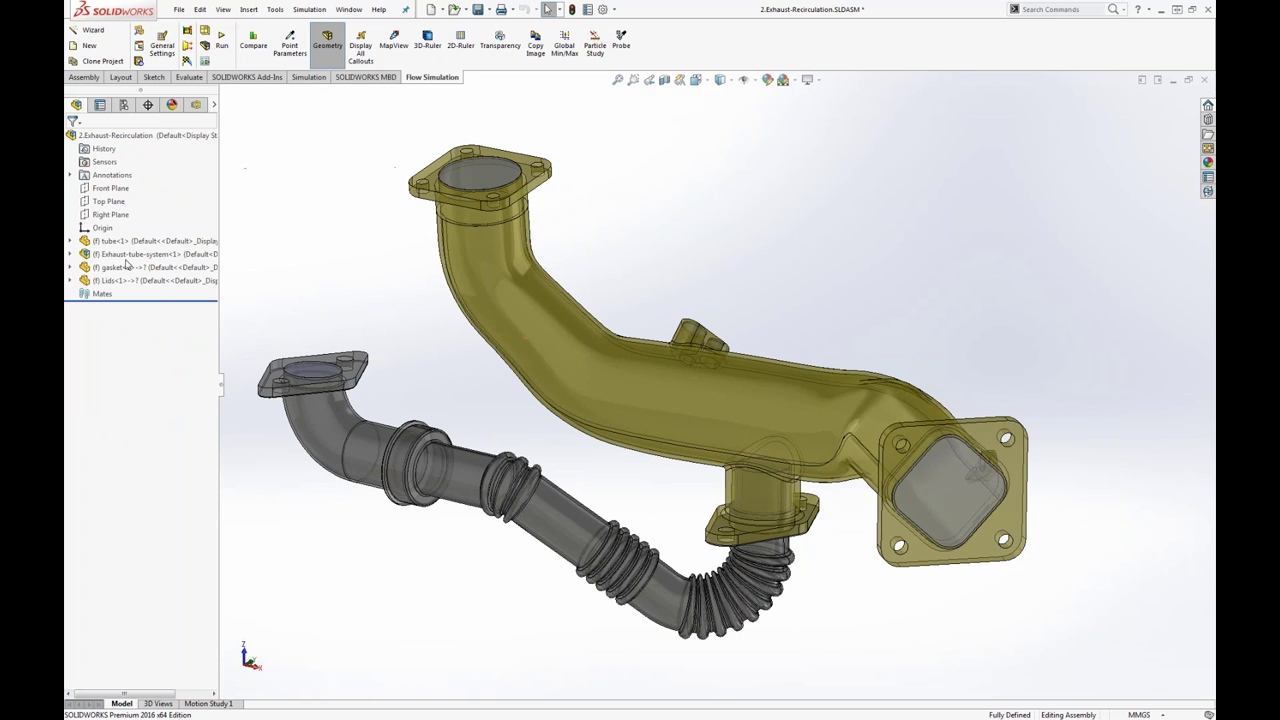
# - Open the flow simulation project tree and inspect the Inlet Air boundary condition, including its substance concentrations
pyautogui.click(131, 106)
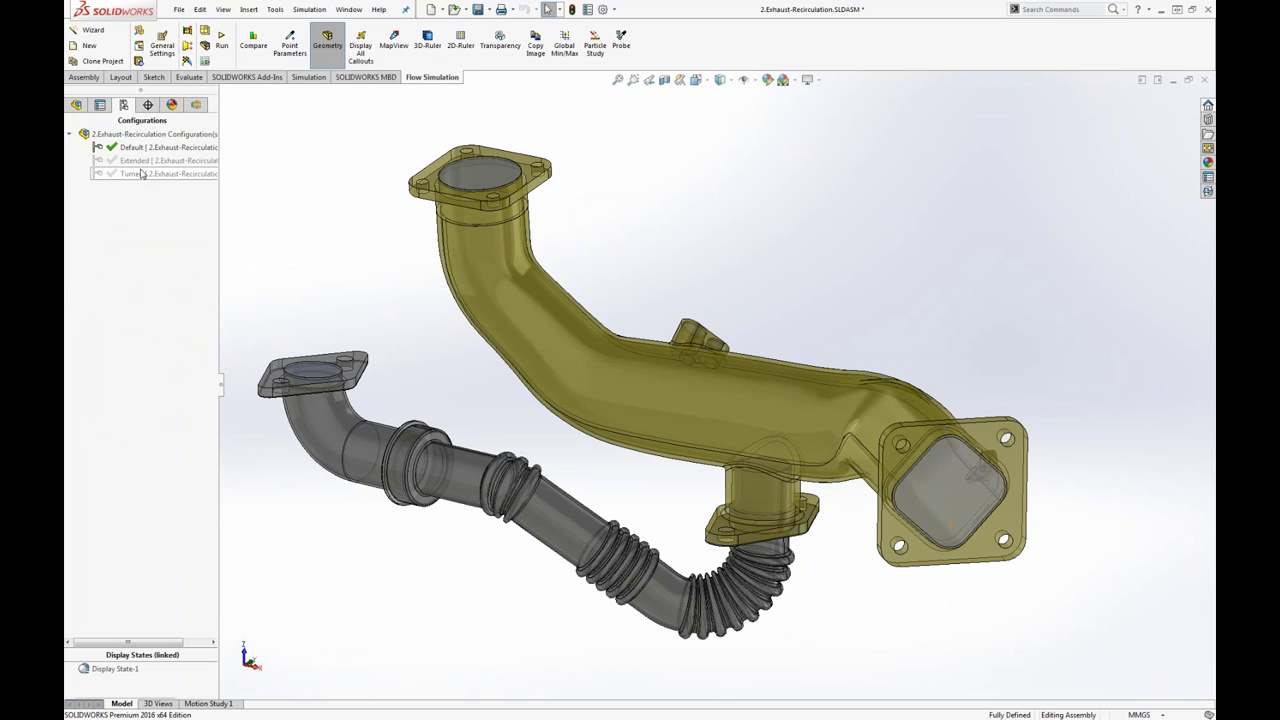
pyautogui.click(196, 105)
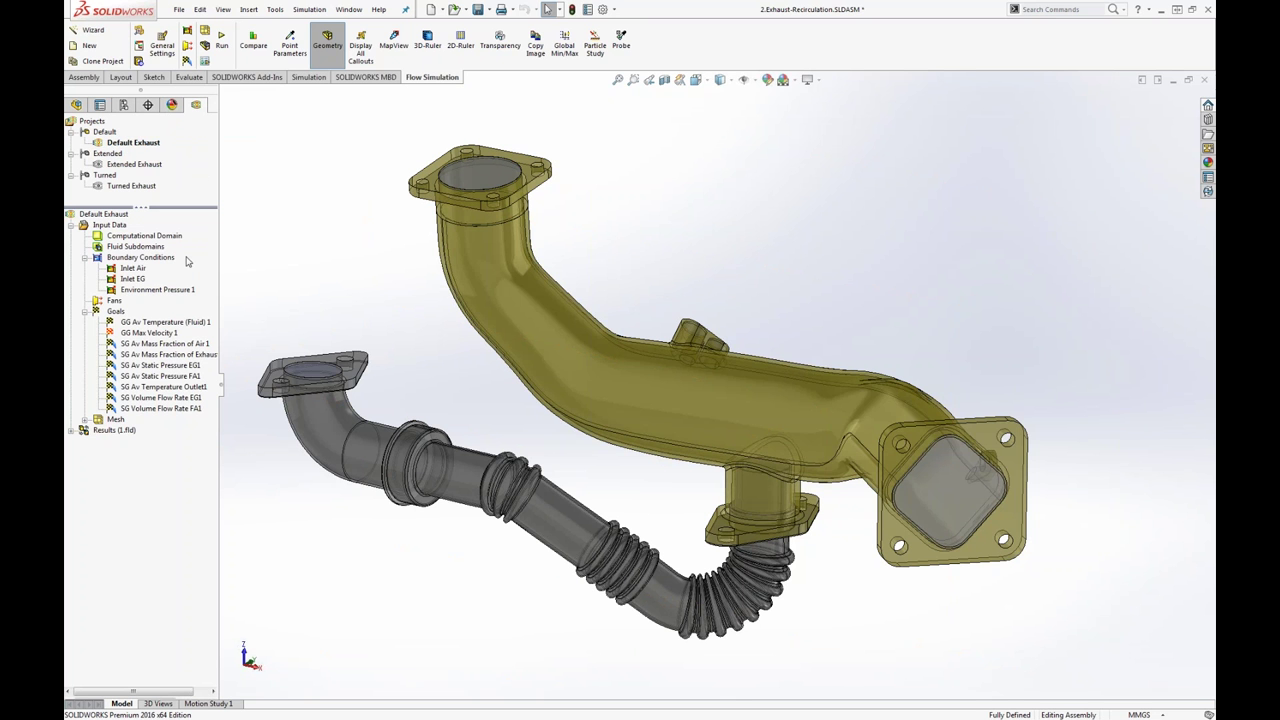
pyautogui.click(133, 269)
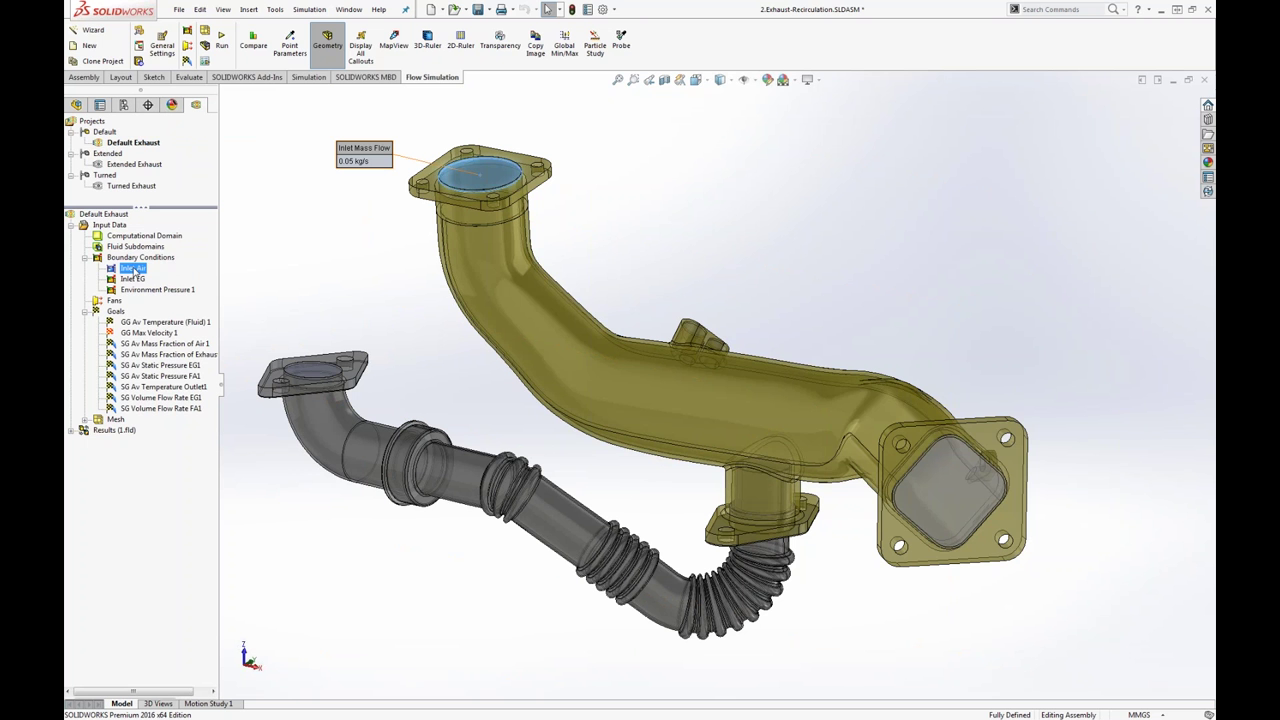
pyautogui.rightClick(133, 269)
pyautogui.click(162, 275)
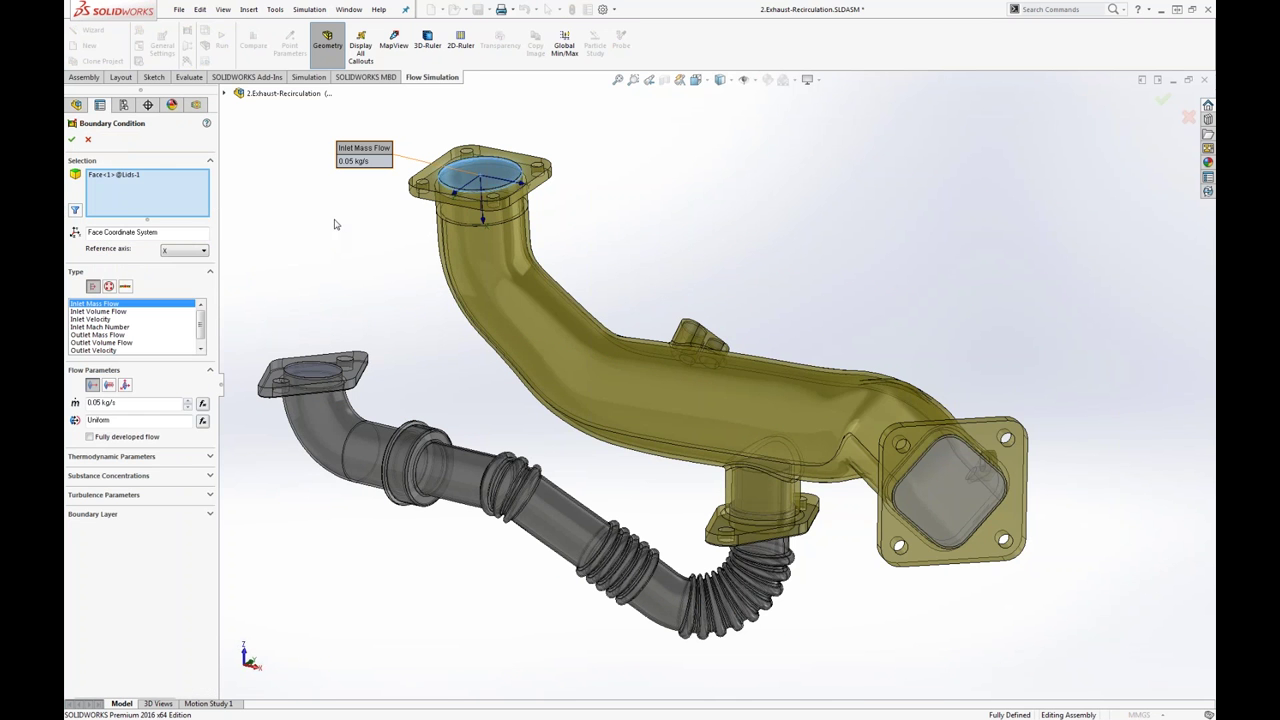
pyautogui.scroll(-5, 456, 141)
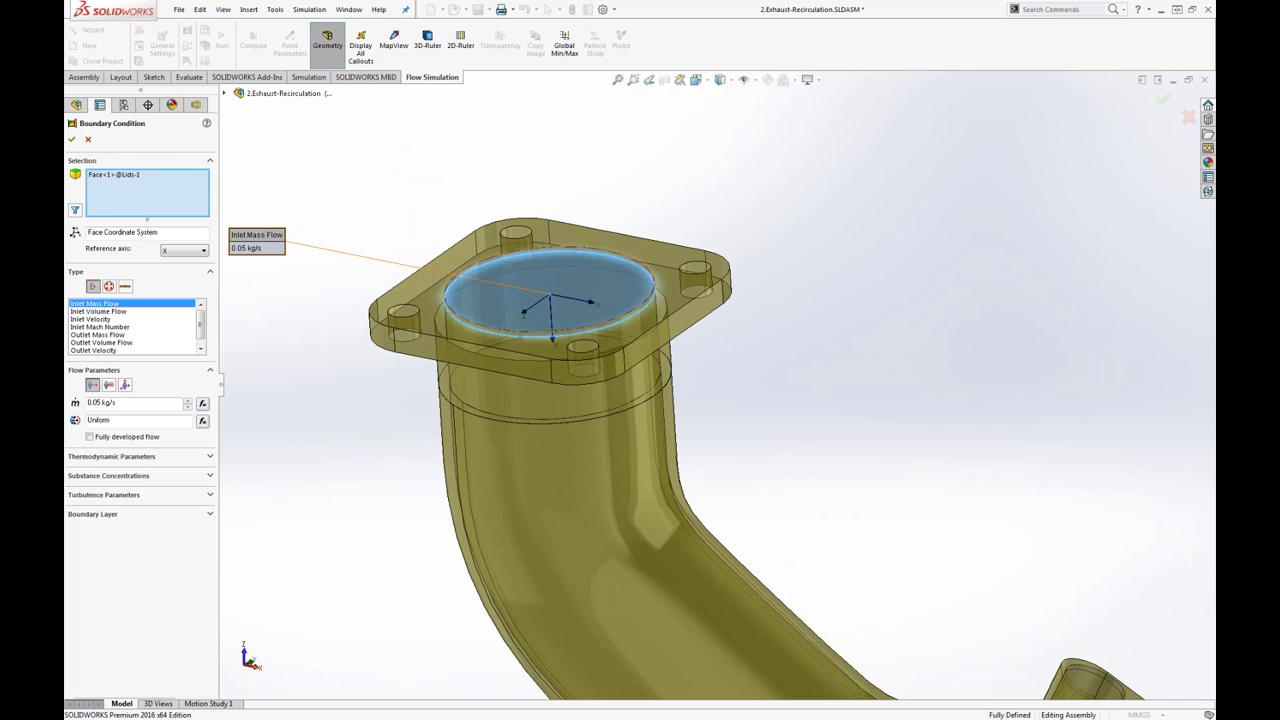
pyautogui.click(104, 476)
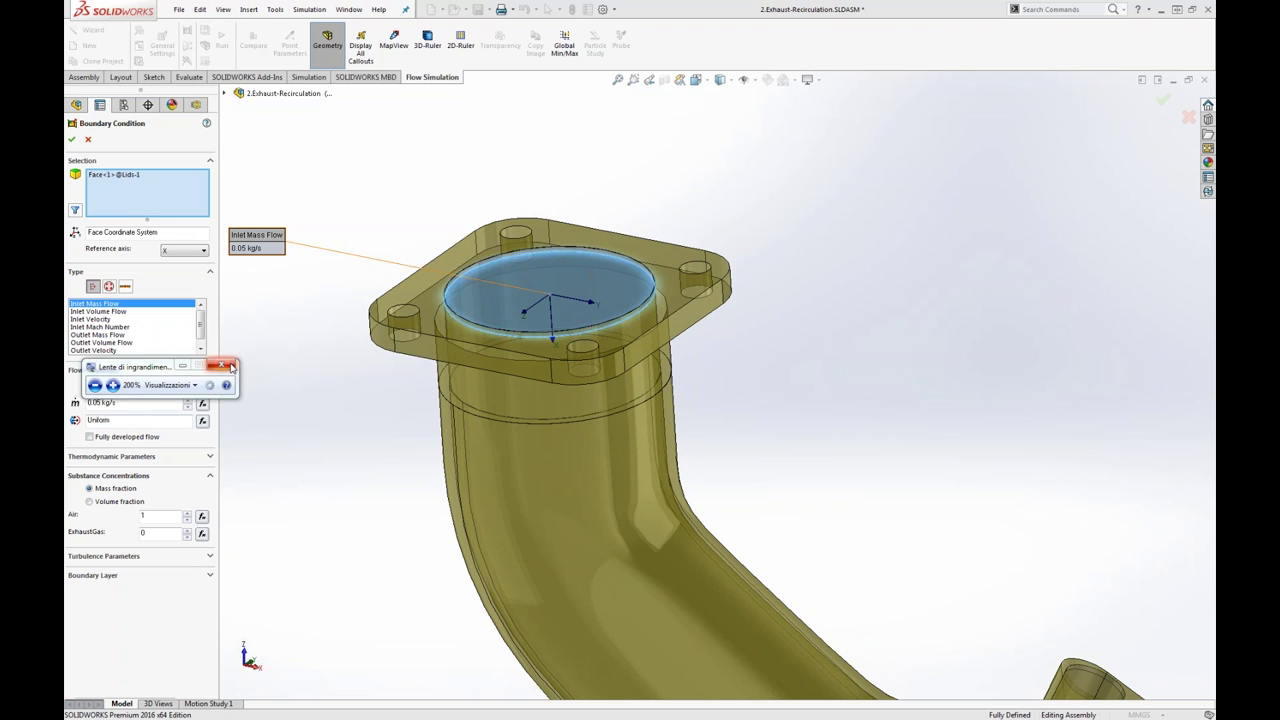
pyautogui.click(88, 140)
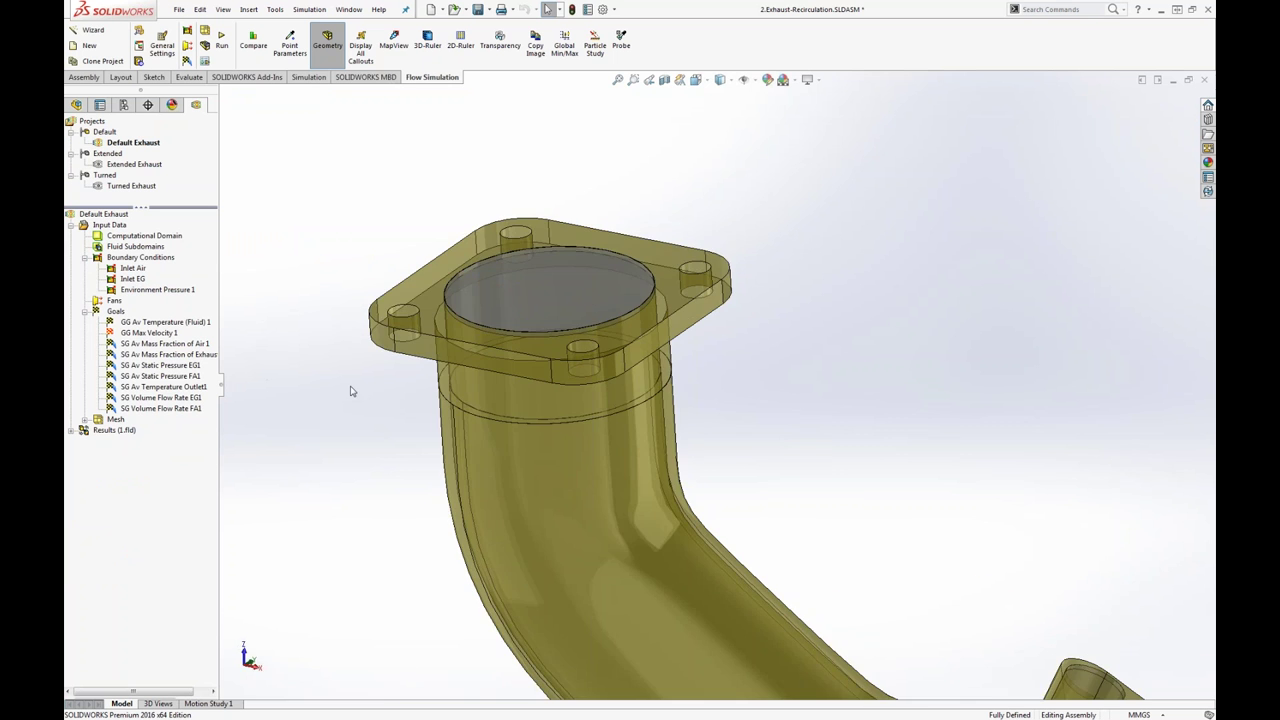
# - Inspect the Inlet EG boundary condition on the recirculation tube's inlet lid, including its substance concentrations
pyautogui.scroll(3, 394, 409)
pyautogui.scroll(-3, 470, 580)
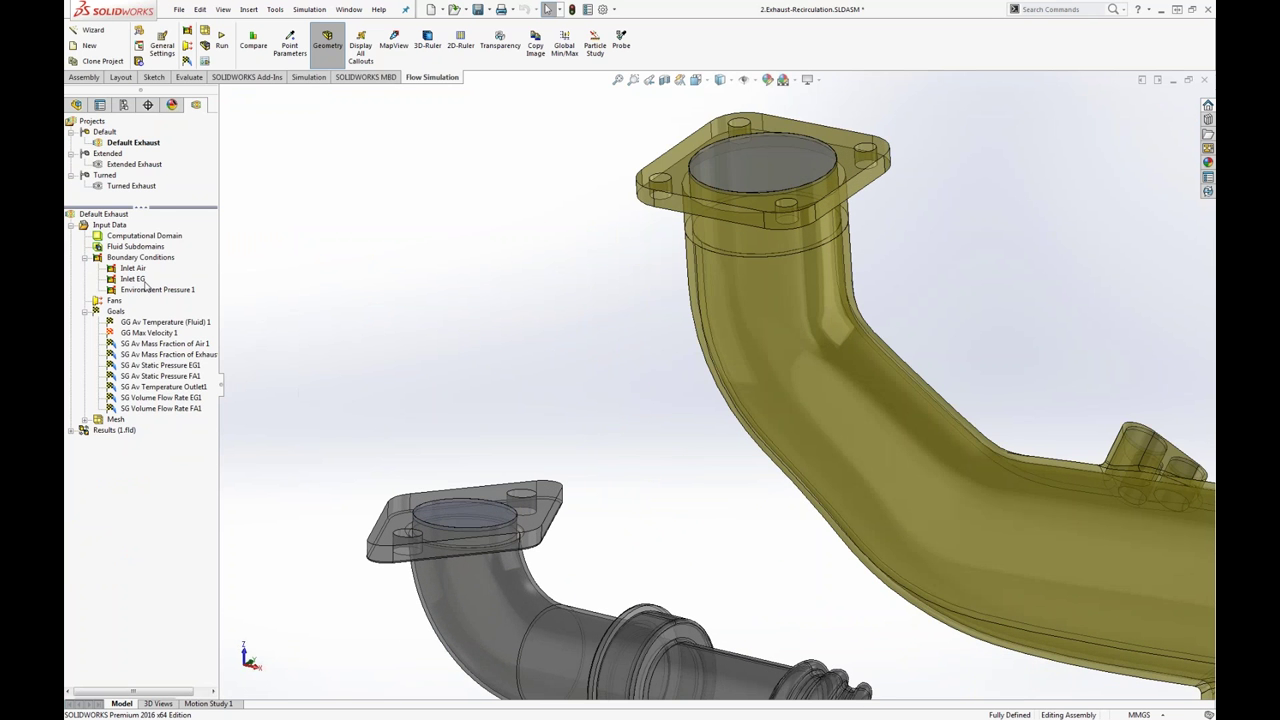
pyautogui.doubleClick(133, 279)
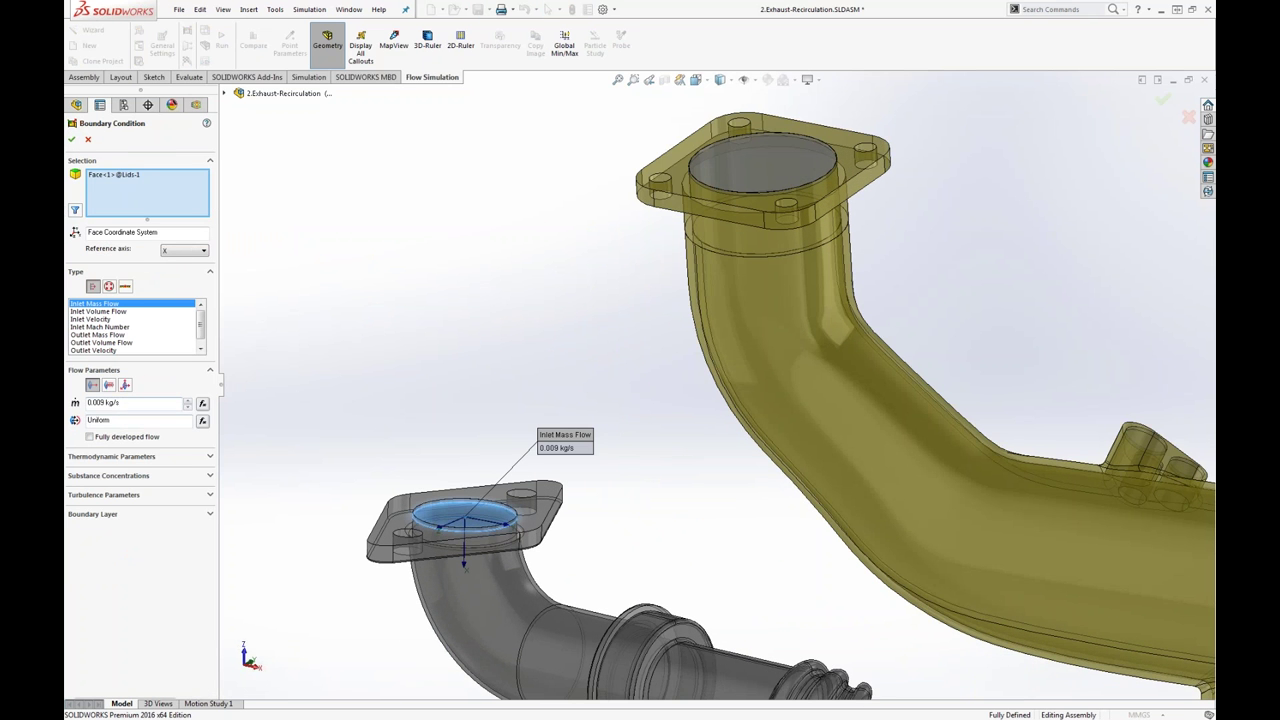
pyautogui.click(108, 476)
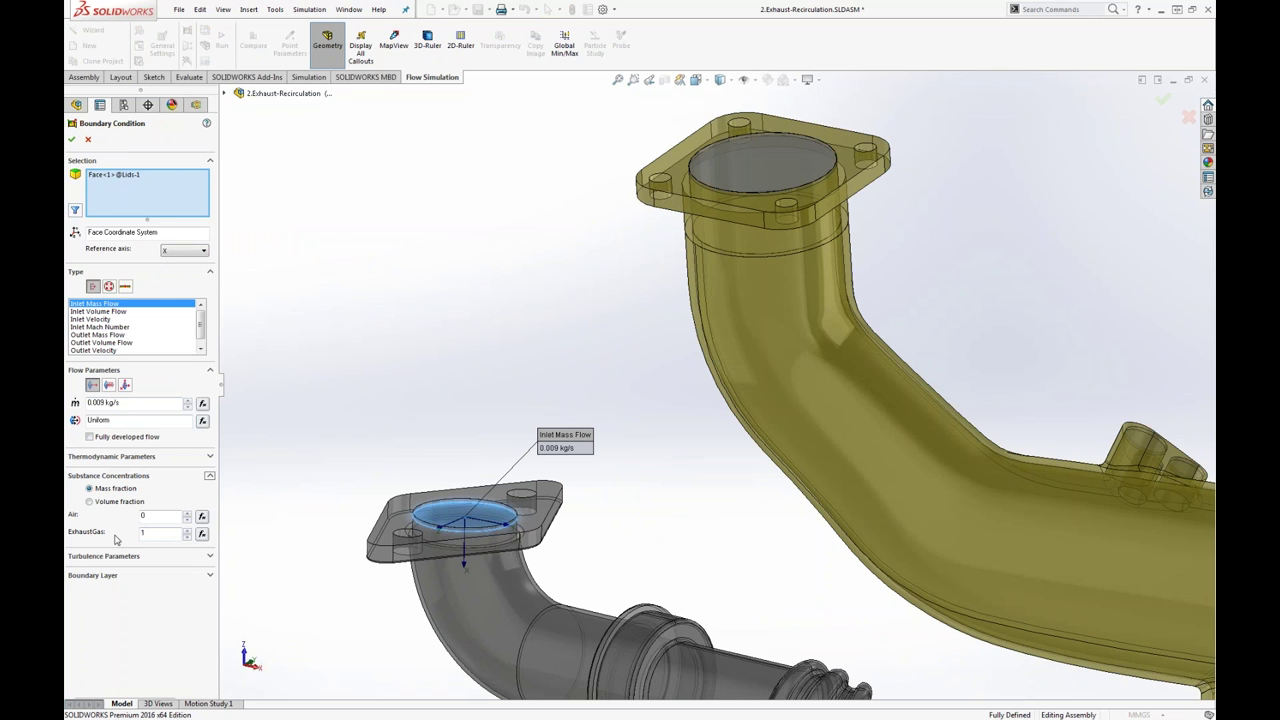
pyautogui.click(72, 140)
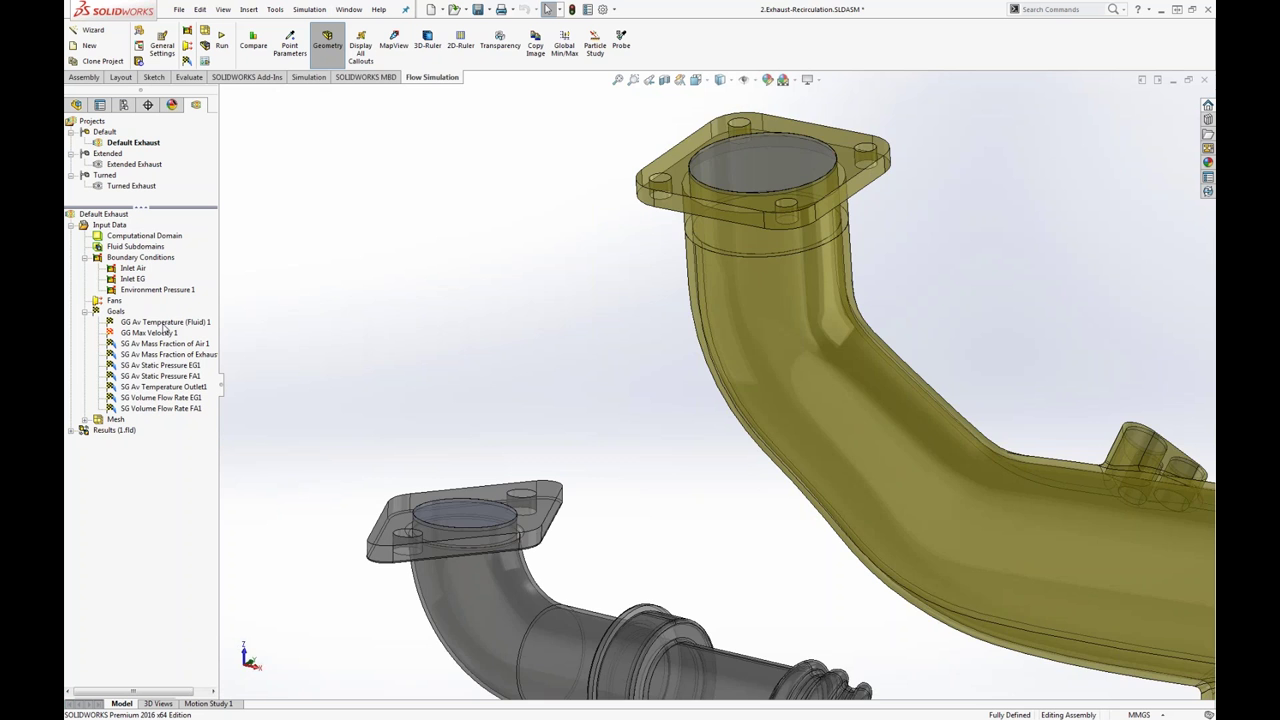
# - Highlight the Environment Pressure 1 boundary condition and move its callout clear of the outlet face to read it
pyautogui.scroll(5, 459, 348)
pyautogui.moveTo(513, 341); pyautogui.dragTo(985, 507, button='middle')
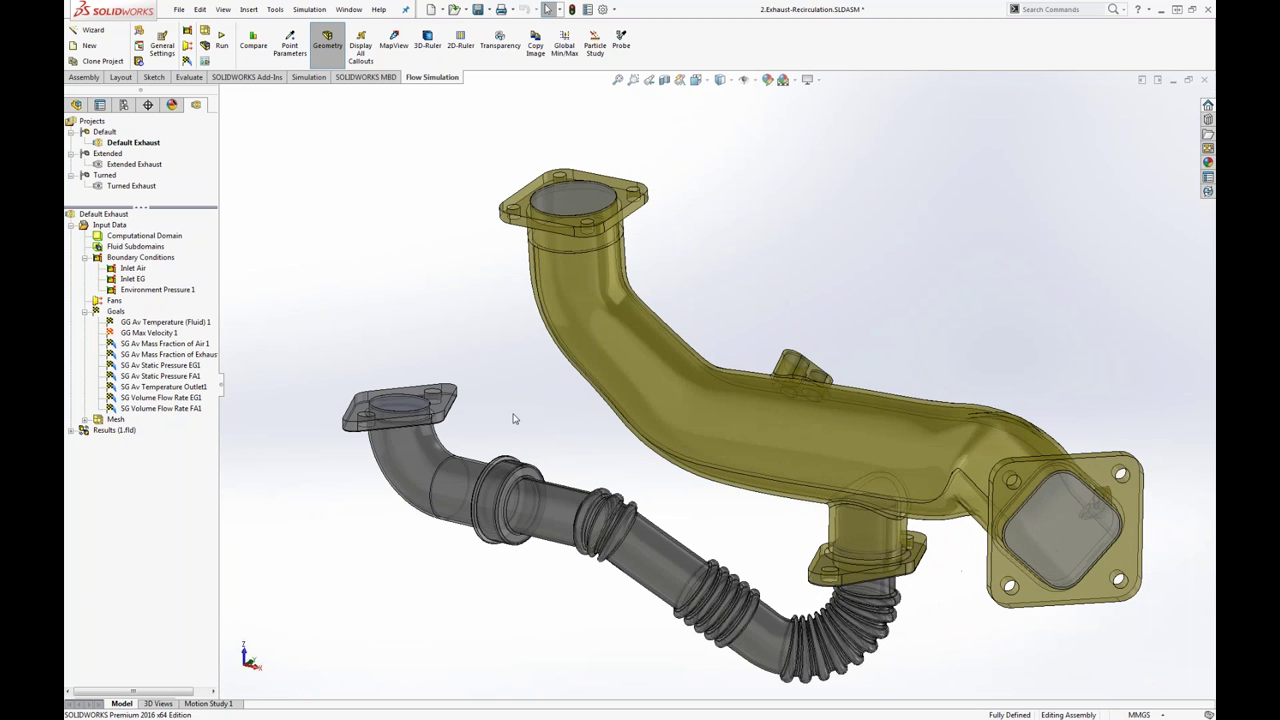
pyautogui.click(157, 289)
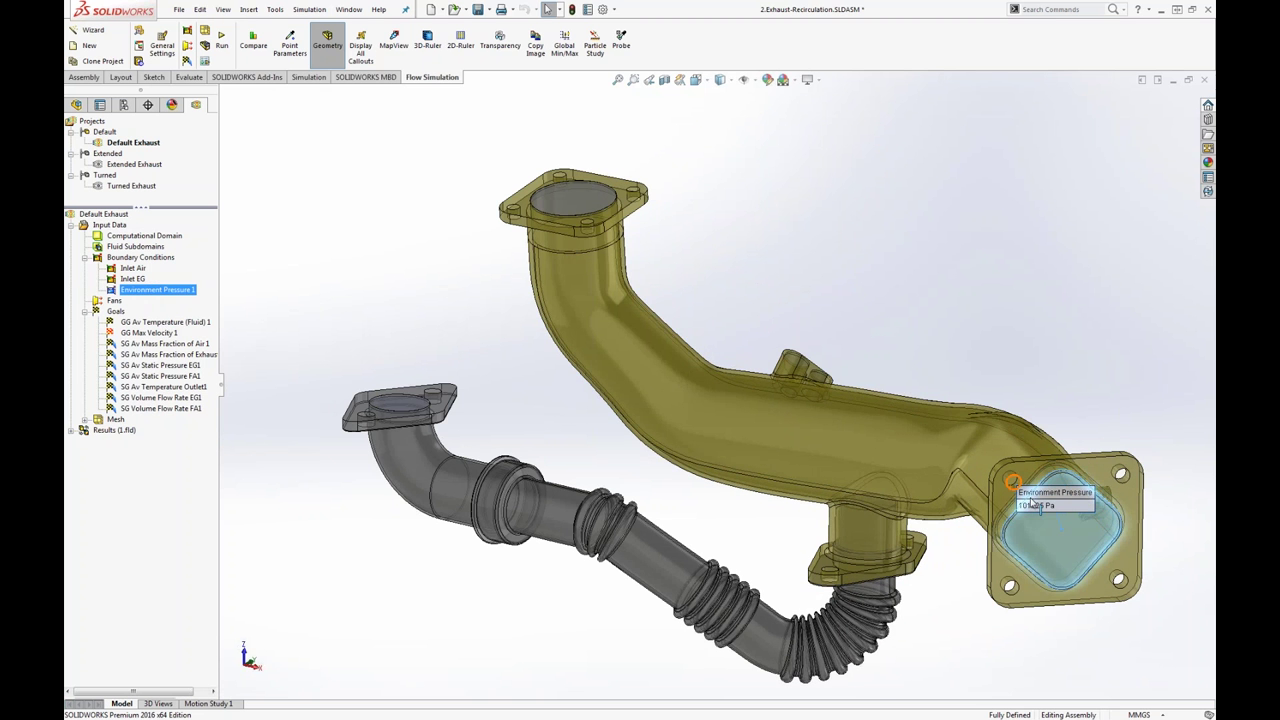
pyautogui.moveTo(1062, 490); pyautogui.dragTo(1062, 402)
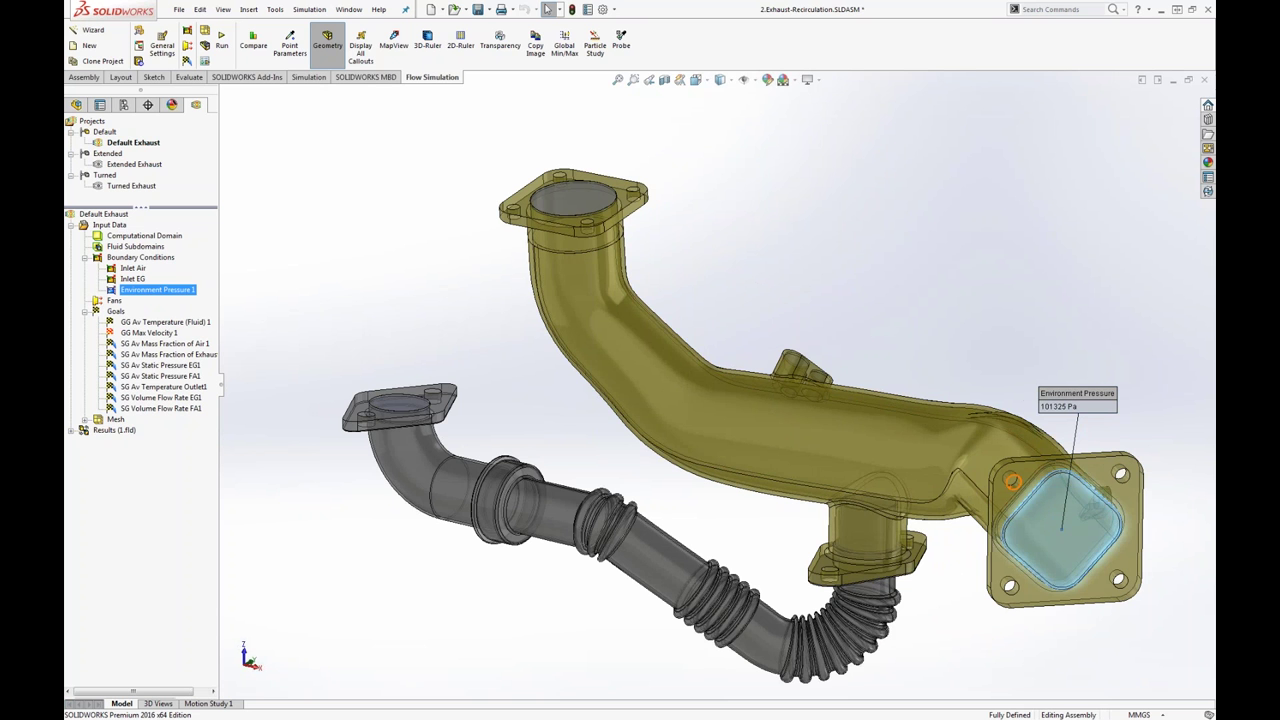
pyautogui.click(870, 336)
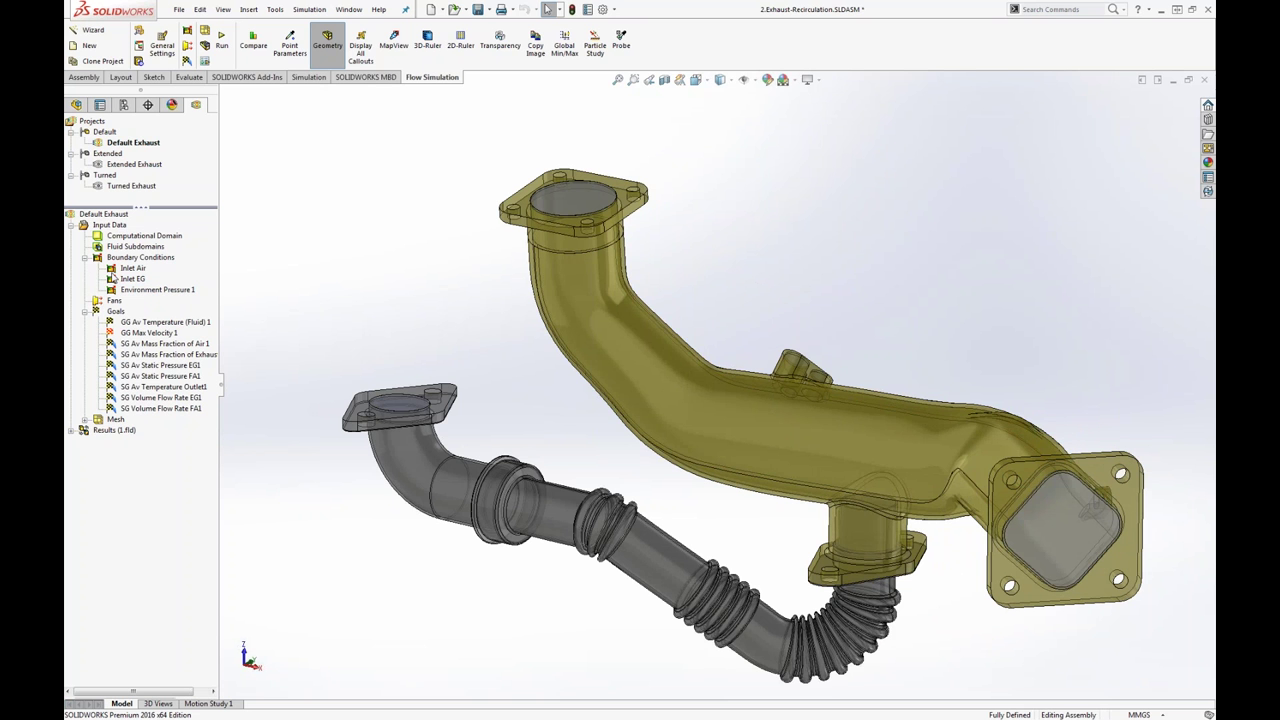
# - Collapse the boundary conditions and expand the results of the Default Exhaust project
pyautogui.click(85, 258)
pyautogui.click(196, 291)
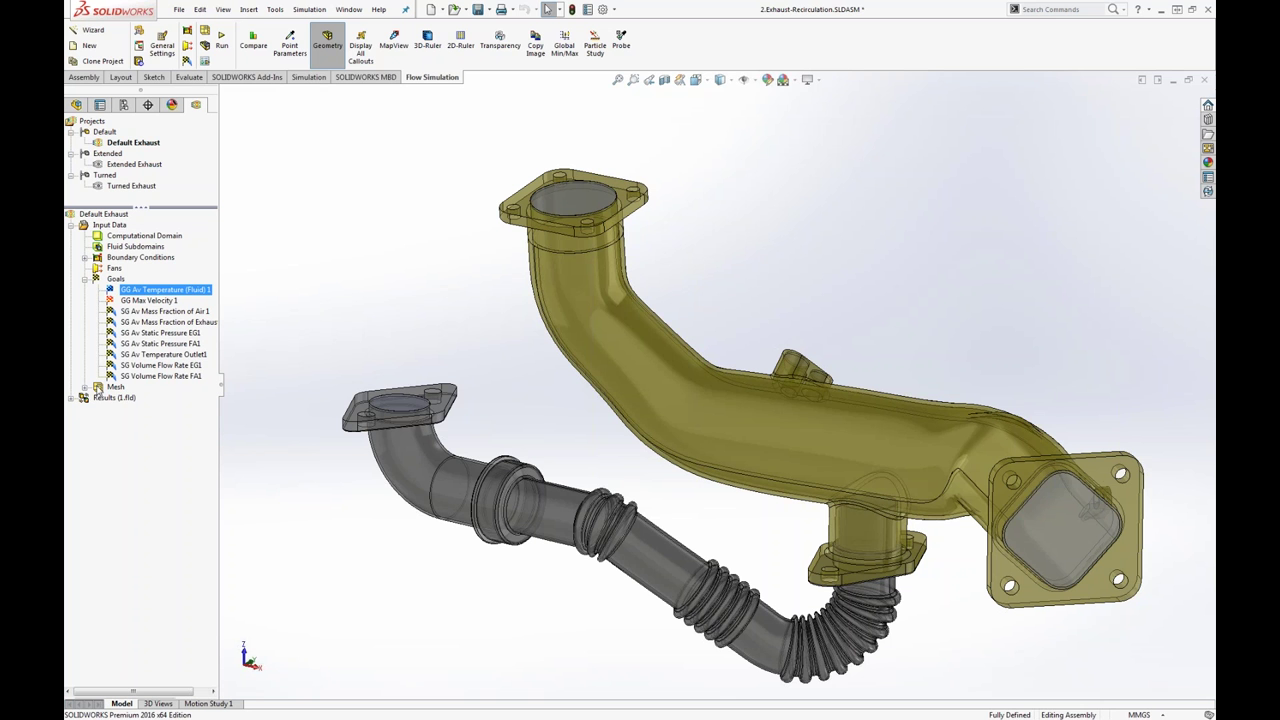
pyautogui.click(71, 398)
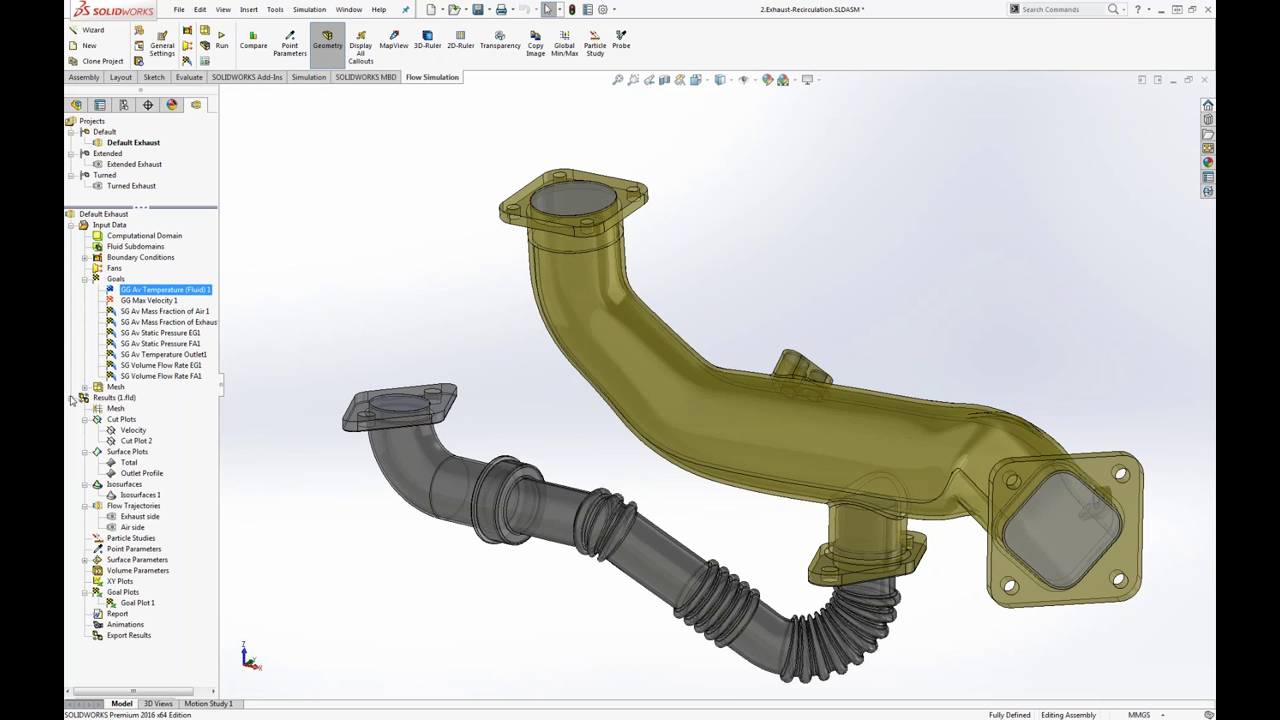
# - Show the Velocity cut plot inside the exhaust tube
pyautogui.click(130, 430)
pyautogui.rightClick(130, 430)
pyautogui.click(156, 454)
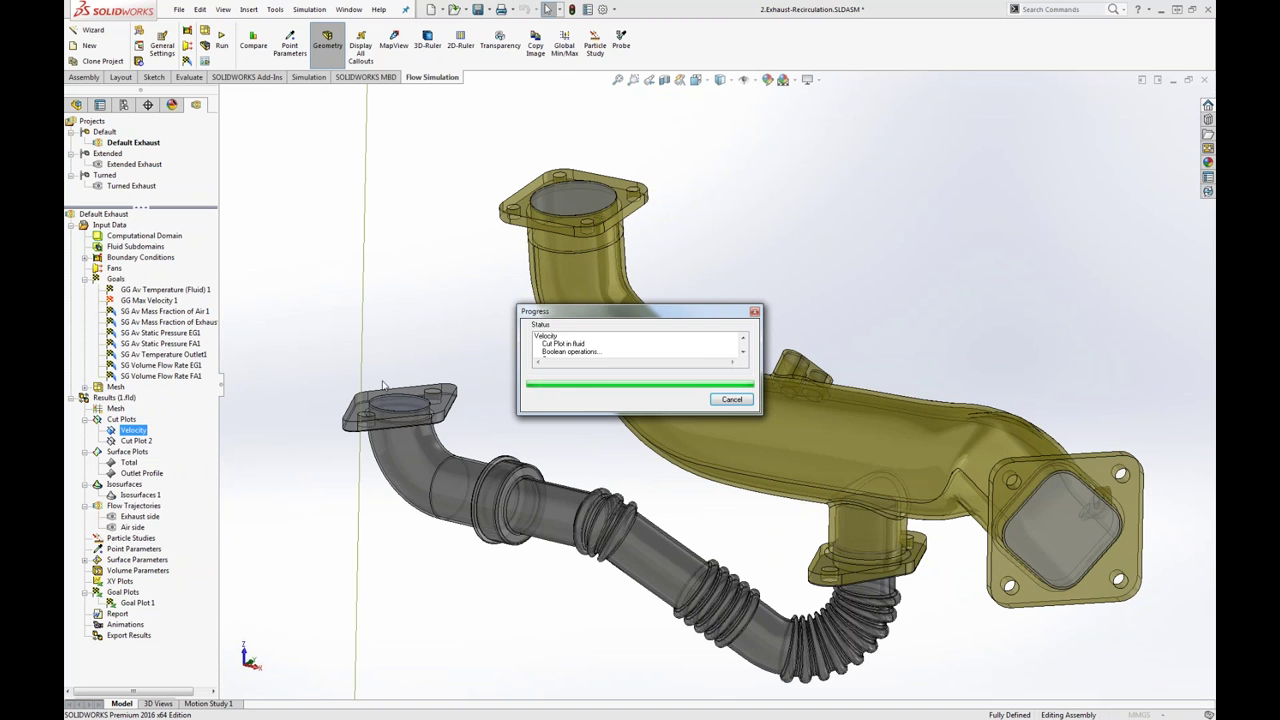
pyautogui.scroll(-3, 1120, 450)
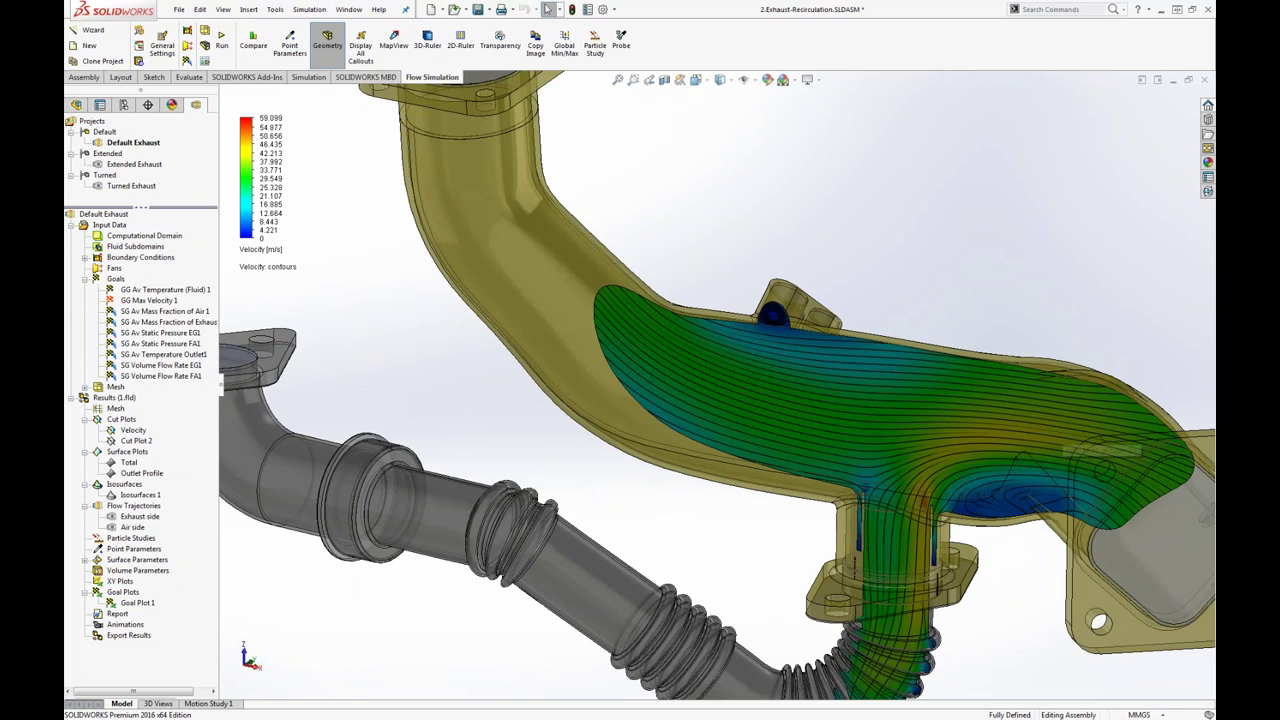
pyautogui.moveTo(1006, 457); pyautogui.dragTo(920, 530, button='middle')
# - Shift the Velocity cut plot's plane so it no longer crosses the small port on top of the main tube
pyautogui.click(133, 430)
pyautogui.moveTo(732, 390); pyautogui.dragTo(690, 400)
pyautogui.click(676, 485)
# - Move the color legend to the empty area above the outlet flange
pyautogui.scroll(-5, 675, 485)
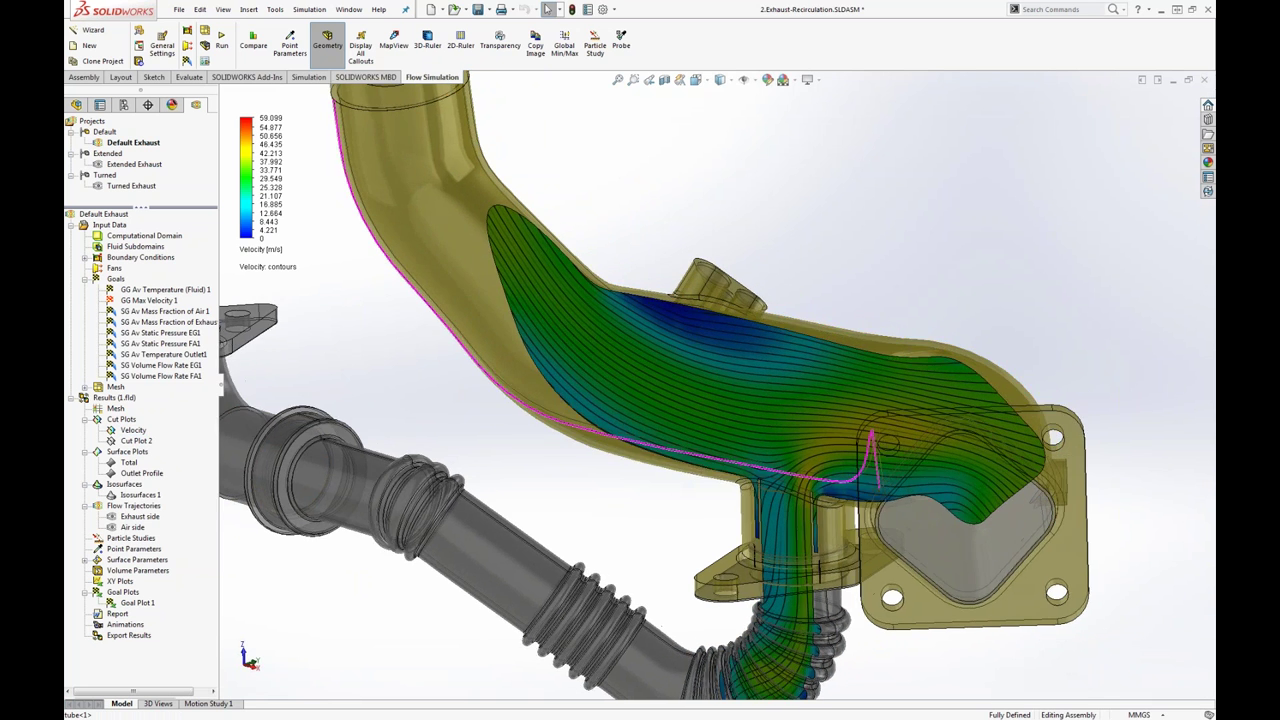
pyautogui.moveTo(270, 193); pyautogui.dragTo(960, 204)
pyautogui.scroll(-2, 953, 250)
# - Set the displayed parameter of the cut plot to Pressure
pyautogui.click(955, 262)
pyautogui.click(958, 265)
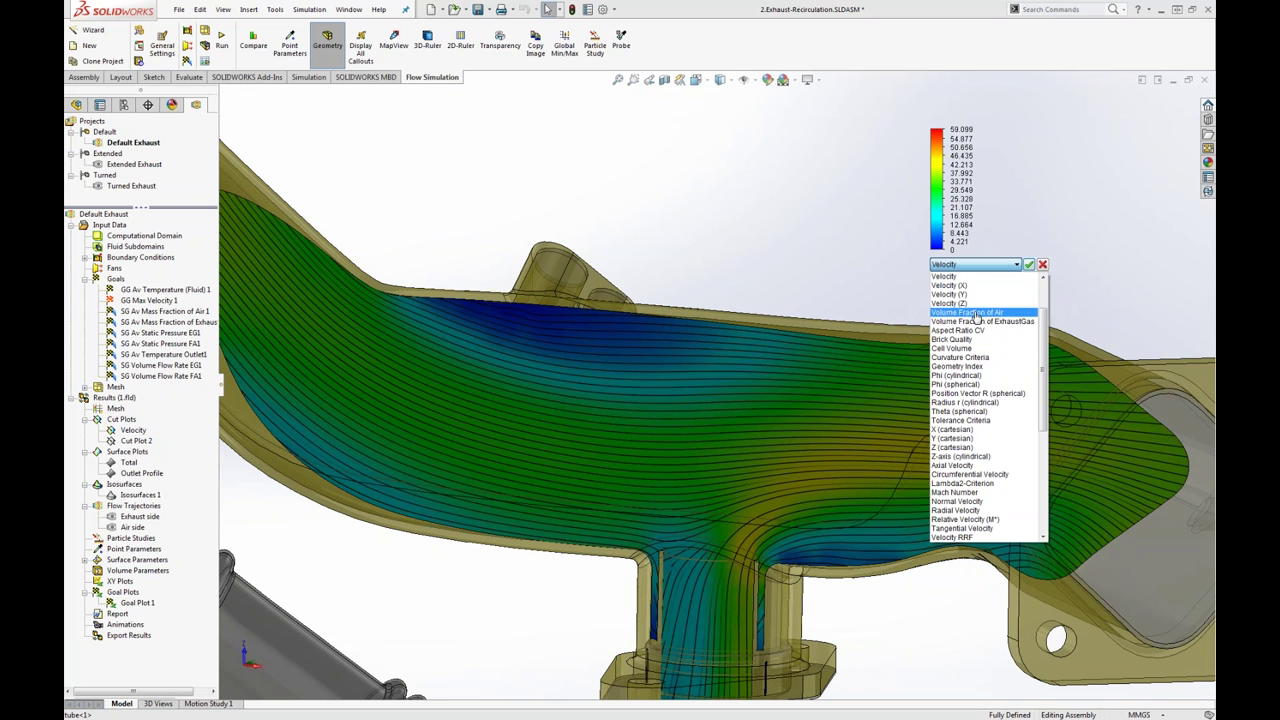
pyautogui.scroll(-3, 960, 400)
pyautogui.click(960, 312)
pyautogui.click(1029, 264)
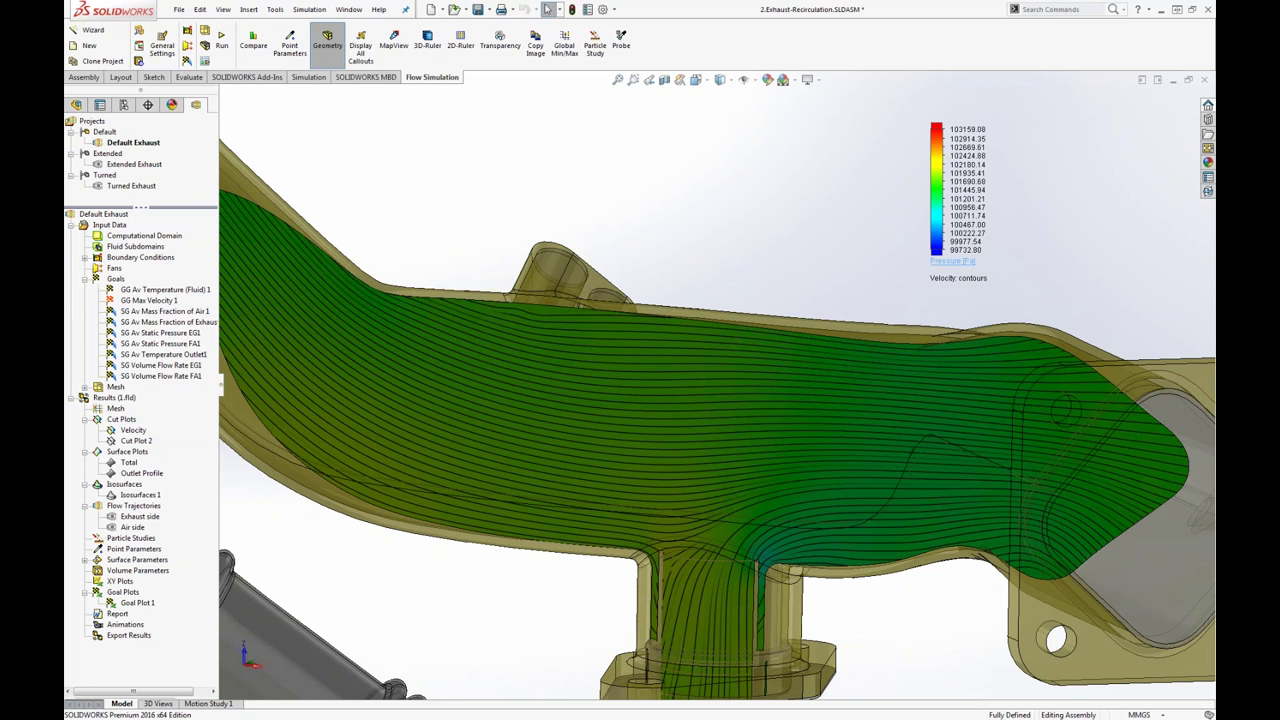
# - Set the displayed parameter of the cut plot to Mass Fraction of ExhaustGas
pyautogui.click(948, 264)
pyautogui.click(960, 265)
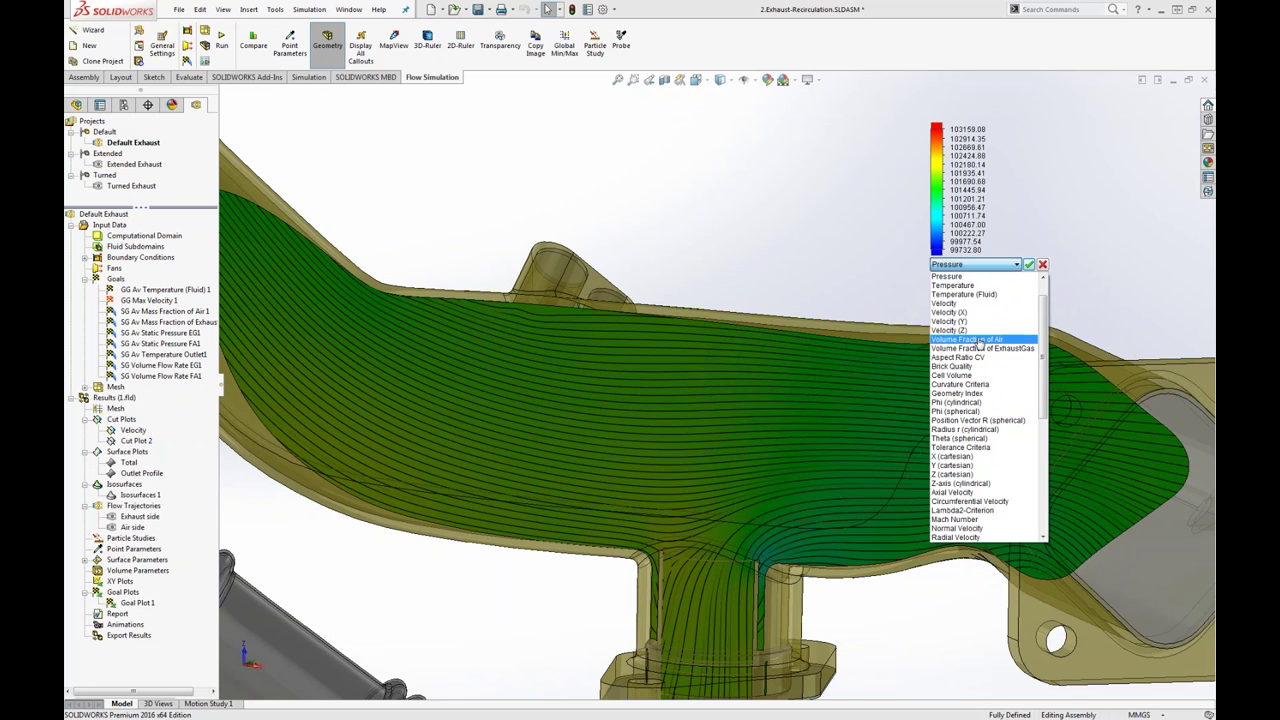
pyautogui.scroll(2, 980, 340)
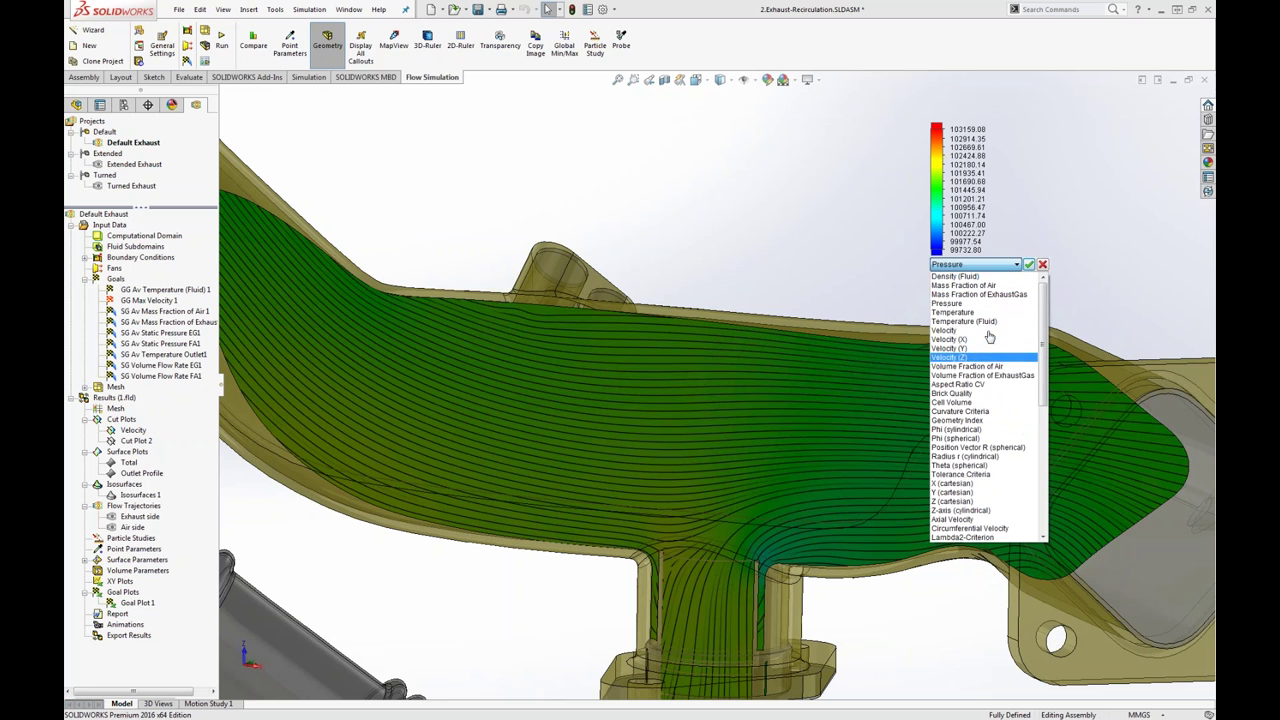
pyautogui.click(980, 294)
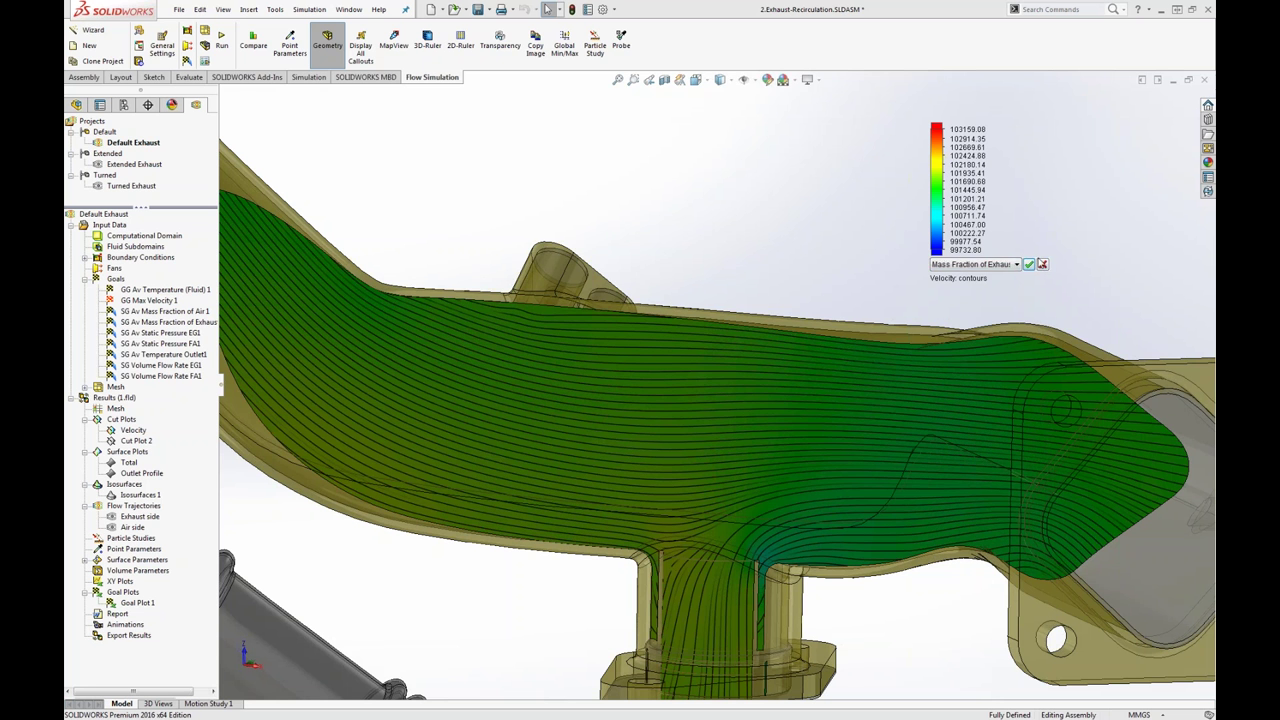
pyautogui.click(1029, 264)
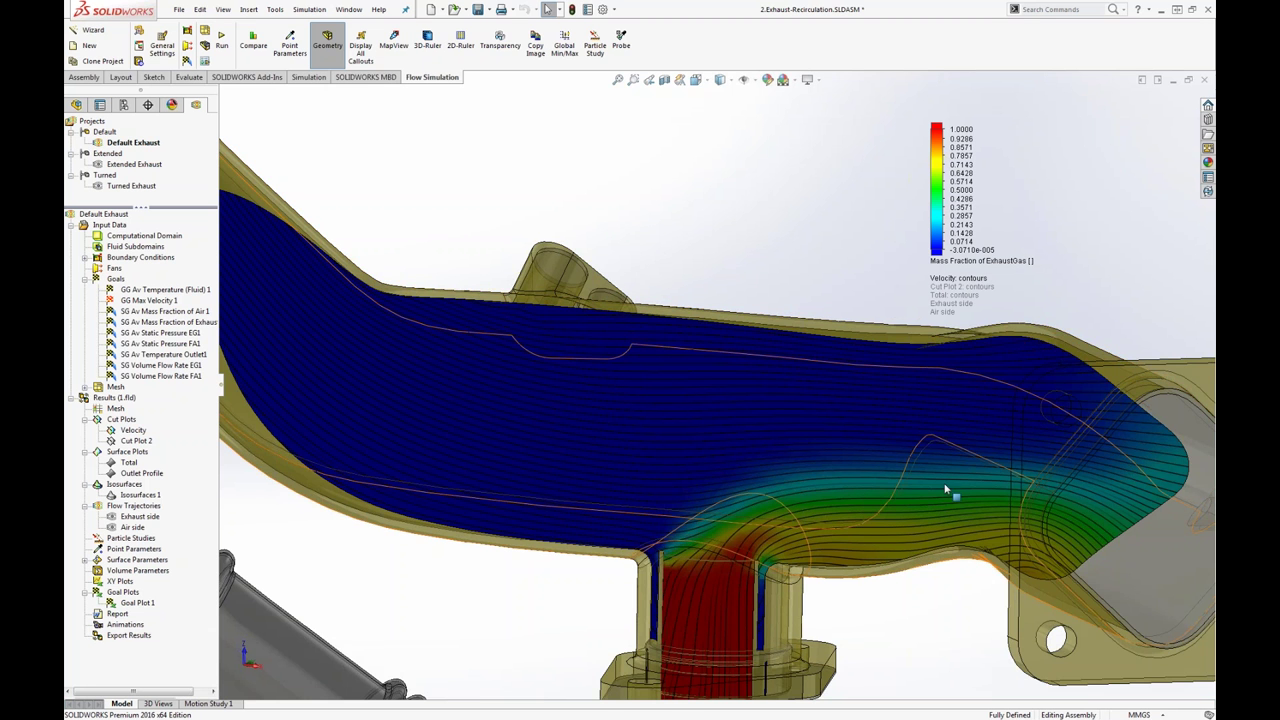
# - Shift the cut plot's plane back so it passes through the small port on top of the main tube
pyautogui.scroll(3, 821, 268)
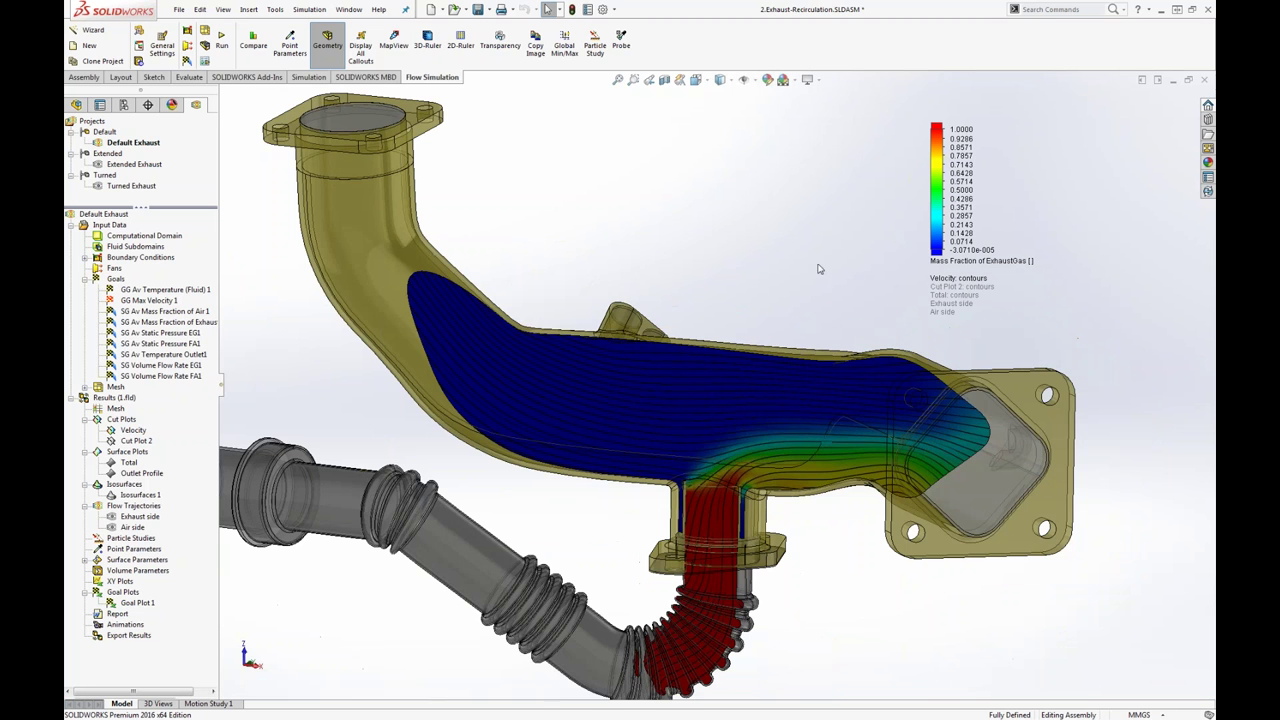
pyautogui.click(131, 430)
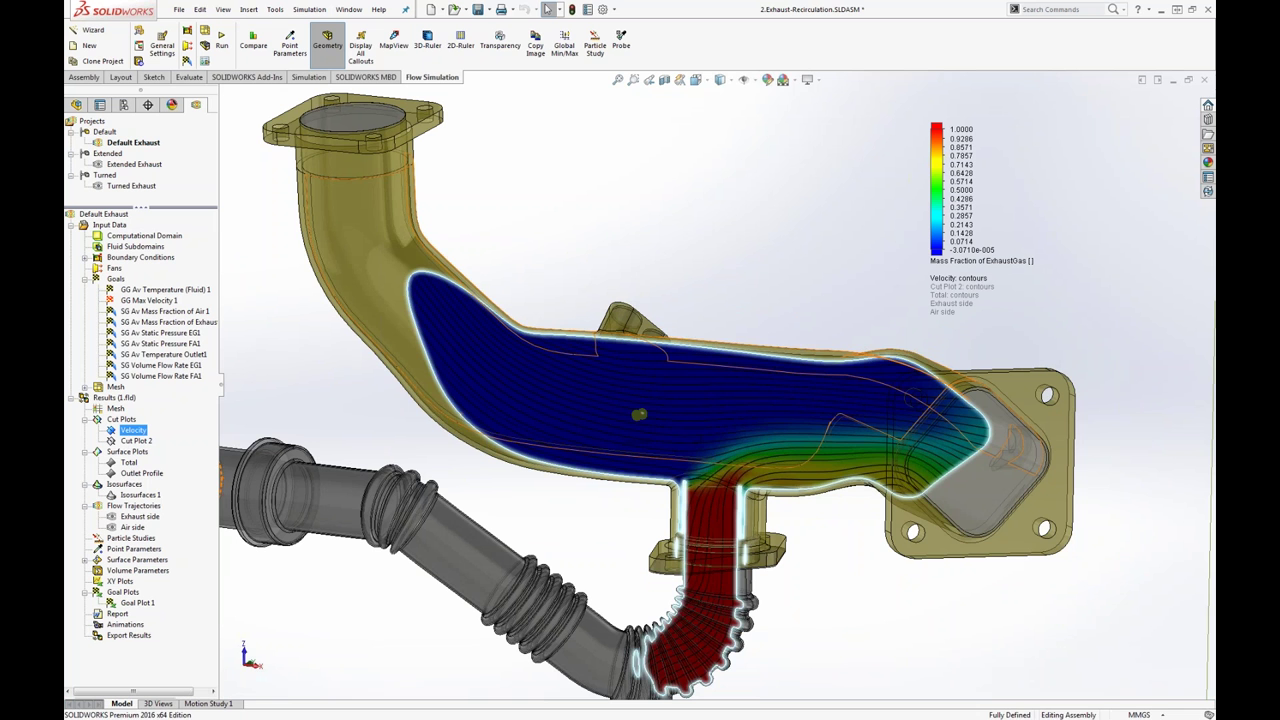
pyautogui.moveTo(640, 414)
pyautogui.mouseDown()
pyautogui.moveTo(625, 427)
pyautogui.moveTo(652, 423)
pyautogui.mouseUp()
pyautogui.click(802, 274)
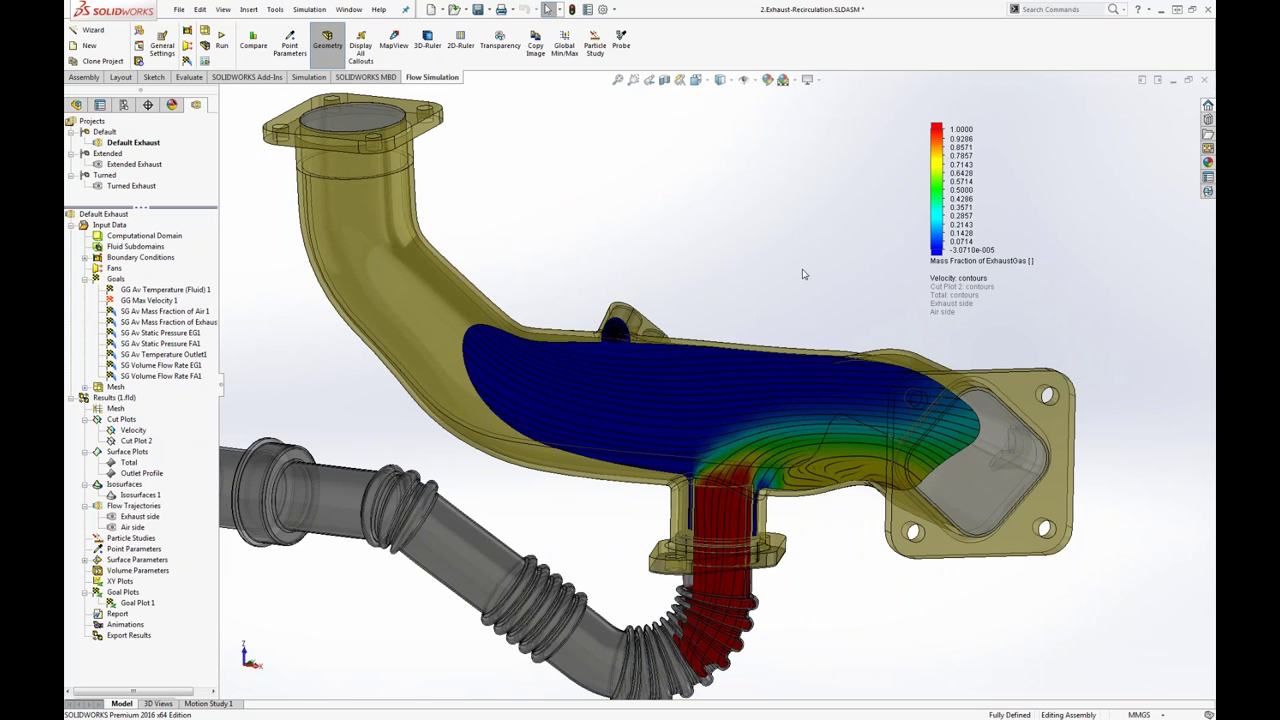
# - Hide the Velocity cut plot and show the Total surface plot to examine the mixing near the outlet
pyautogui.rightClick(135, 429)
pyautogui.click(174, 451)
pyautogui.rightClick(125, 463)
pyautogui.click(140, 490)
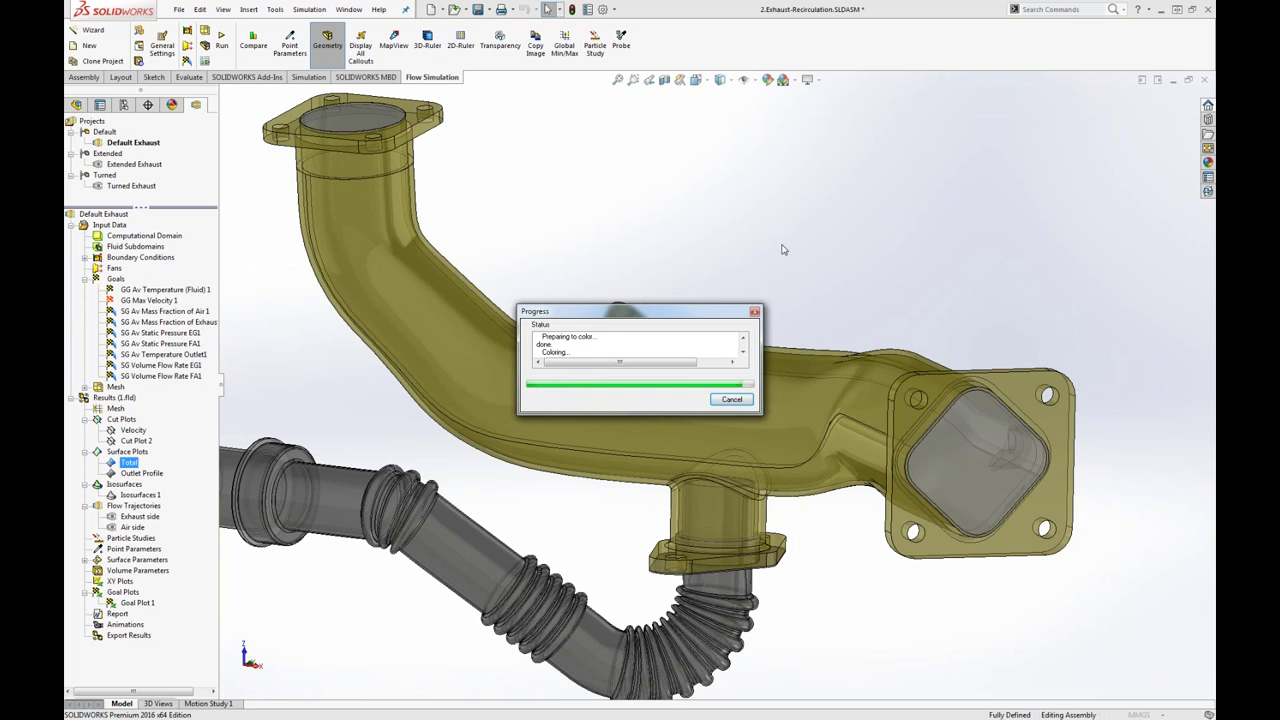
pyautogui.moveTo(819, 327); pyautogui.dragTo(1021, 483, button='middle')
pyautogui.scroll(2, 805, 479)
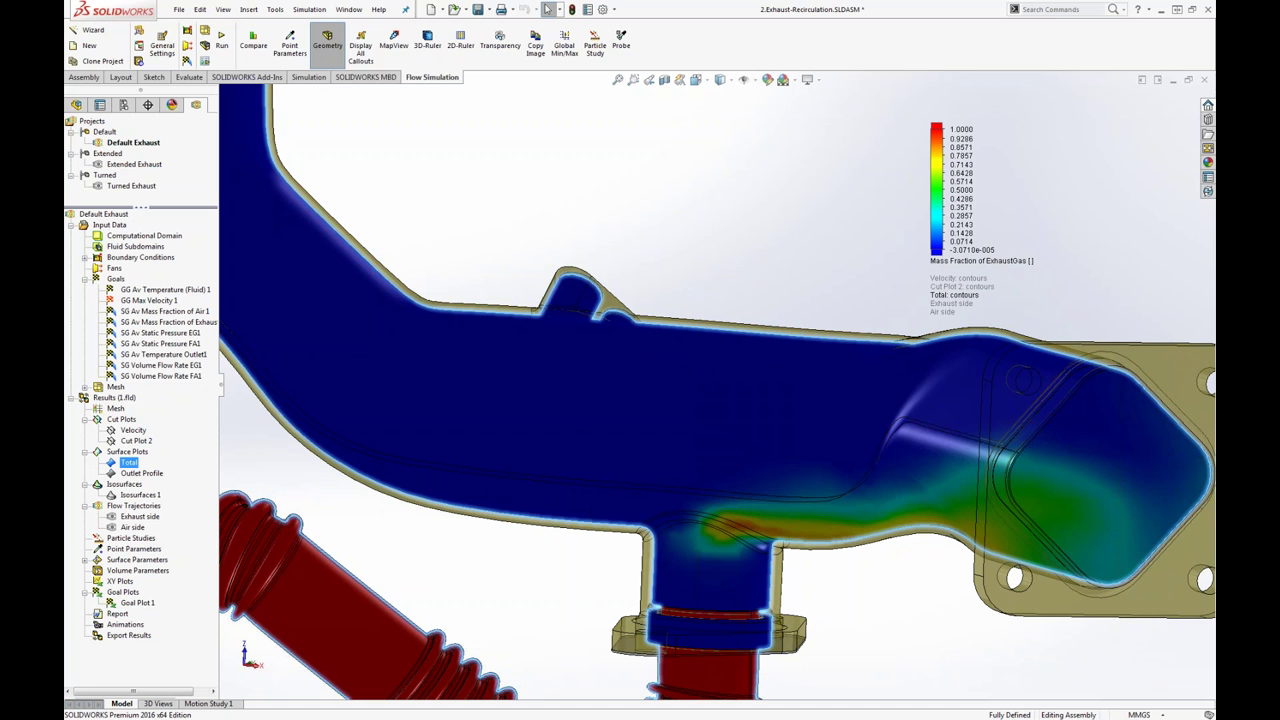
# - Hide the Total surface plot and show the Exhaust side flow trajectories
pyautogui.rightClick(126, 463)
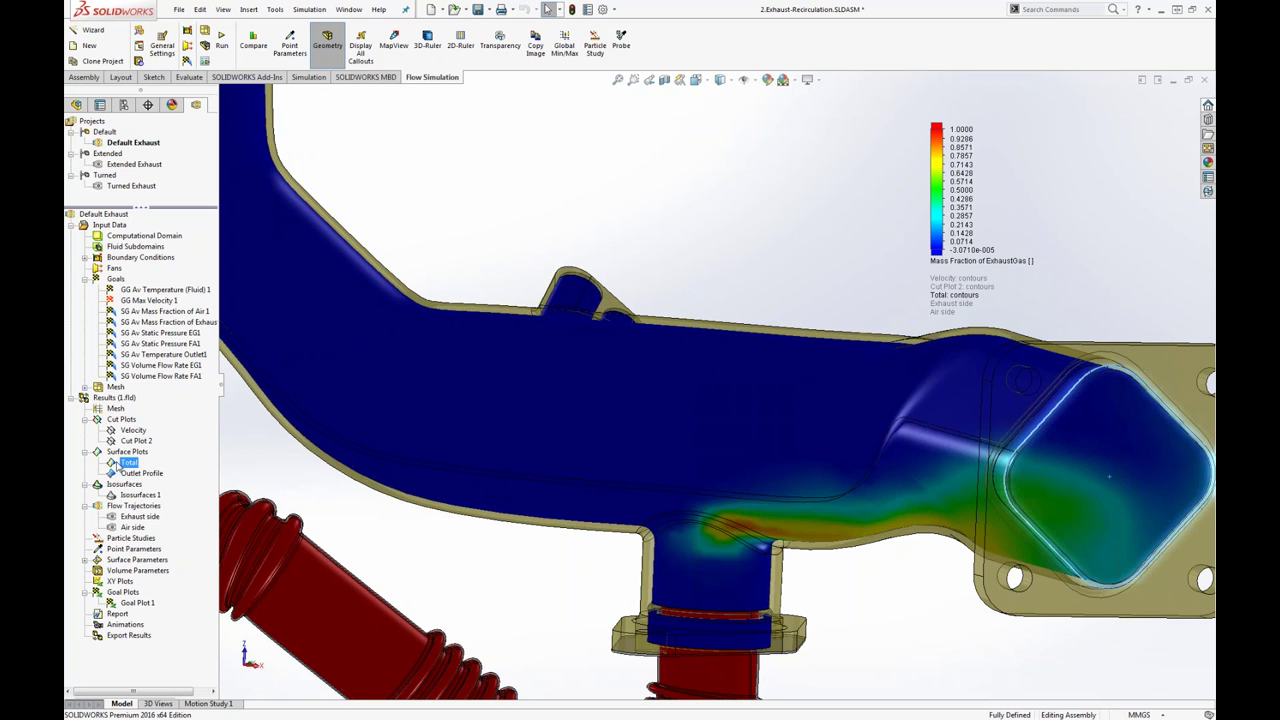
pyautogui.click(144, 487)
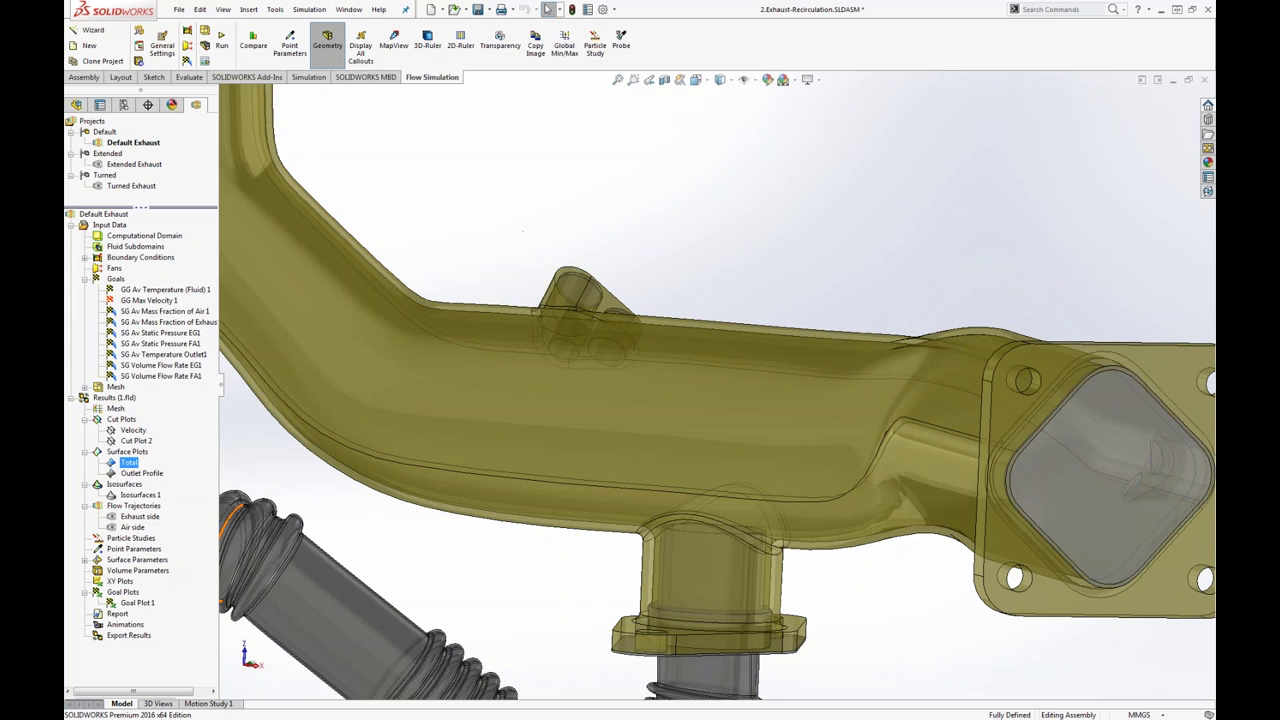
pyautogui.rightClick(139, 516)
pyautogui.click(176, 543)
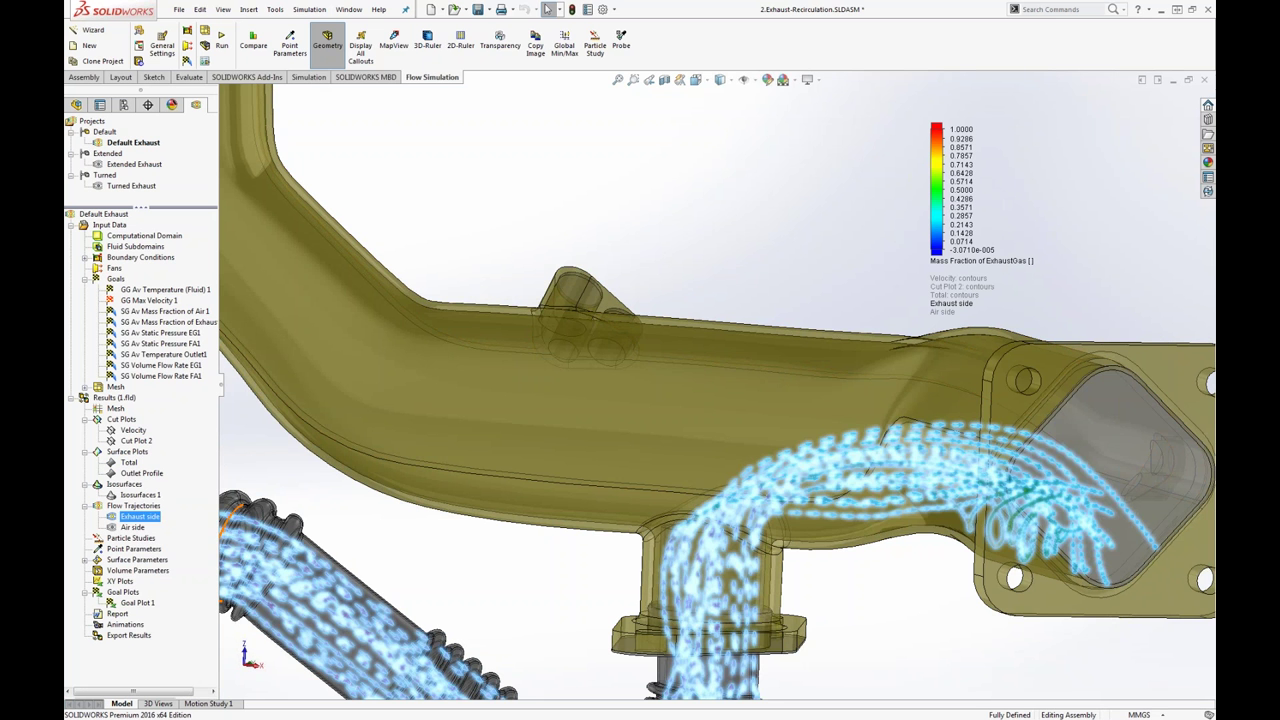
# - Show the Air side flow trajectories together with the Exhaust side ones in the main tube
pyautogui.rightClick(119, 532)
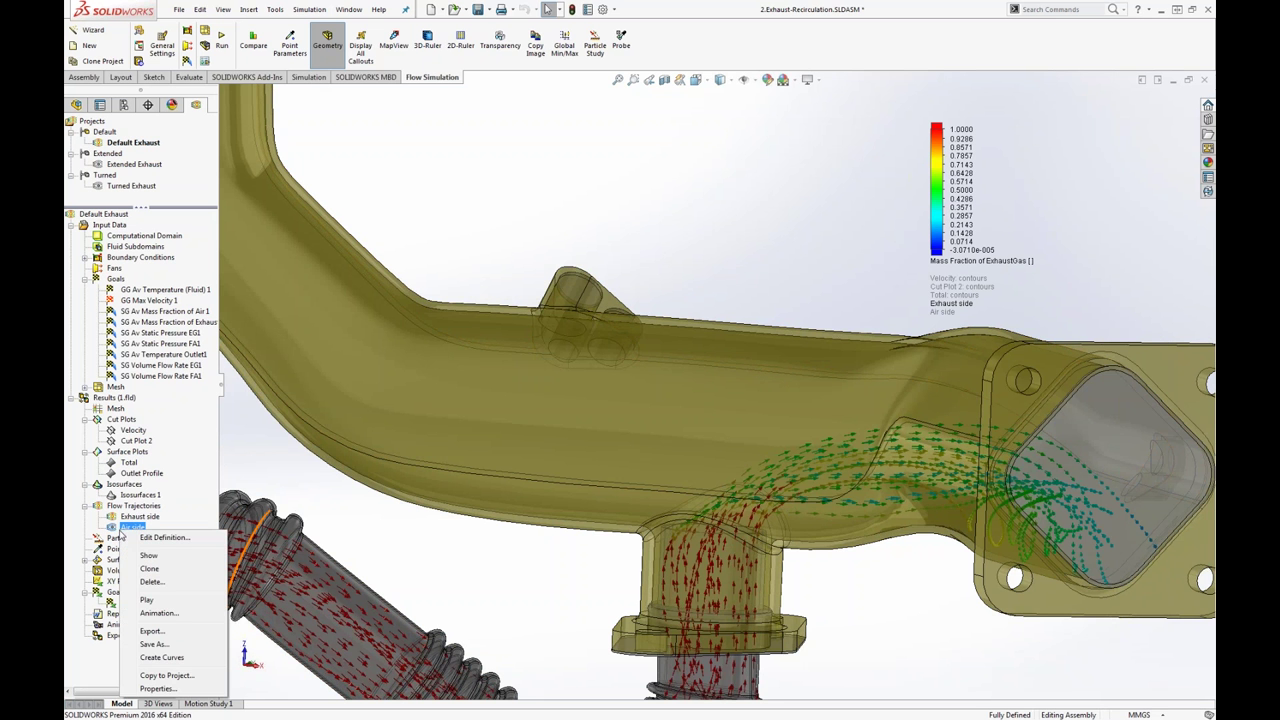
pyautogui.click(180, 556)
pyautogui.press('f')
pyautogui.scroll(-3, 822, 474)
pyautogui.scroll(-2, 816, 476)
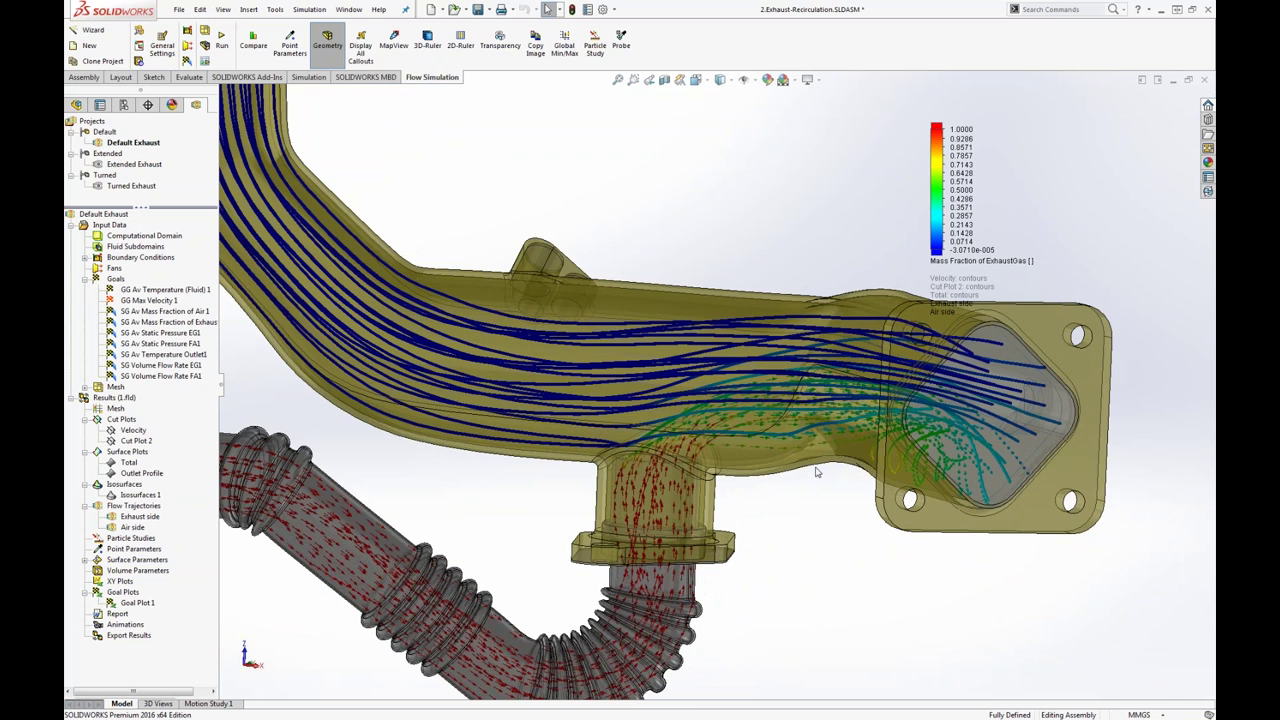
# - Play the Air side flow trajectories to watch the air travel through the tube, and stop the playback
pyautogui.rightClick(136, 528)
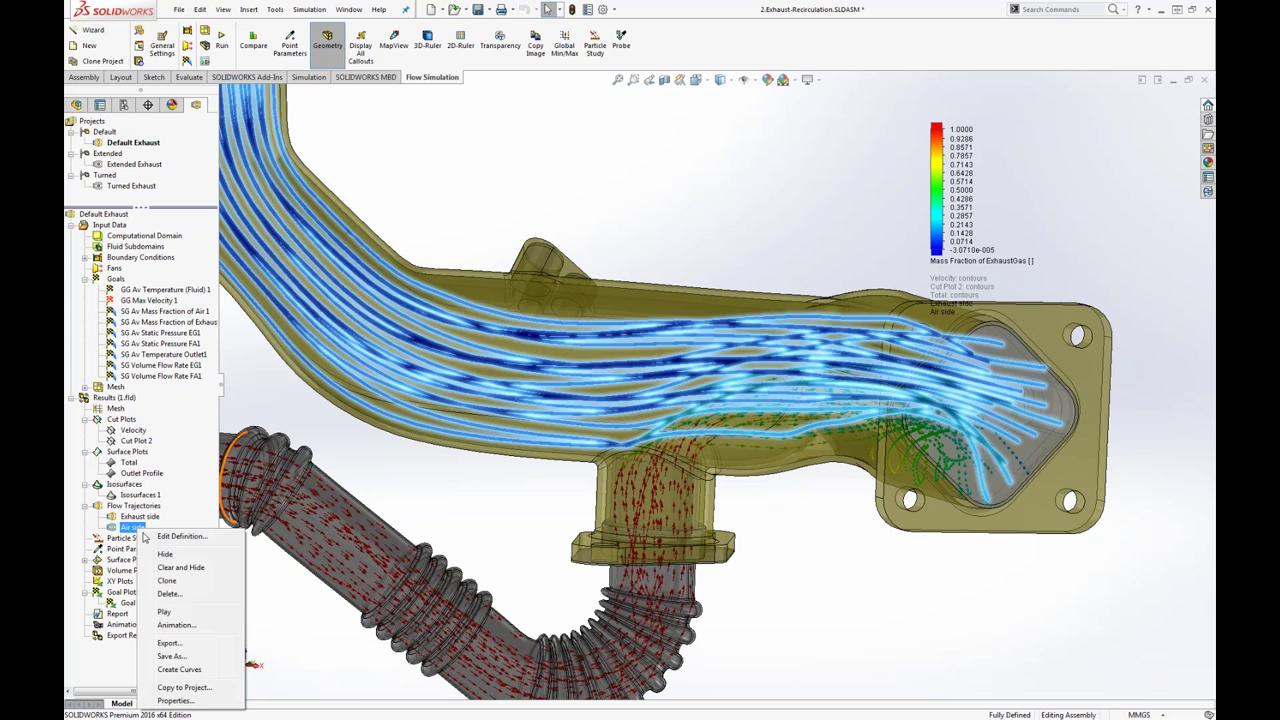
pyautogui.click(165, 612)
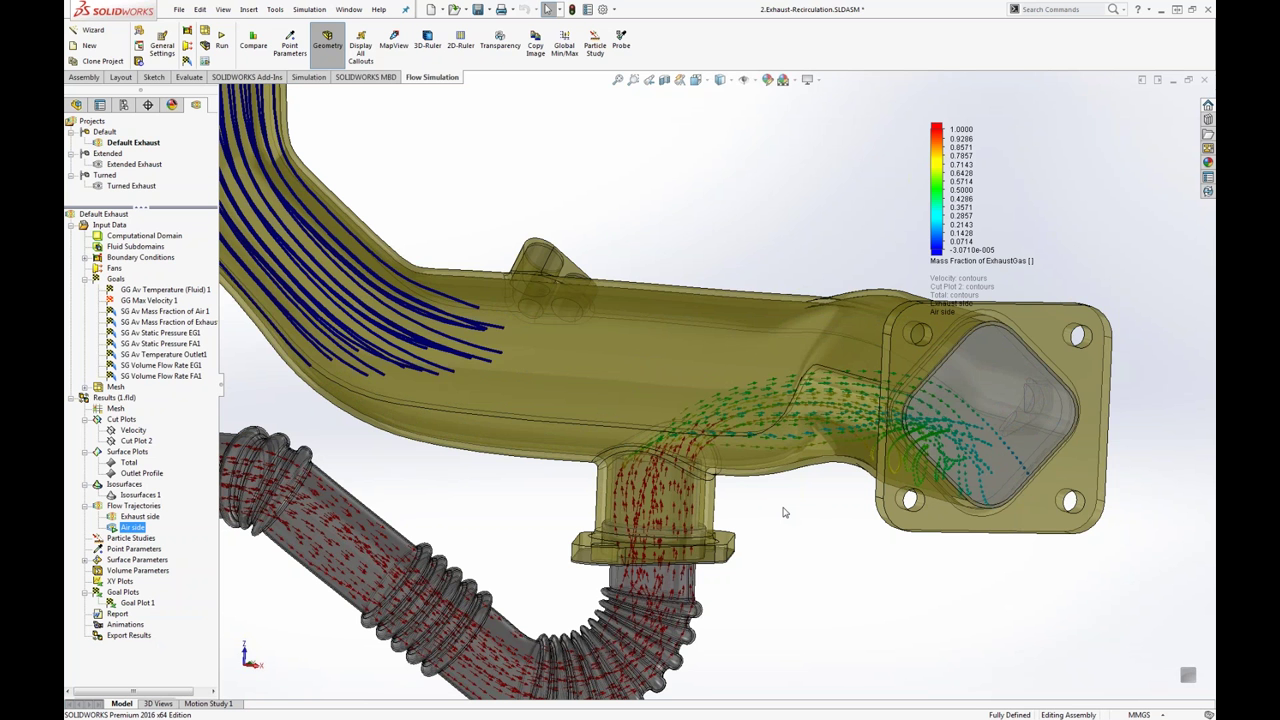
pyautogui.click(847, 581)
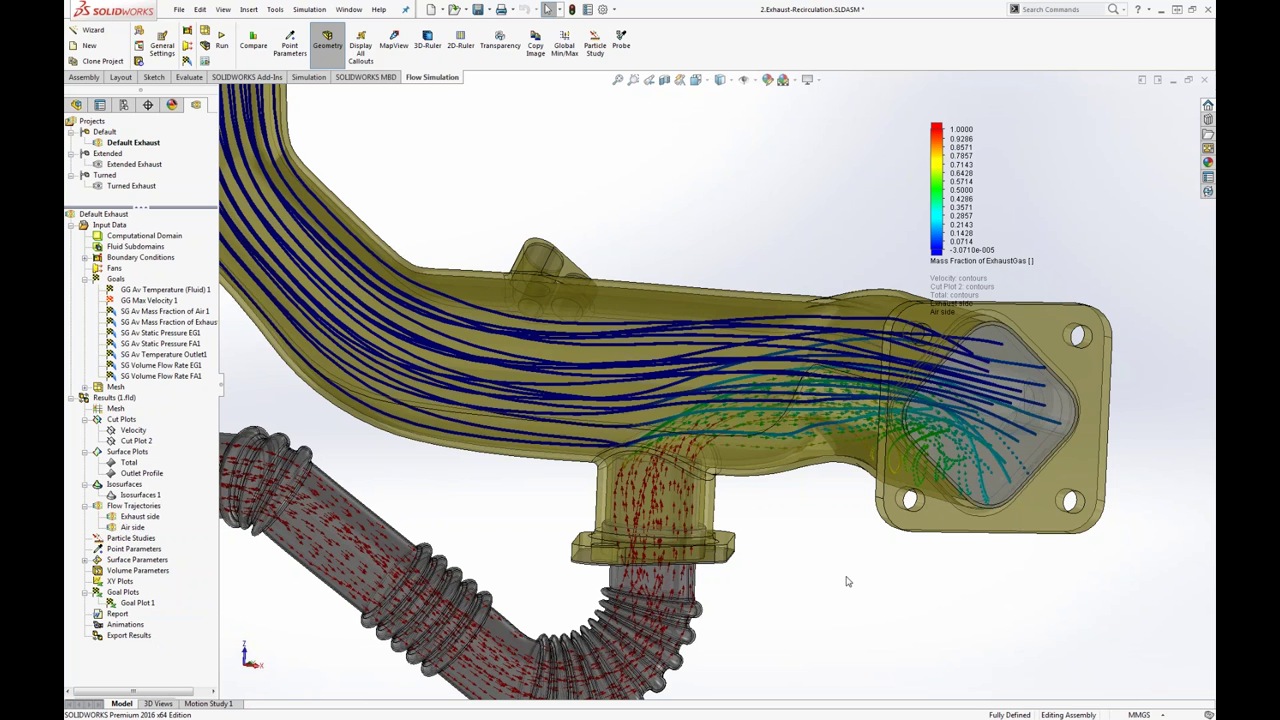
# - Play the Exhaust side flow trajectories and examine the mixing and swirl near the outlet flange
pyautogui.rightClick(140, 517)
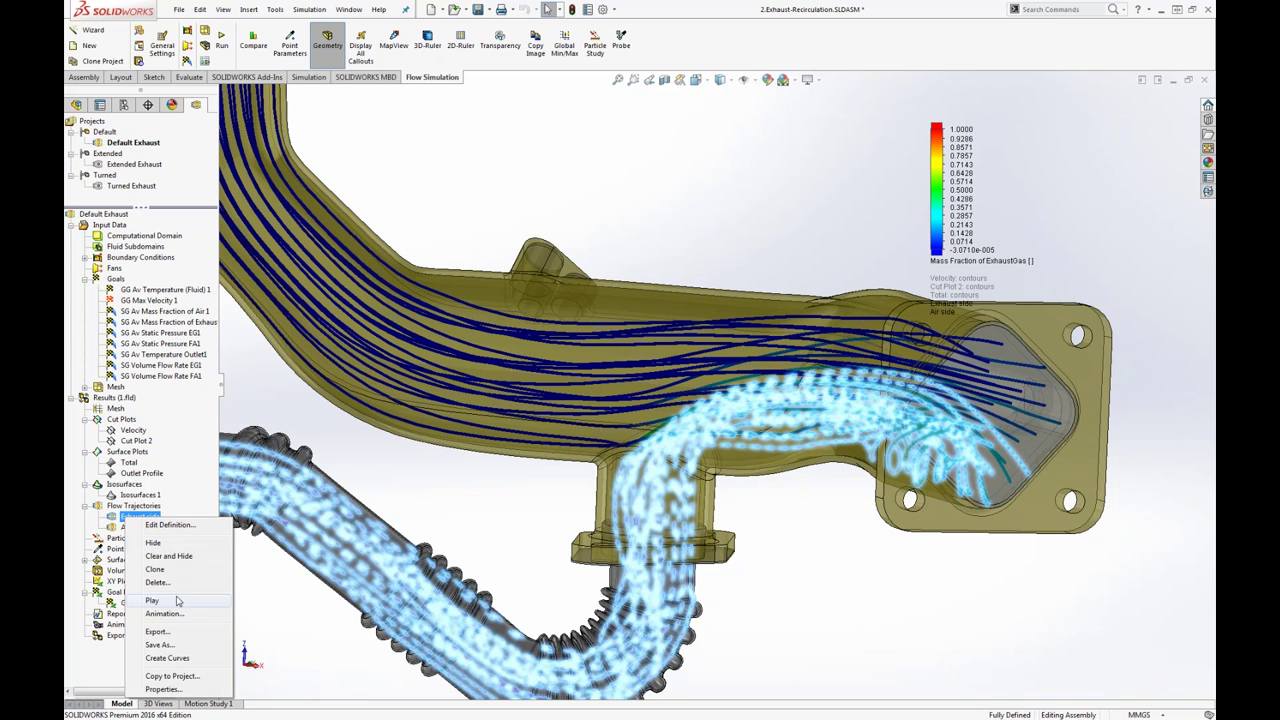
pyautogui.click(179, 601)
pyautogui.scroll(-3, 922, 464)
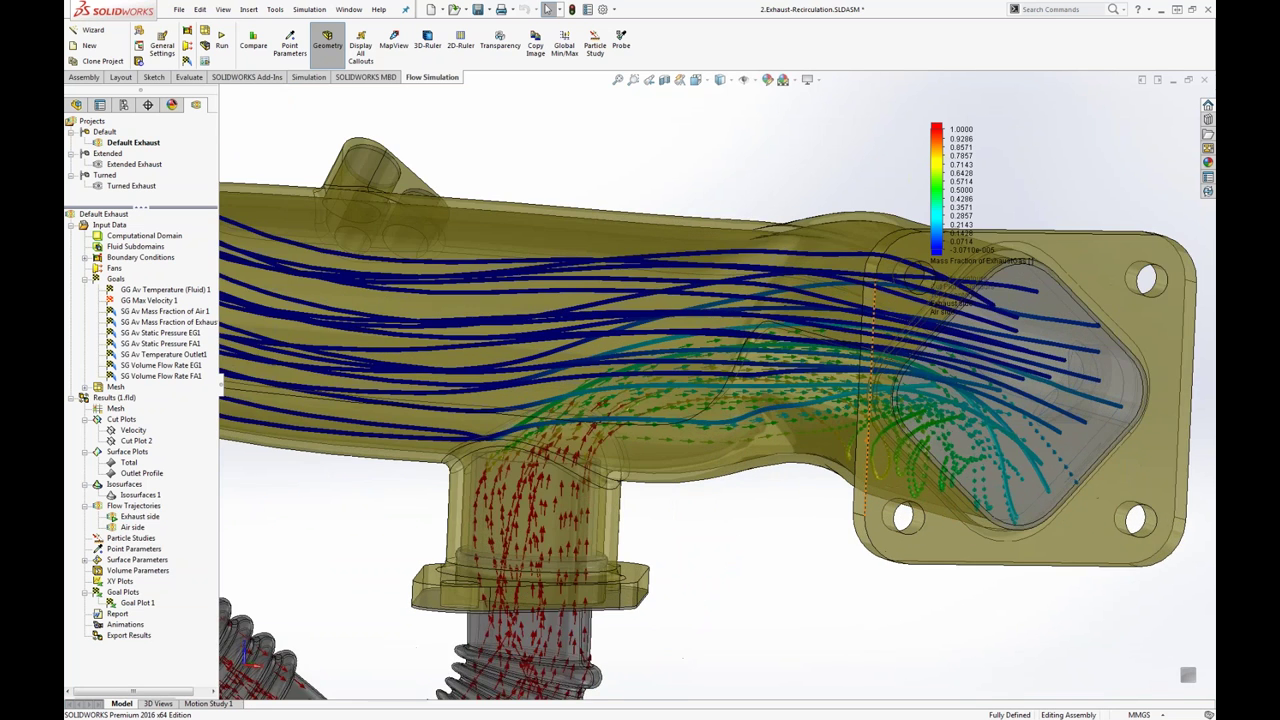
pyautogui.moveTo(890, 466); pyautogui.dragTo(930, 470, button='middle')
pyautogui.moveTo(864, 437); pyautogui.dragTo(943, 437, button='middle')
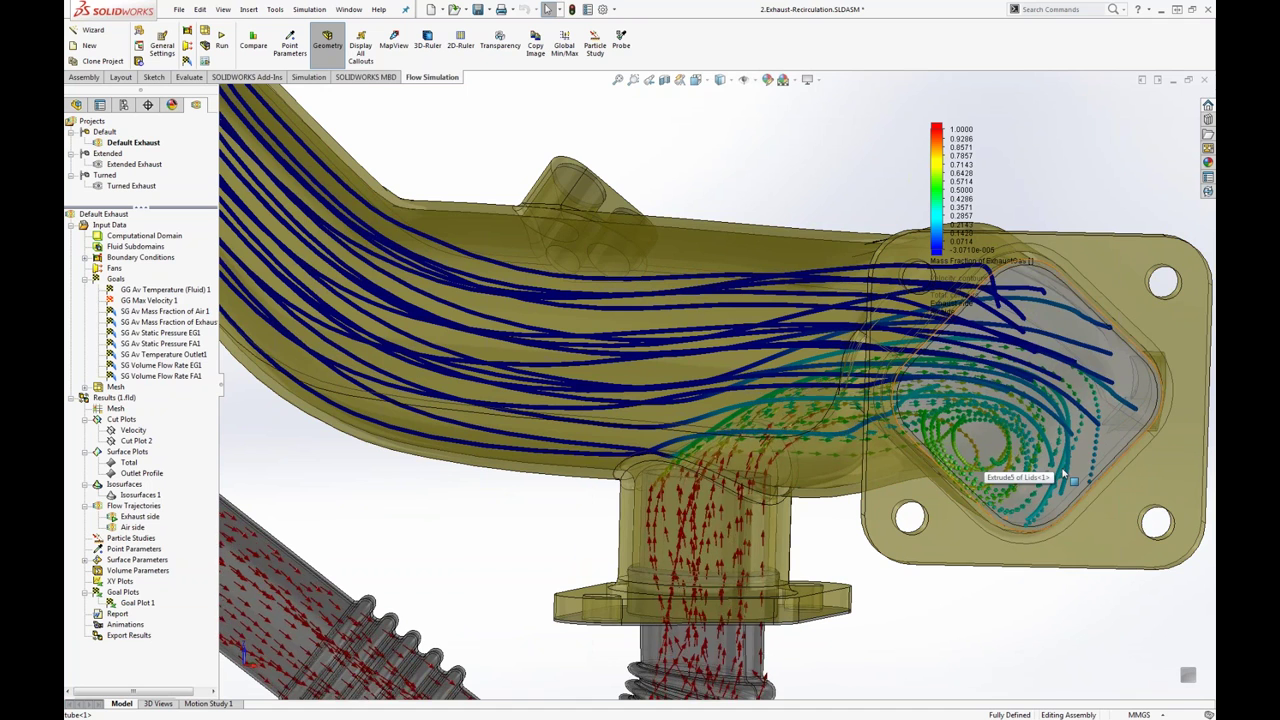
pyautogui.moveTo(1043, 433); pyautogui.dragTo(760, 295, button='middle')
pyautogui.scroll(-2, 860, 420)
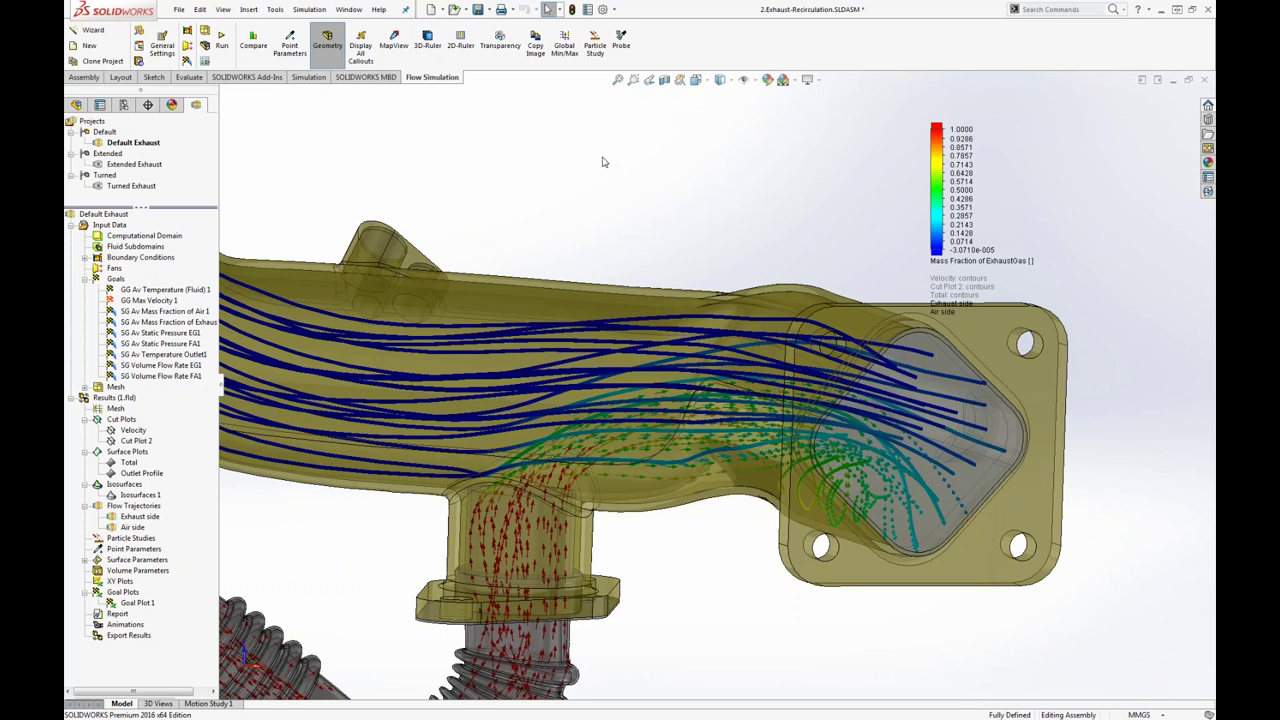
# - Activate the Extended configuration, comparing its exhaust inlet tube with the Default configuration
pyautogui.click(124, 104)
pyautogui.doubleClick(160, 161)
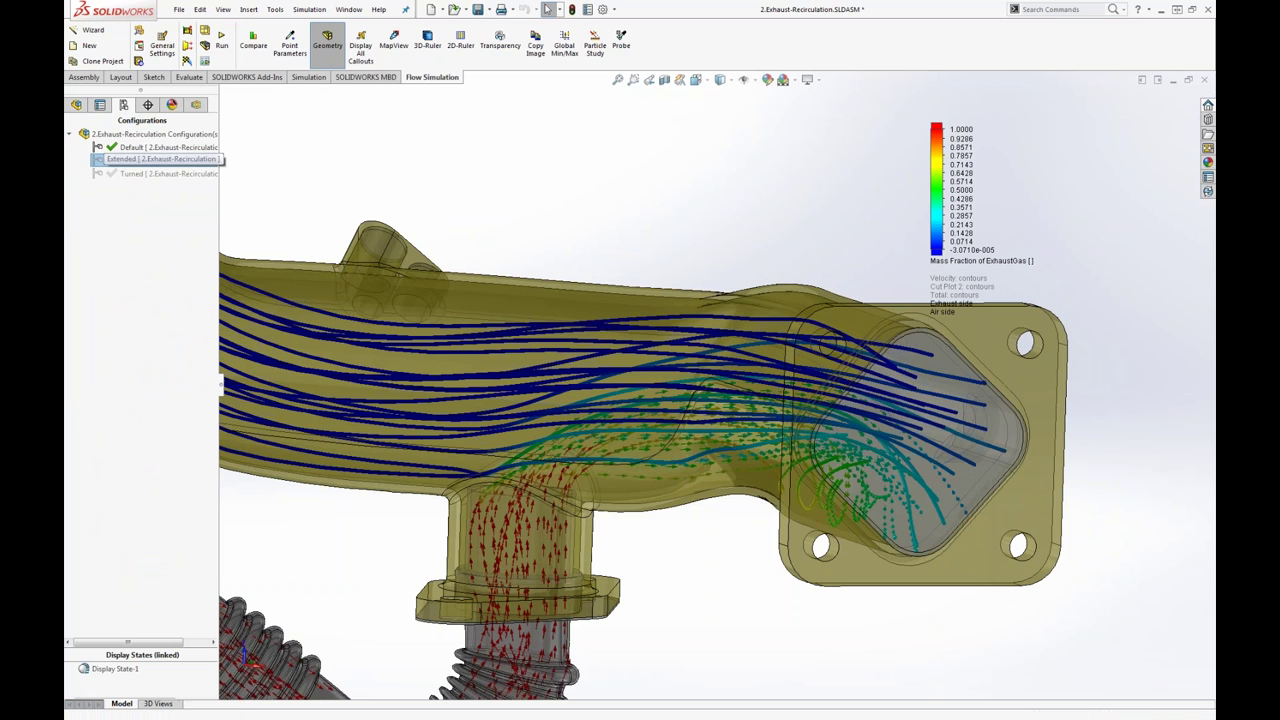
pyautogui.scroll(-4, 502, 450)
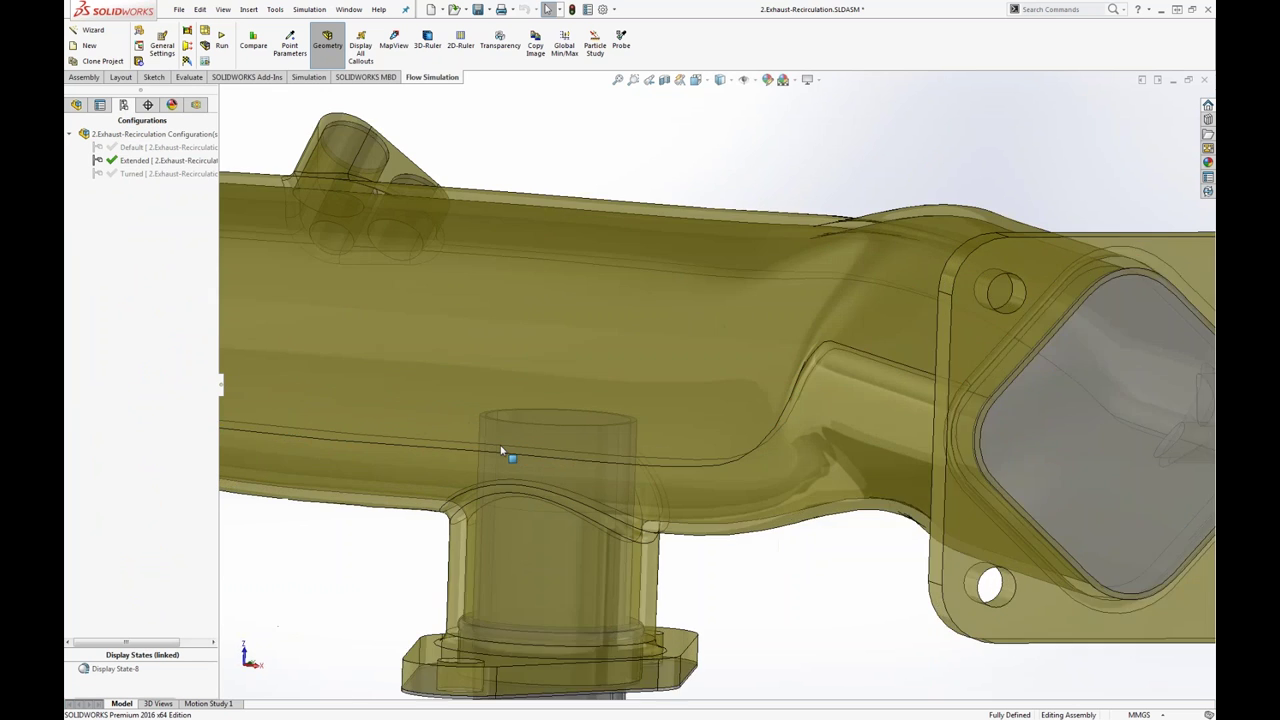
pyautogui.doubleClick(140, 148)
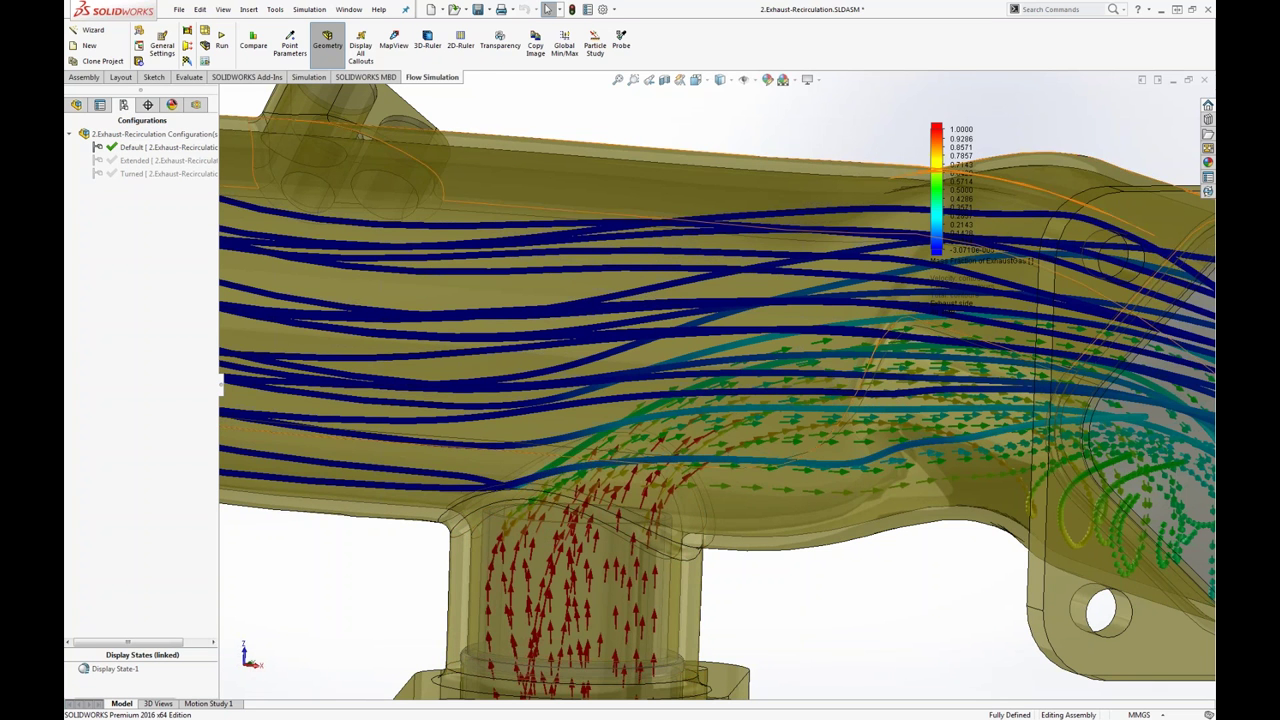
pyautogui.doubleClick(145, 162)
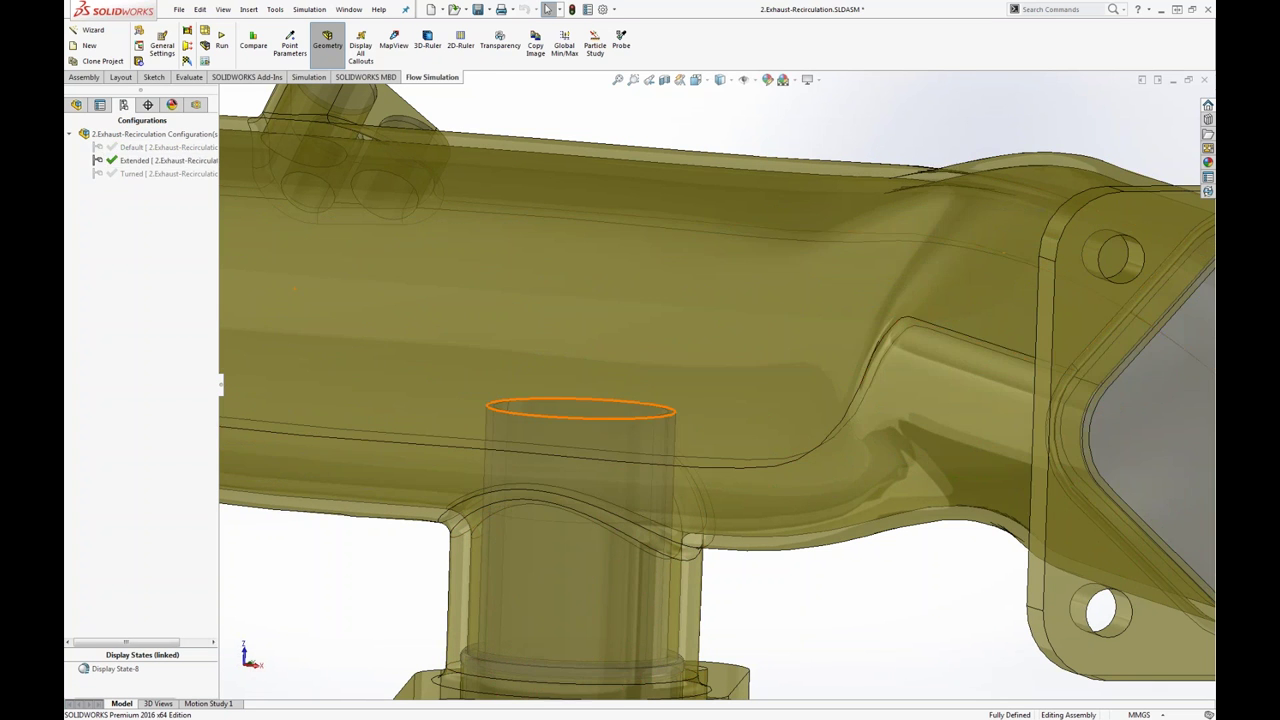
# - Show the Total surface plot in the Extended Exhaust project's results
pyautogui.click(197, 106)
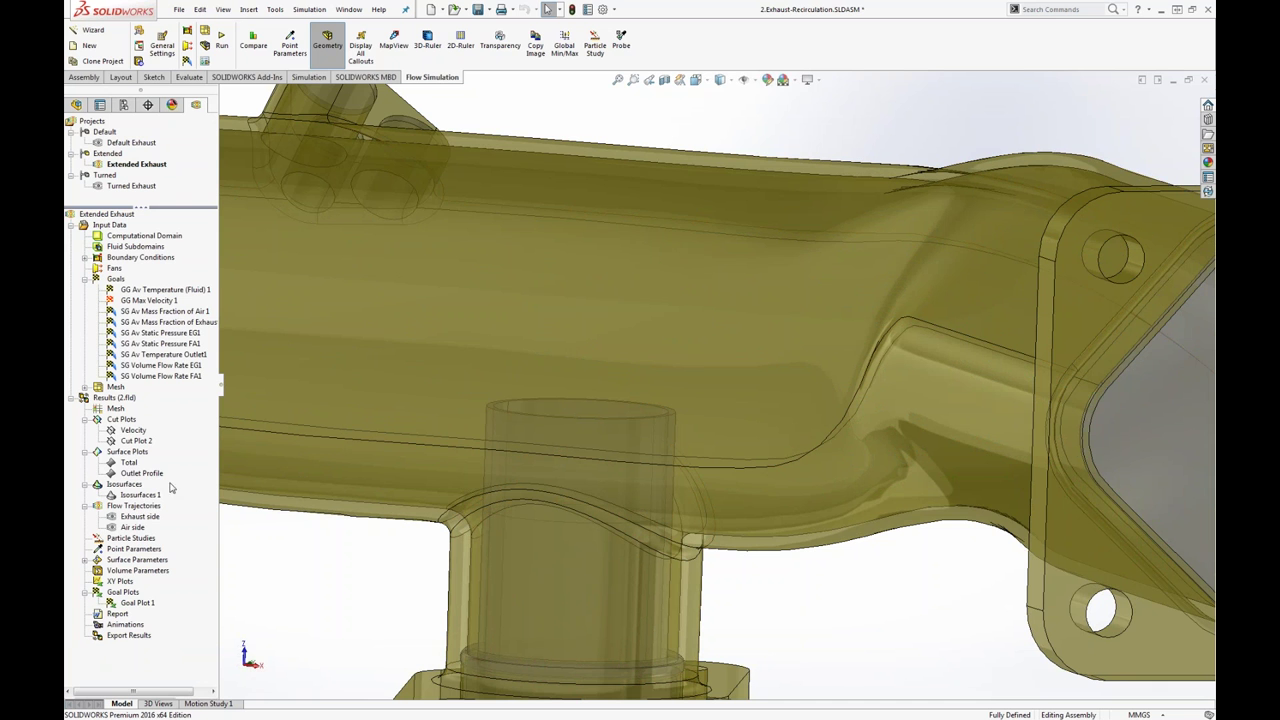
pyautogui.click(130, 462)
pyautogui.rightClick(133, 464)
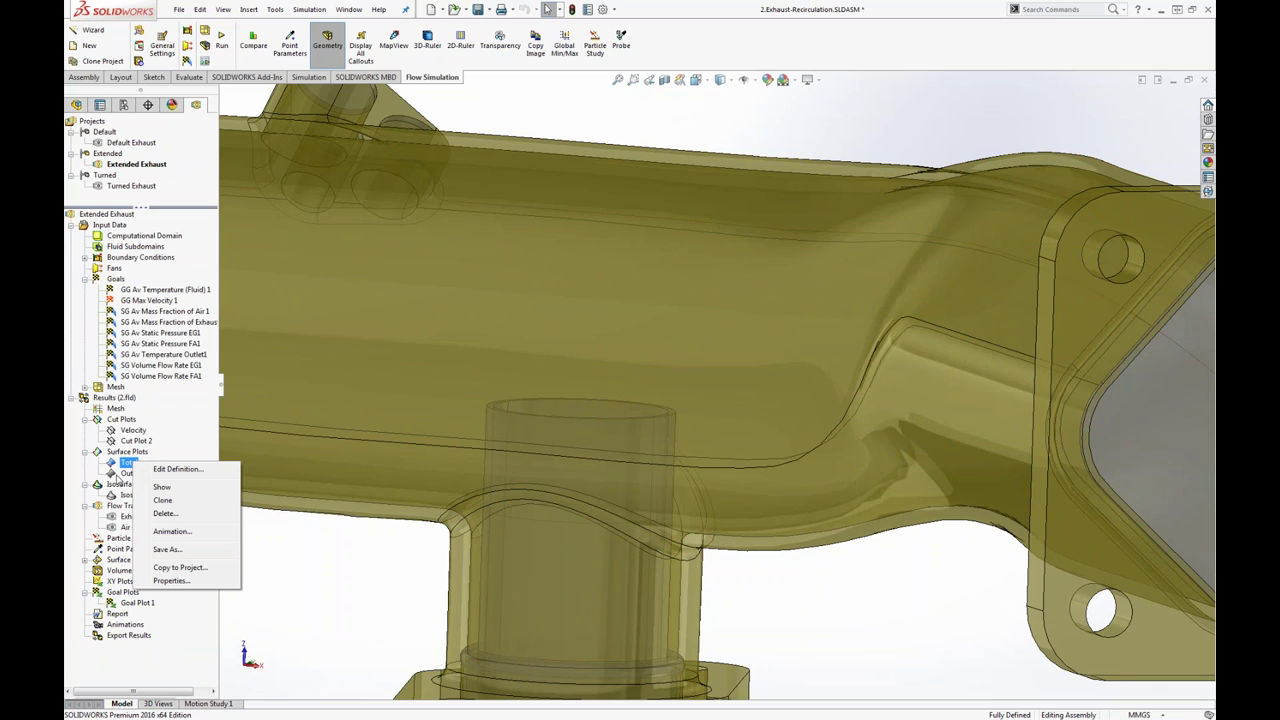
pyautogui.click(120, 475)
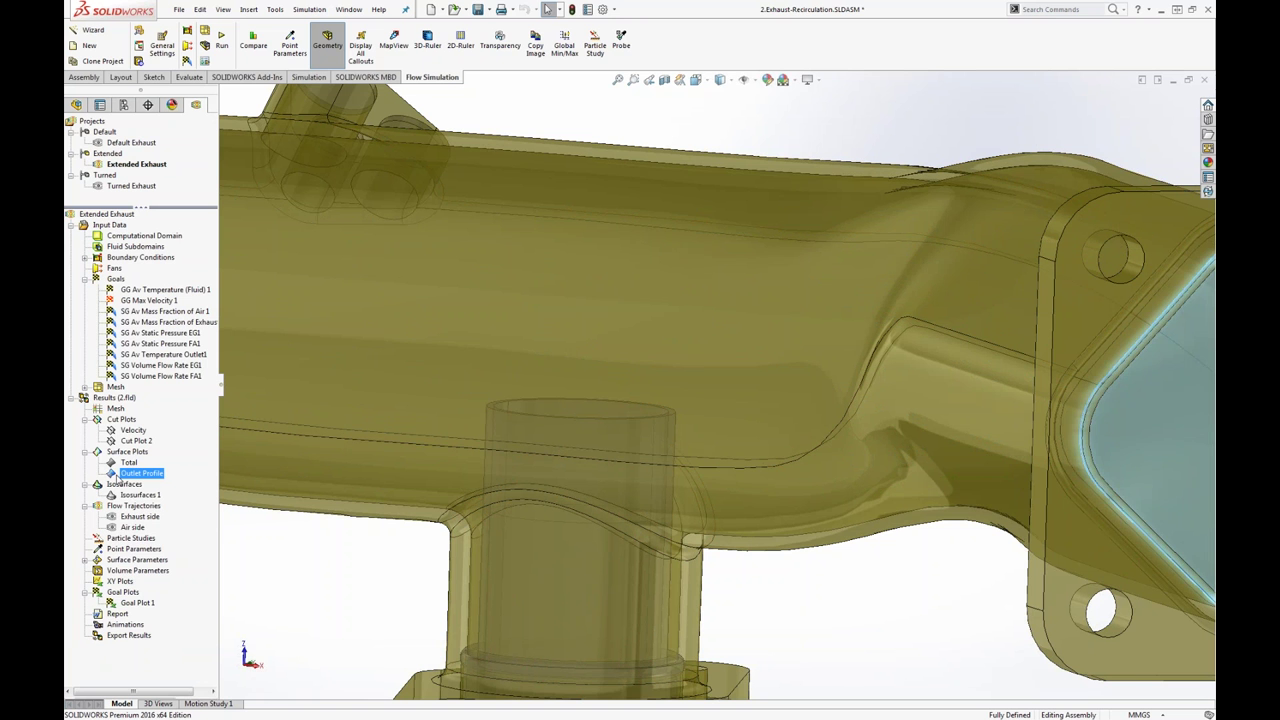
pyautogui.rightClick(128, 463)
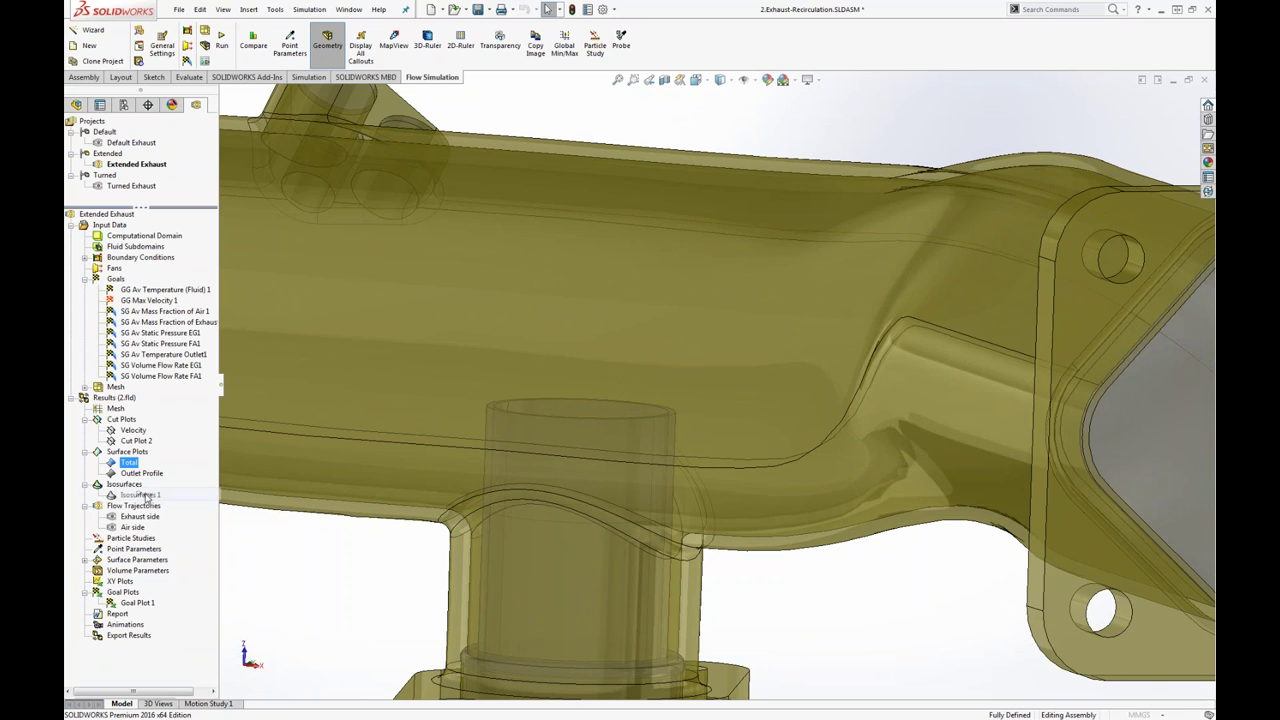
pyautogui.click(144, 494)
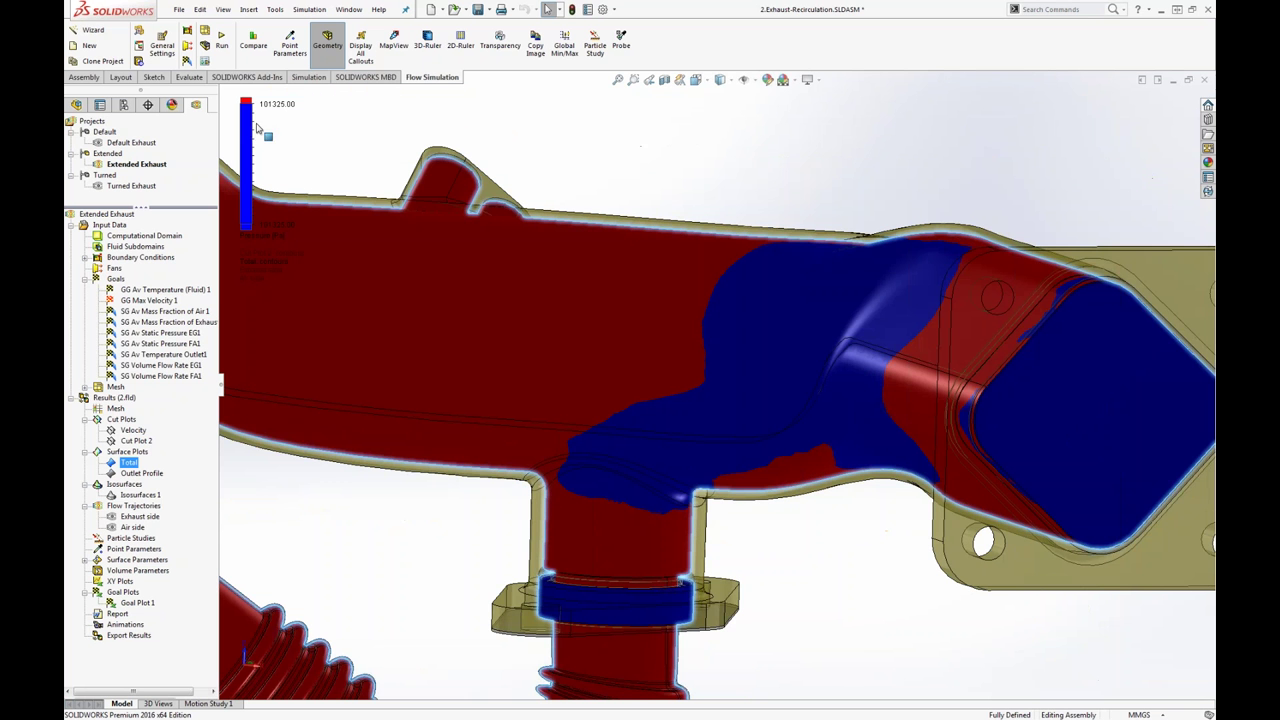
# - Move the colour legend clear of the model and set the Total plot's parameter to Mass Fraction of ExhaustGas
pyautogui.moveTo(257, 127); pyautogui.dragTo(893, 121)
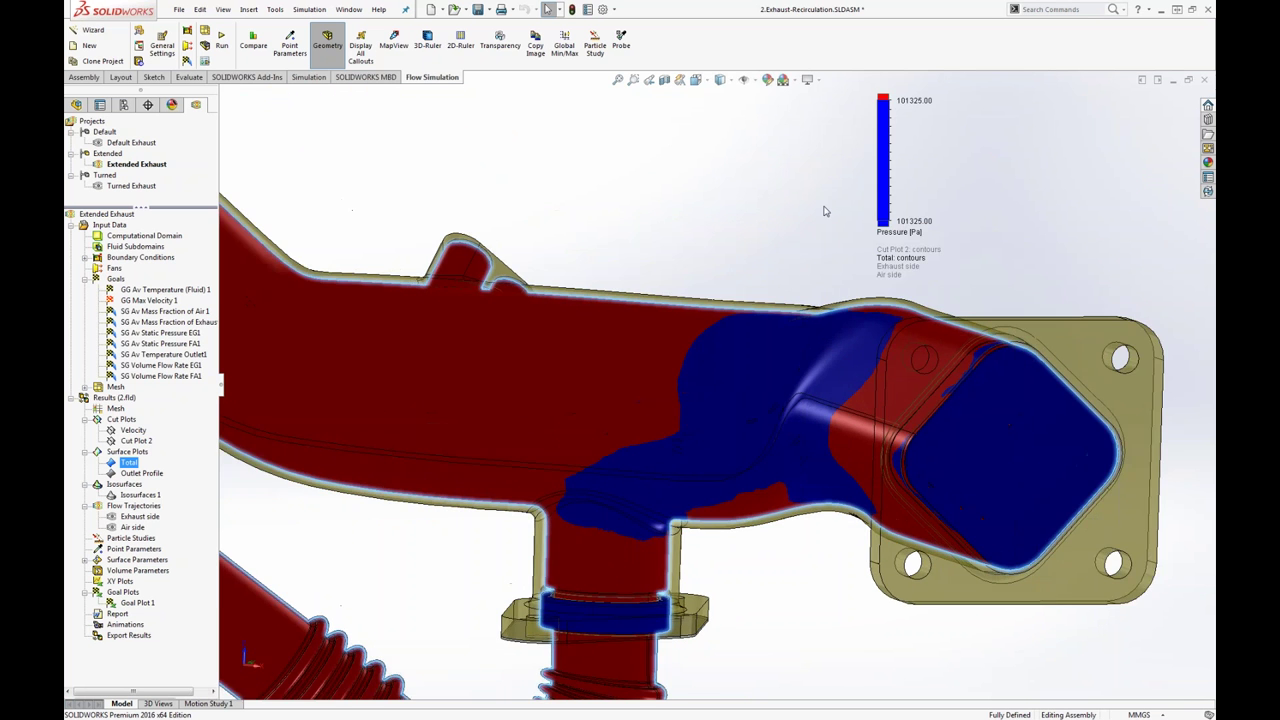
pyautogui.scroll(-2, 825, 211)
pyautogui.click(899, 232)
pyautogui.scroll(2, 927, 280)
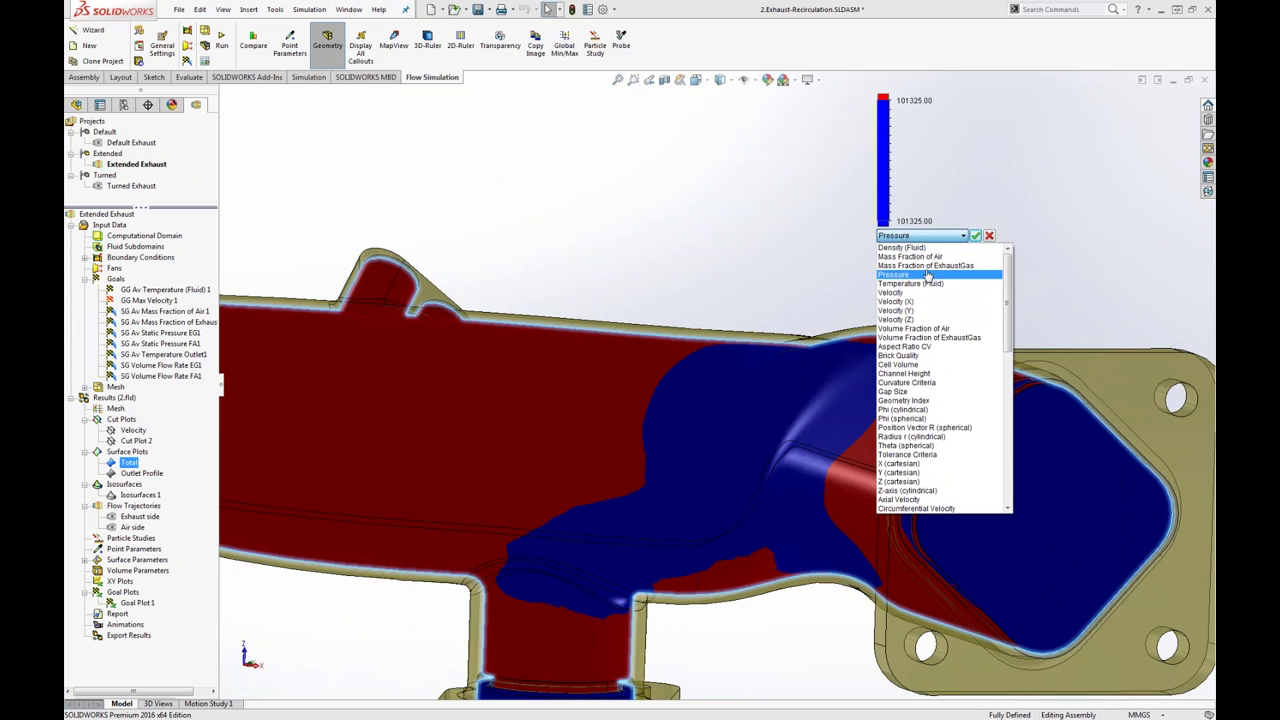
pyautogui.click(927, 275)
pyautogui.click(975, 236)
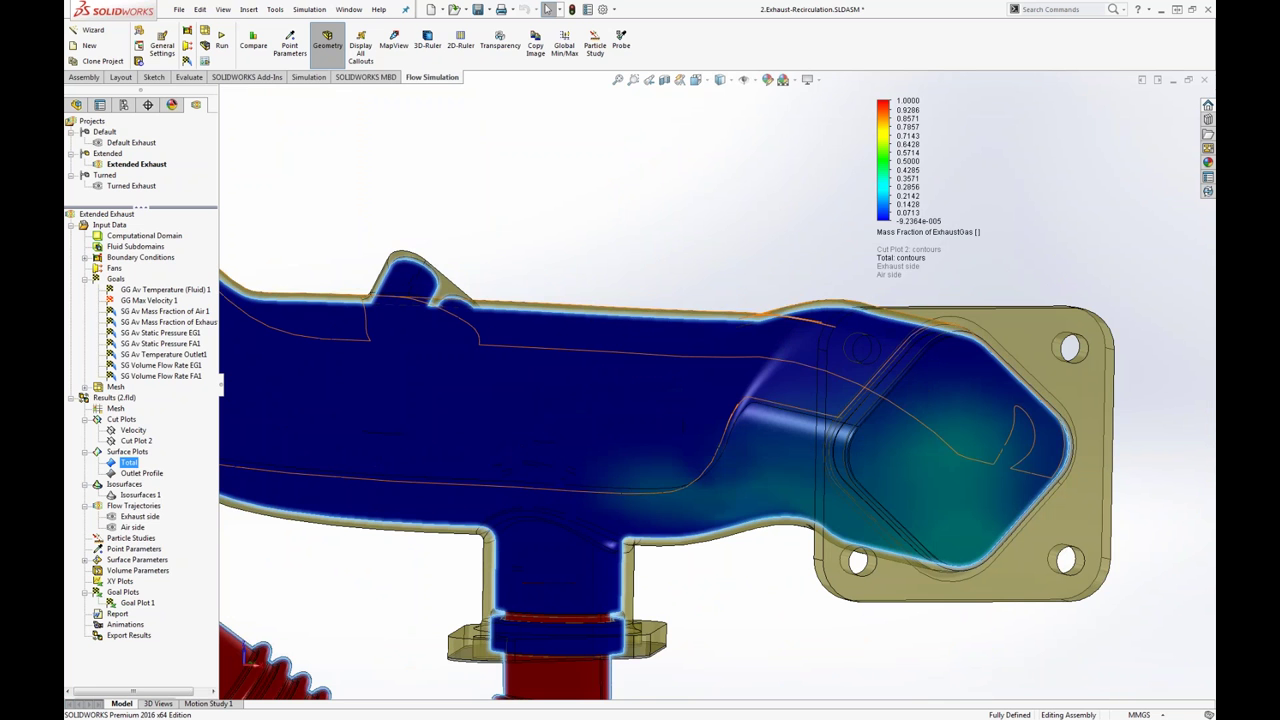
# - Hide the Total surface plot and show the Velocity and Cut Plot 2 cut plots
pyautogui.rightClick(128, 462)
pyautogui.click(157, 489)
pyautogui.rightClick(133, 430)
pyautogui.click(157, 455)
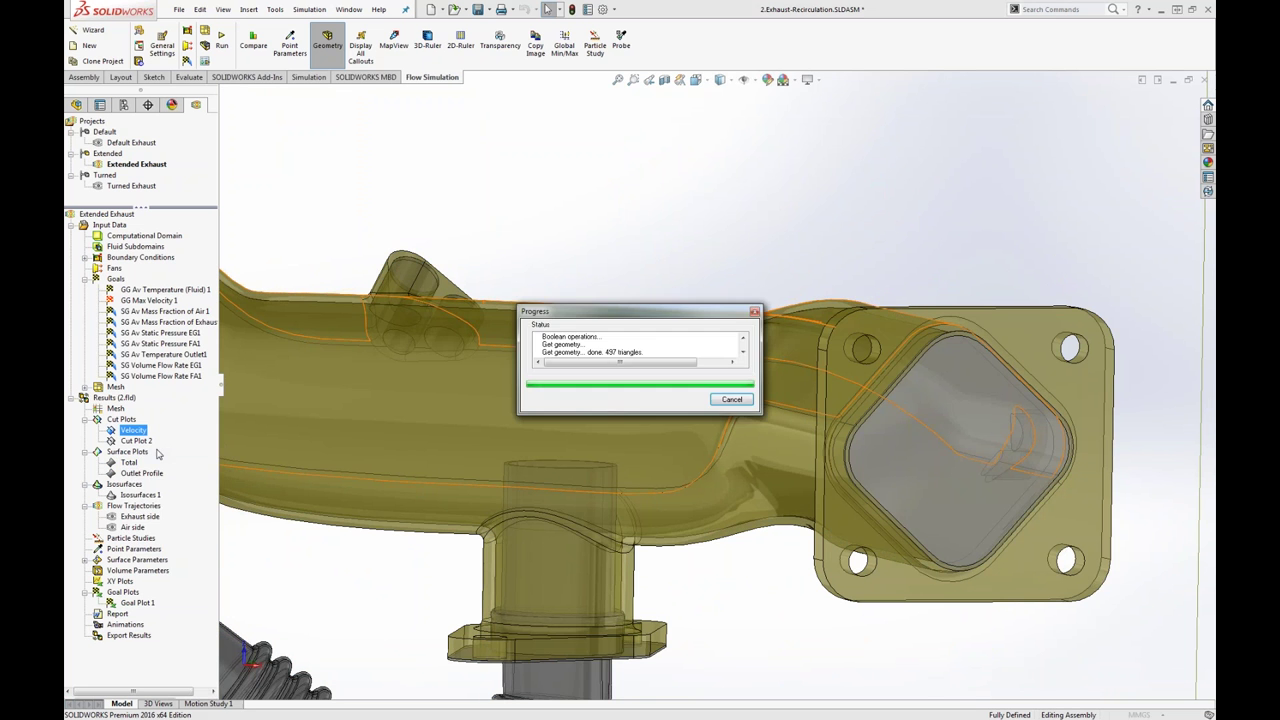
pyautogui.rightClick(129, 441)
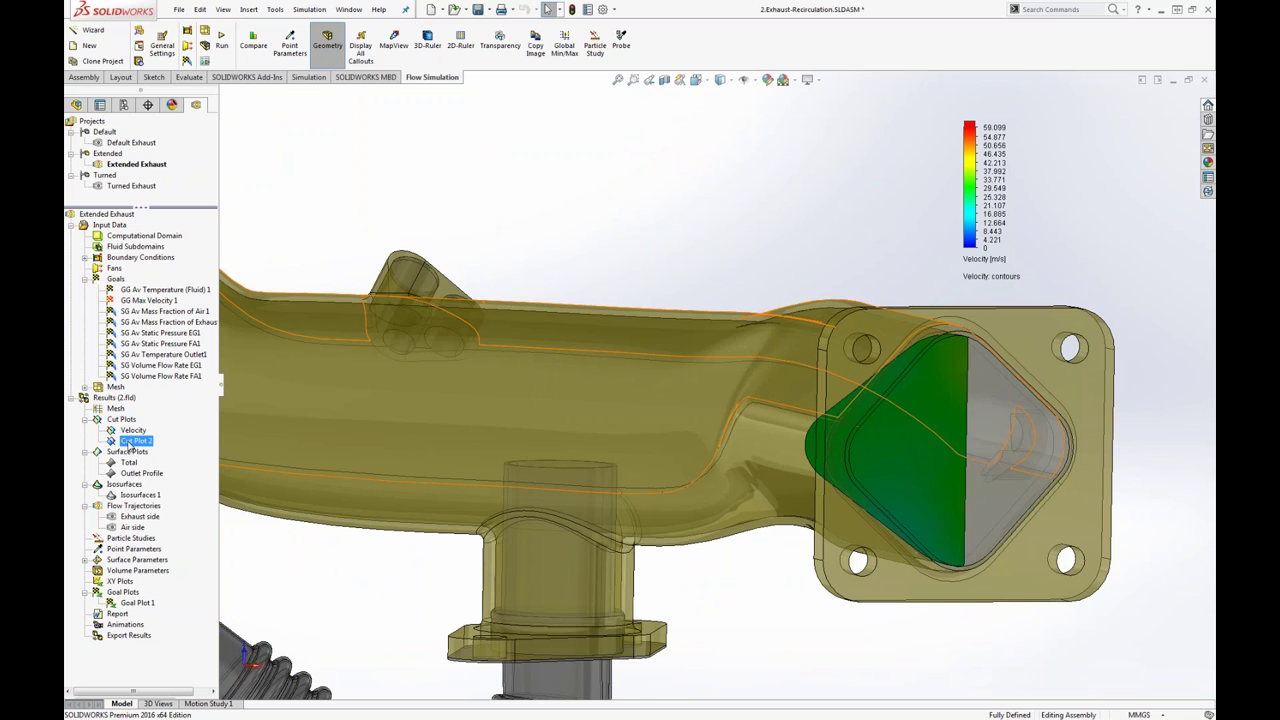
pyautogui.click(166, 466)
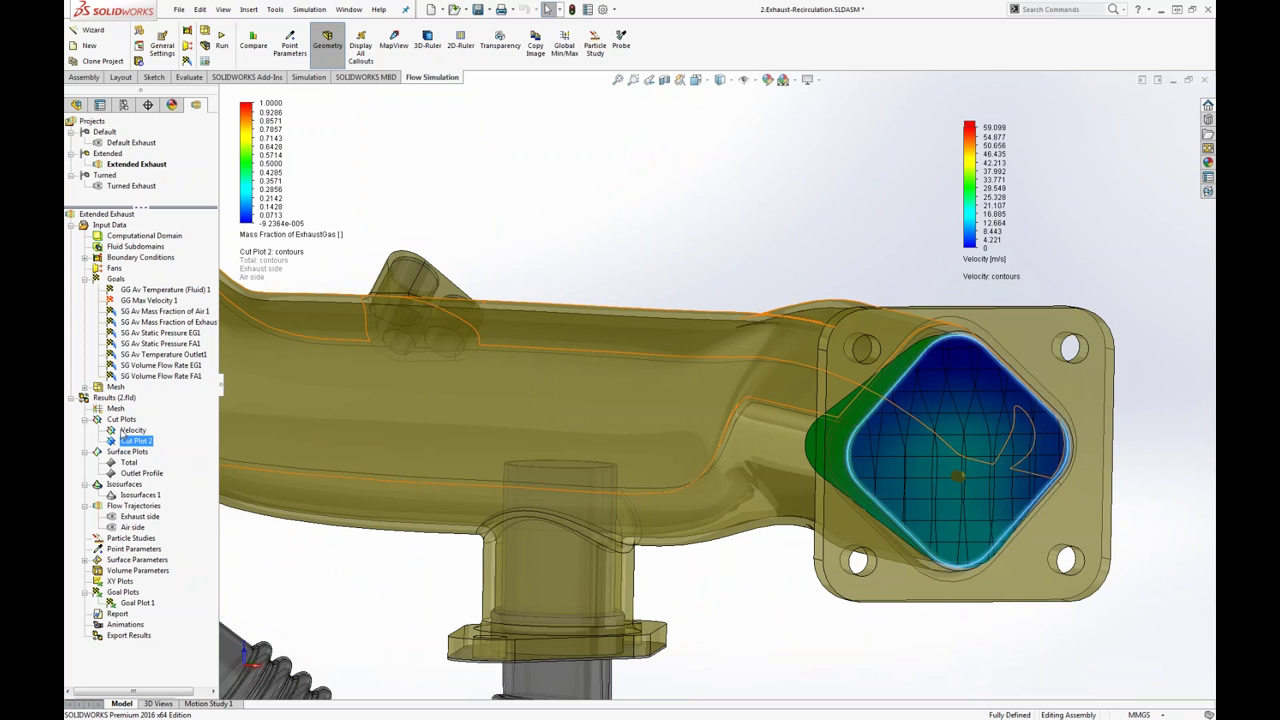
# - Examine the Velocity cut plot around the extended inlet tube and hide all cut plots
pyautogui.rightClick(118, 421)
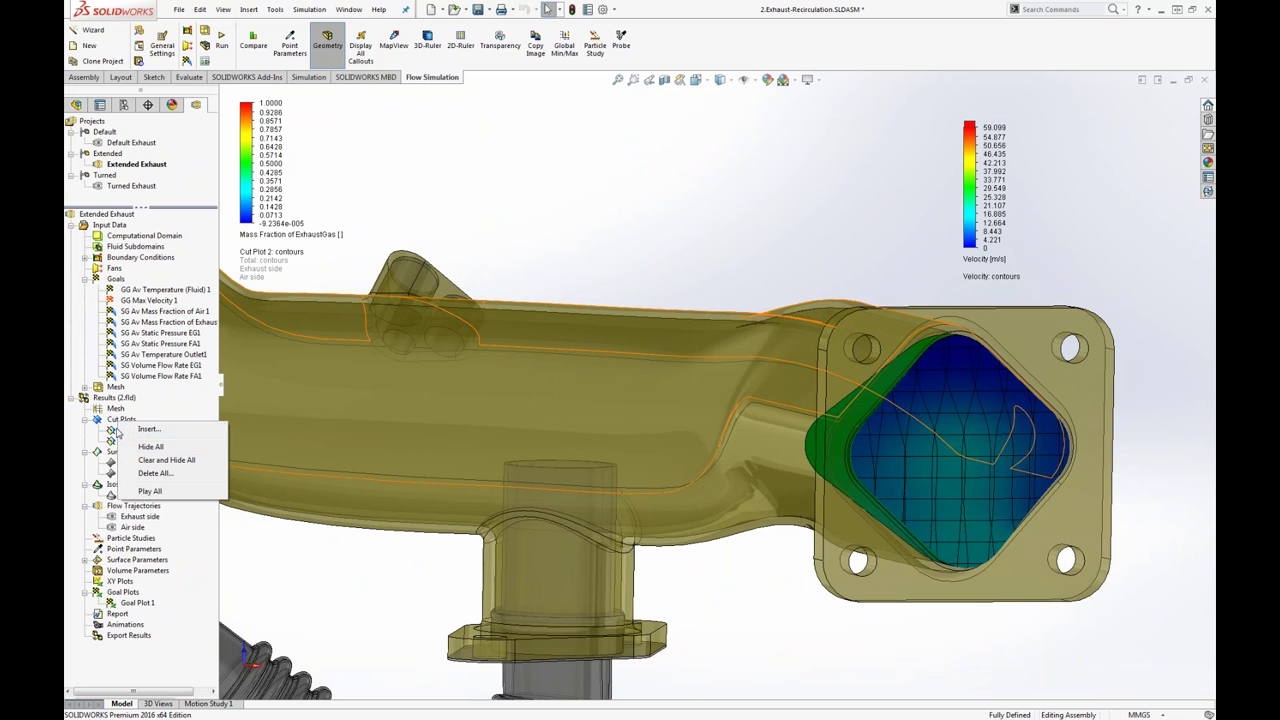
pyautogui.click(120, 430)
pyautogui.moveTo(300, 443); pyautogui.dragTo(427, 412)
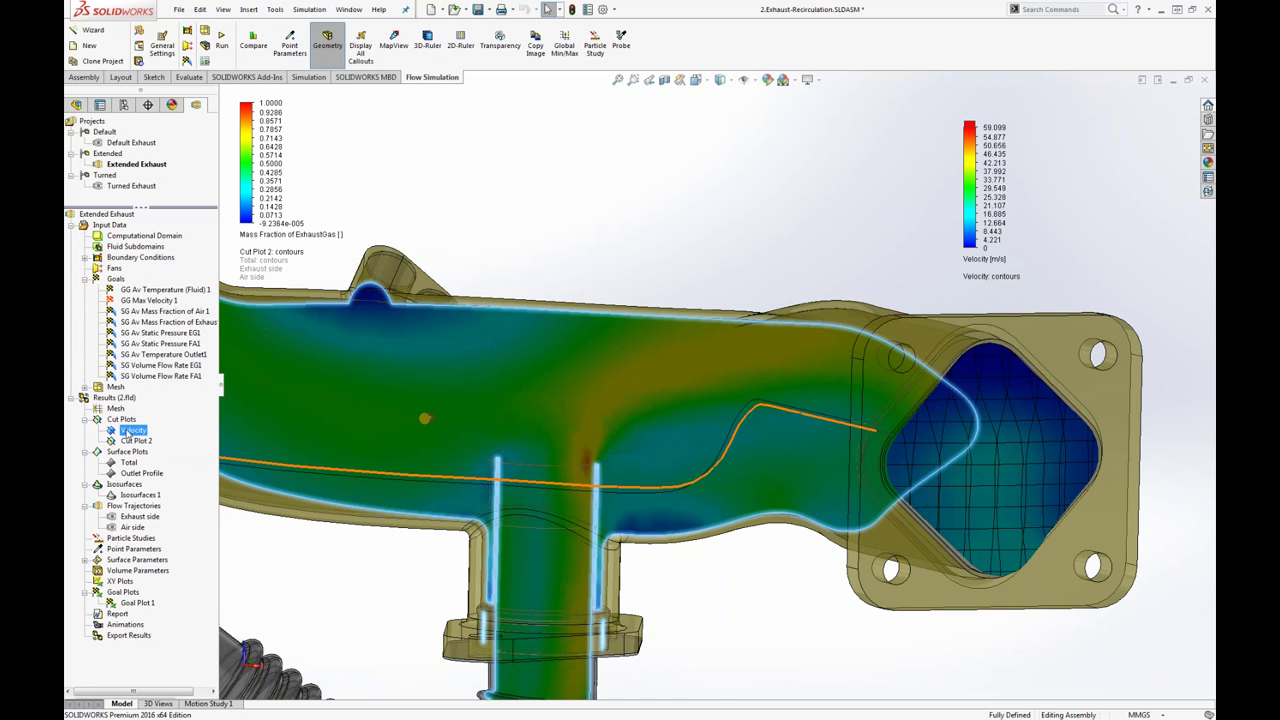
pyautogui.rightClick(132, 421)
pyautogui.click(155, 449)
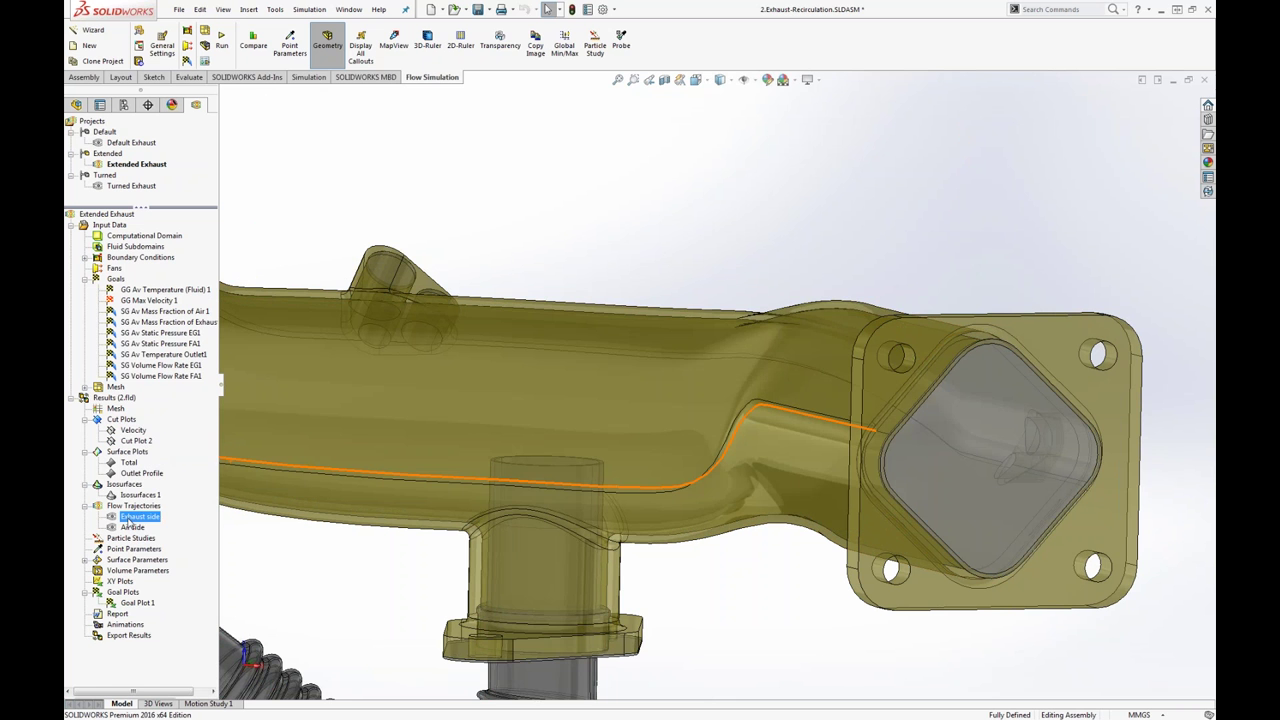
# - Show the Exhaust side flow trajectories of the extended design, play their animation and stop it
pyautogui.rightClick(138, 516)
pyautogui.click(158, 544)
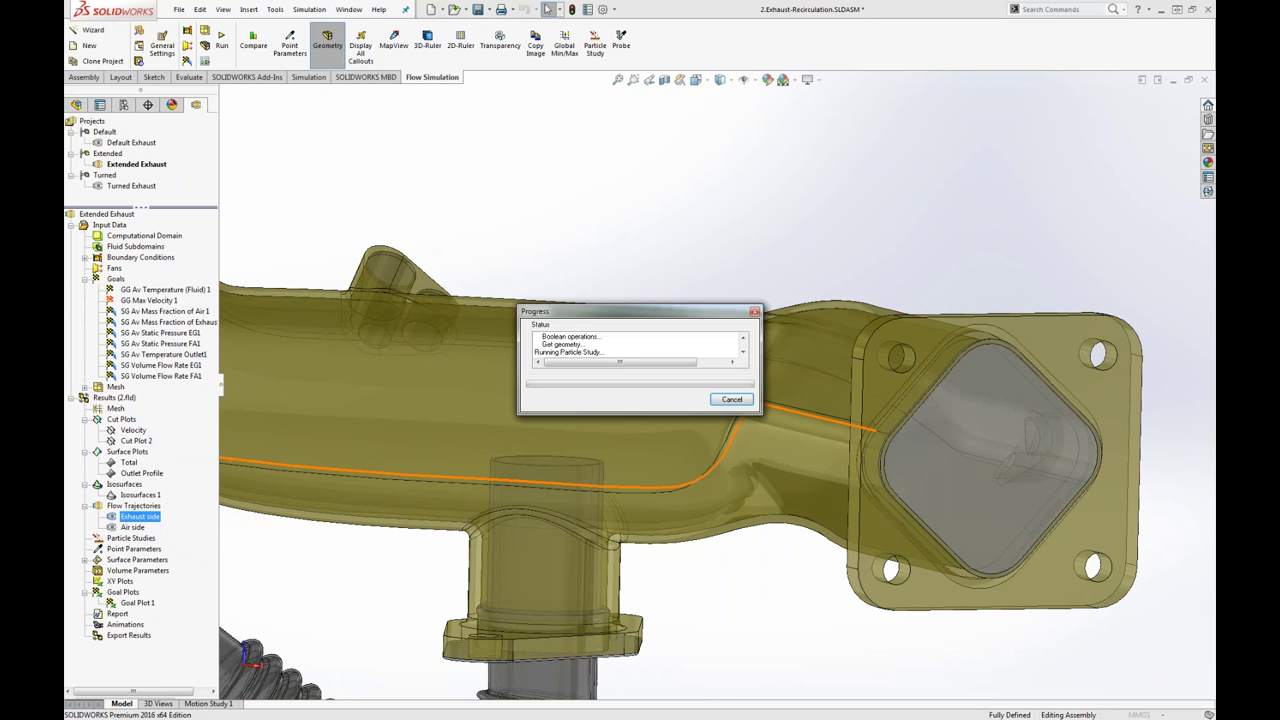
pyautogui.rightClick(156, 517)
pyautogui.click(190, 597)
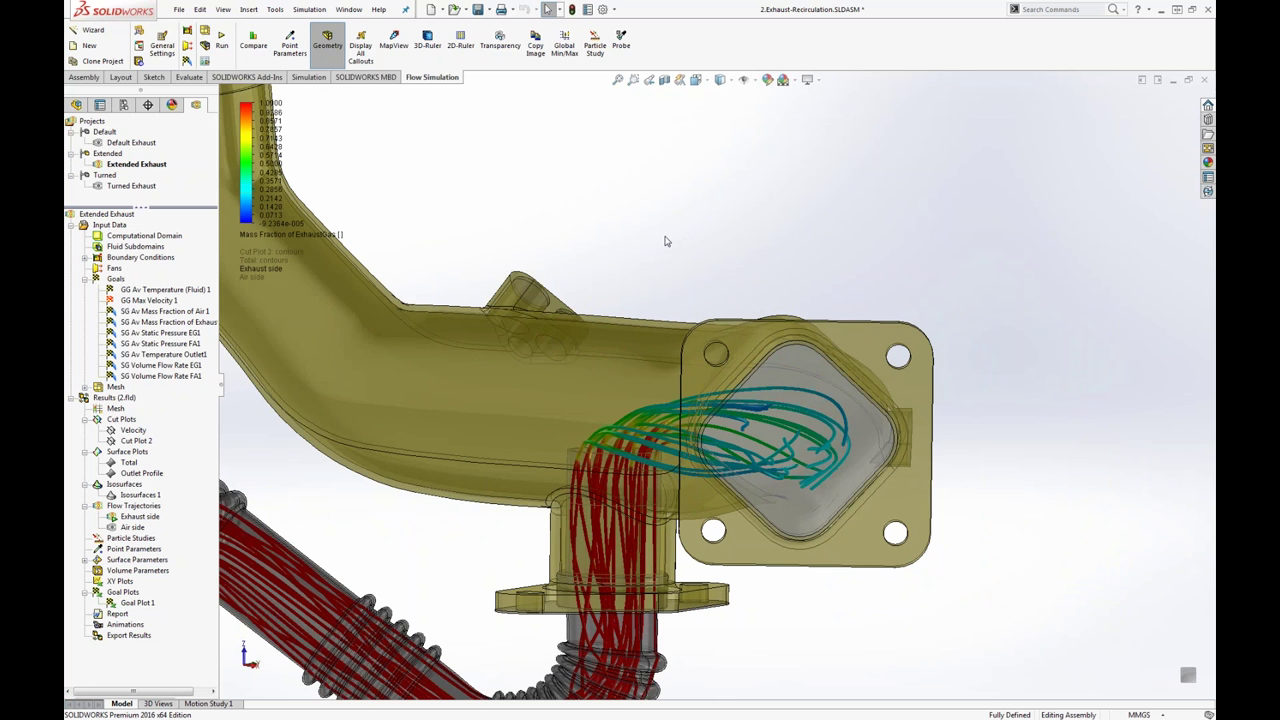
pyautogui.click(1188, 677)
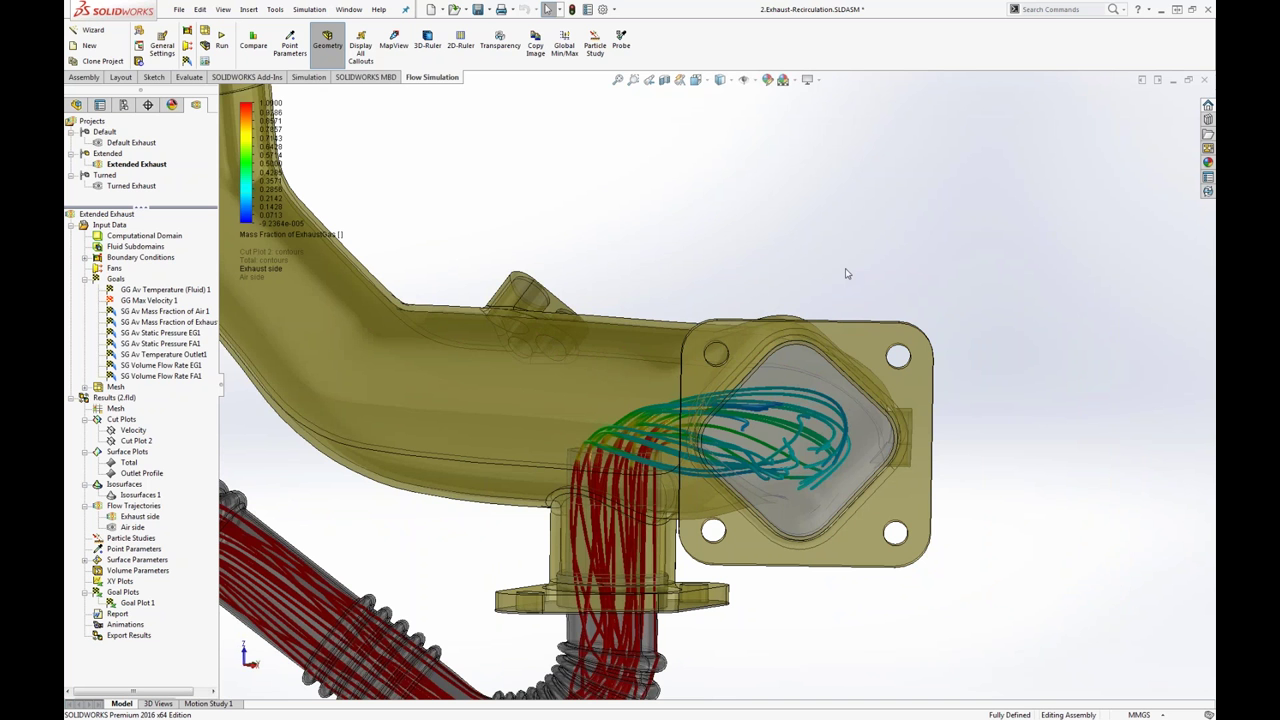
# - Close the exhaust recirculation assembly and bring up the 3.LED Bulb assembly
pyautogui.click(1205, 80)
pyautogui.click(620, 372)
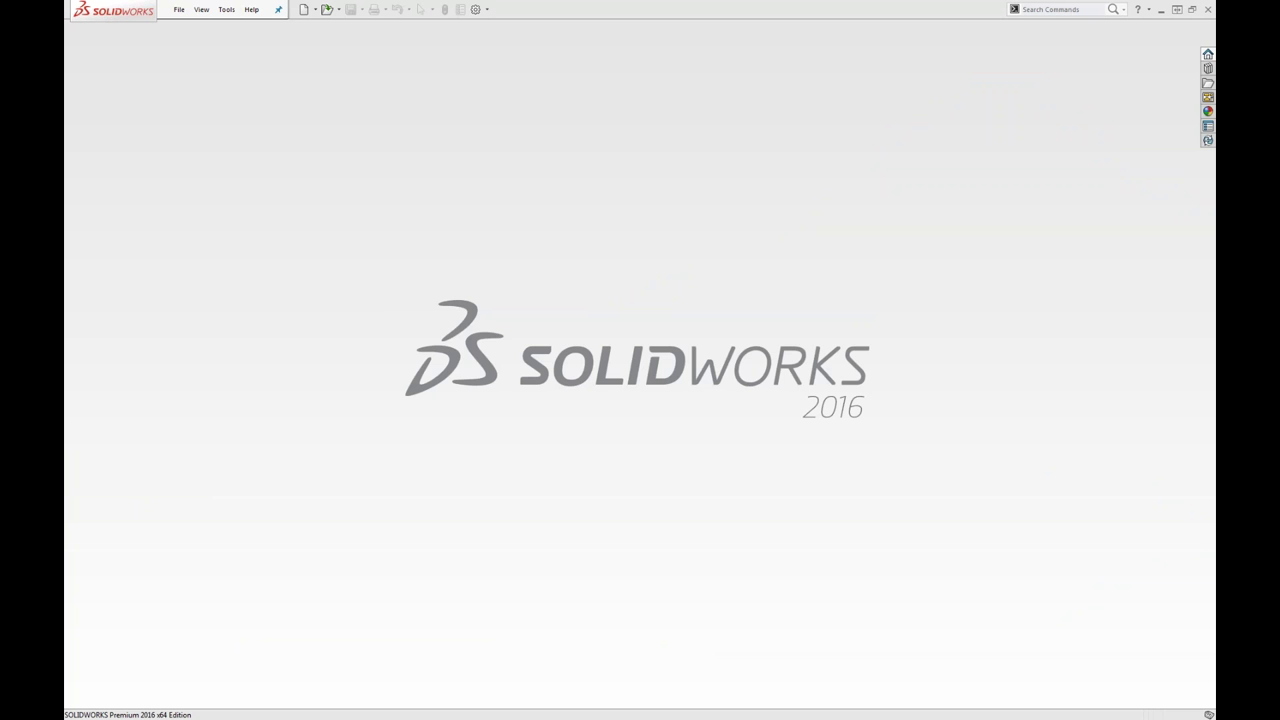
pyautogui.moveTo(735, 398); pyautogui.dragTo(721, 394)
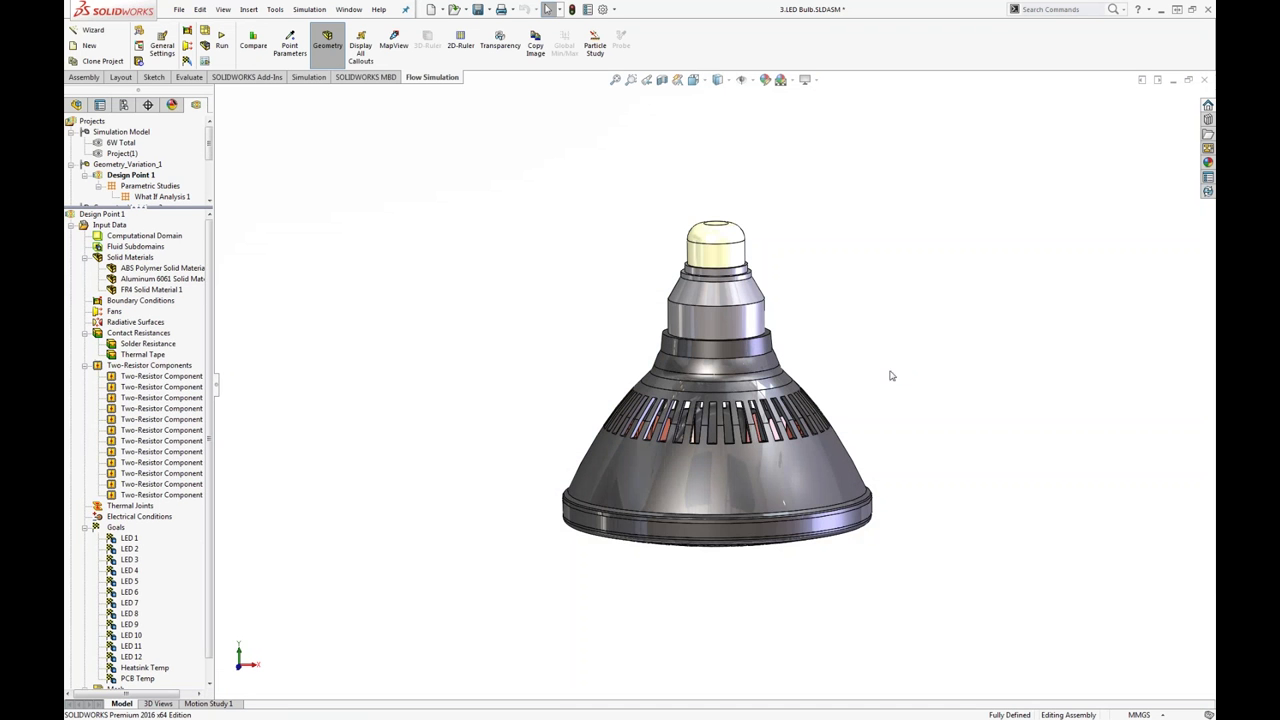
# - Section the LED bulb assembly along the Front Plane to expose its interior
pyautogui.moveTo(861, 505); pyautogui.dragTo(816, 432, button='middle')
pyautogui.scroll(-2, 491, 394)
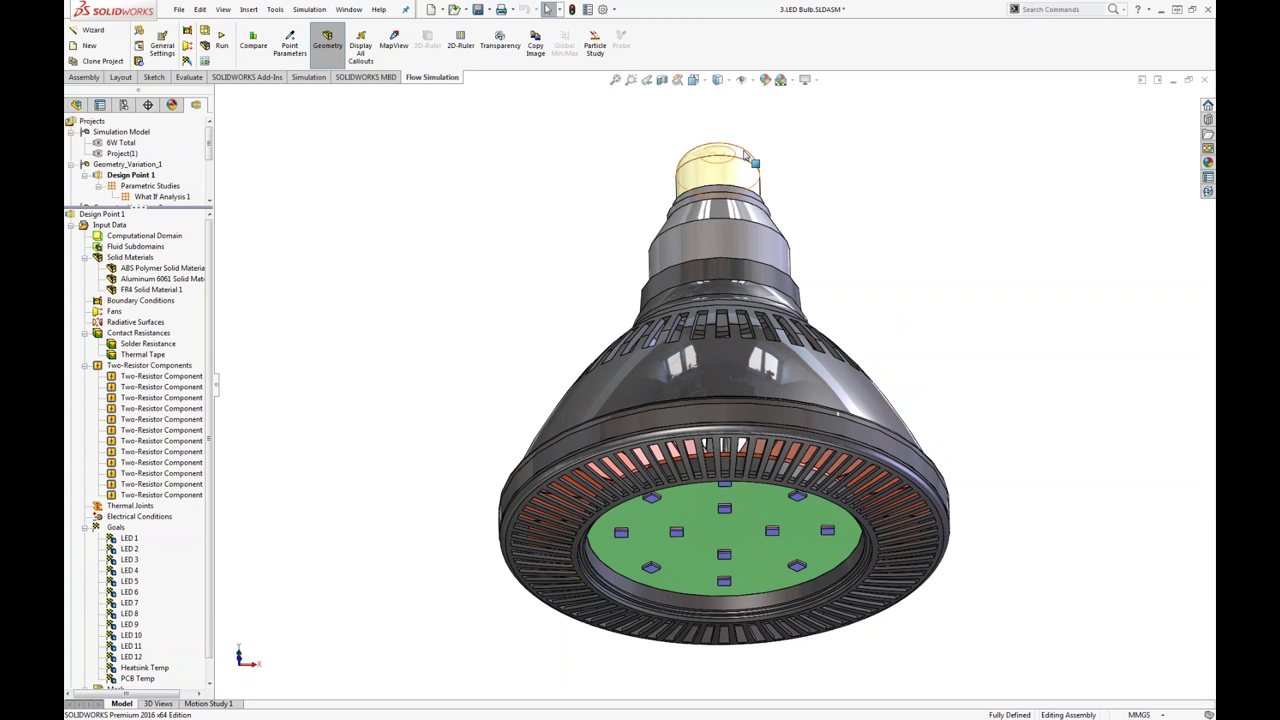
pyautogui.moveTo(874, 263); pyautogui.dragTo(880, 266, button='middle')
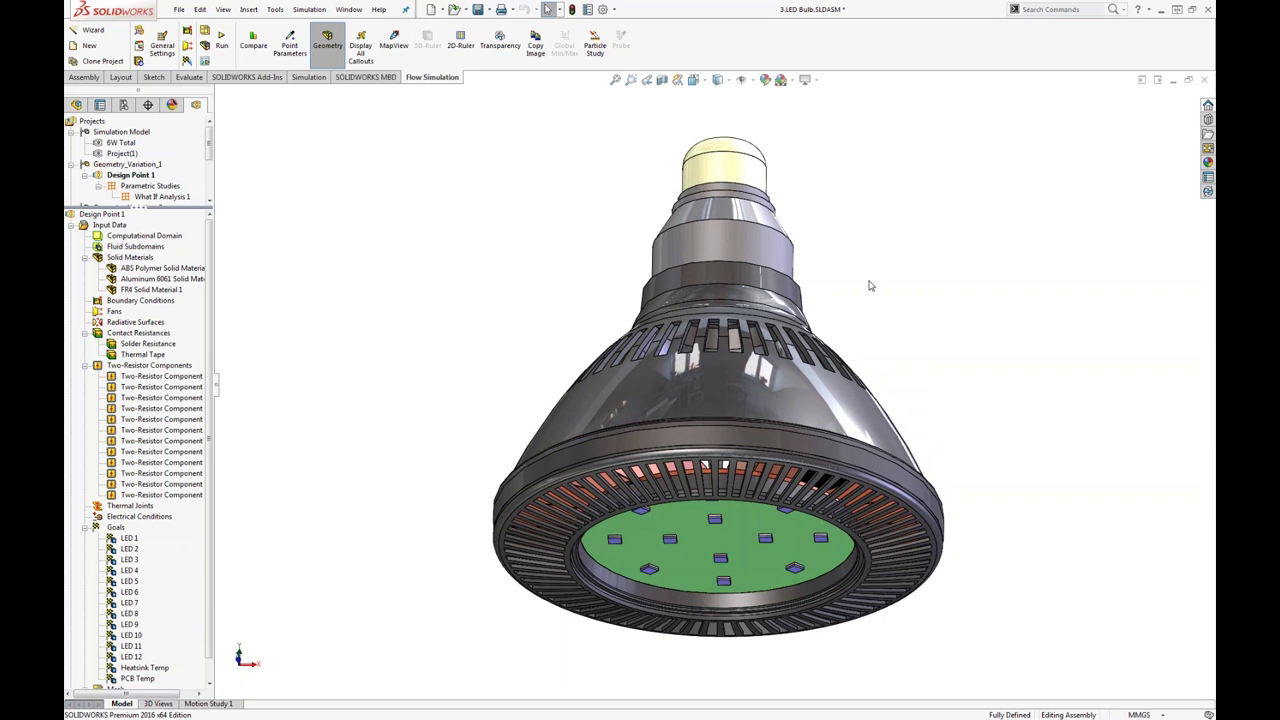
pyautogui.click(662, 79)
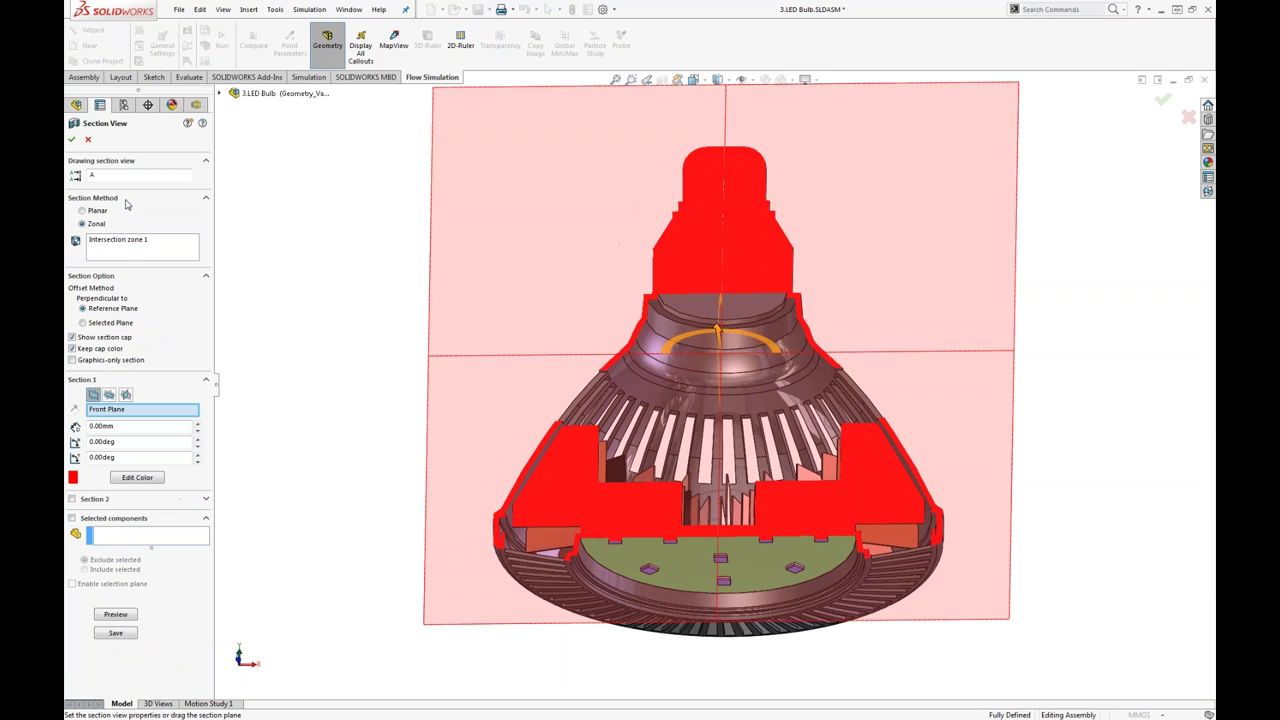
pyautogui.click(71, 139)
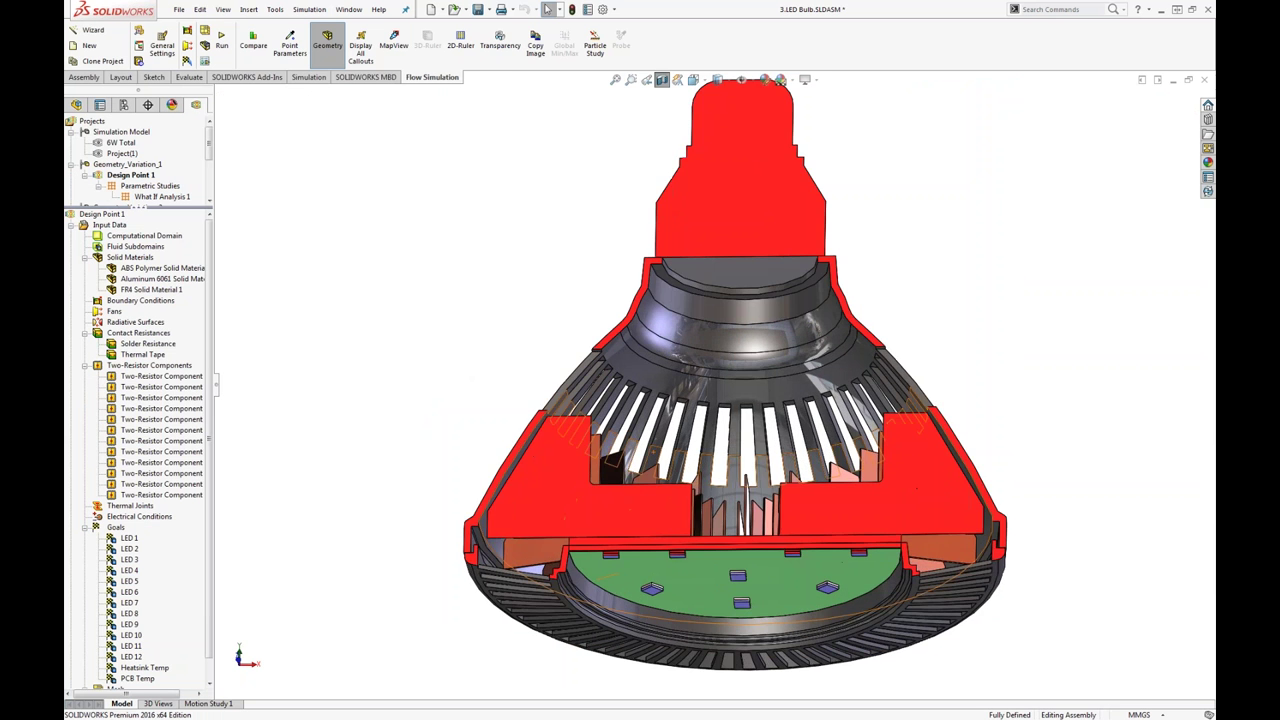
# - Highlight the bulb parts assigned to the ABS Polymer, Aluminum 6061 and FR4 solid materials
pyautogui.moveTo(695, 419); pyautogui.dragTo(440, 322, button='middle')
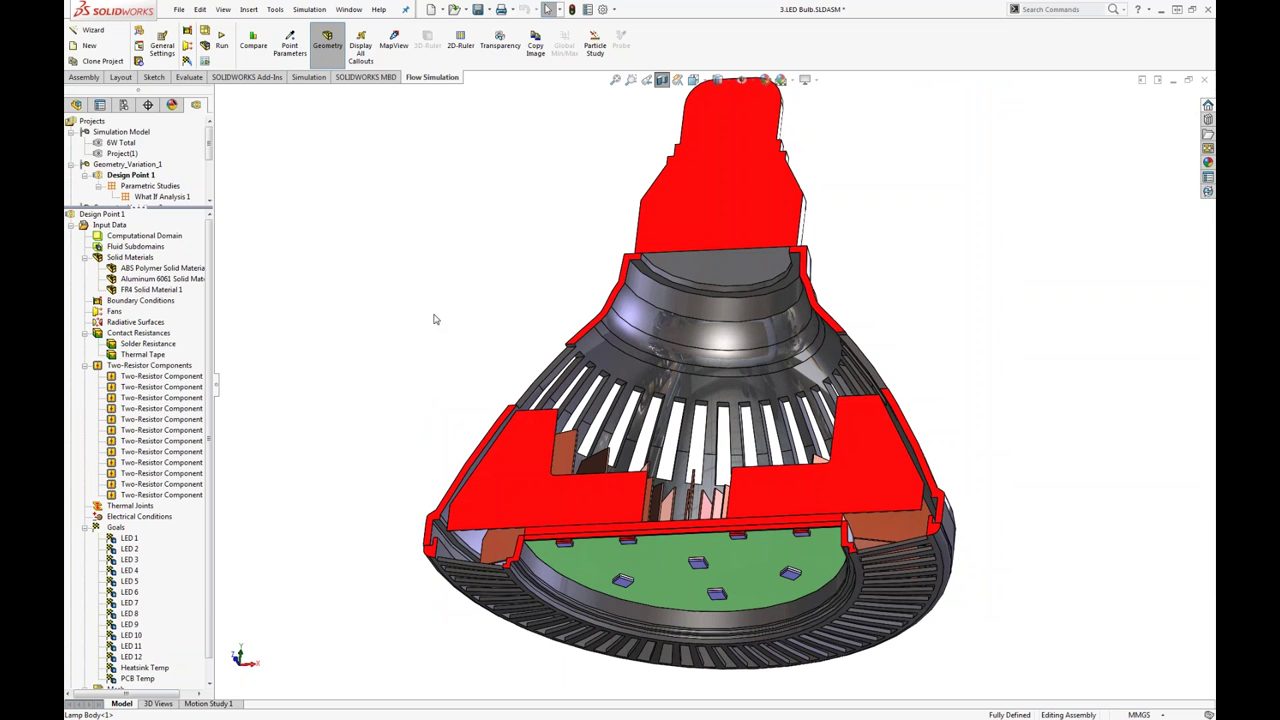
pyautogui.press('f')
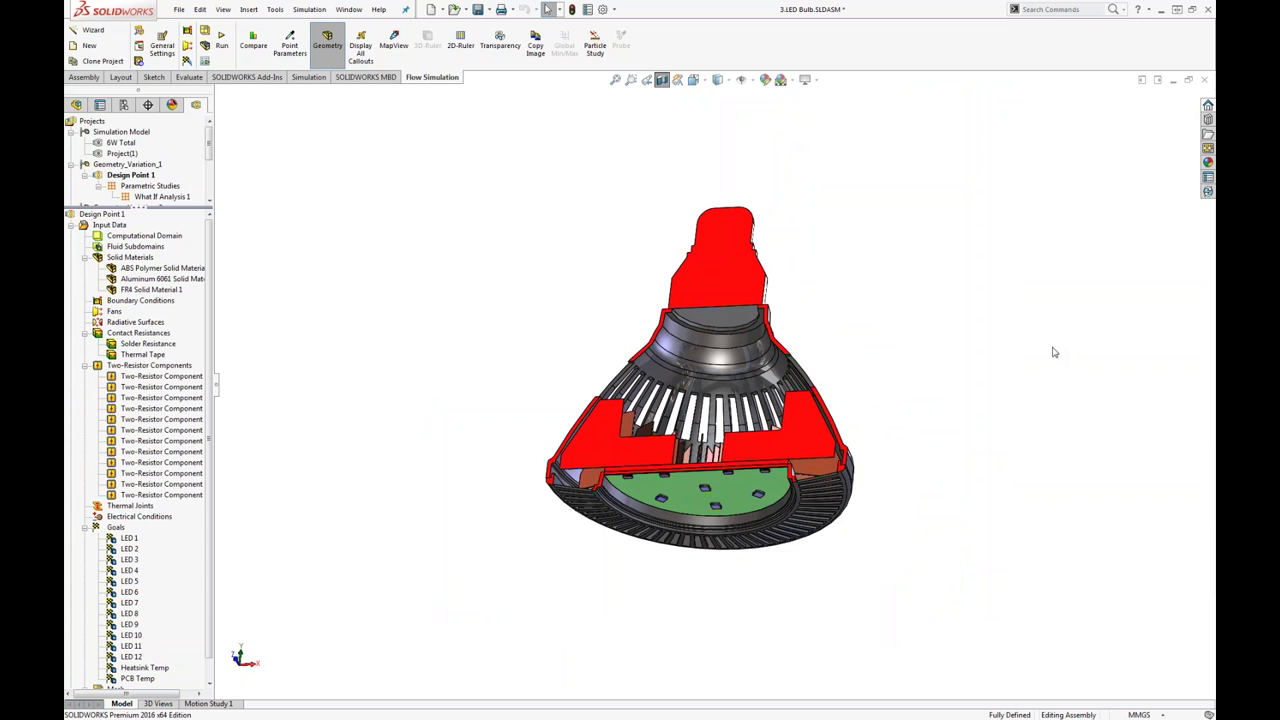
pyautogui.scroll(-4, 600, 354)
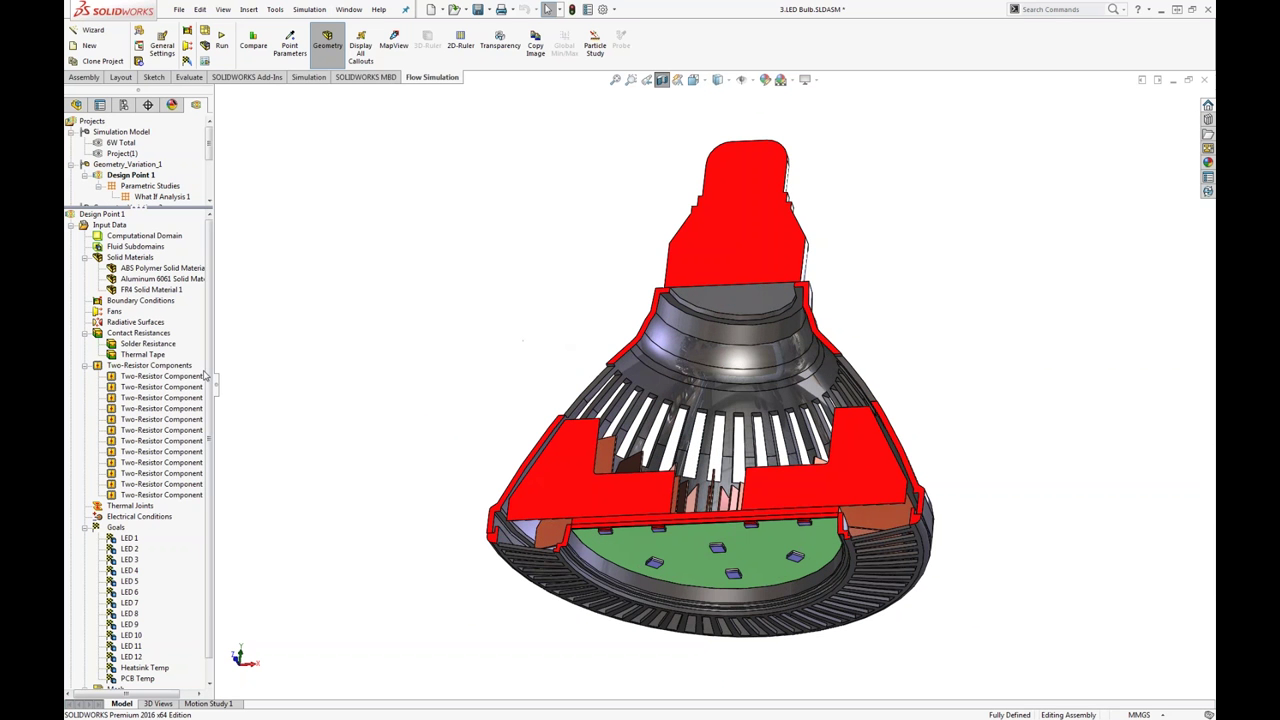
pyautogui.click(137, 270)
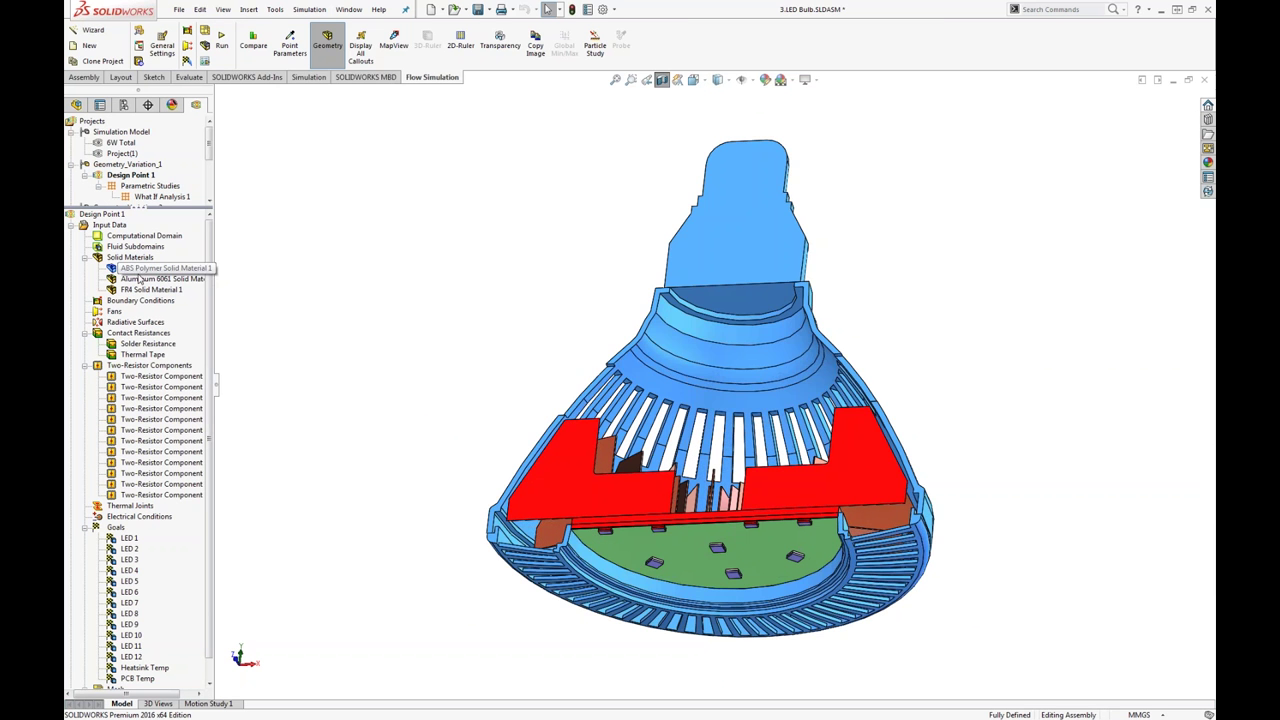
pyautogui.click(137, 270)
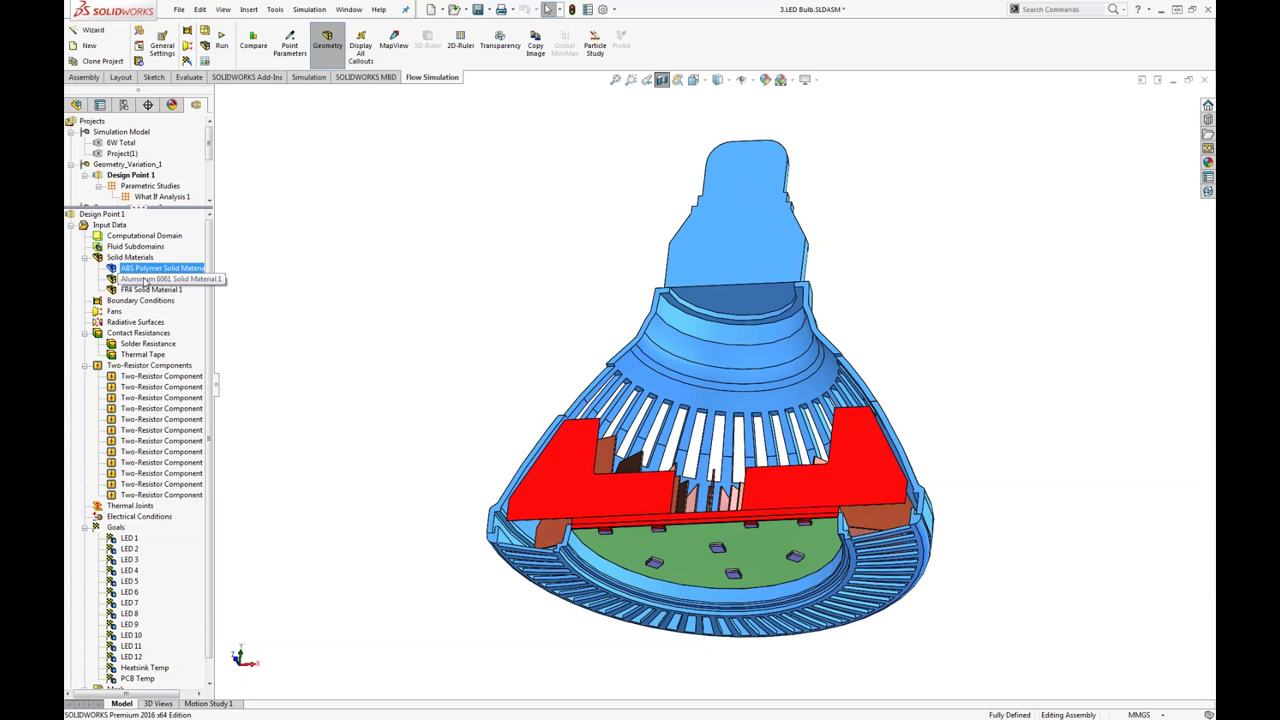
pyautogui.press('Escape')
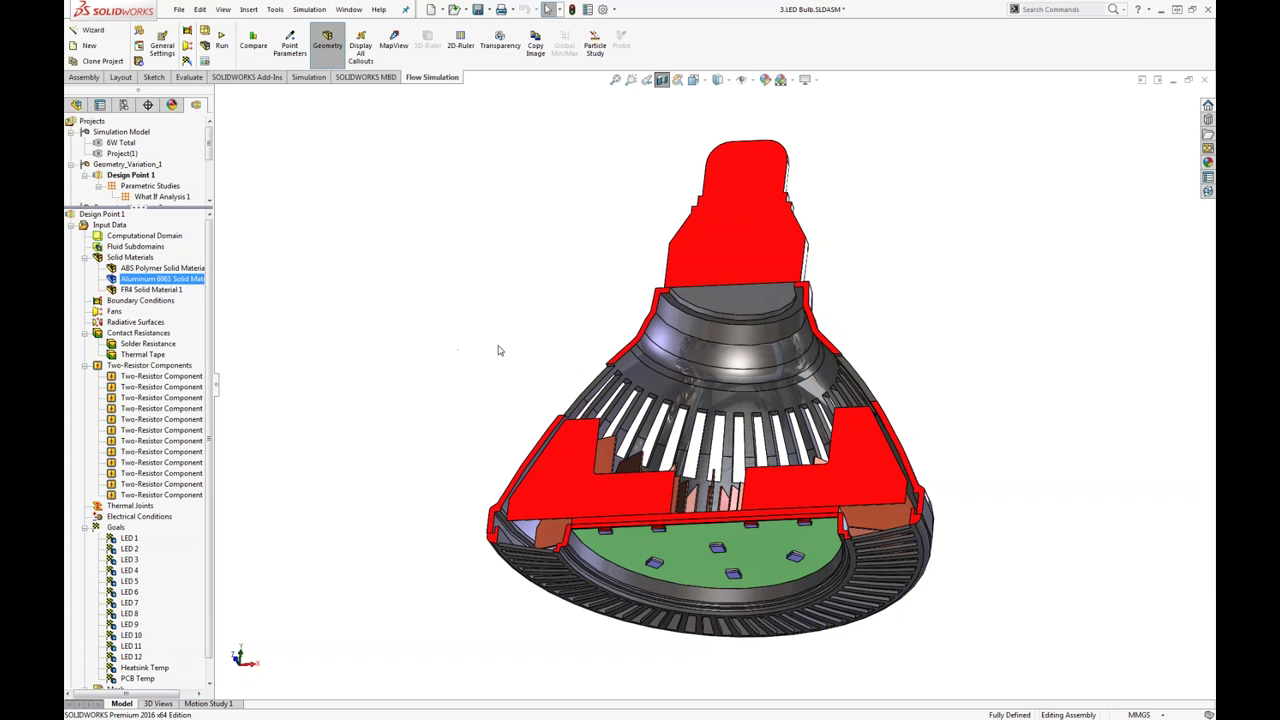
pyautogui.scroll(-2, 644, 473)
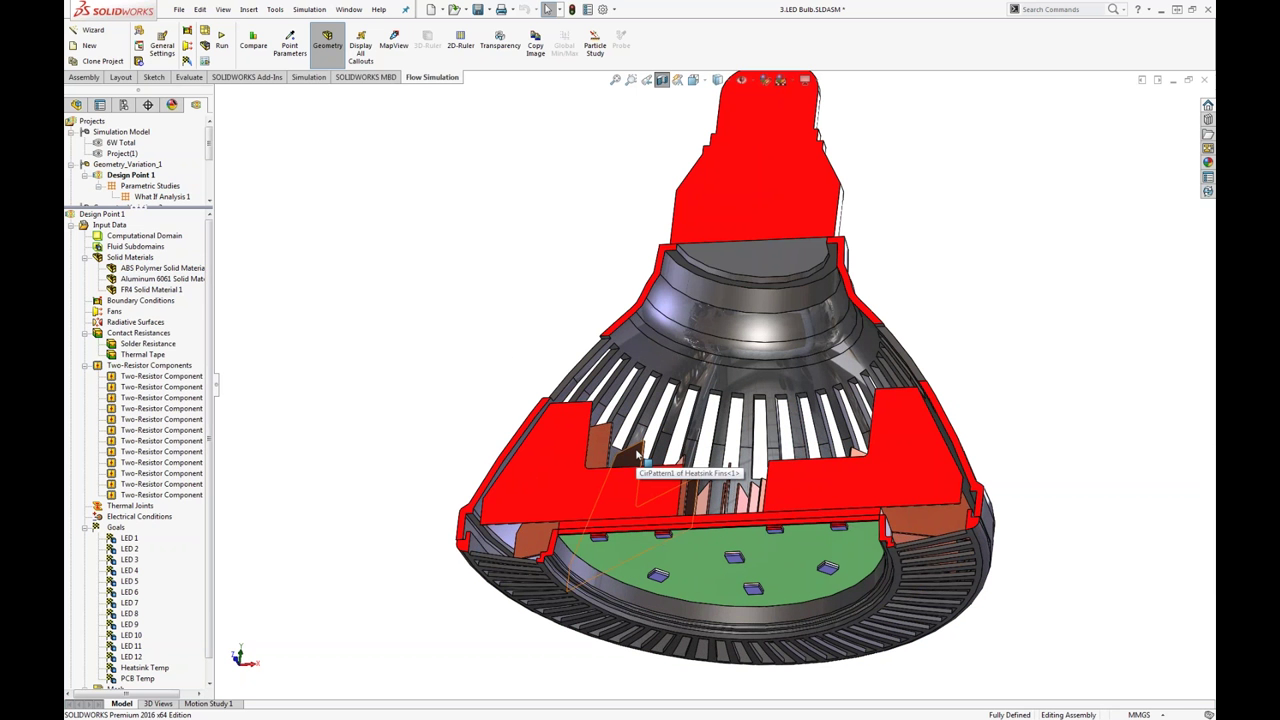
pyautogui.click(156, 291)
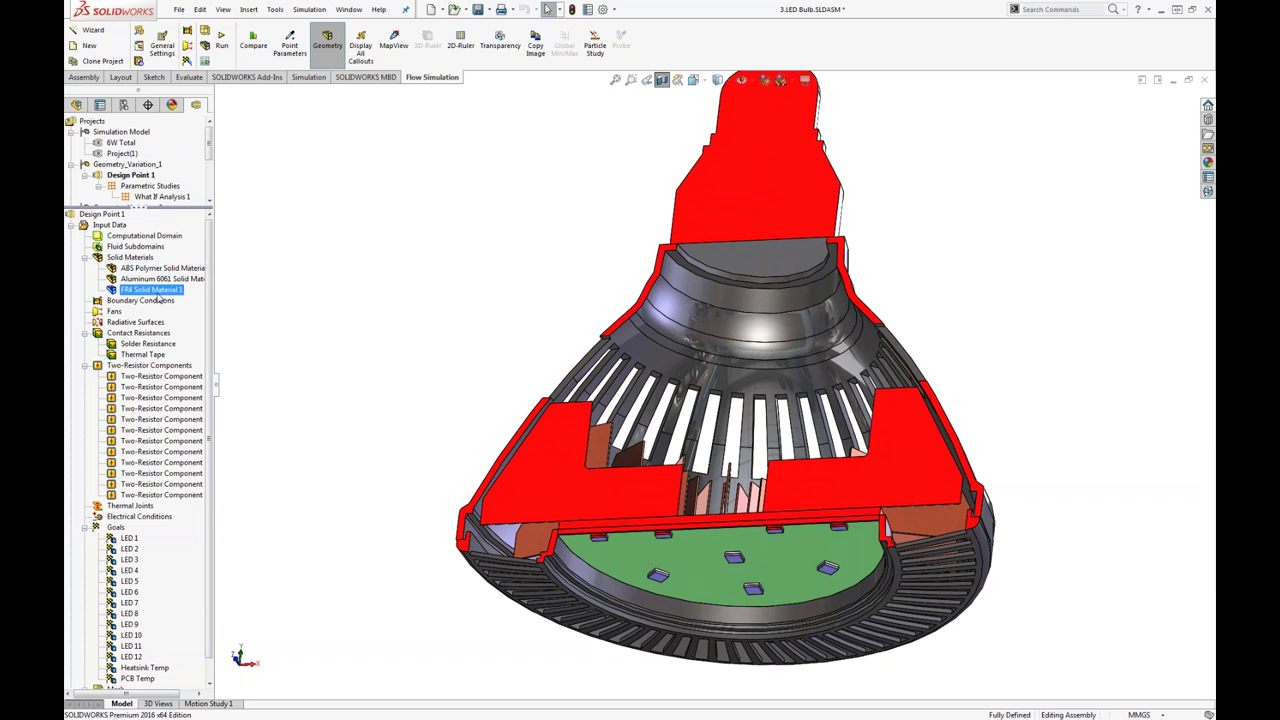
# - Open the first two-resistor component's definition and move its callout clear of the LED on the board
pyautogui.moveTo(637, 560); pyautogui.dragTo(400, 450, button='middle')
pyautogui.scroll(-3, 690, 512)
pyautogui.scroll(-2, 690, 512)
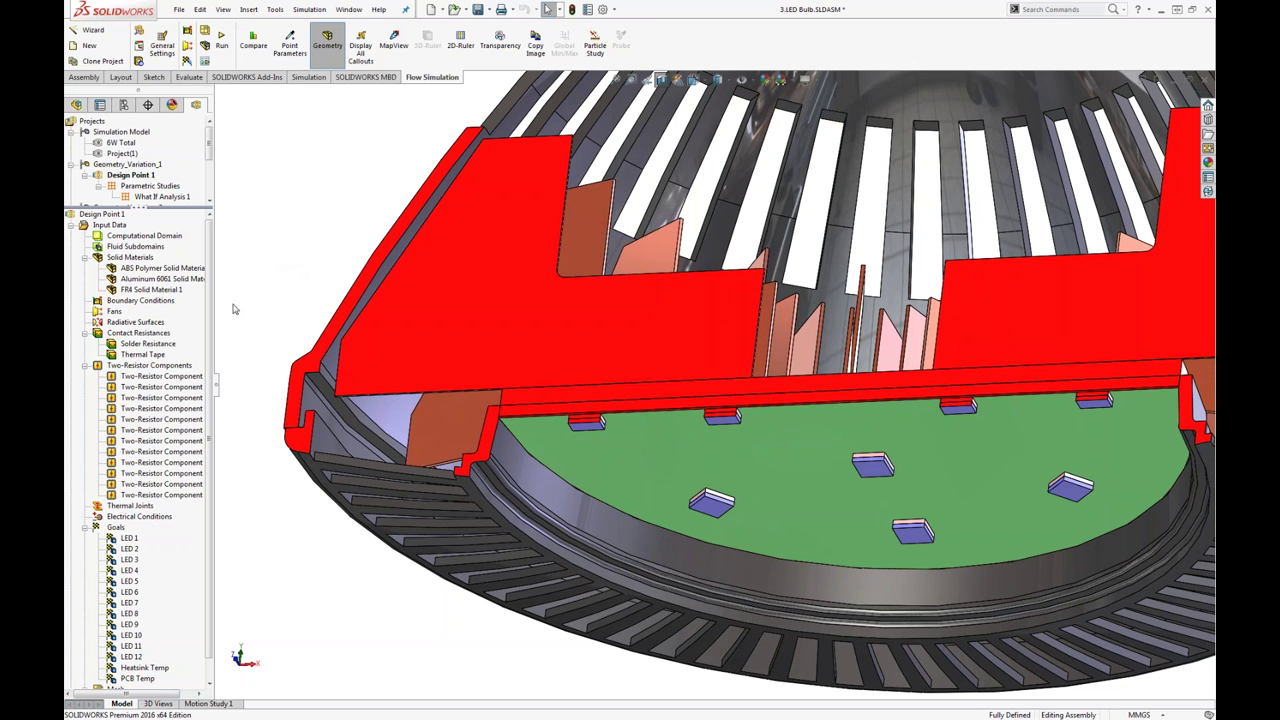
pyautogui.click(142, 376)
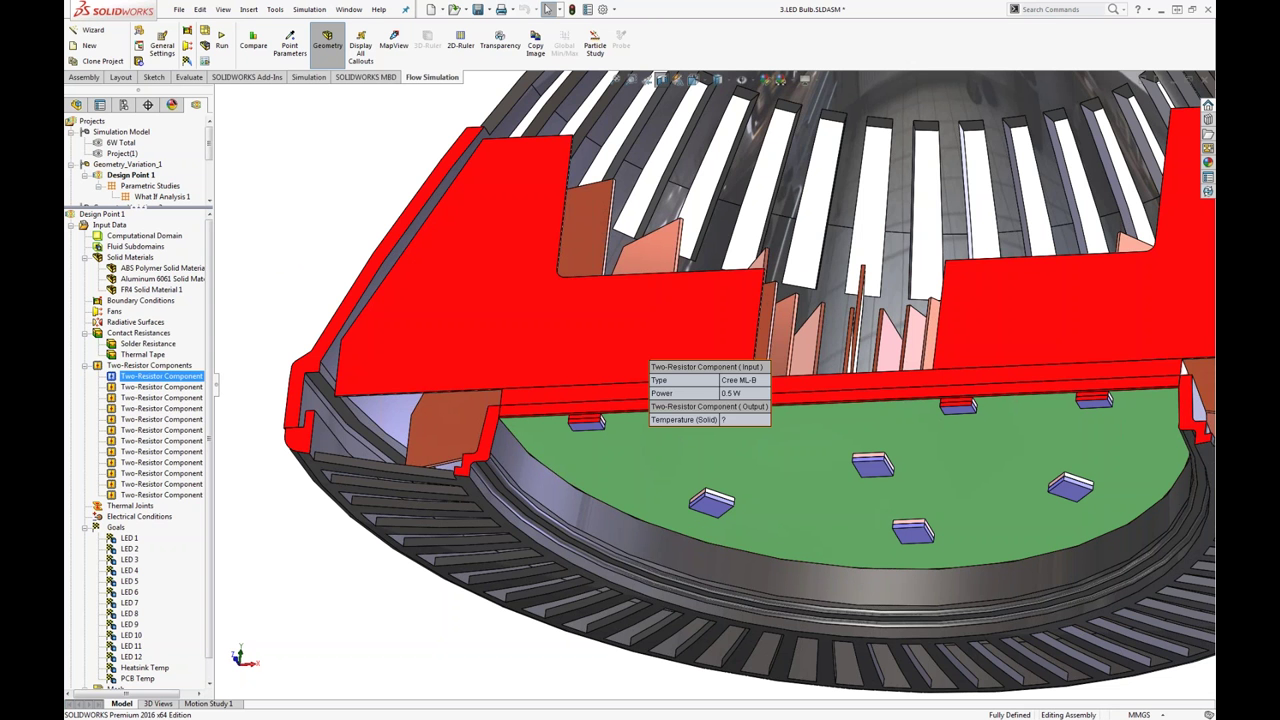
pyautogui.rightClick(145, 377)
pyautogui.click(175, 386)
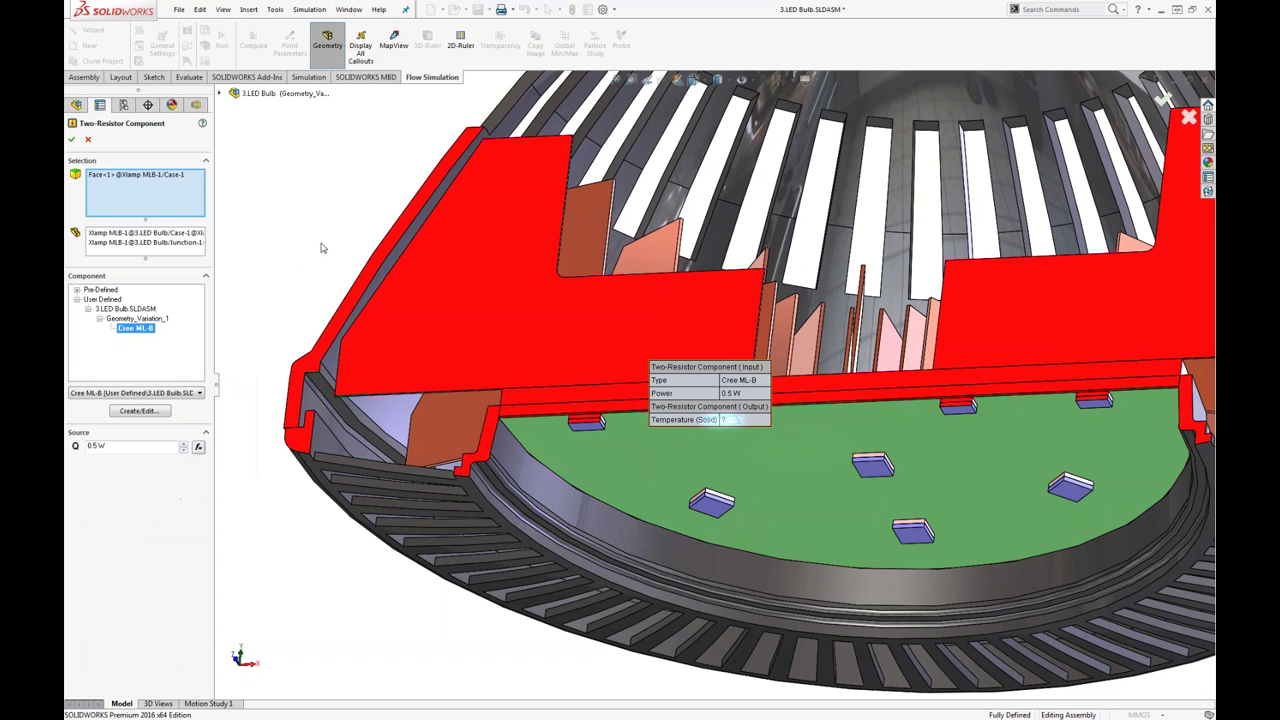
pyautogui.moveTo(690, 370); pyautogui.dragTo(518, 358)
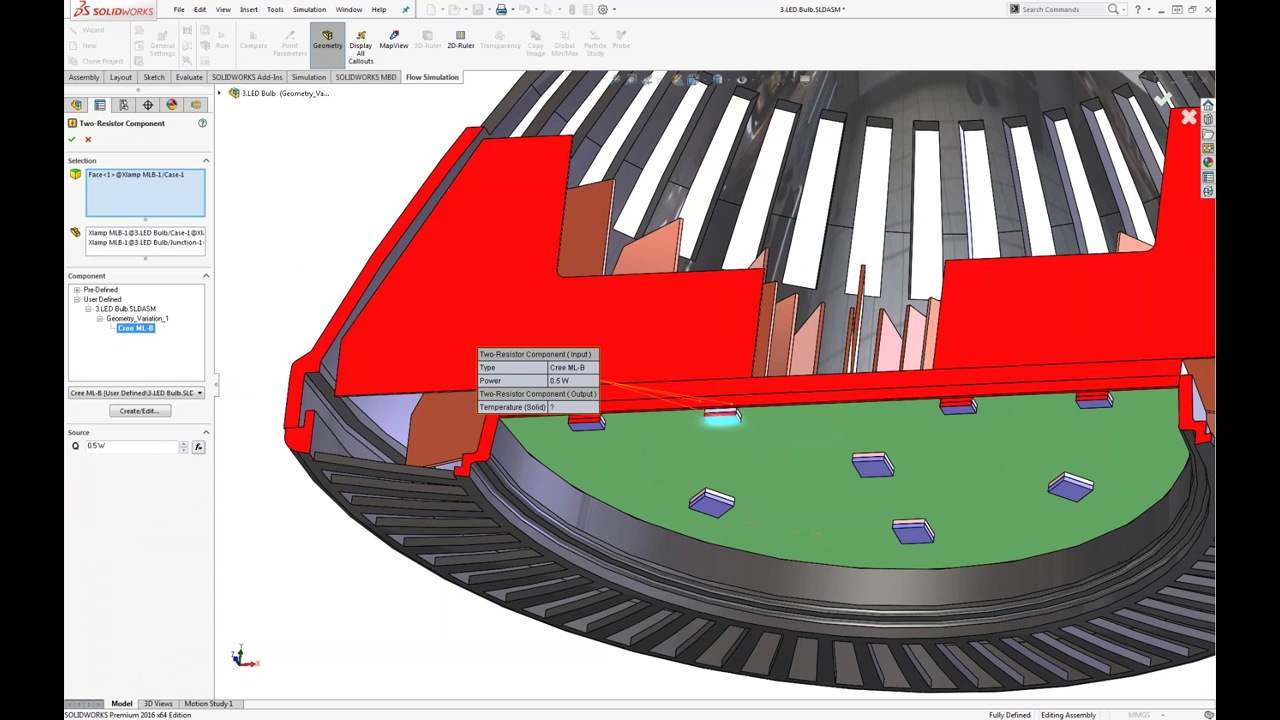
# - Inspect the Cree ML-B junction-to-case and junction-to-board resistances in the Engineering Database, then close it
pyautogui.click(149, 412)
pyautogui.moveTo(611, 157); pyautogui.dragTo(521, 201)
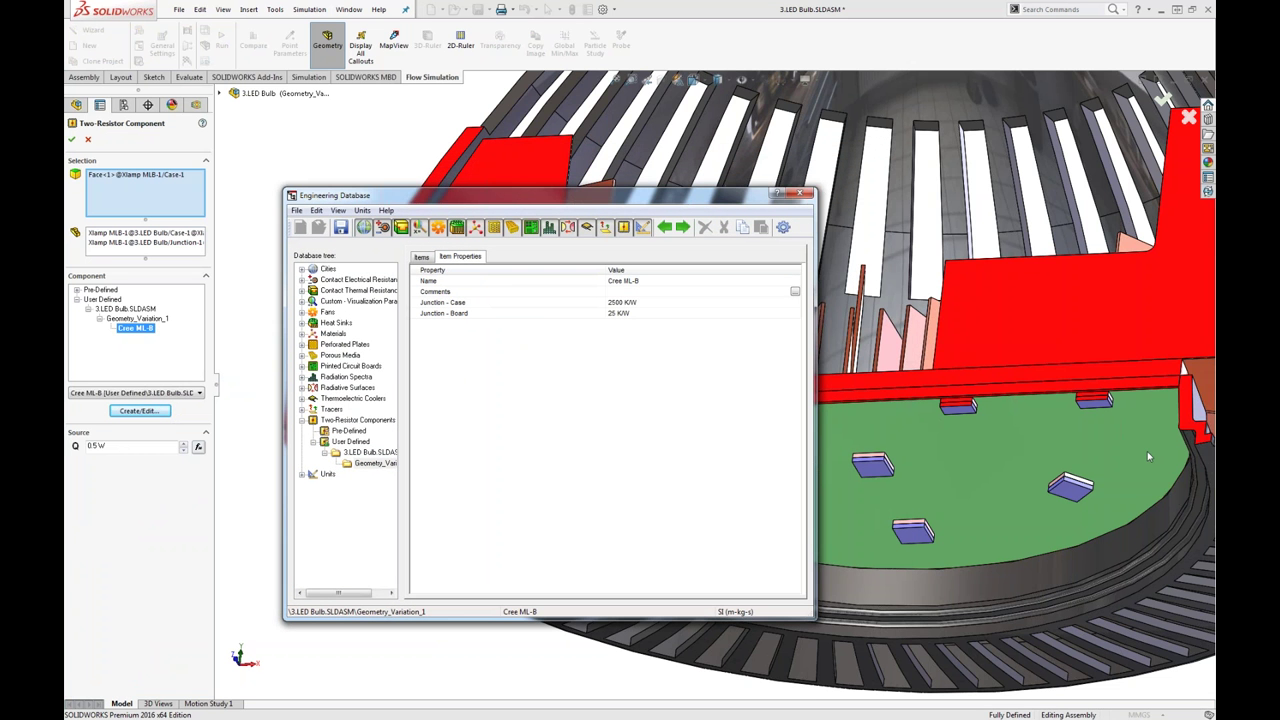
pyautogui.press('super+plus')
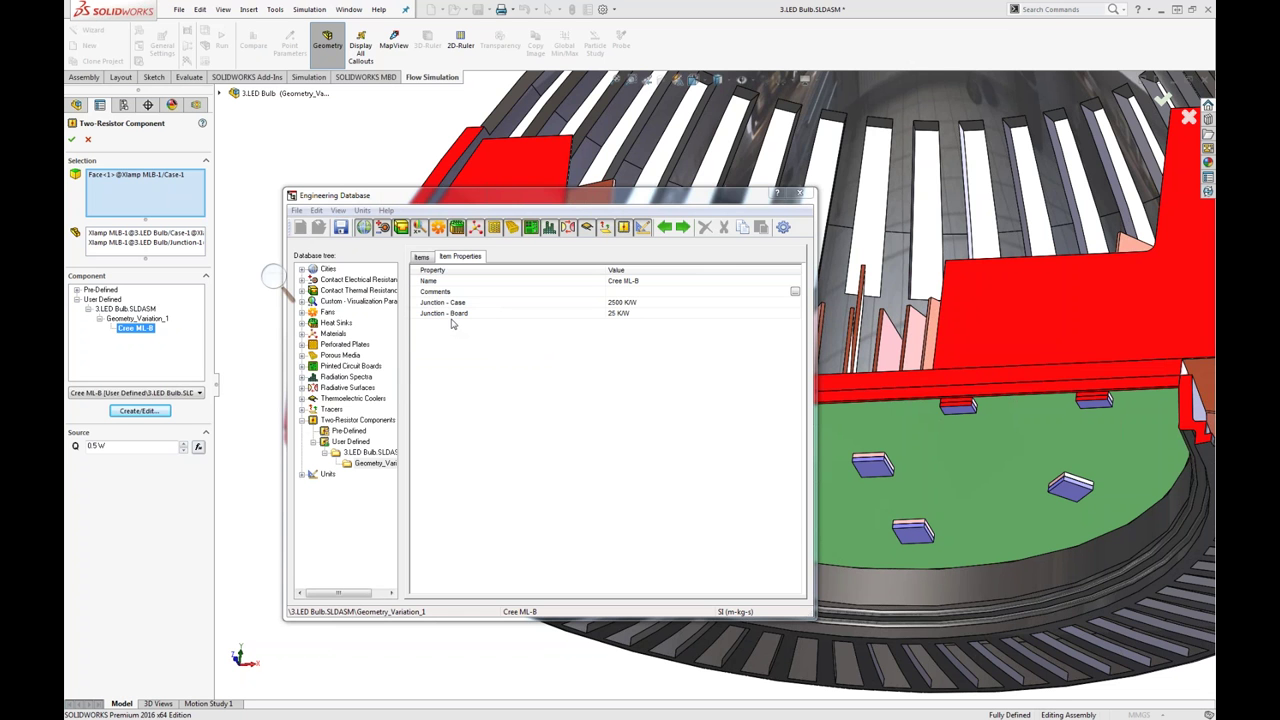
pyautogui.click(272, 277)
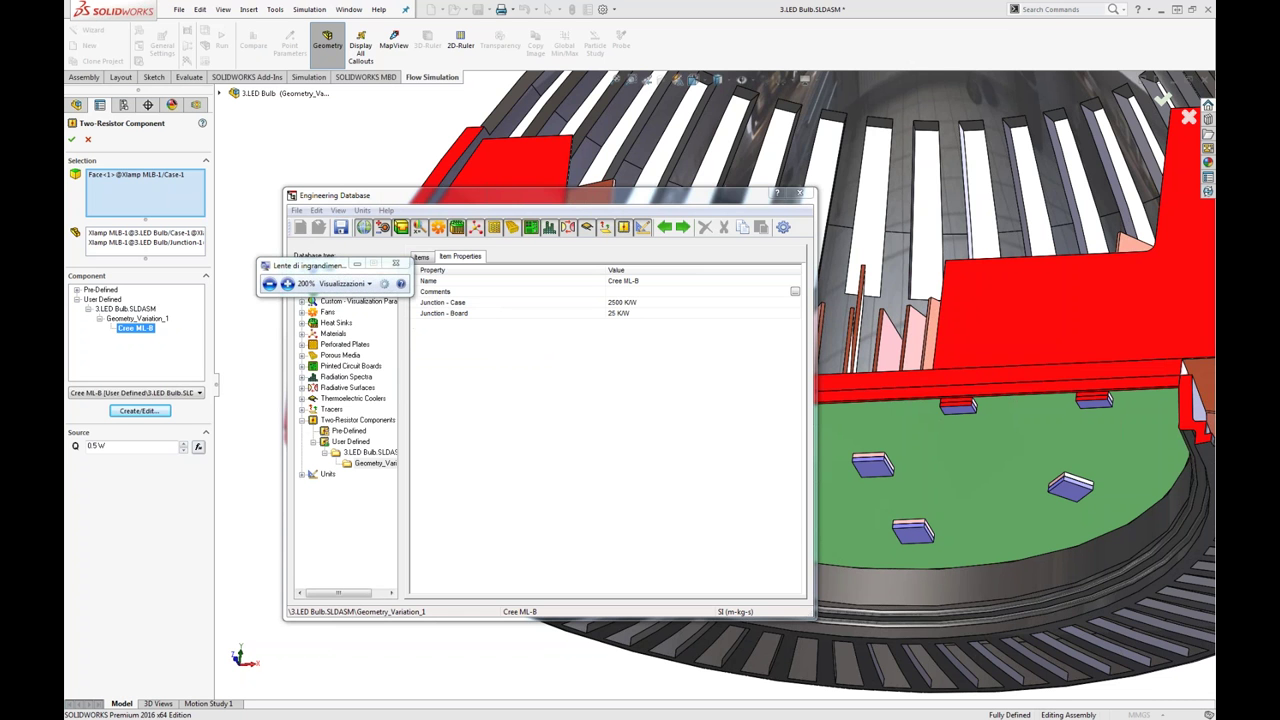
pyautogui.click(398, 263)
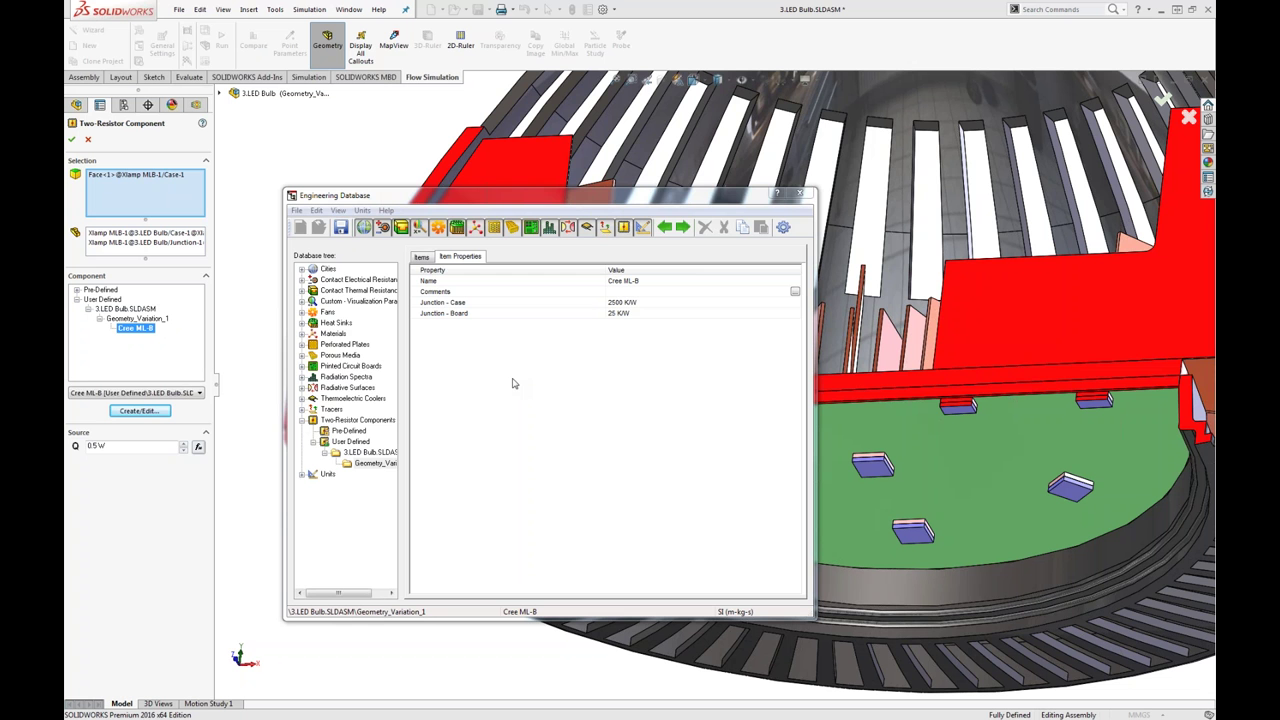
pyautogui.click(801, 193)
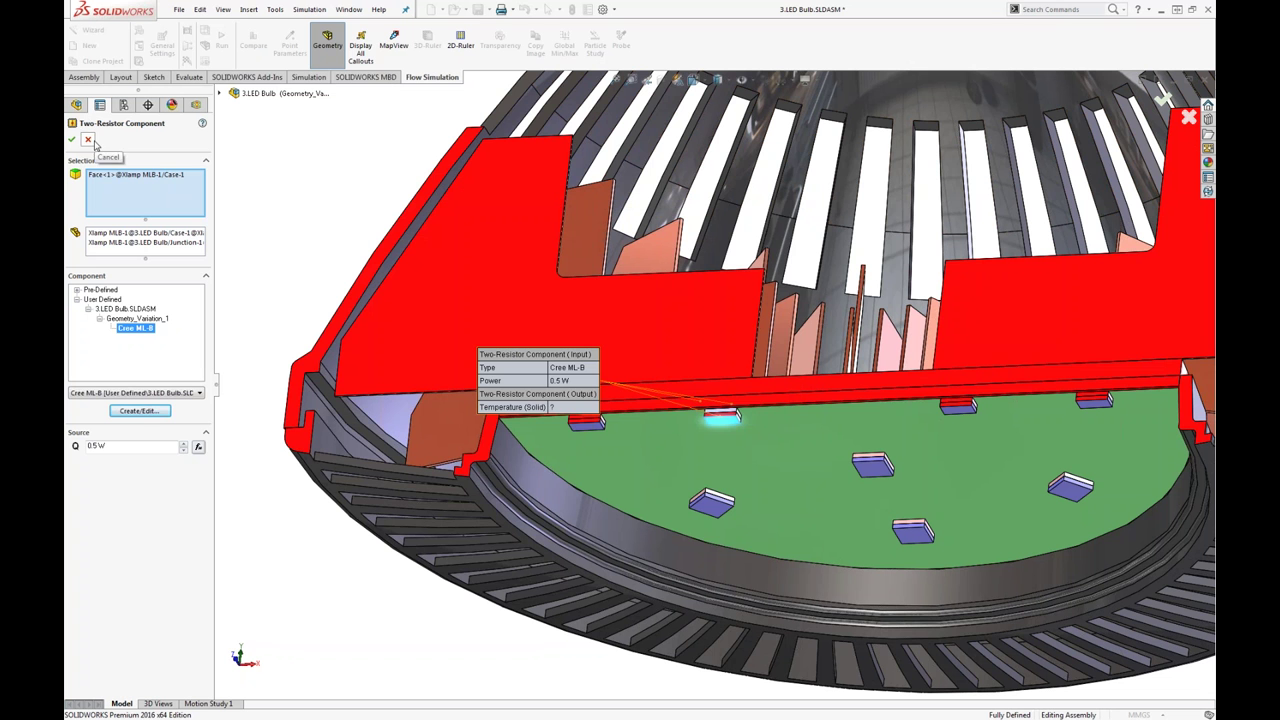
# - Check the heat generation rate of the first two-resistor component and confirm its definition
pyautogui.doubleClick(117, 446)
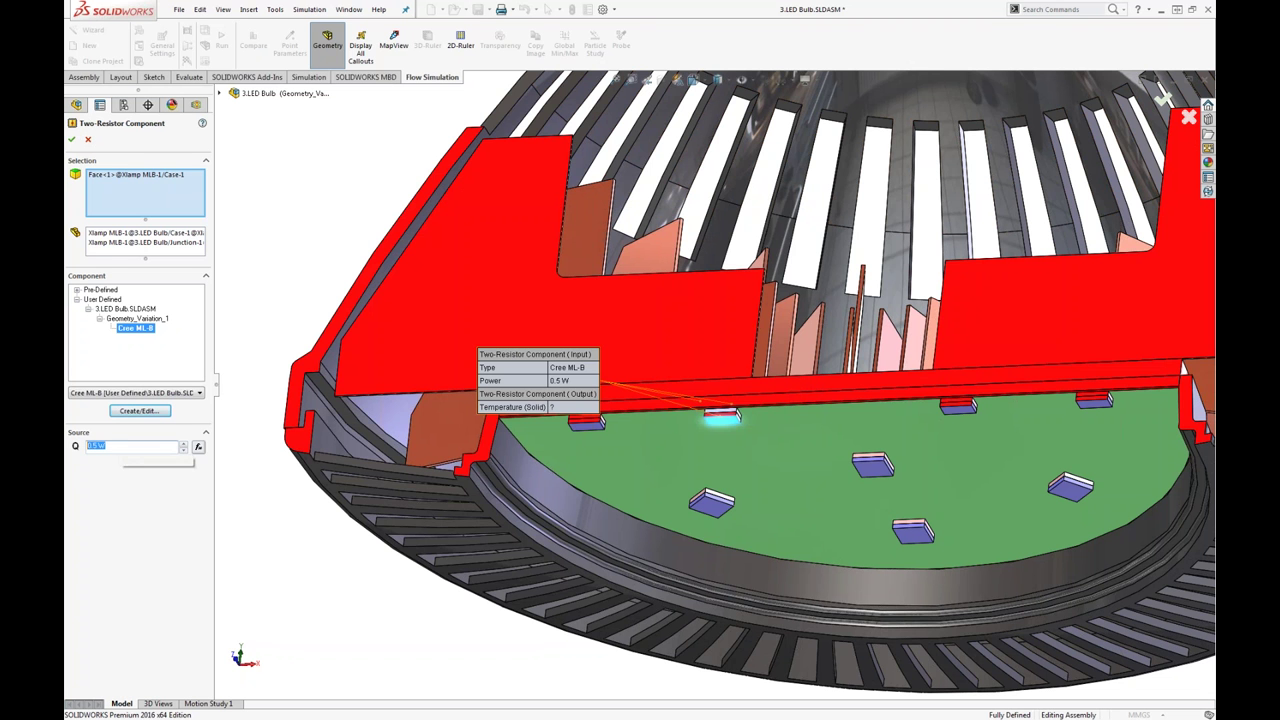
pyautogui.click(108, 446)
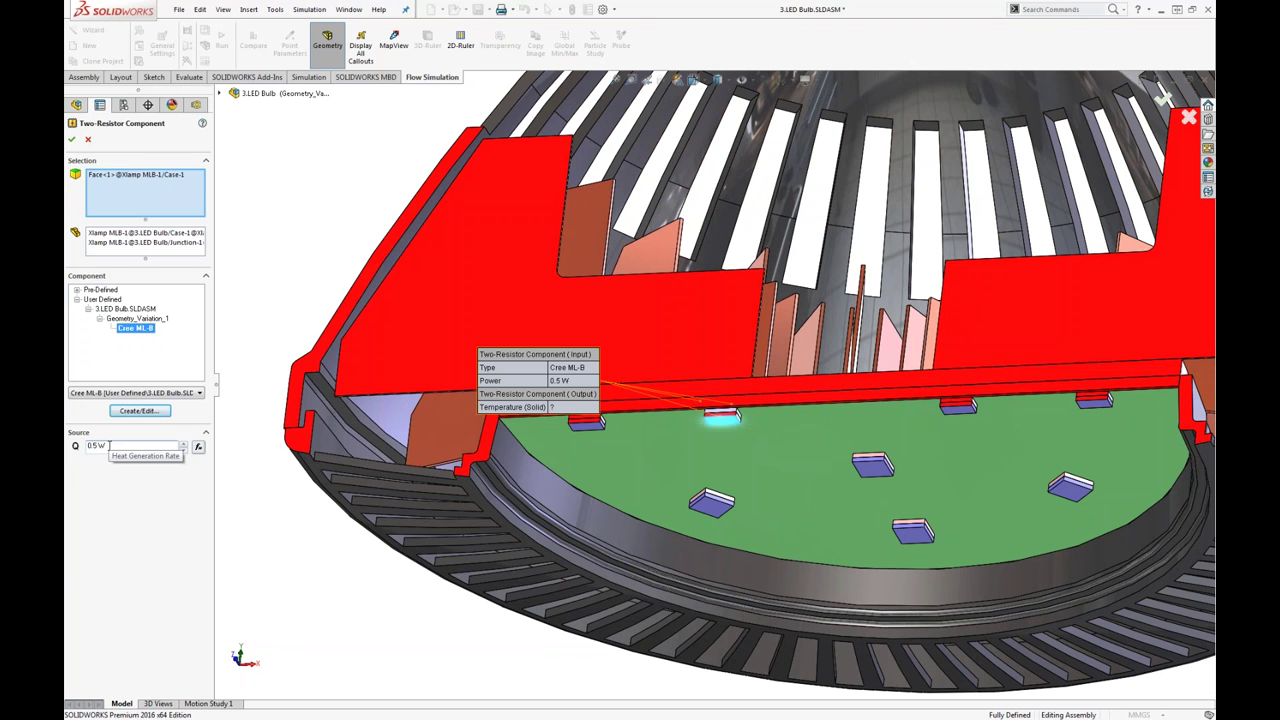
pyautogui.click(71, 139)
# - Highlight several two-resistor components and the Solder Resistance contact resistance on the LED board
pyautogui.click(160, 376)
pyautogui.click(160, 408)
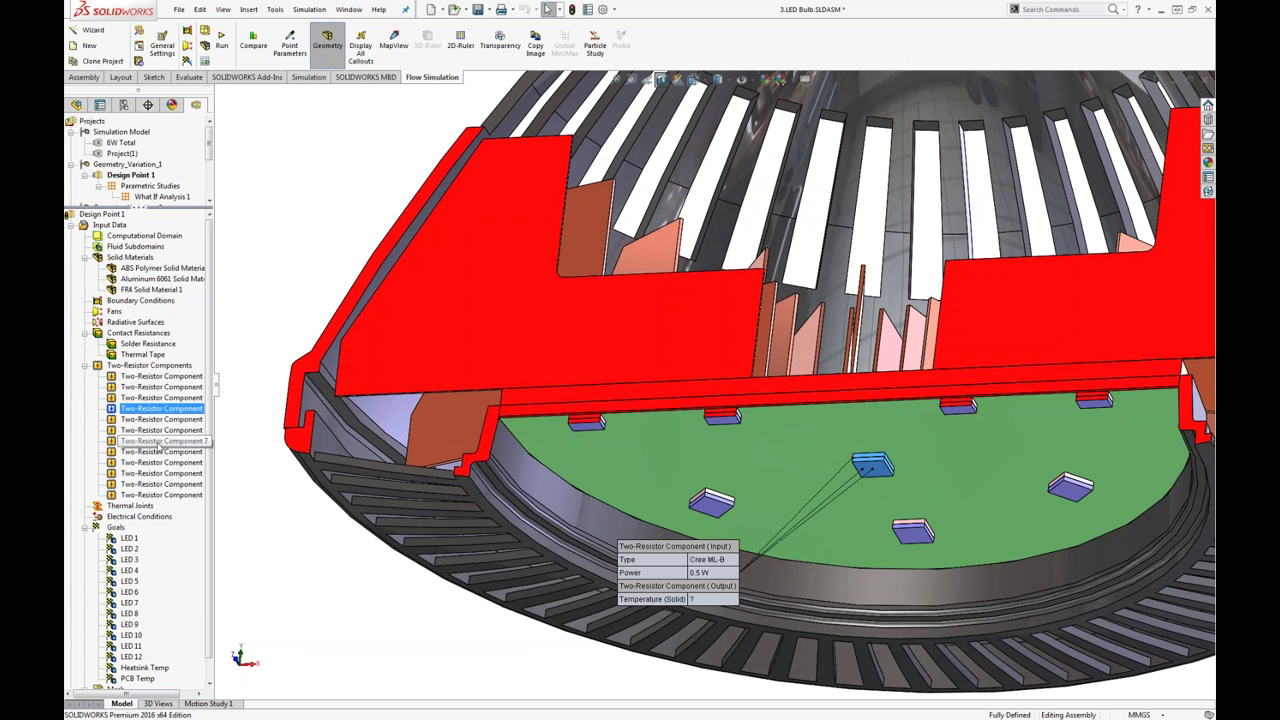
pyautogui.click(160, 452)
pyautogui.scroll(-1, 130, 370)
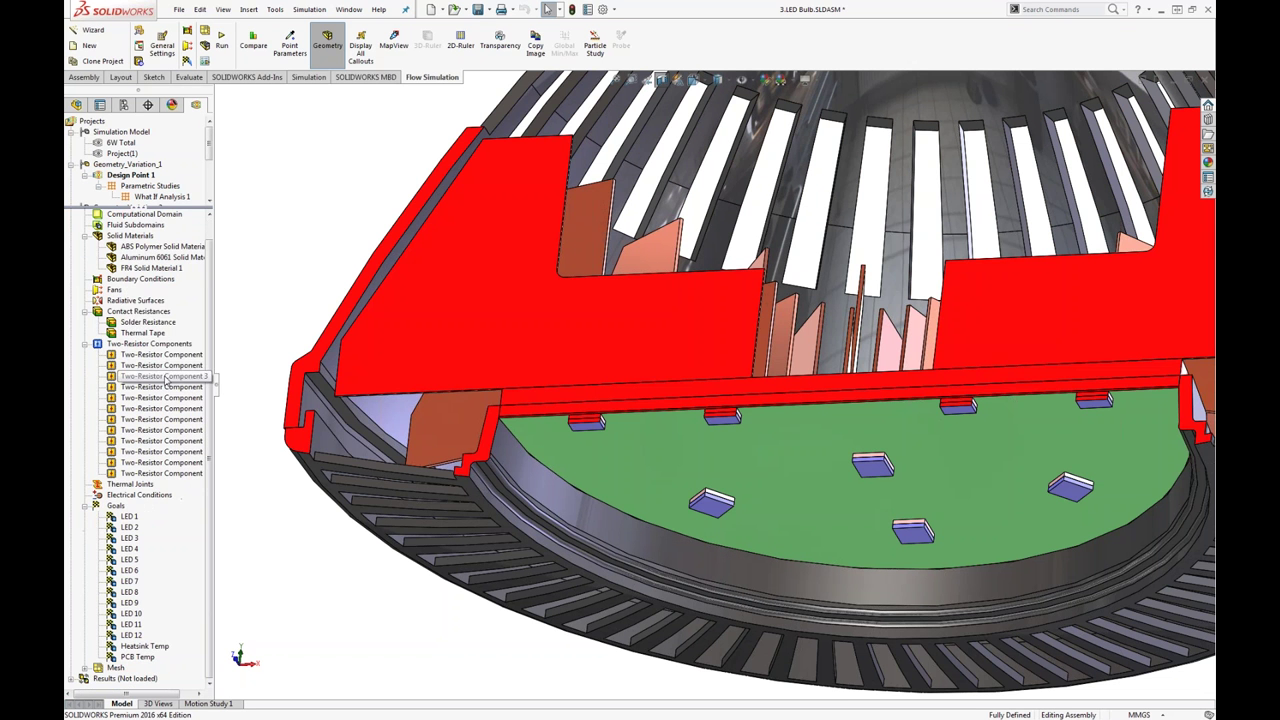
pyautogui.click(145, 322)
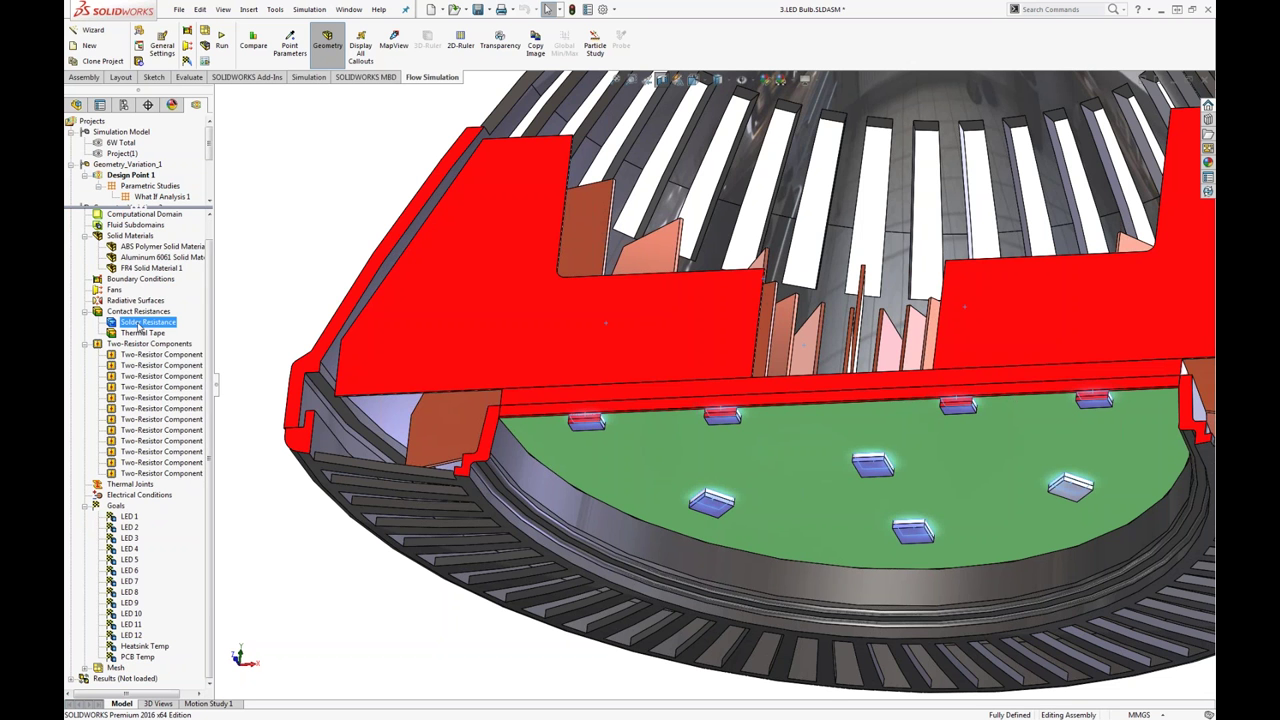
pyautogui.click(155, 408)
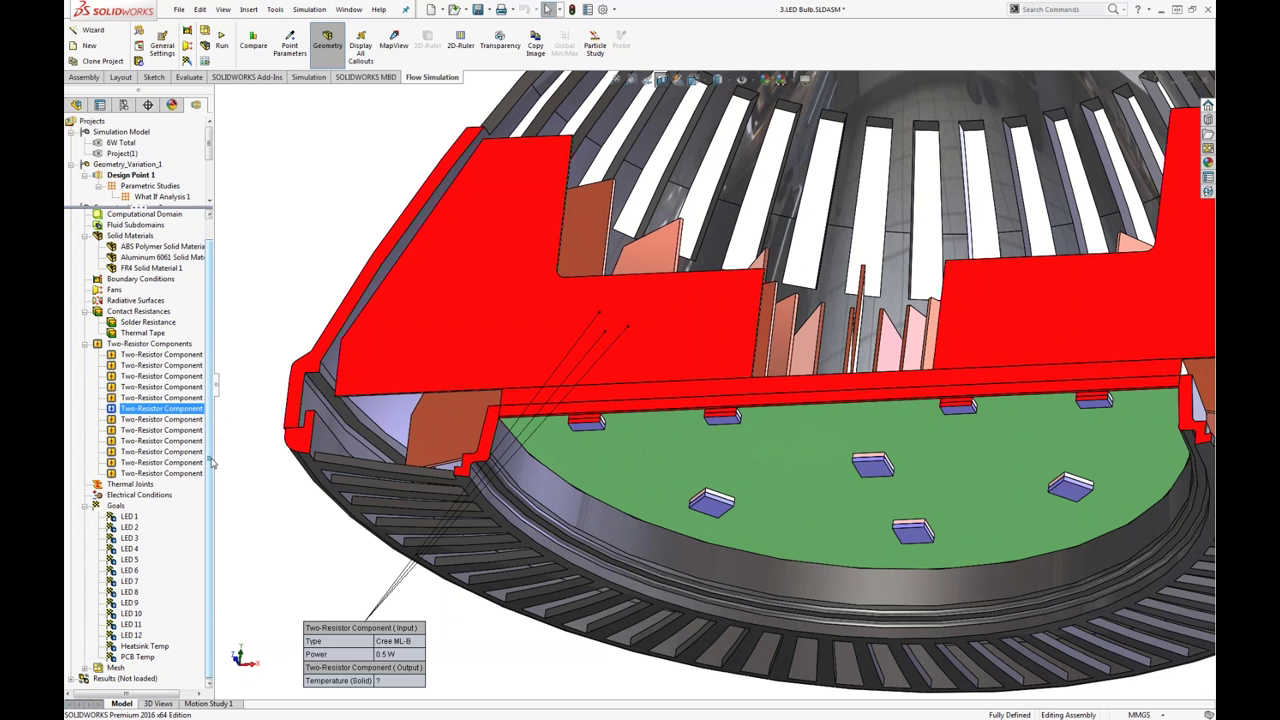
# - Highlight the LED 1 goal, review the LED 2 volume goal's temperature definition and close it without changes
pyautogui.click(129, 516)
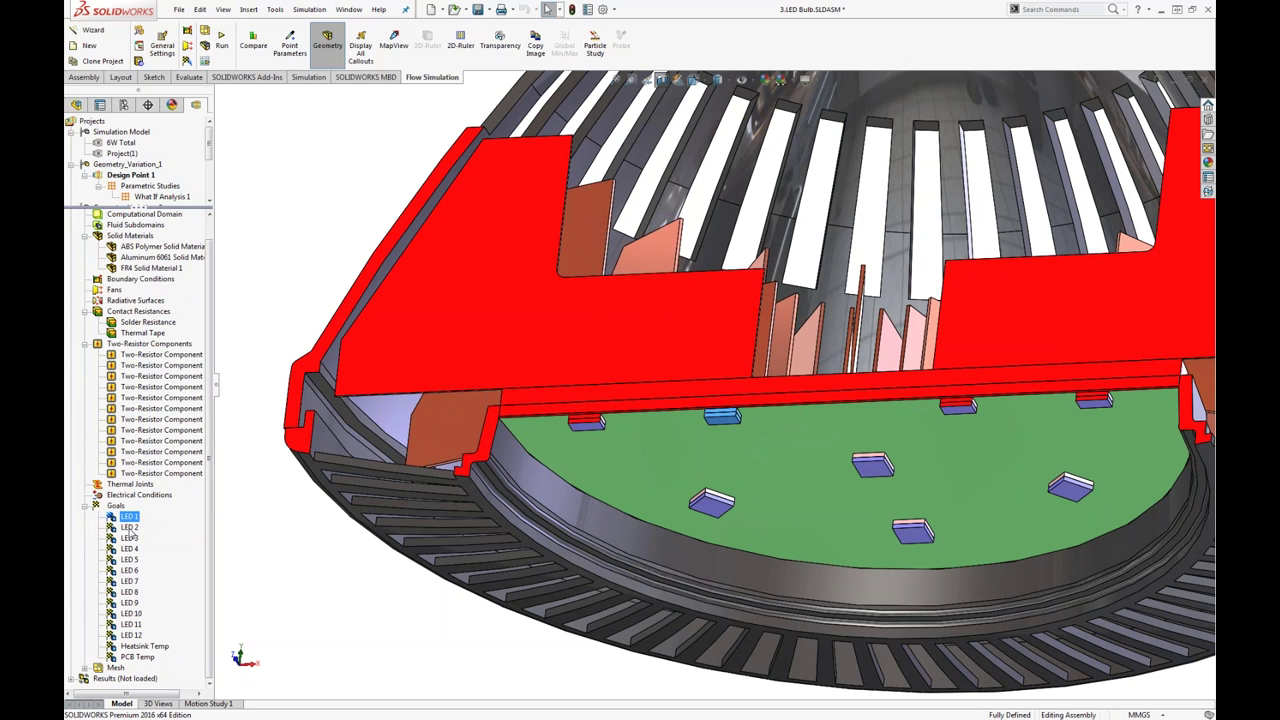
pyautogui.rightClick(128, 529)
pyautogui.click(165, 535)
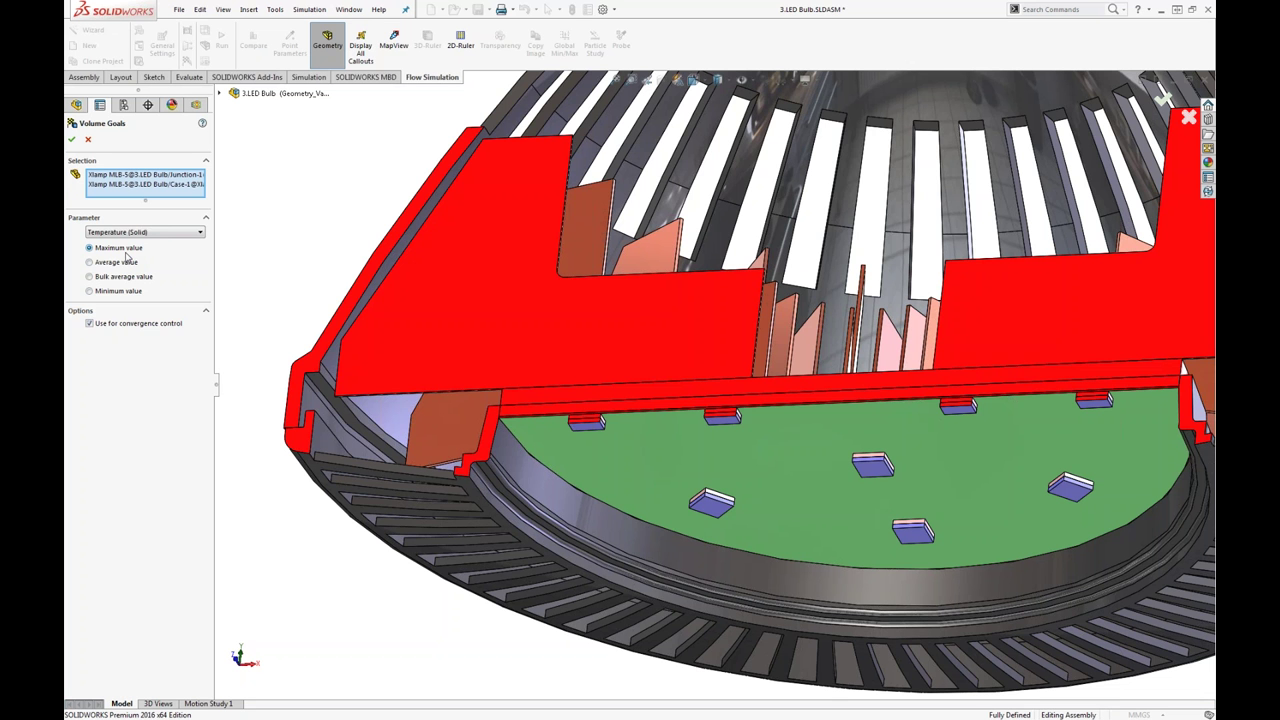
pyautogui.click(88, 139)
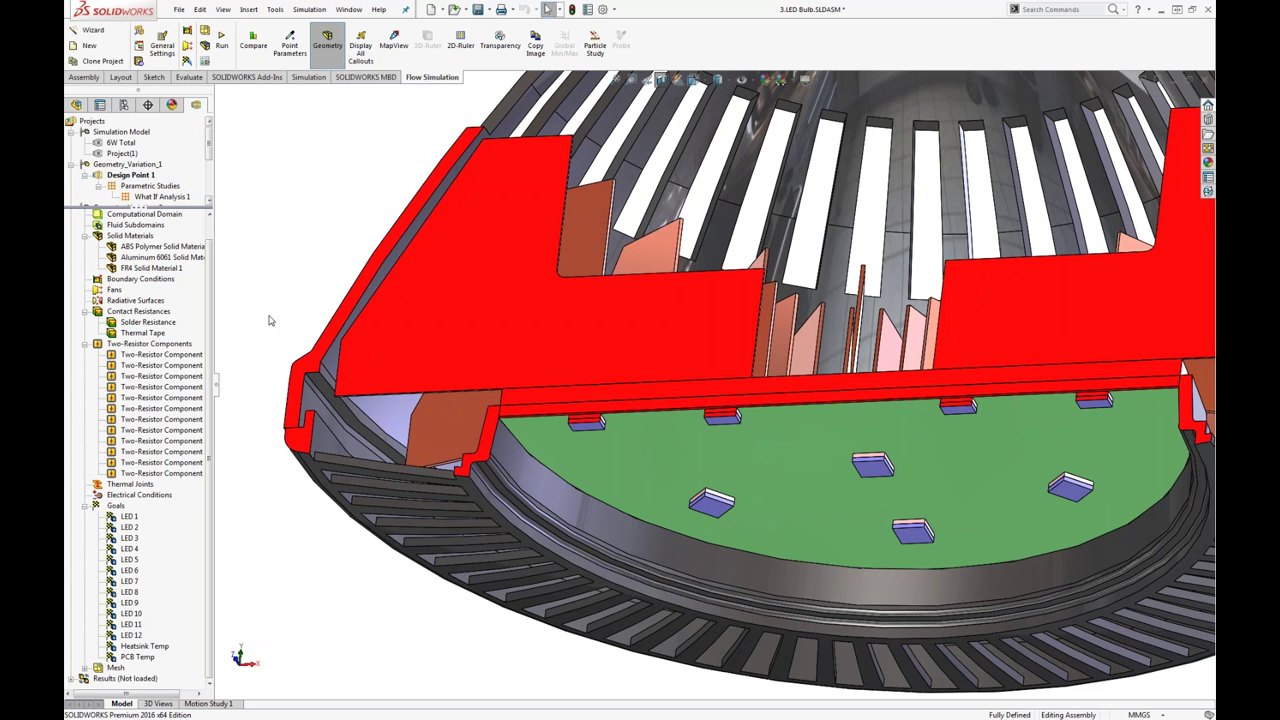
# - Load the simulation results of Design Point 1 and bring its result plots into view
pyautogui.rightClick(142, 679)
pyautogui.click(166, 578)
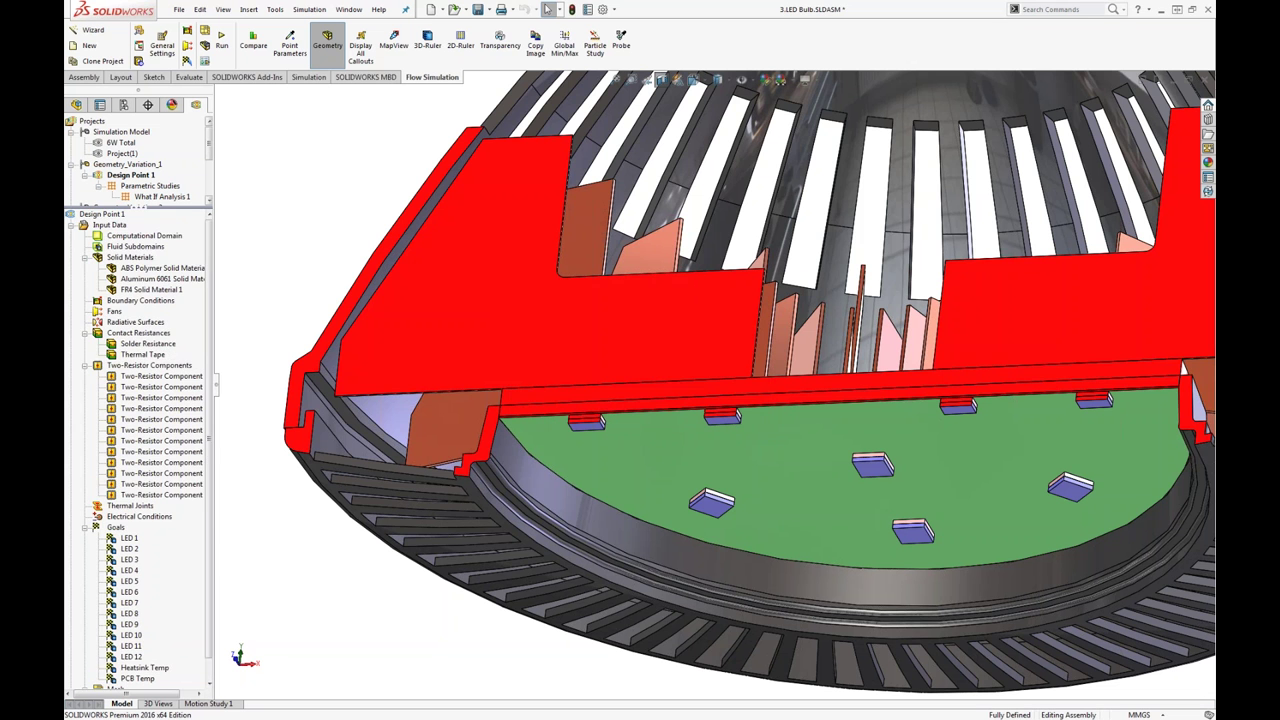
pyautogui.scroll(-7, 210, 530)
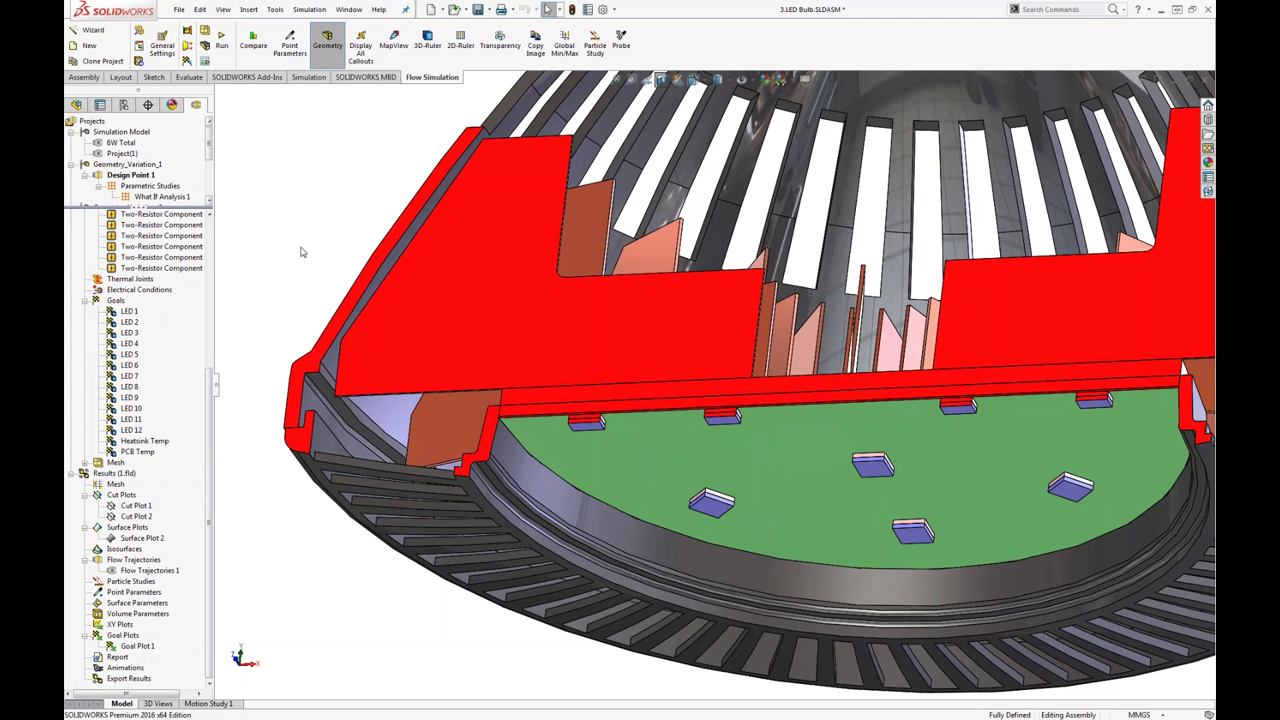
# - Show the Cut Plot 1 temperature contours in the front view, fitted to the window
pyautogui.hotkey('ctrl', '1')
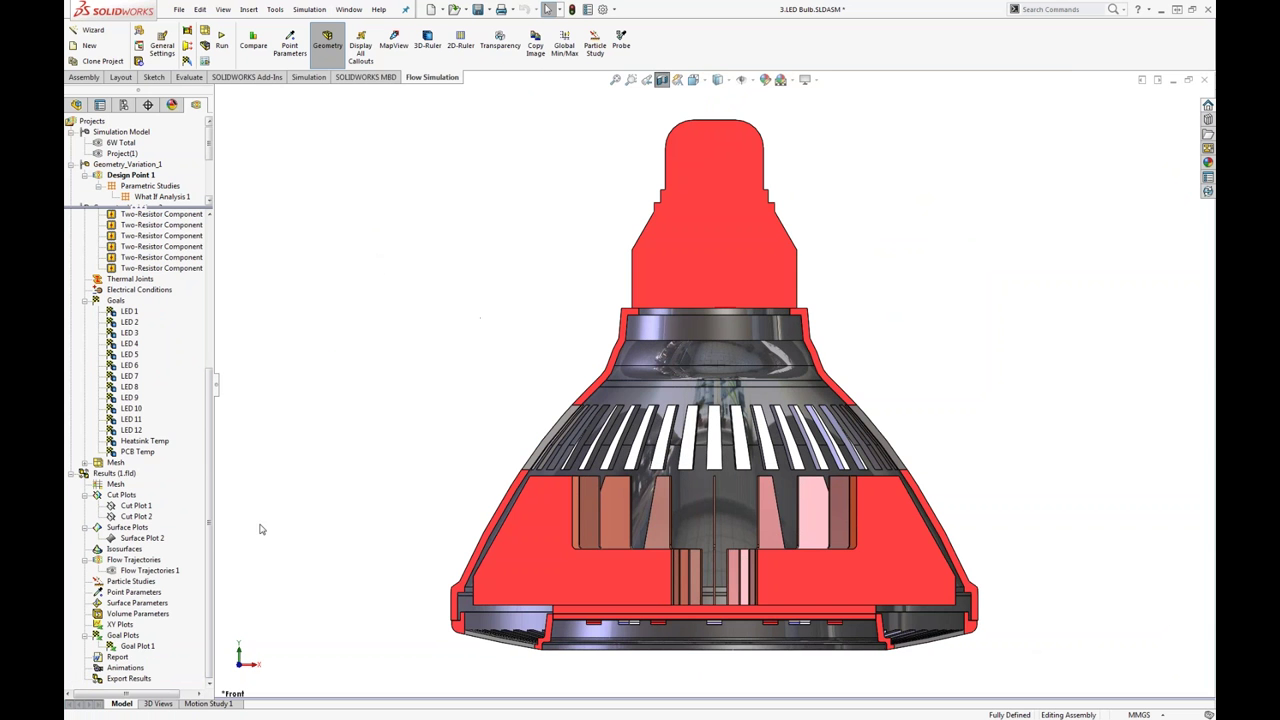
pyautogui.rightClick(138, 506)
pyautogui.click(165, 529)
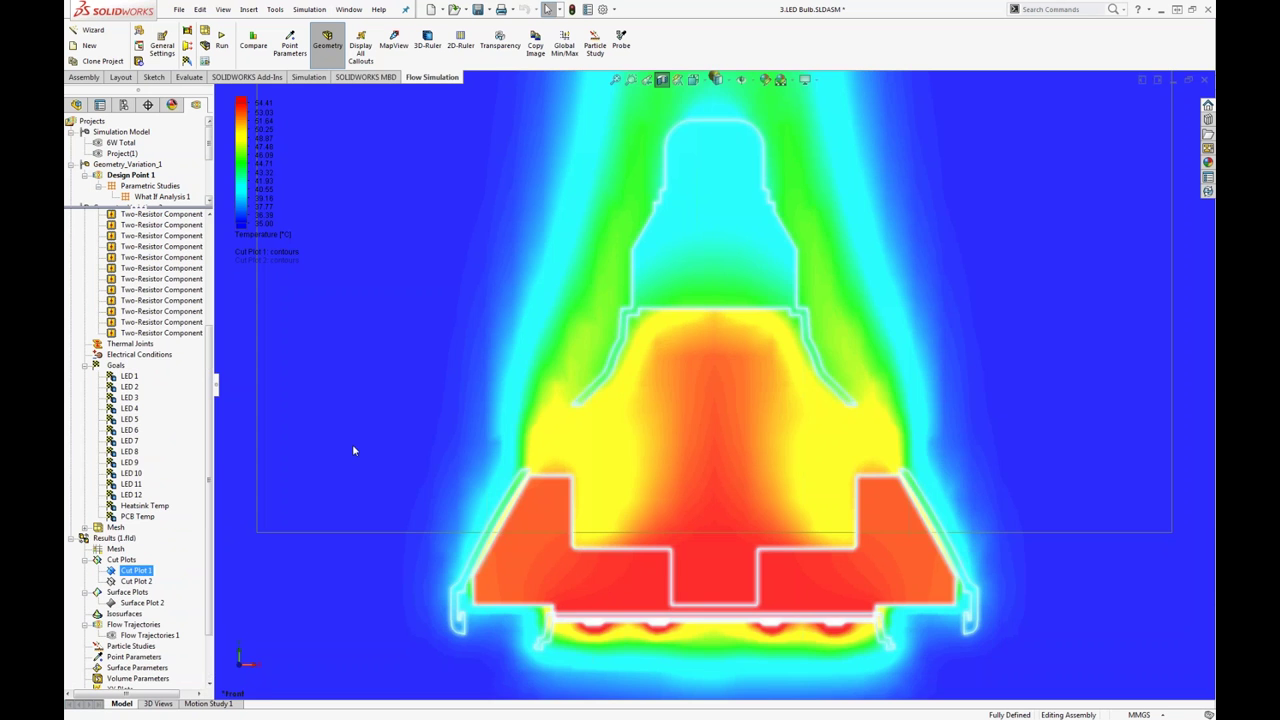
pyautogui.press('f')
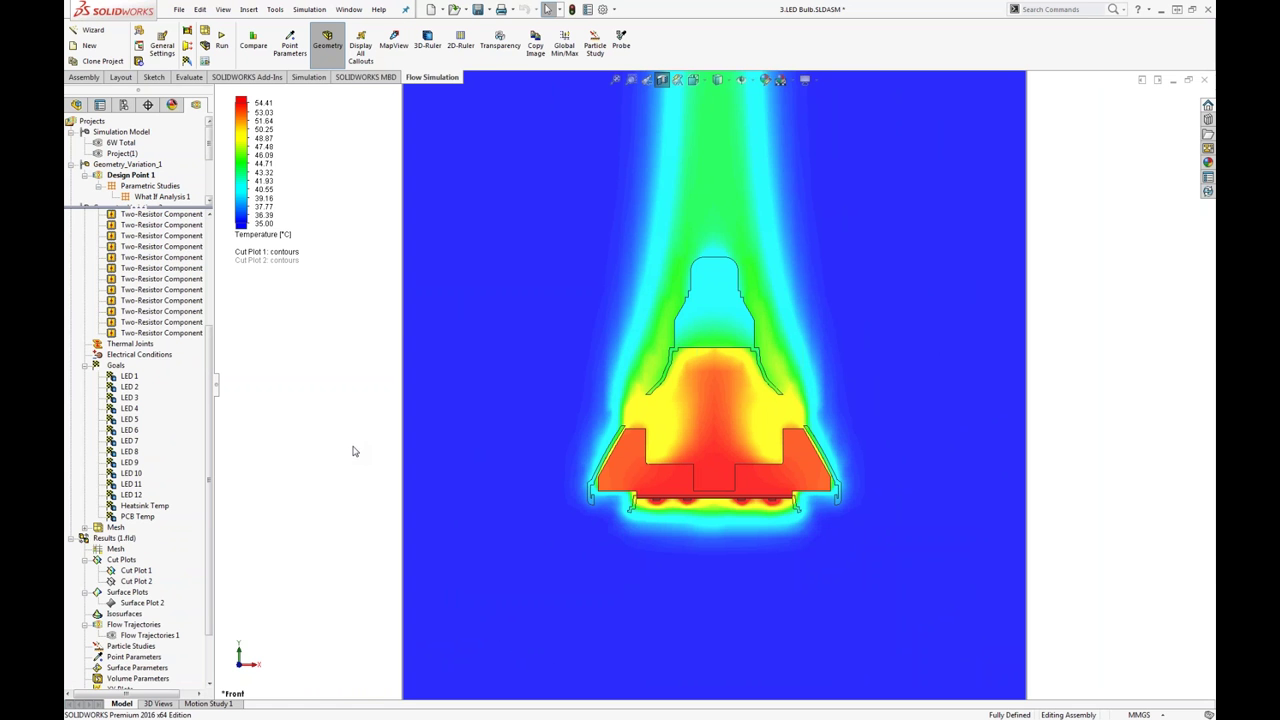
# - Inspect the temperature contours around the heatsink and housing edge up close, and hide Cut Plot 1
pyautogui.scroll(-6, 543, 517)
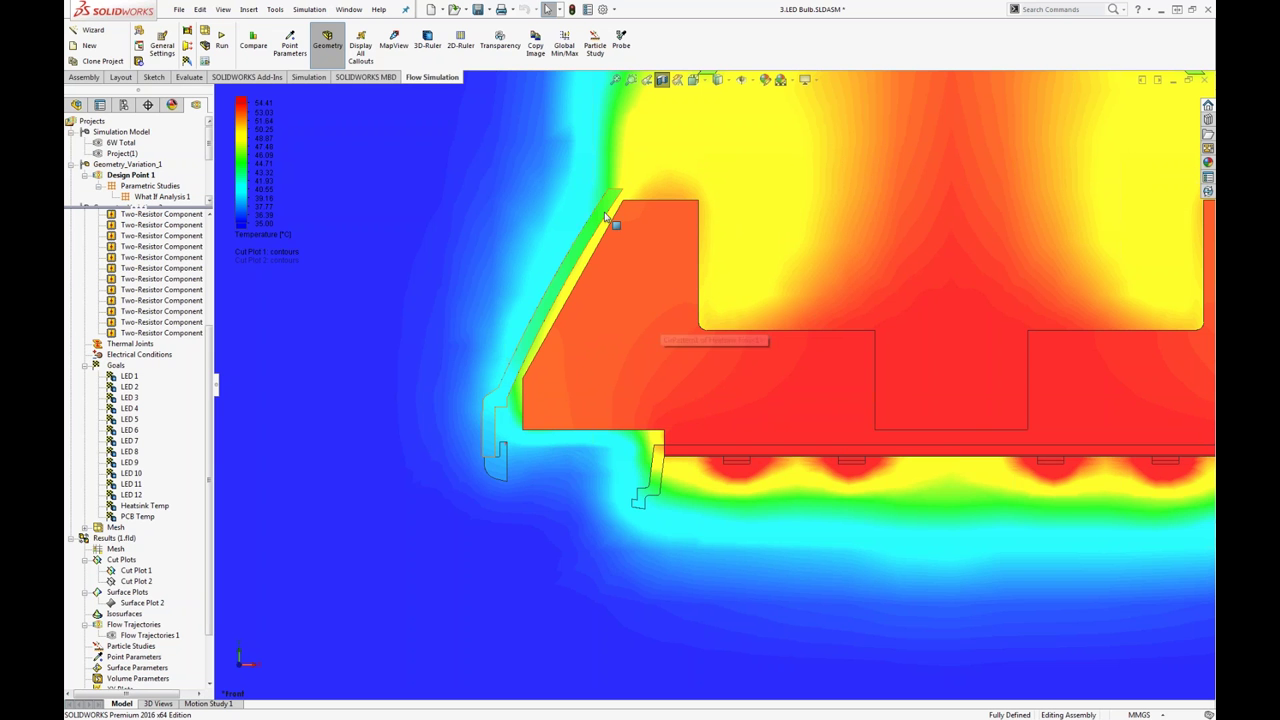
pyautogui.scroll(10, 688, 441)
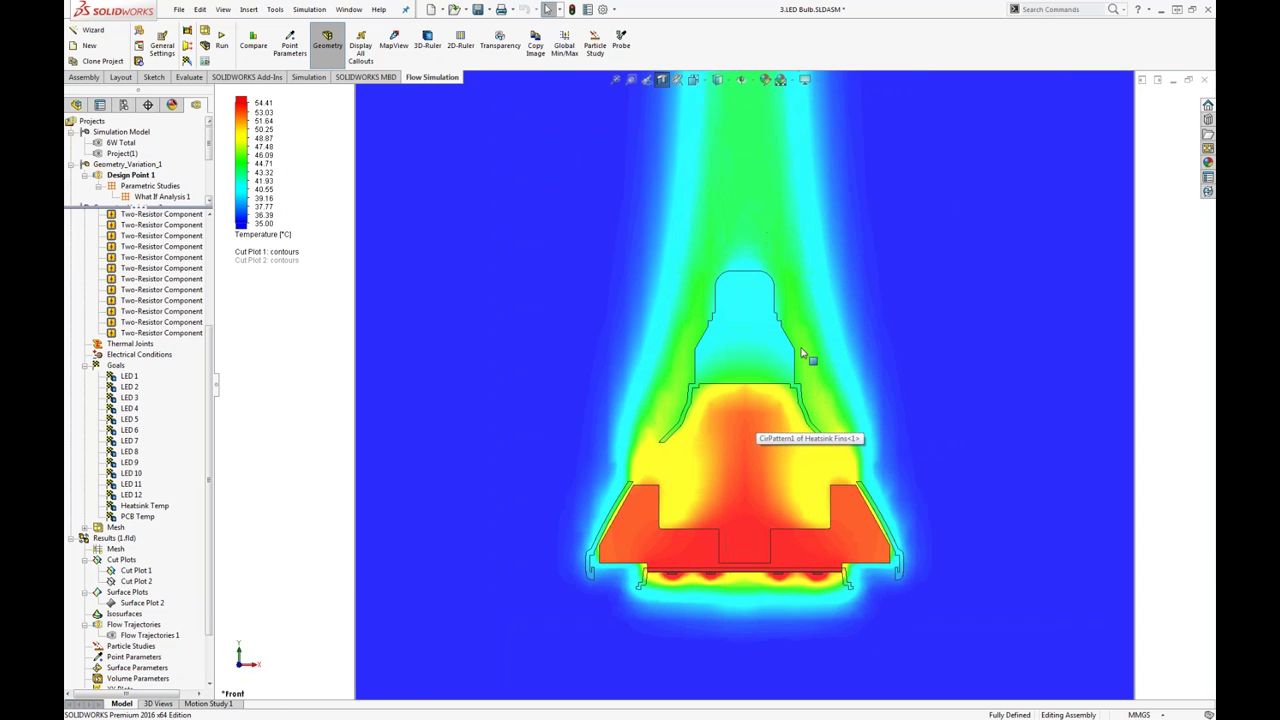
pyautogui.scroll(-2, 789, 425)
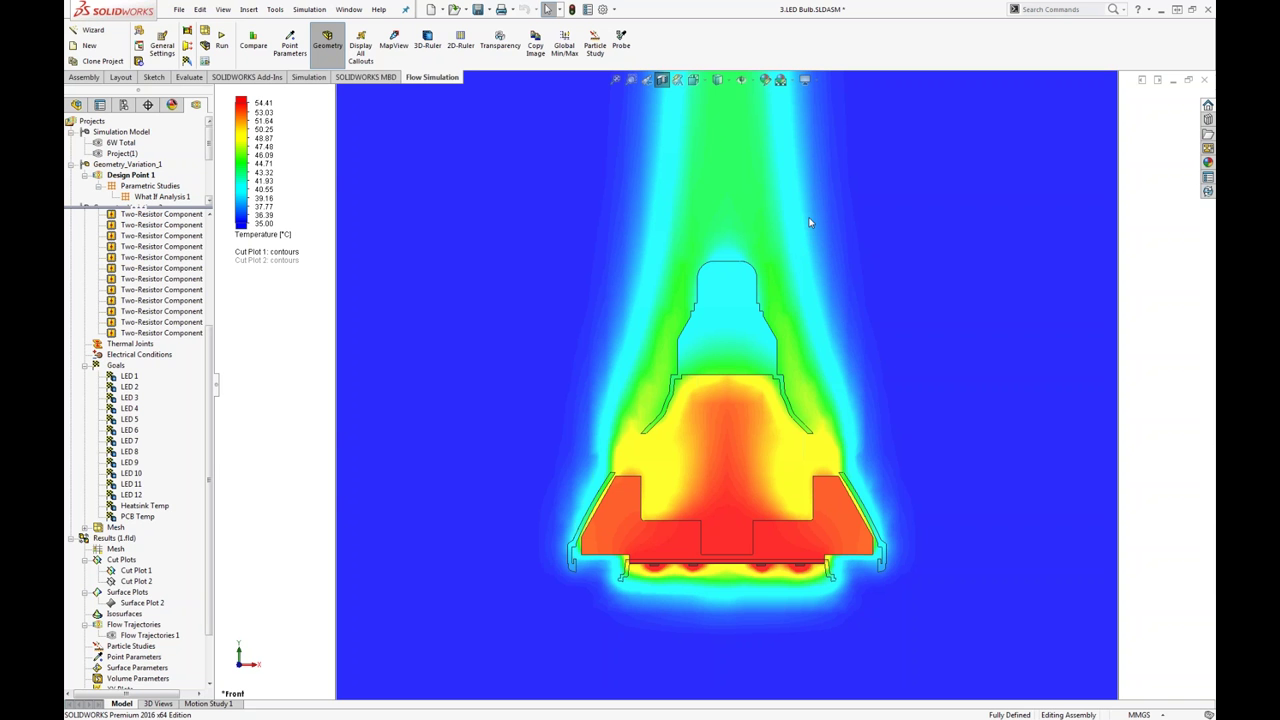
pyautogui.click(137, 571)
pyautogui.rightClick(137, 571)
pyautogui.click(170, 448)
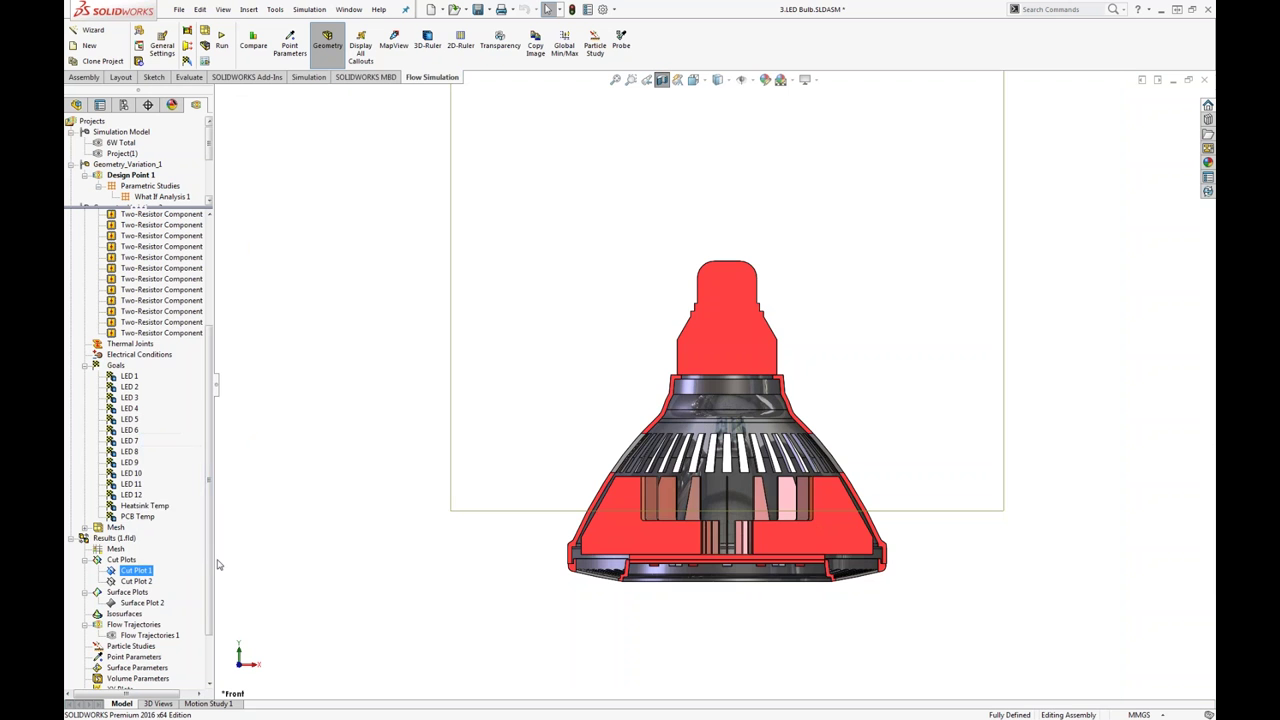
# - Show the Surface Plot 2 solid temperature contours and orient the bulb for a closer view of the heatsink fins
pyautogui.scroll(-2, 160, 560)
pyautogui.rightClick(150, 538)
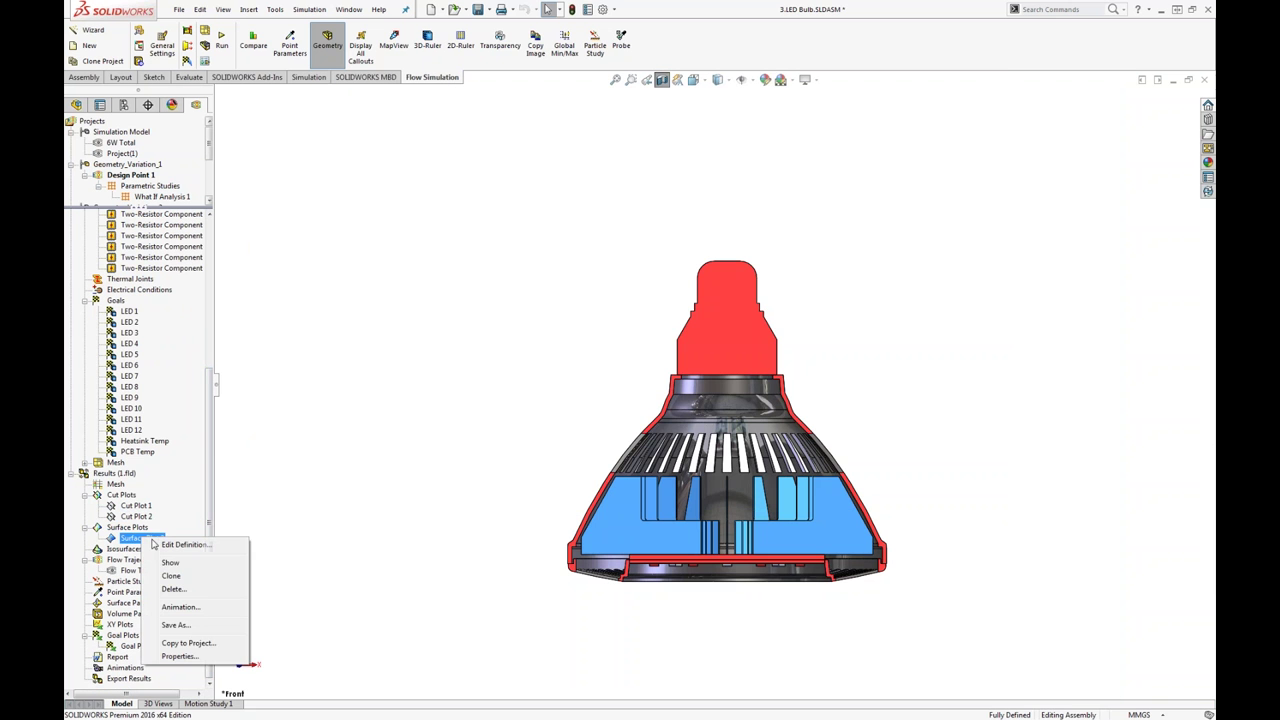
pyautogui.click(170, 562)
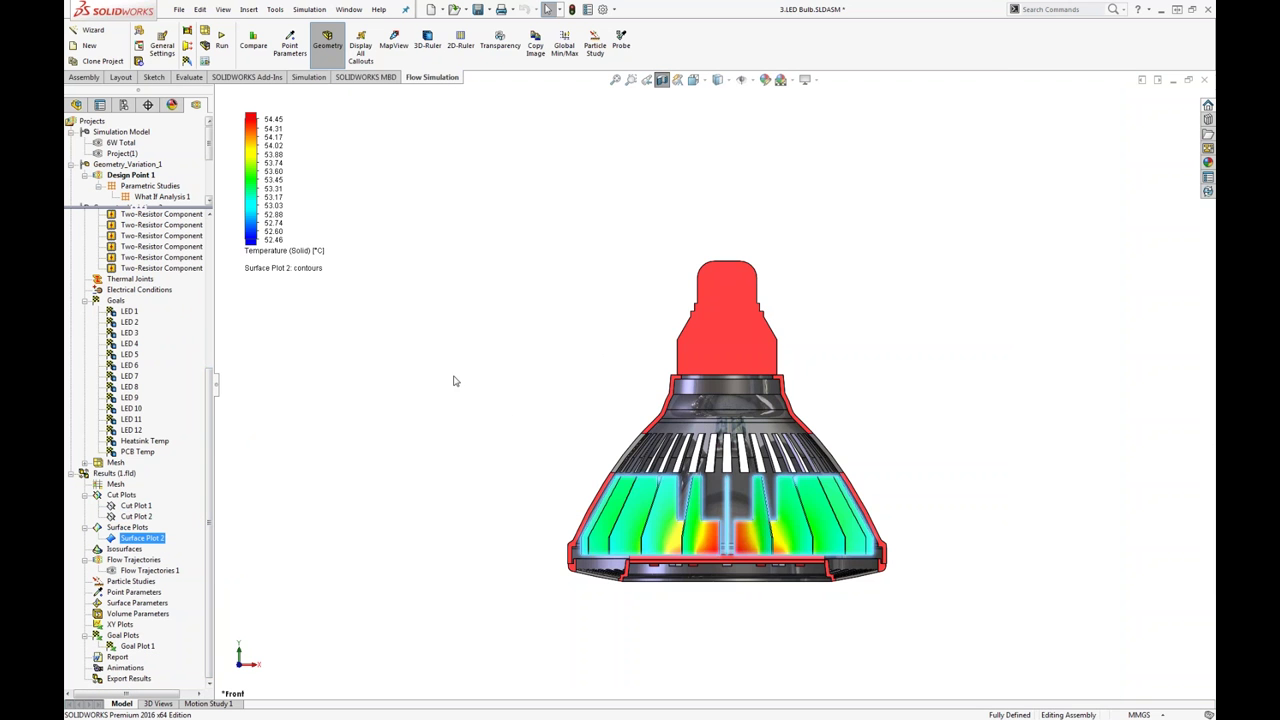
pyautogui.moveTo(566, 449); pyautogui.dragTo(600, 400, button='middle')
pyautogui.scroll(-3, 688, 510)
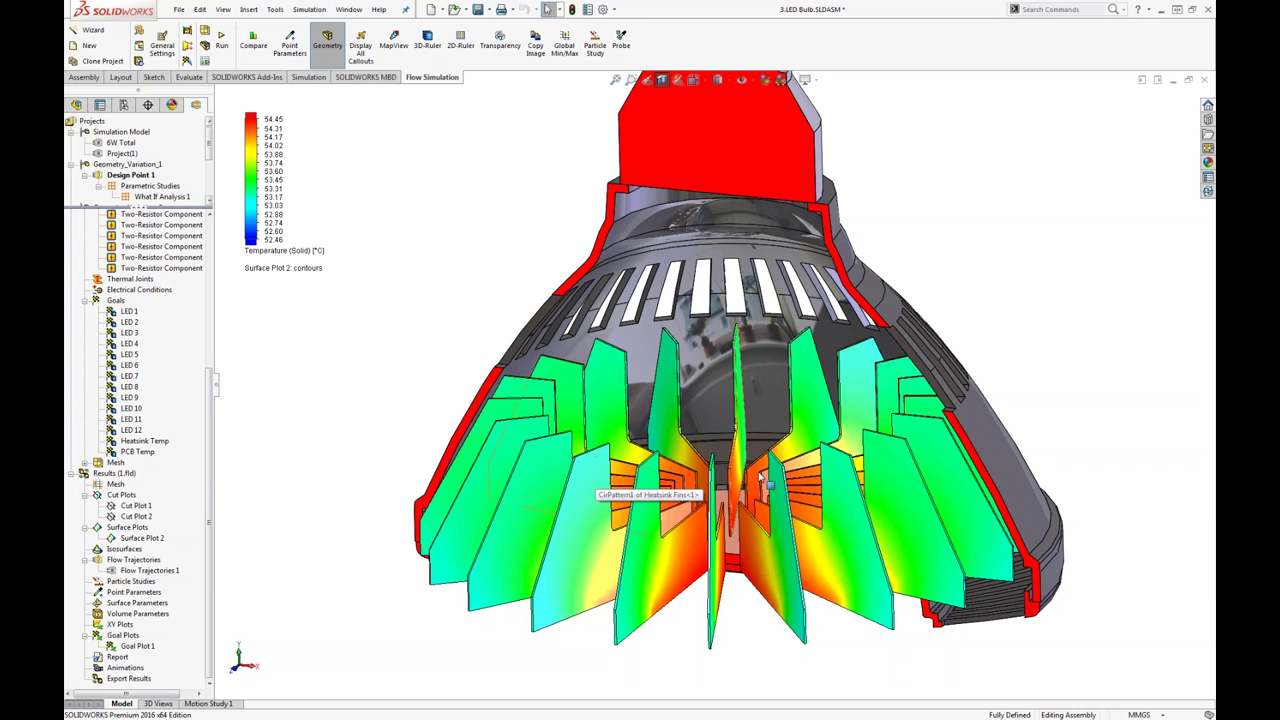
# - Display the circular pattern dimensions of the heatsink fins to check their number and angular span
pyautogui.click(940, 350)
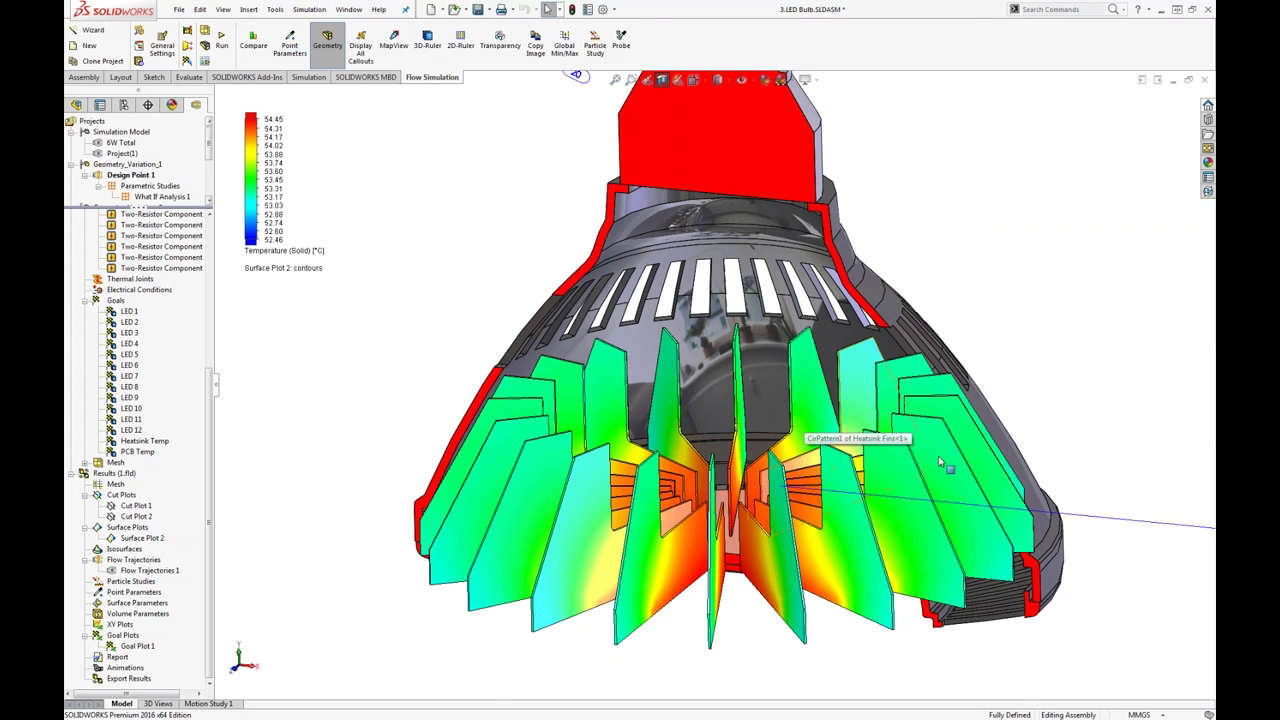
pyautogui.scroll(10, 960, 466)
pyautogui.scroll(5, 1107, 474)
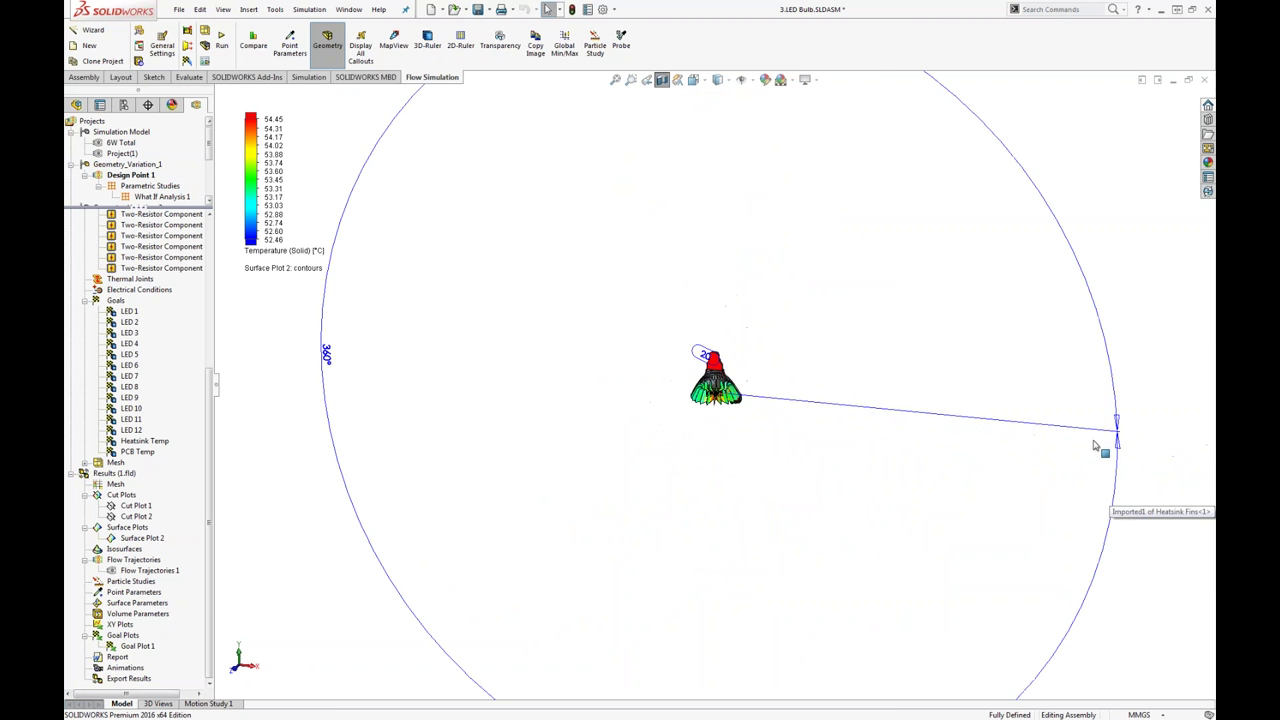
pyautogui.scroll(-8, 700, 355)
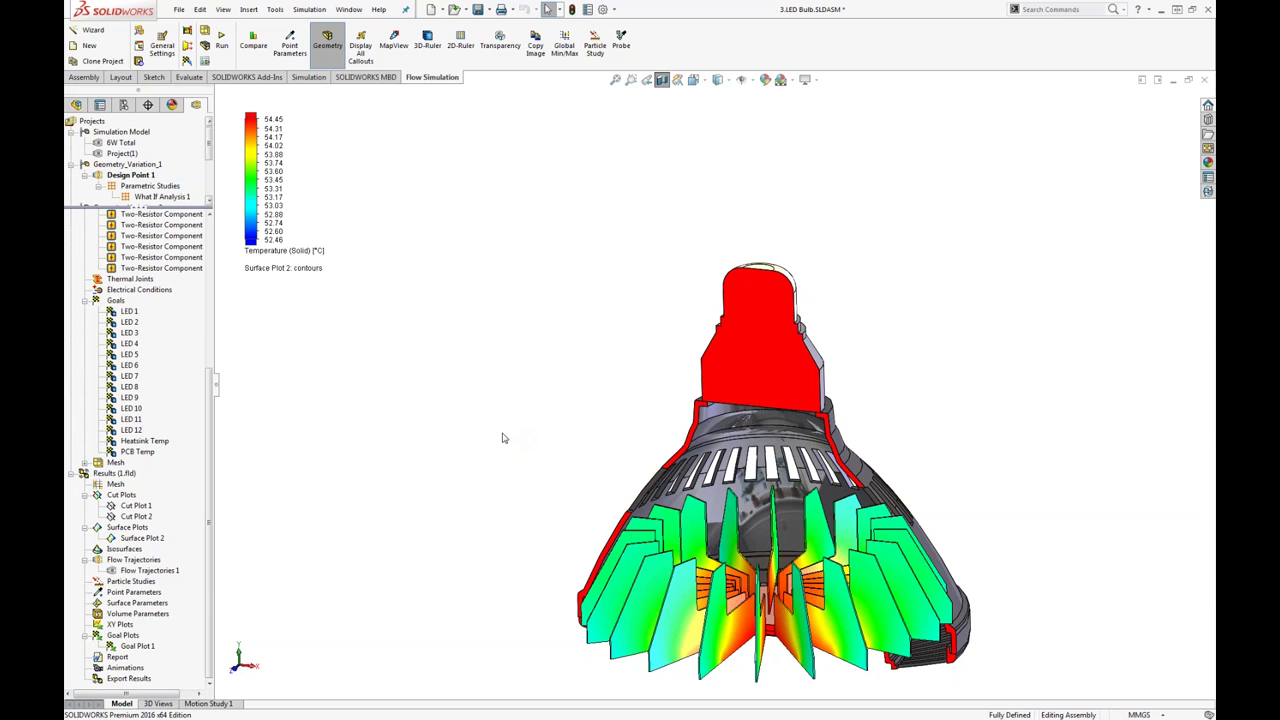
# - Open What If Analysis 1 and examine the discrete values of its heatsink fin count input variable
pyautogui.click(140, 199)
pyautogui.doubleClick(140, 199)
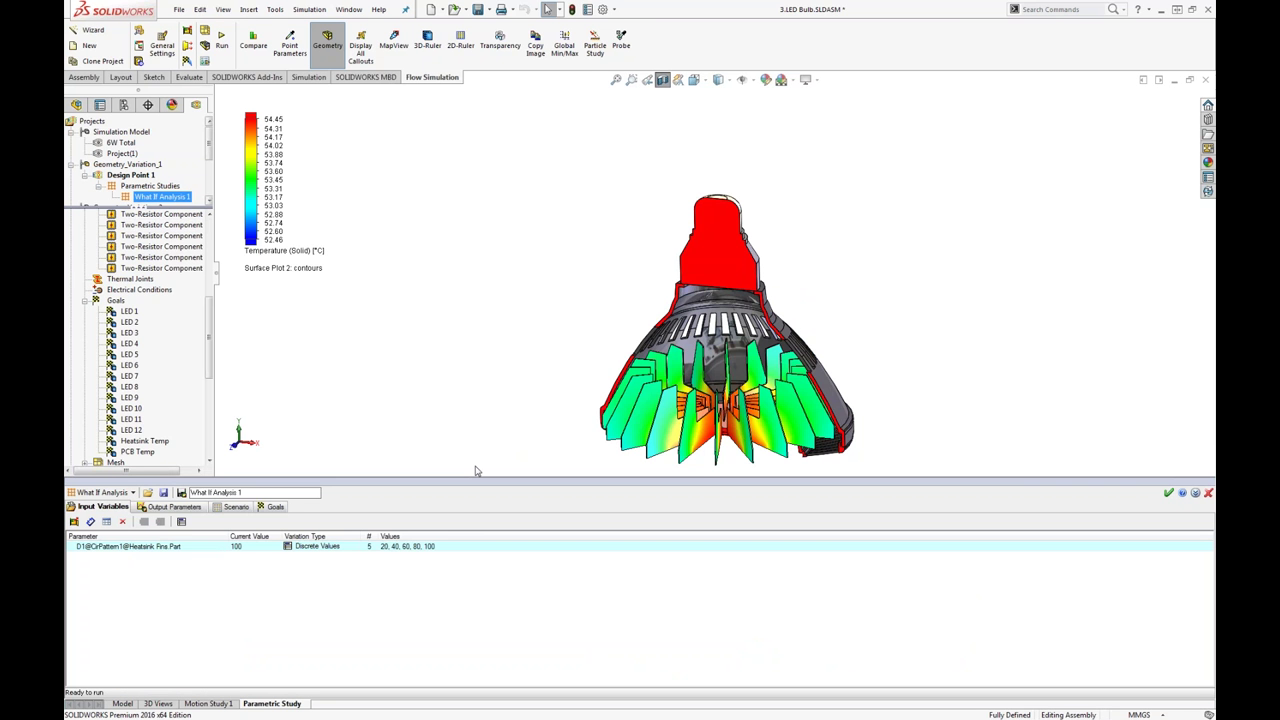
pyautogui.moveTo(478, 481); pyautogui.dragTo(478, 511)
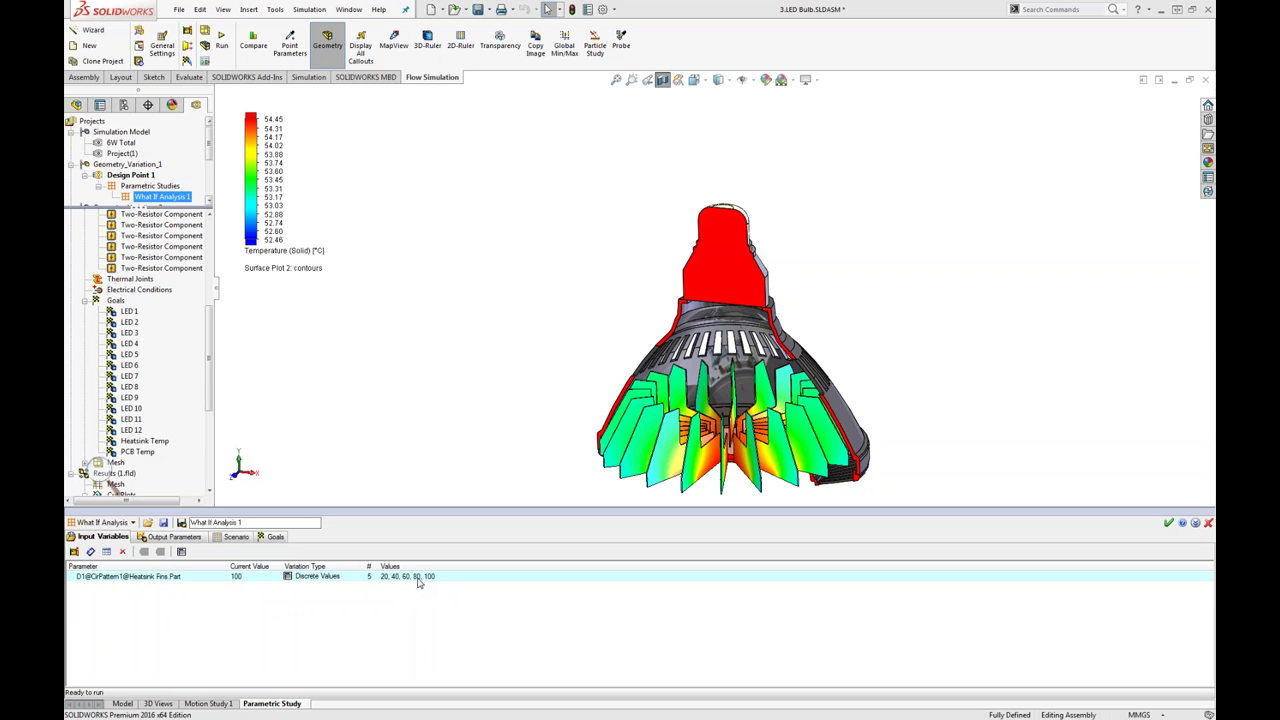
pyautogui.click(97, 466)
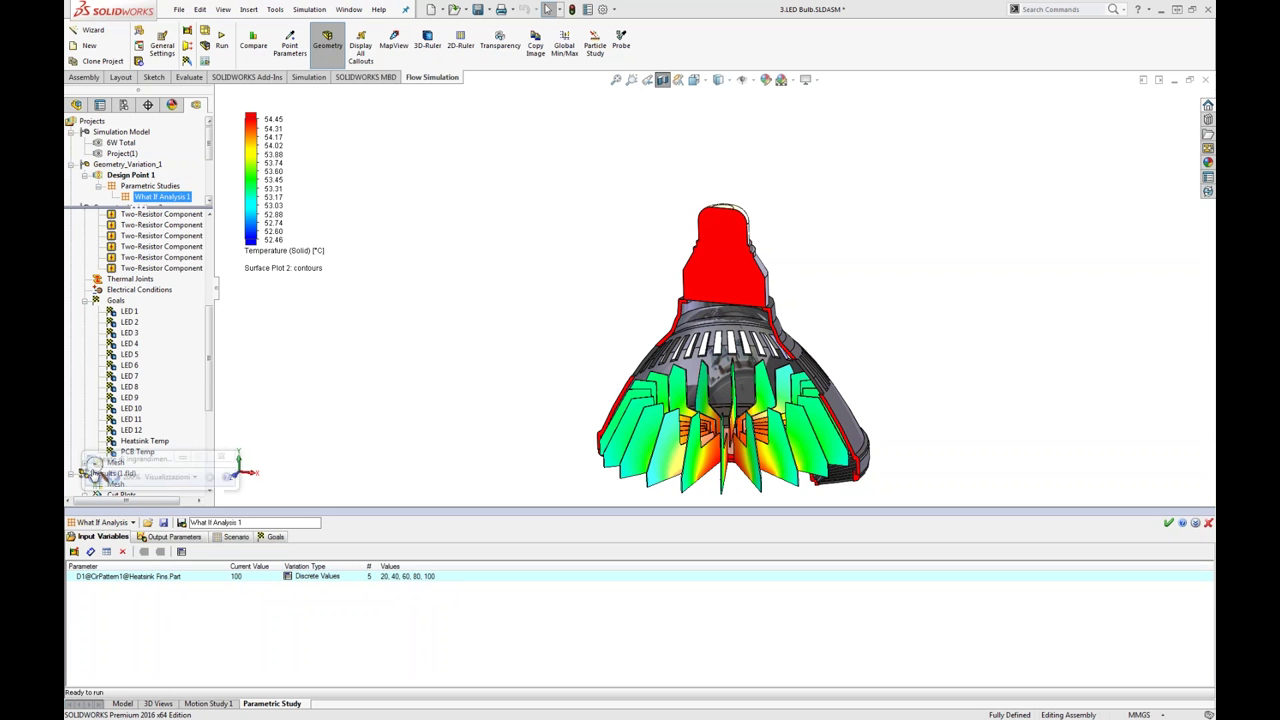
pyautogui.click(226, 457)
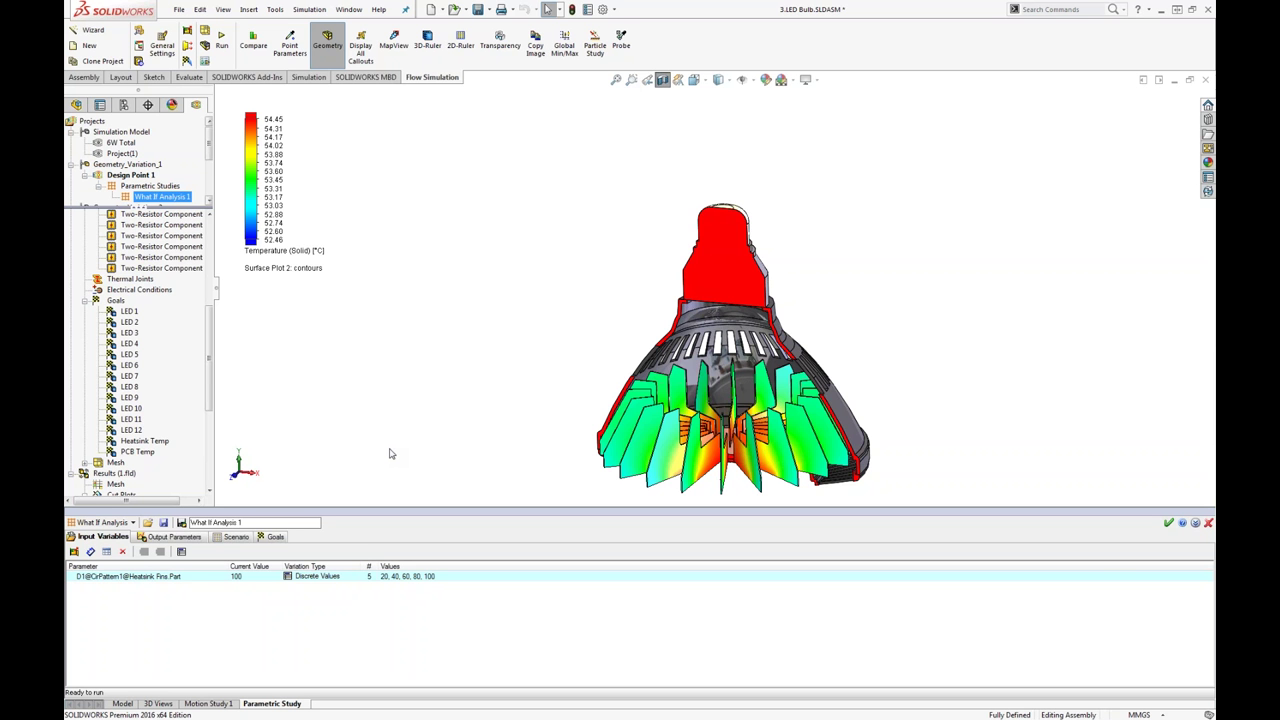
# - Review the scenario results of the five design points, check the options for Design Point 2 and close the study
pyautogui.click(214, 539)
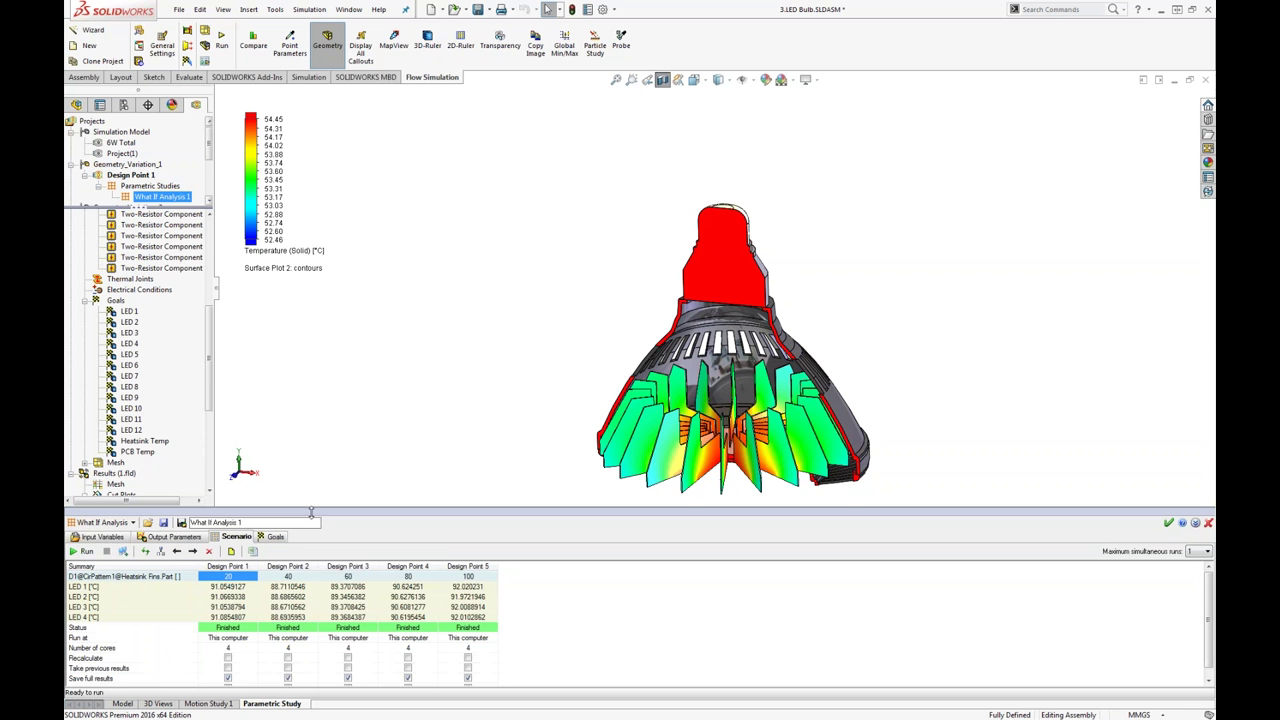
pyautogui.moveTo(312, 514); pyautogui.dragTo(309, 494)
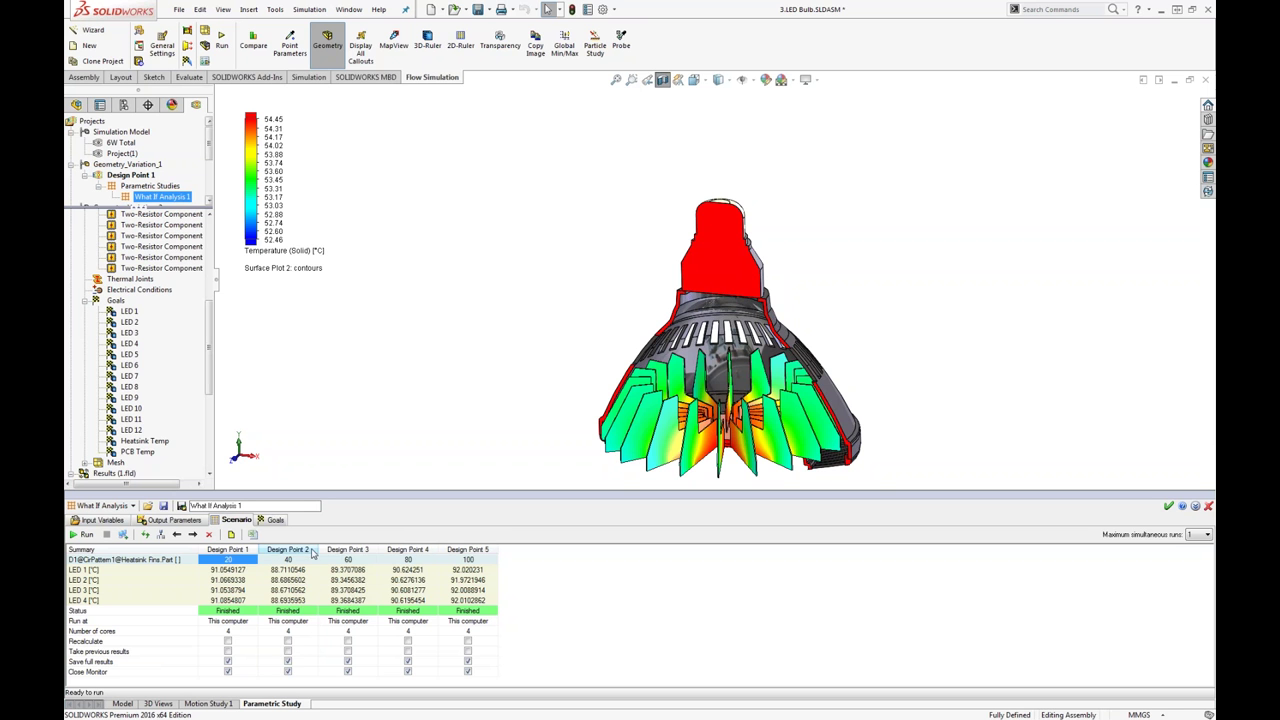
pyautogui.rightClick(312, 552)
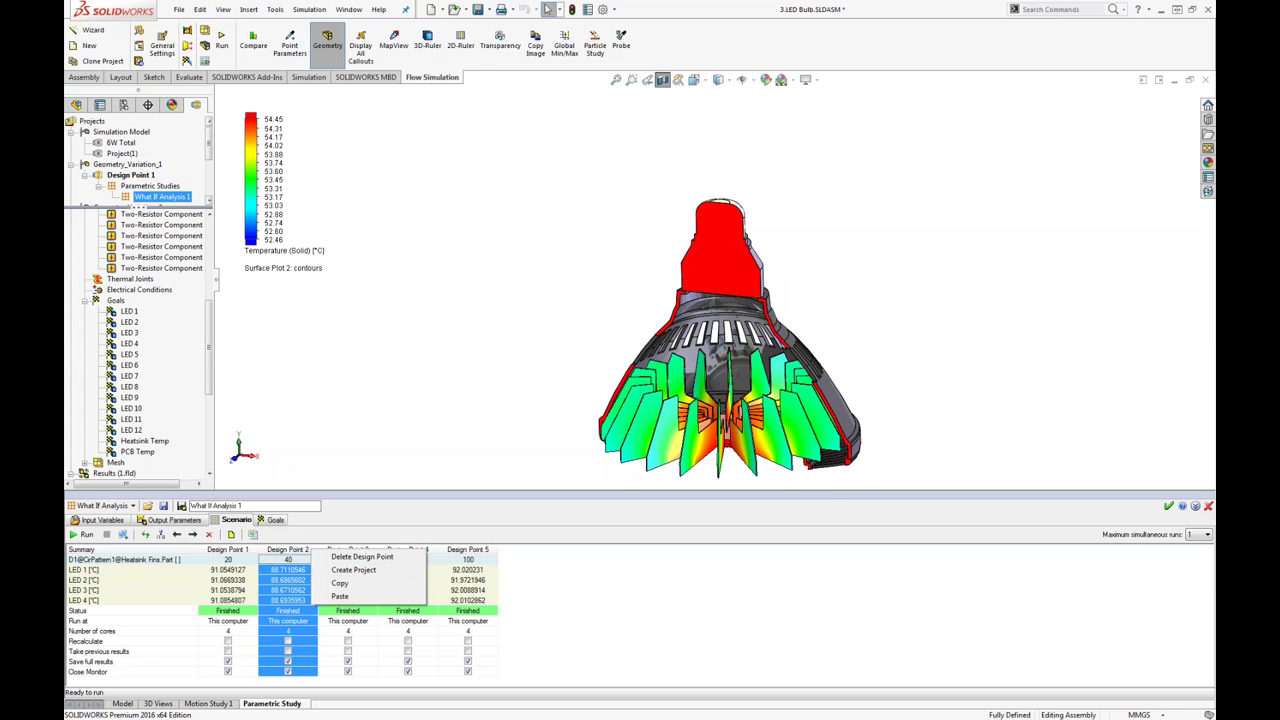
pyautogui.click(1208, 506)
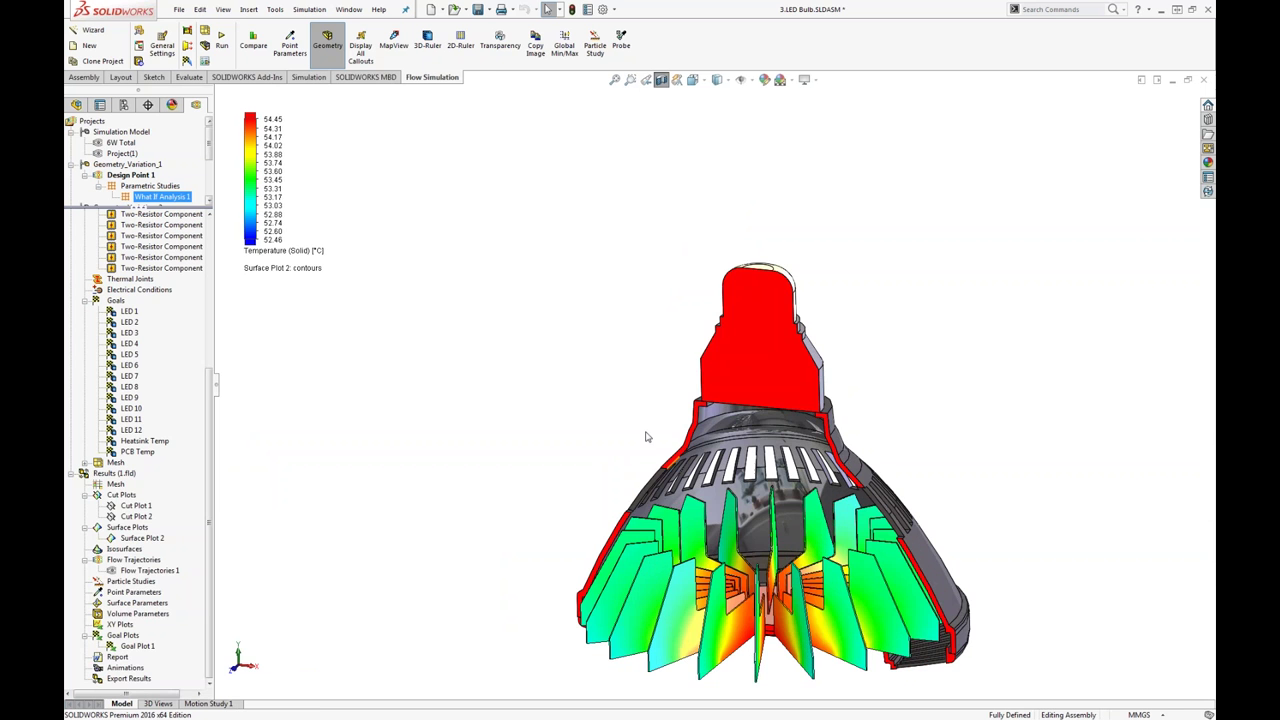
# - Run a comparison of only Surface Plot 2 and Goal Plot 1 across Design Points 1 to 5
pyautogui.scroll(-3, 543, 406)
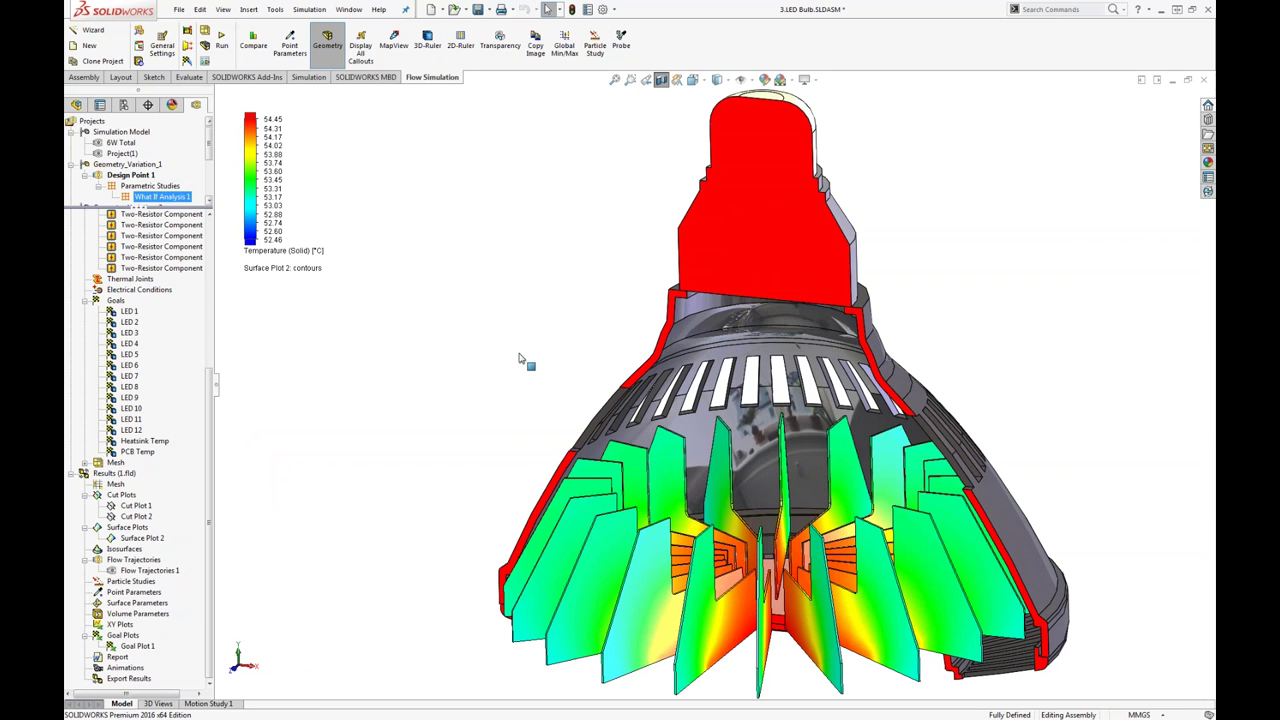
pyautogui.click(256, 45)
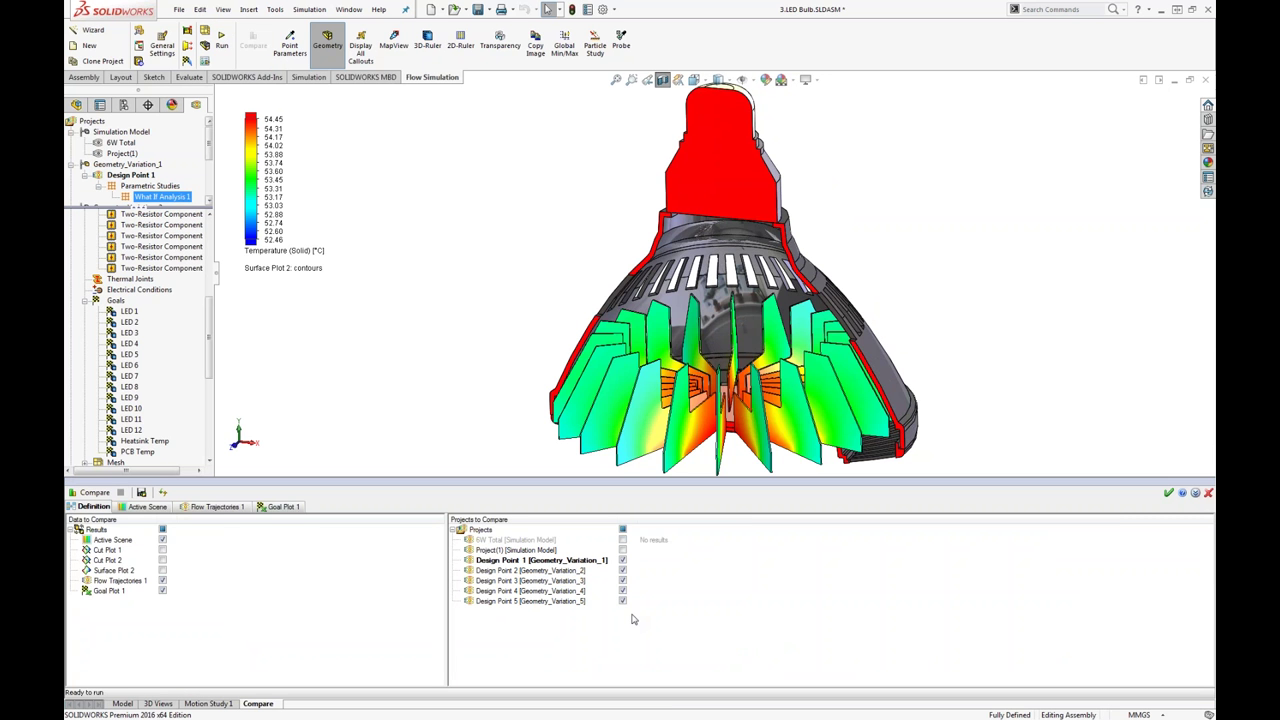
pyautogui.click(163, 580)
pyautogui.click(163, 570)
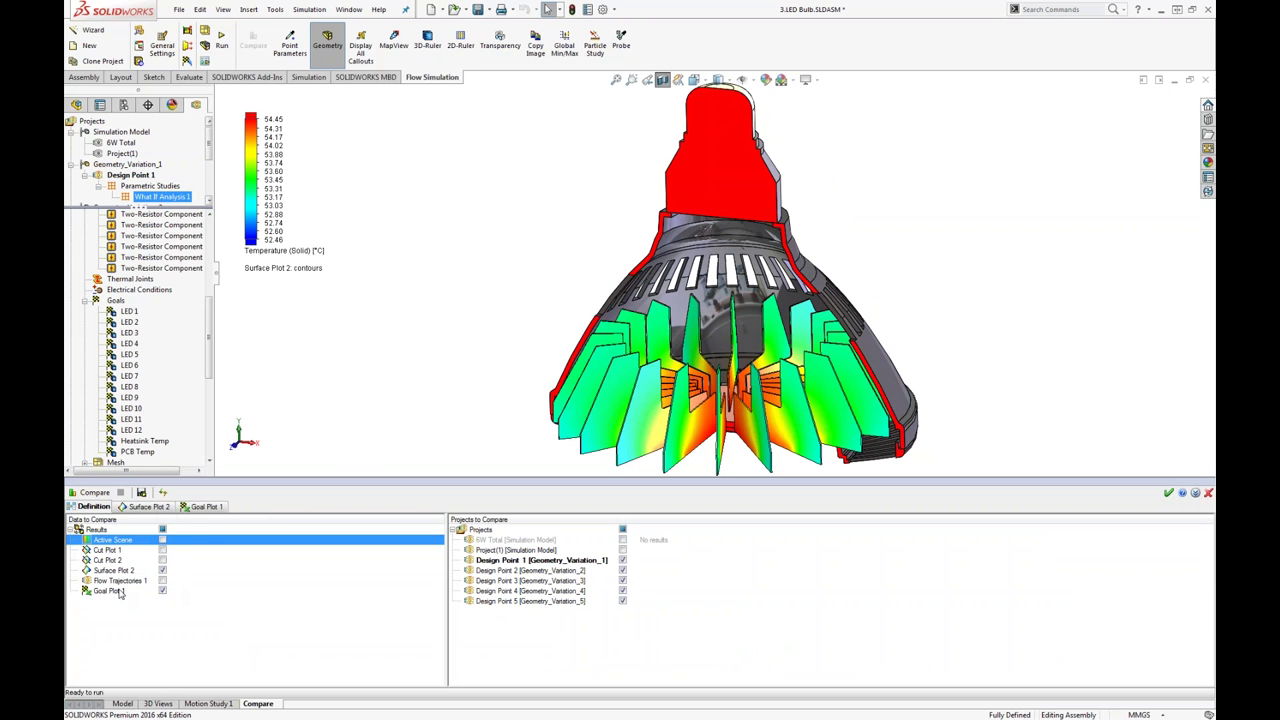
pyautogui.click(96, 493)
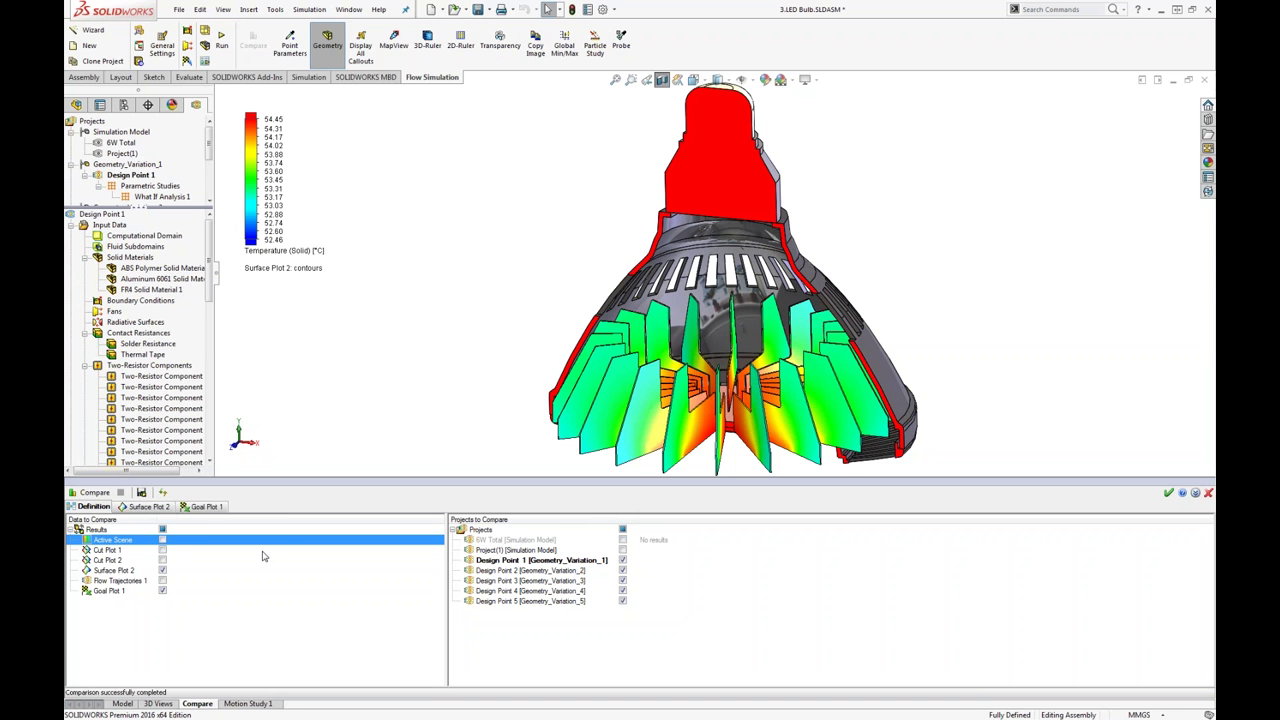
# - View the compared Surface Plot 2 images enlarged, and bring up the Goal Plot 1 history charts
pyautogui.click(170, 507)
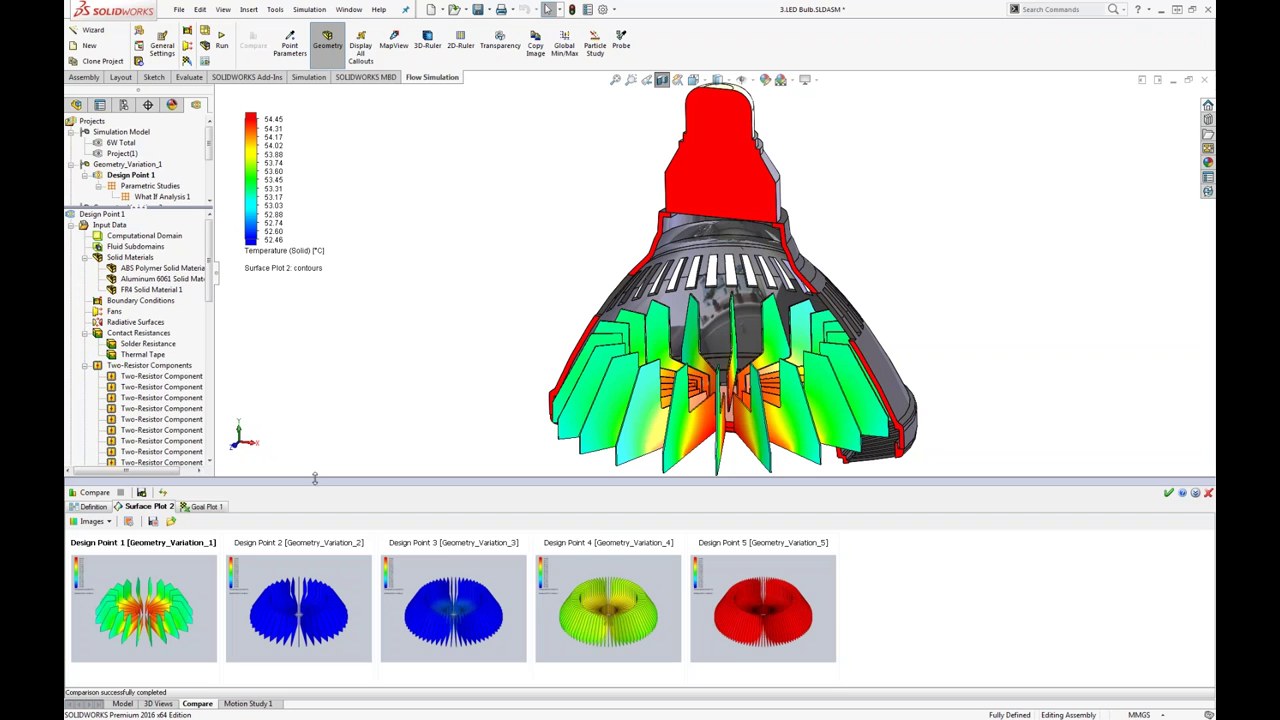
pyautogui.moveTo(313, 481); pyautogui.dragTo(315, 412)
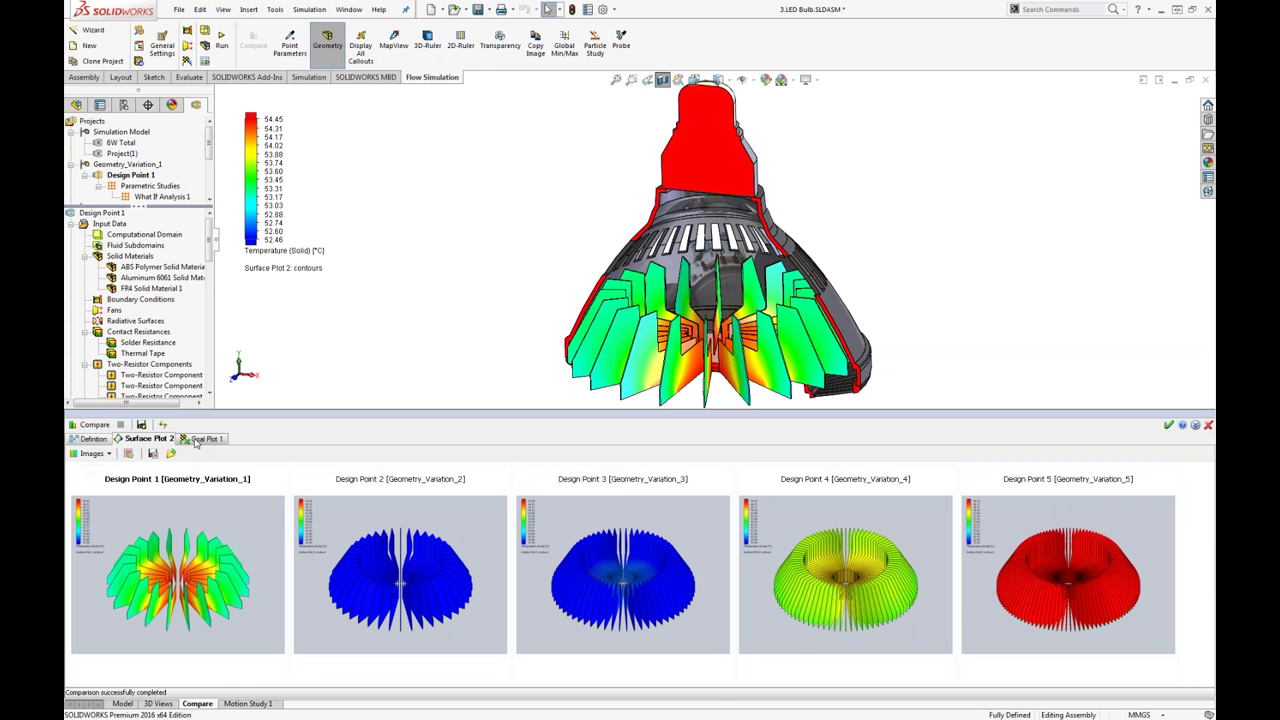
pyautogui.click(200, 439)
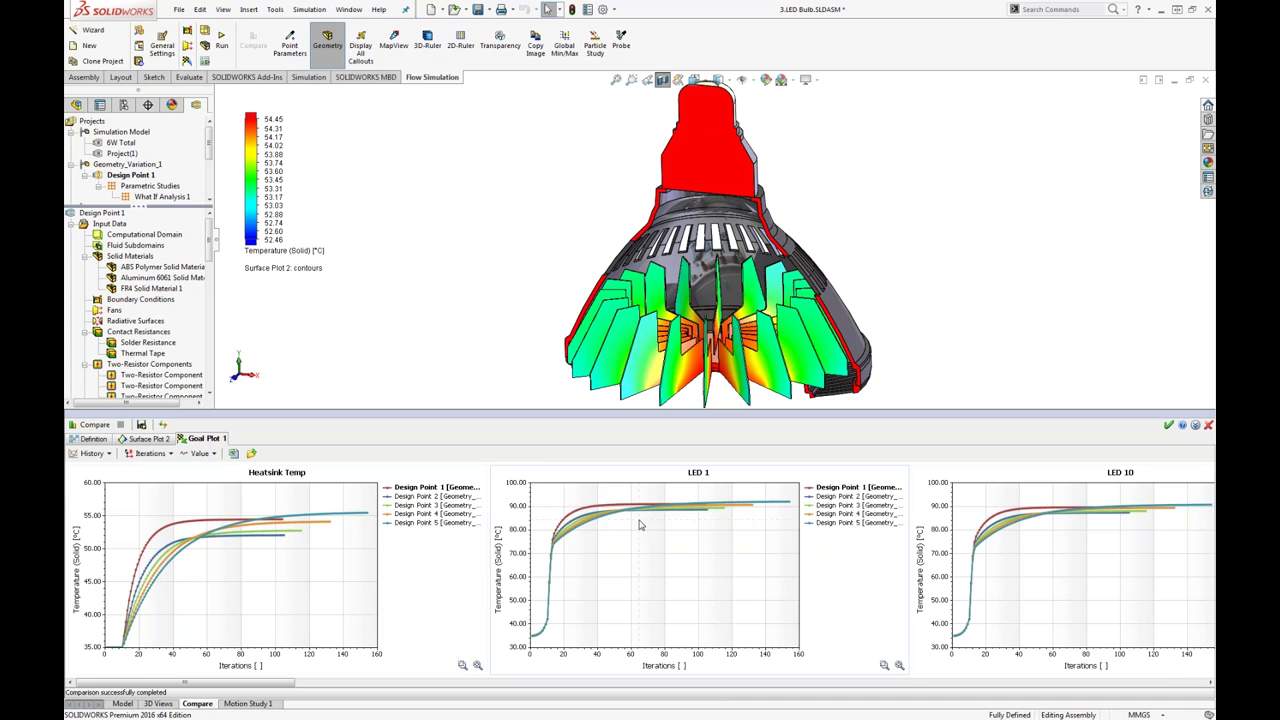
# - Present the Goal Plot 1 comparison as a summary table of values with the minimum and maximum design points highlighted
pyautogui.click(95, 453)
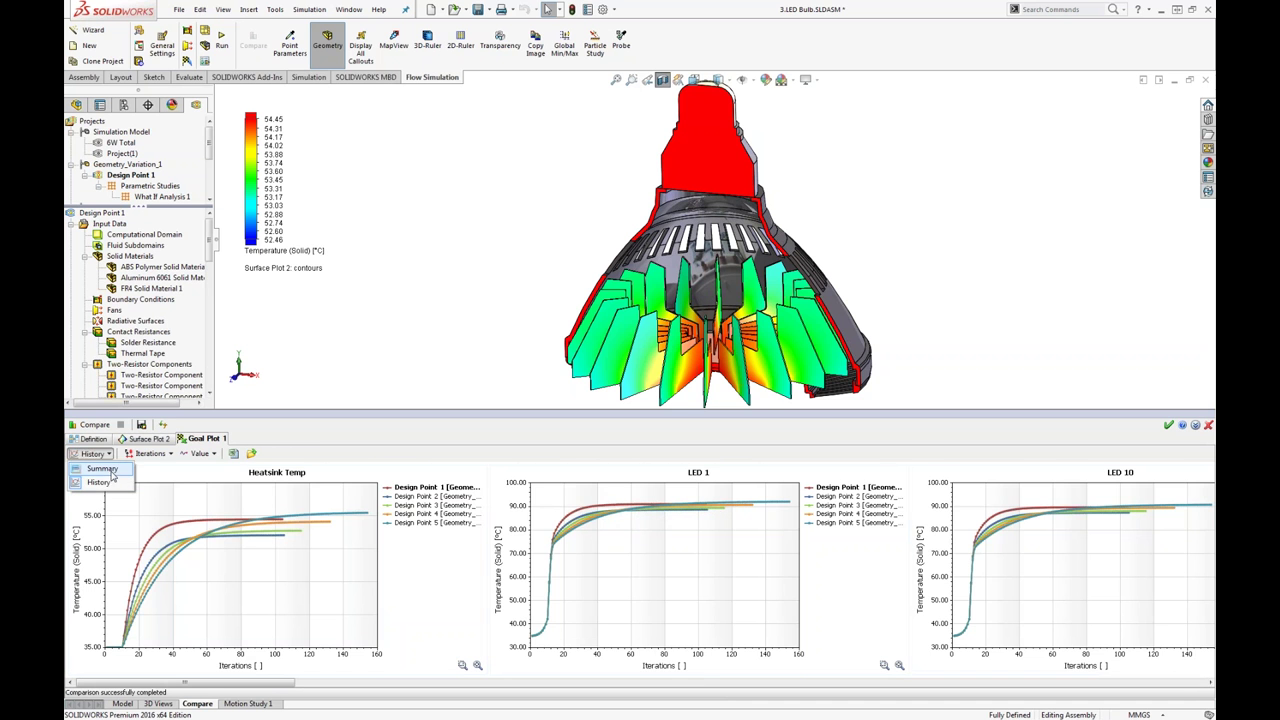
pyautogui.click(110, 471)
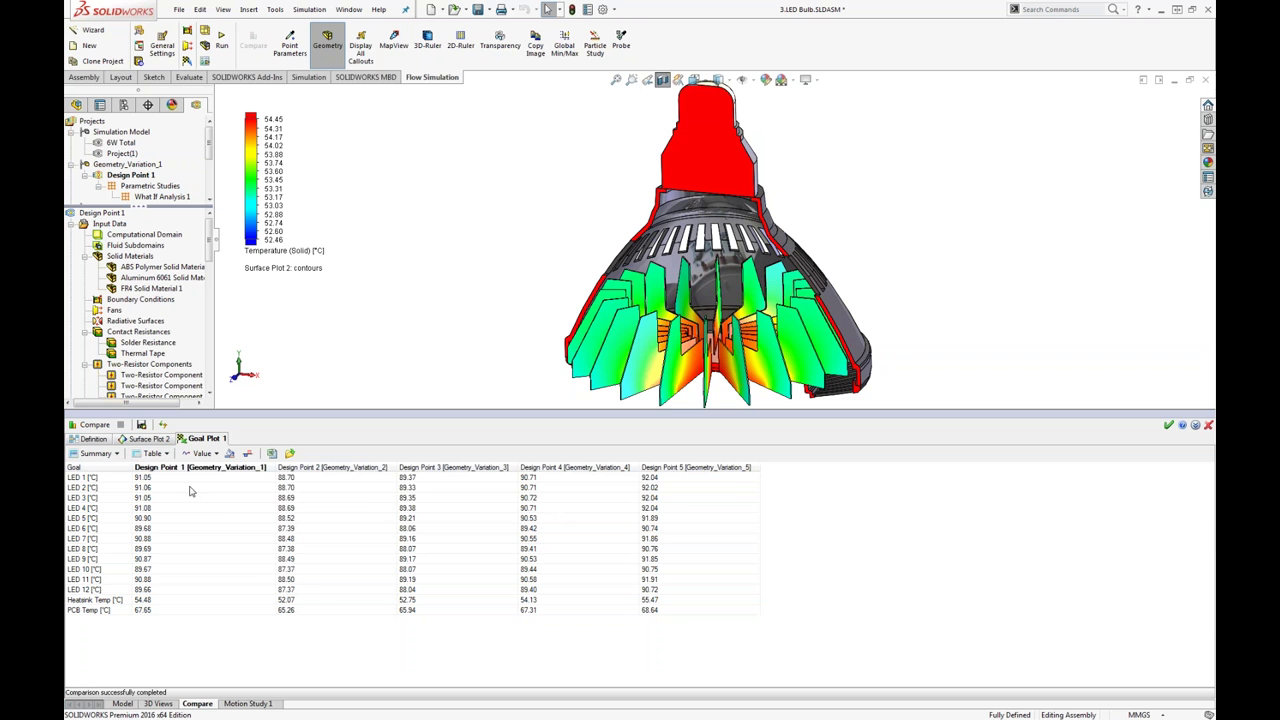
pyautogui.click(195, 456)
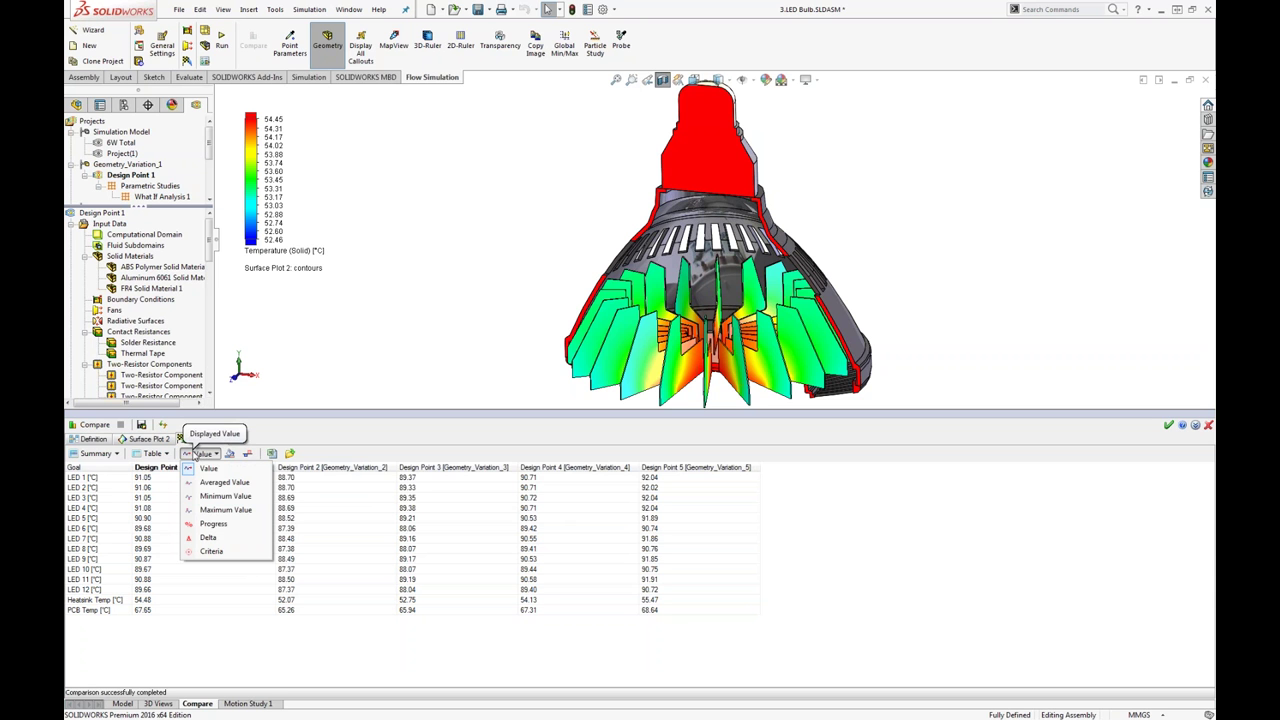
pyautogui.click(220, 455)
pyautogui.click(230, 454)
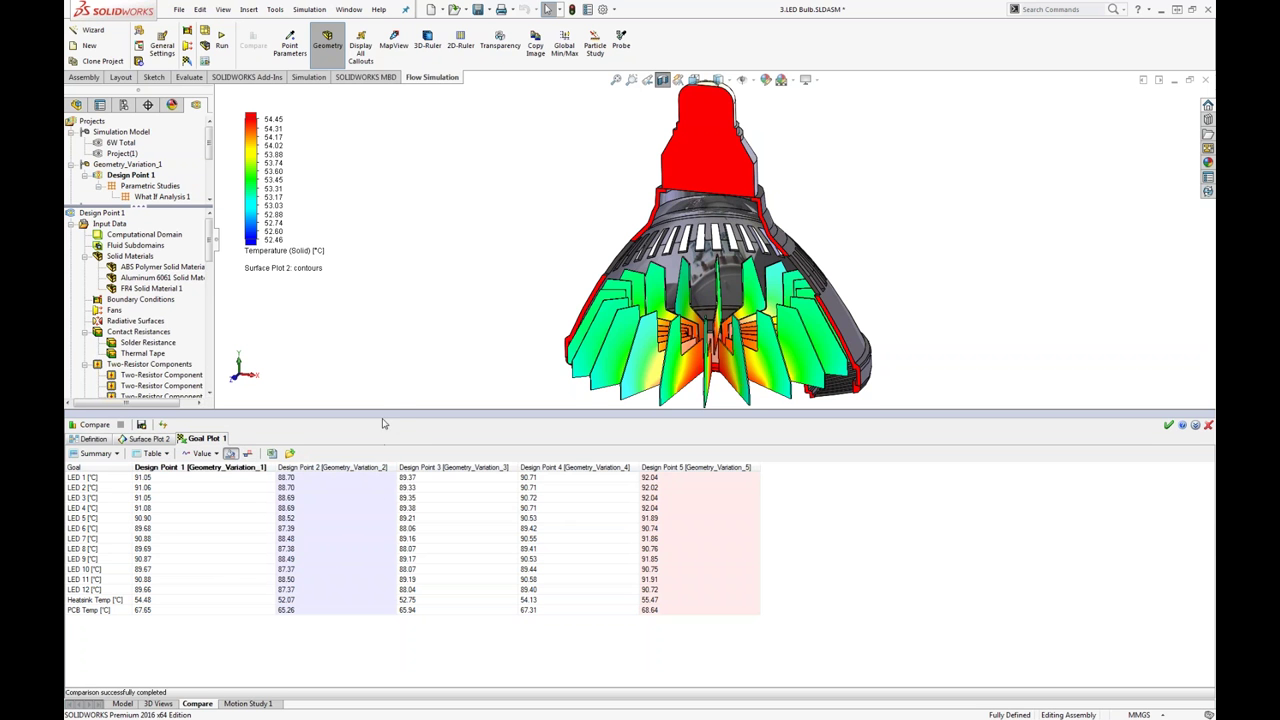
pyautogui.moveTo(384, 411); pyautogui.dragTo(384, 426)
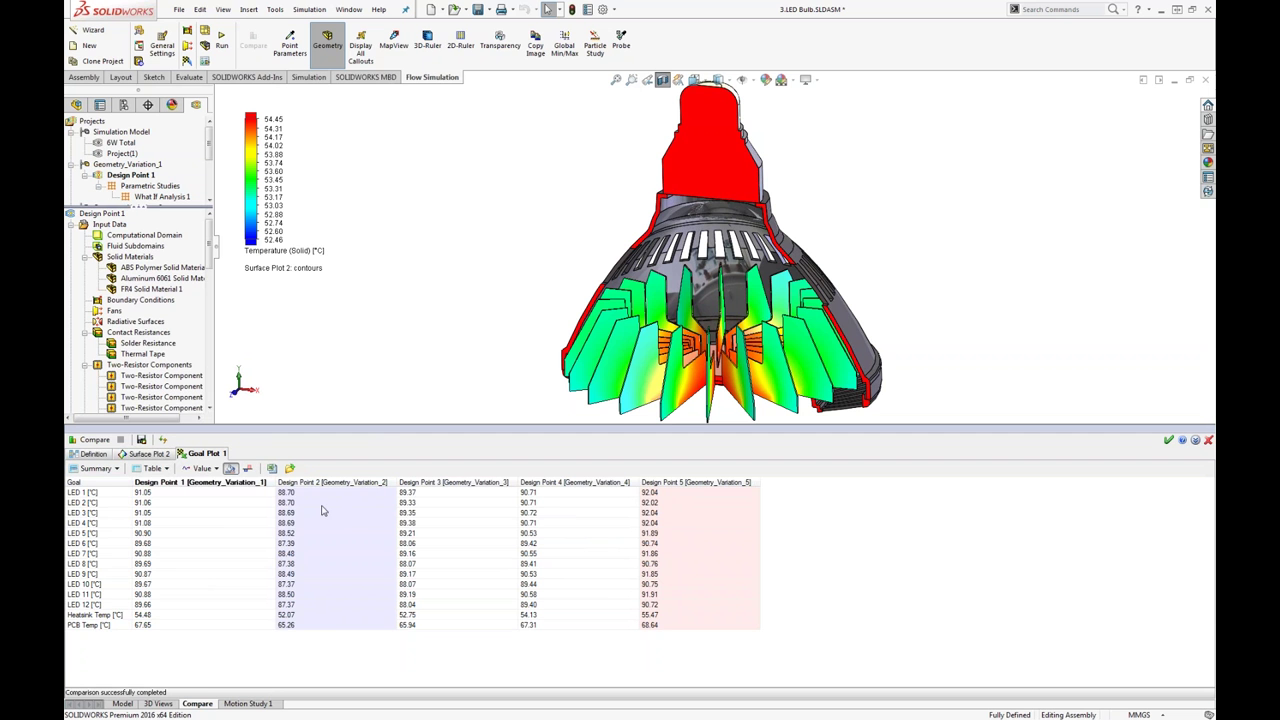
# - Display the goal comparison summary as bar charts and enlarge the comparison area
pyautogui.click(155, 469)
pyautogui.click(159, 497)
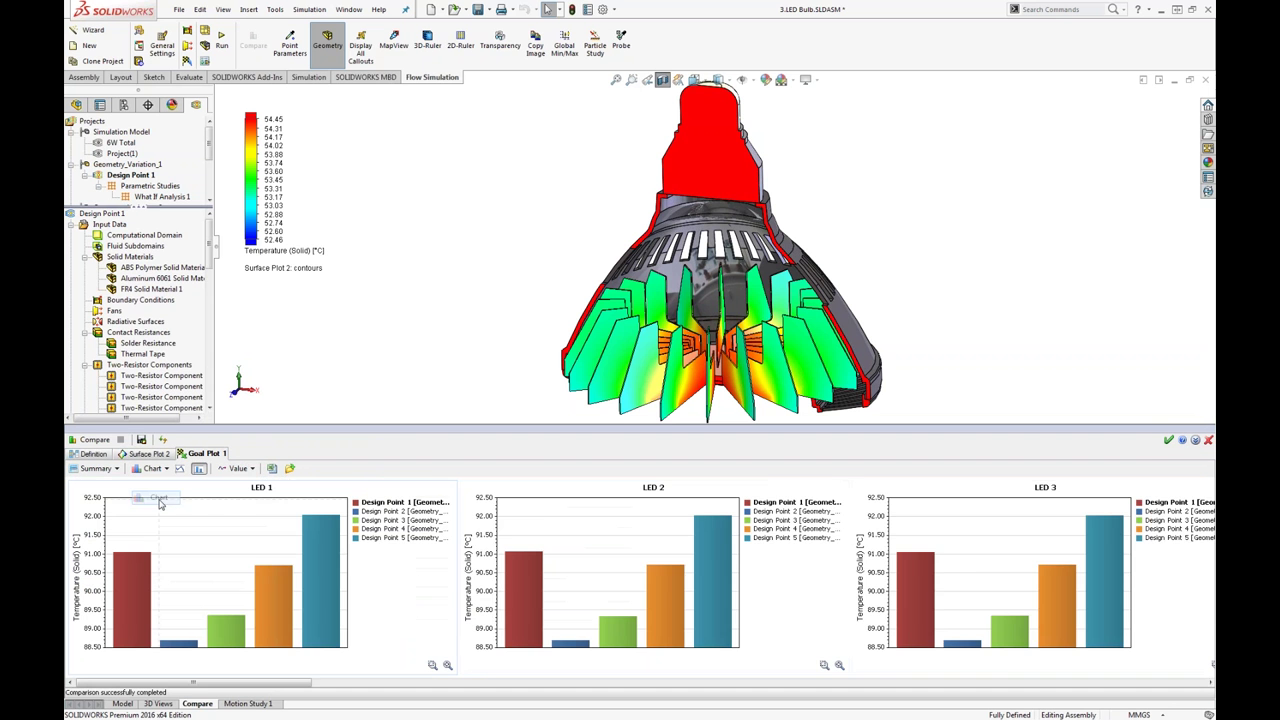
pyautogui.moveTo(374, 427); pyautogui.dragTo(382, 384)
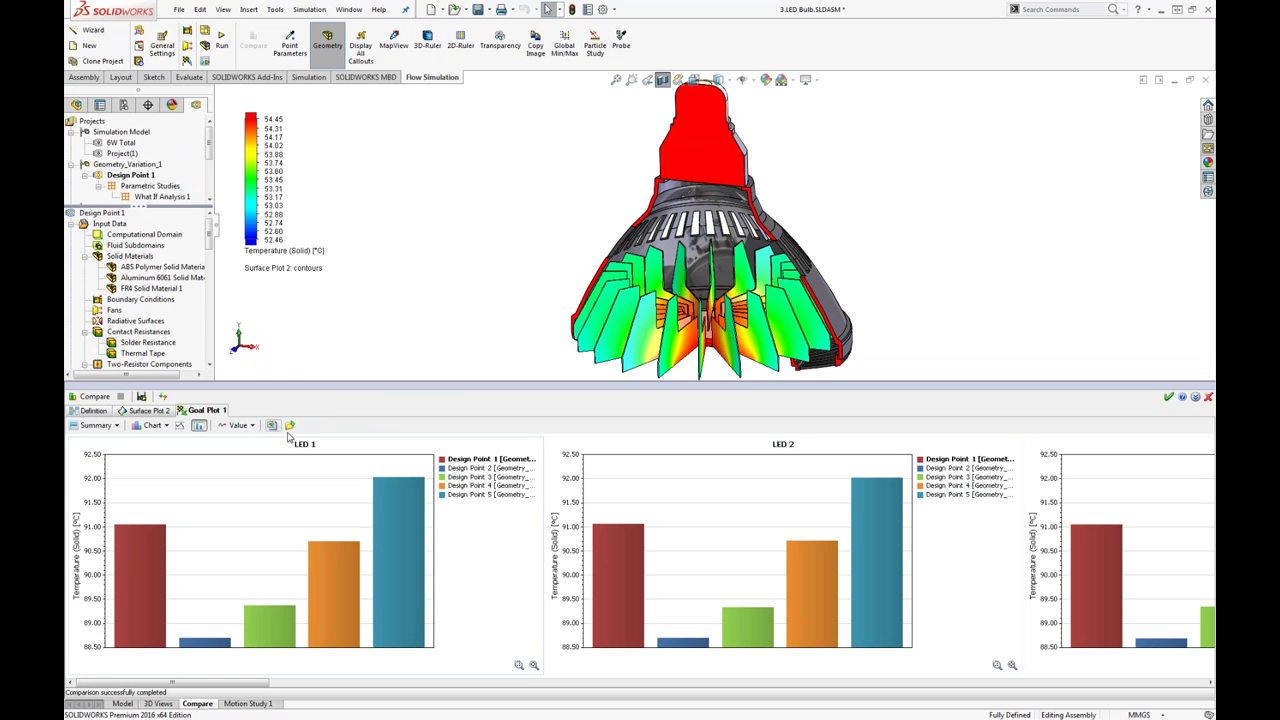
# - Browse the LED goal charts, read the Design Point 2 bar for LED 9 and close the comparison
pyautogui.moveTo(262, 684); pyautogui.dragTo(784, 690)
pyautogui.moveTo(873, 643)
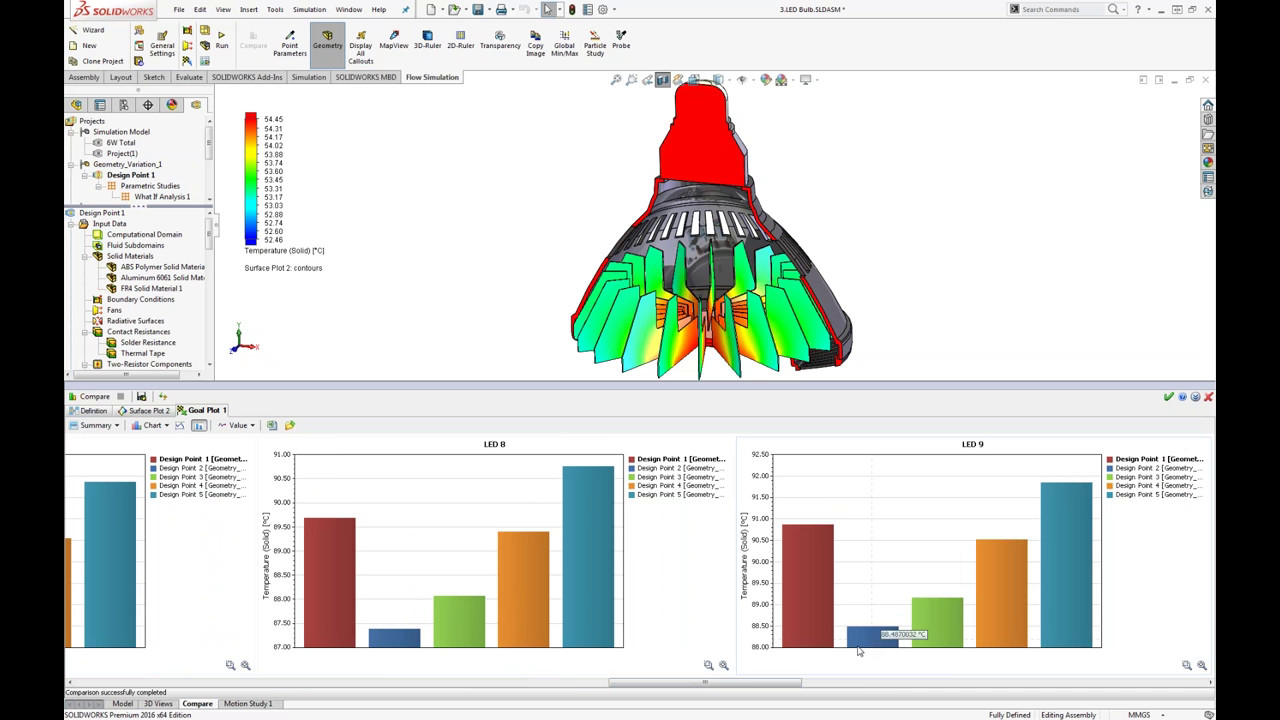
pyautogui.hscroll(-10, 873, 600)
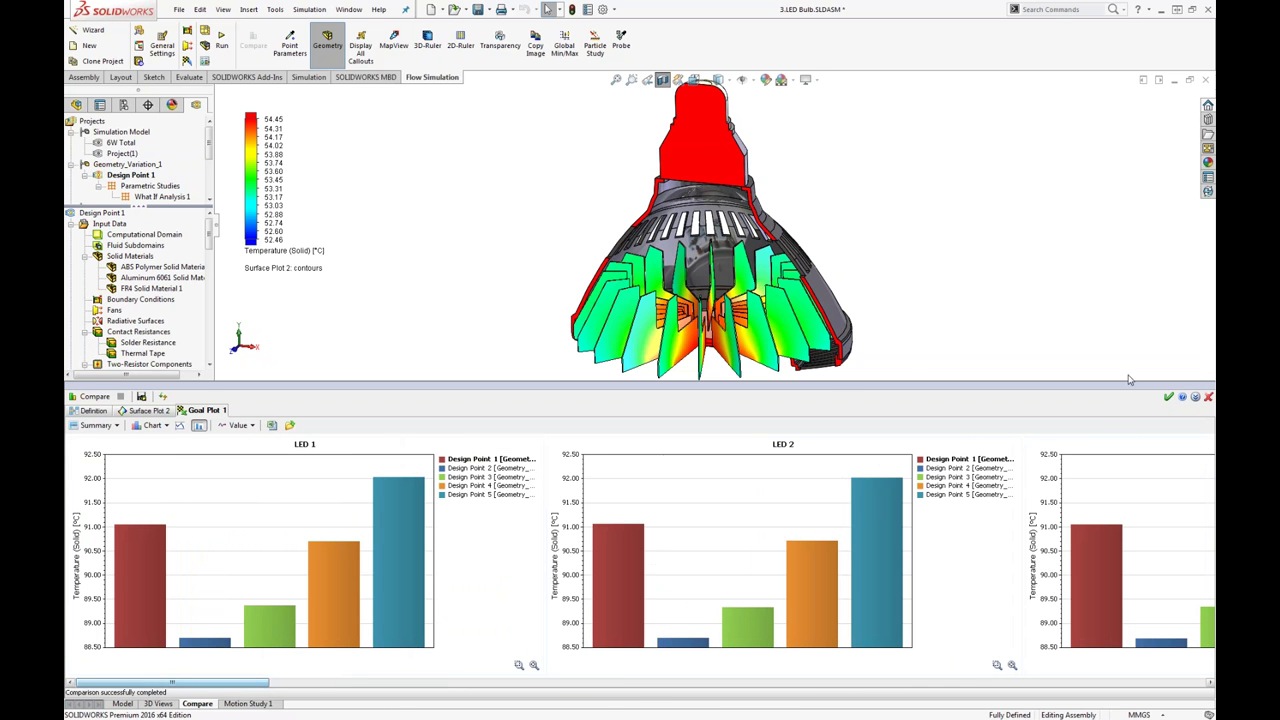
pyautogui.click(1208, 397)
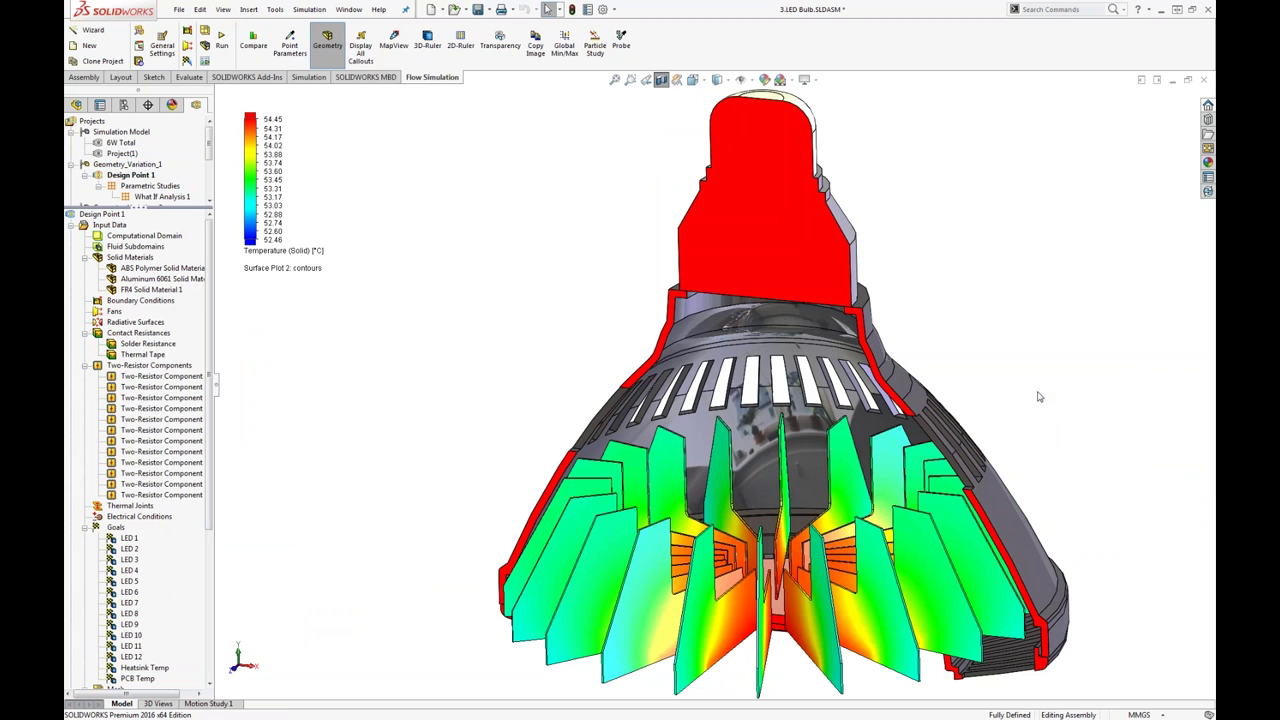
# - Close the LED bulb assembly without saving, and activate the 1. Internal Fans project of the electronics assembly
pyautogui.click(1203, 79)
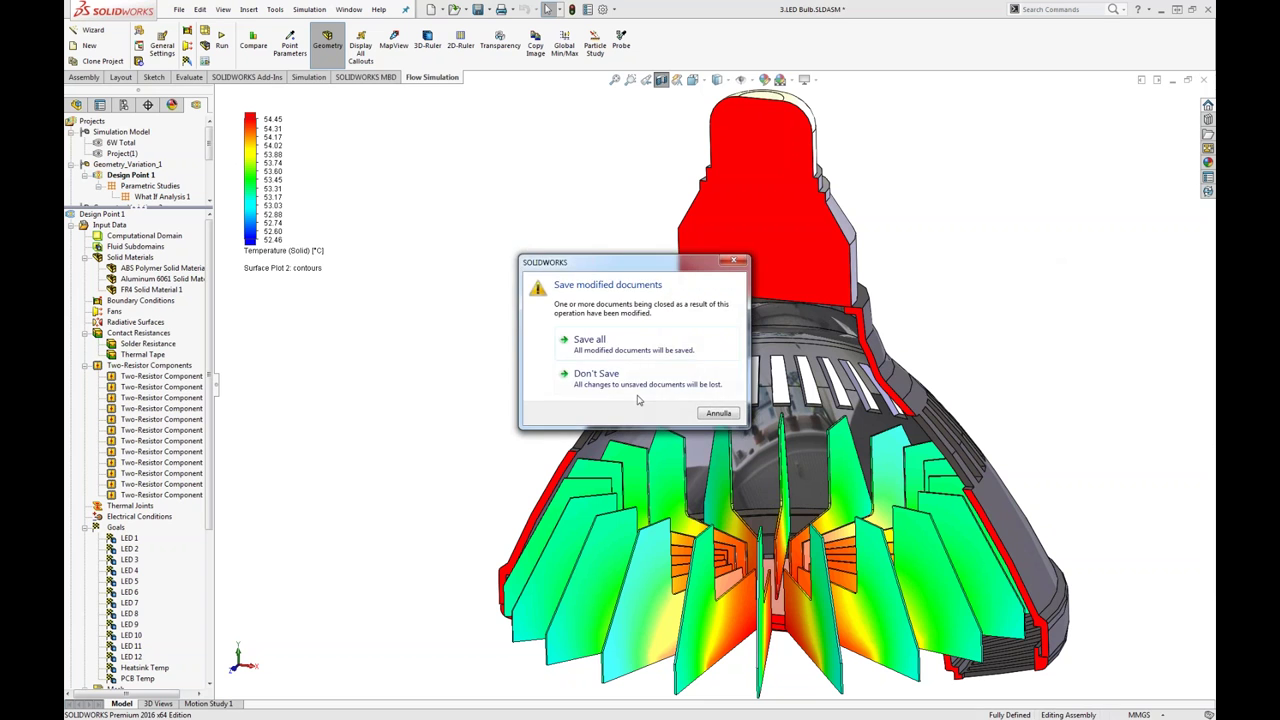
pyautogui.click(640, 380)
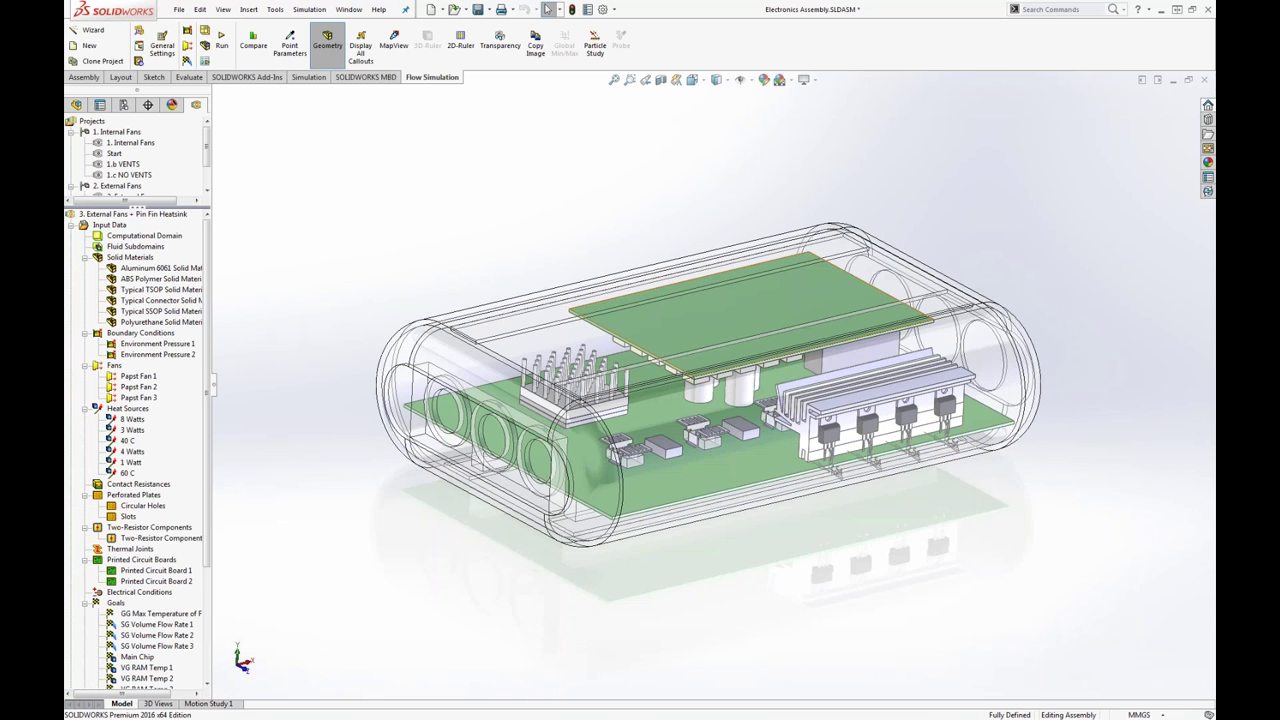
pyautogui.scroll(-2, 753, 288)
pyautogui.hotkey('ctrl', '7')
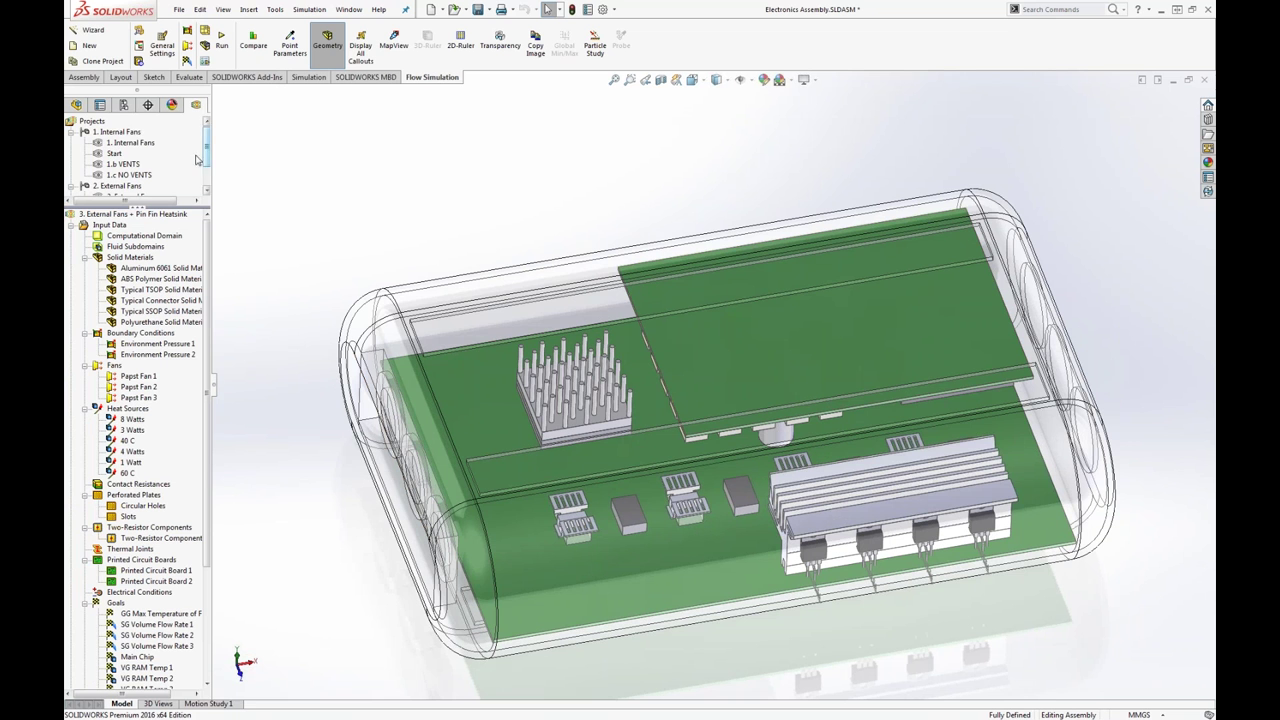
pyautogui.doubleClick(130, 143)
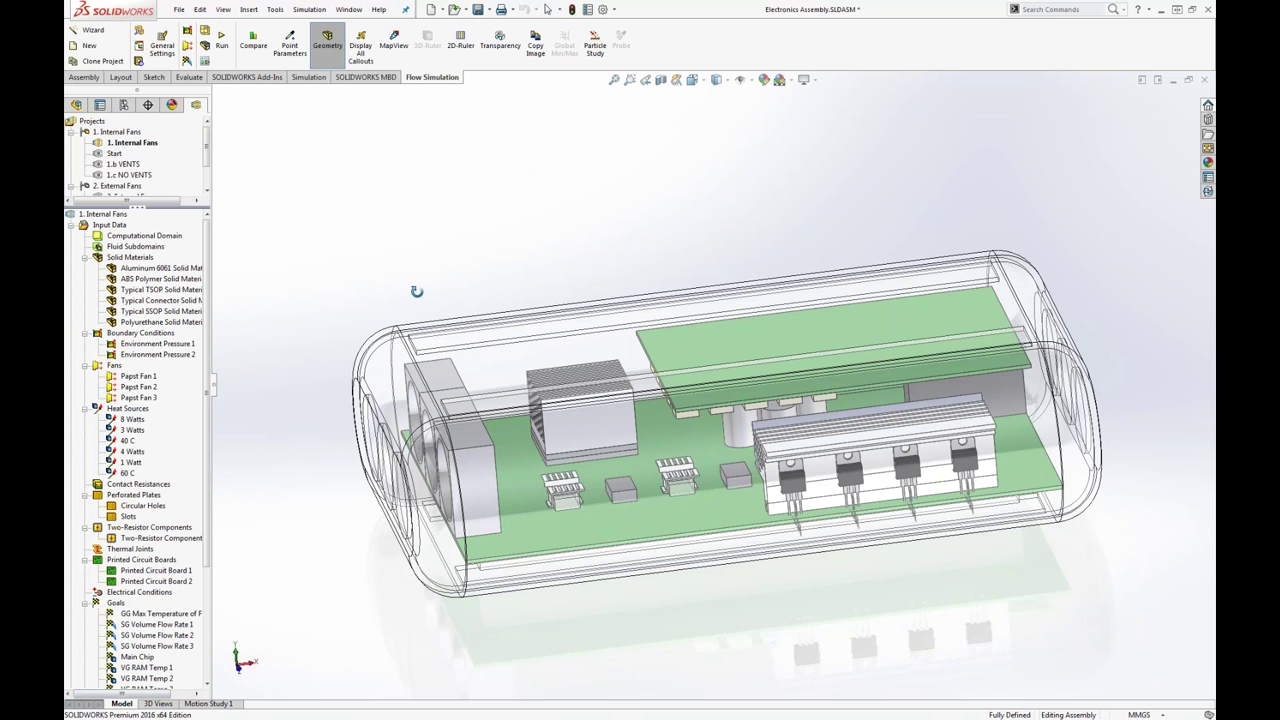
# - Examine the internal fans, finned heatsinks, chips and circuit boards inside the transparent electronics enclosure
pyautogui.scroll(-4, 496, 402)
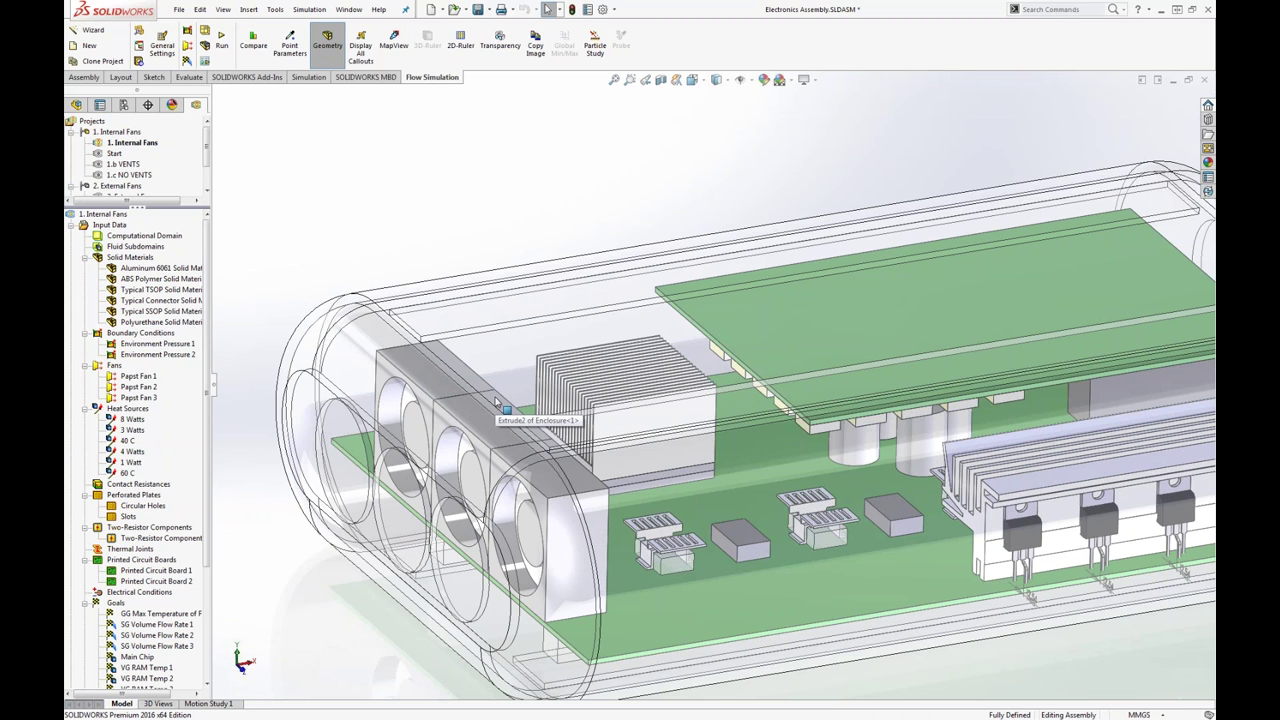
pyautogui.scroll(2, 496, 402)
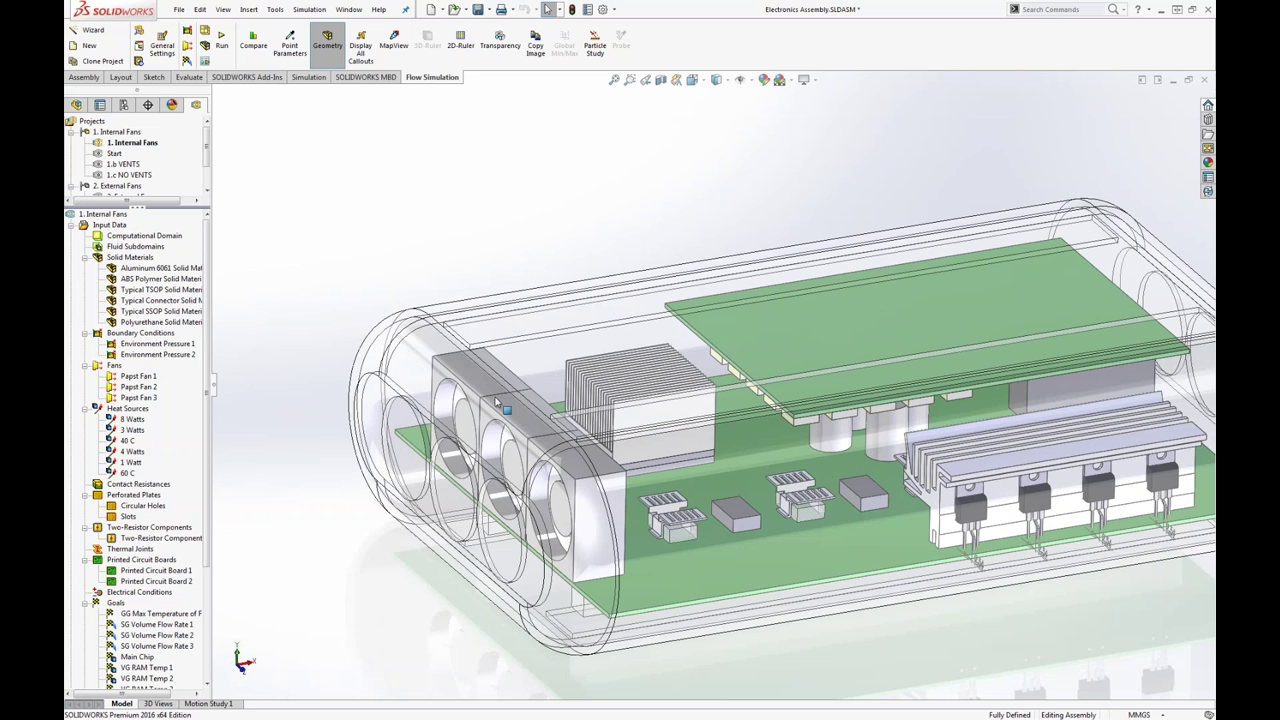
pyautogui.scroll(-2, 496, 402)
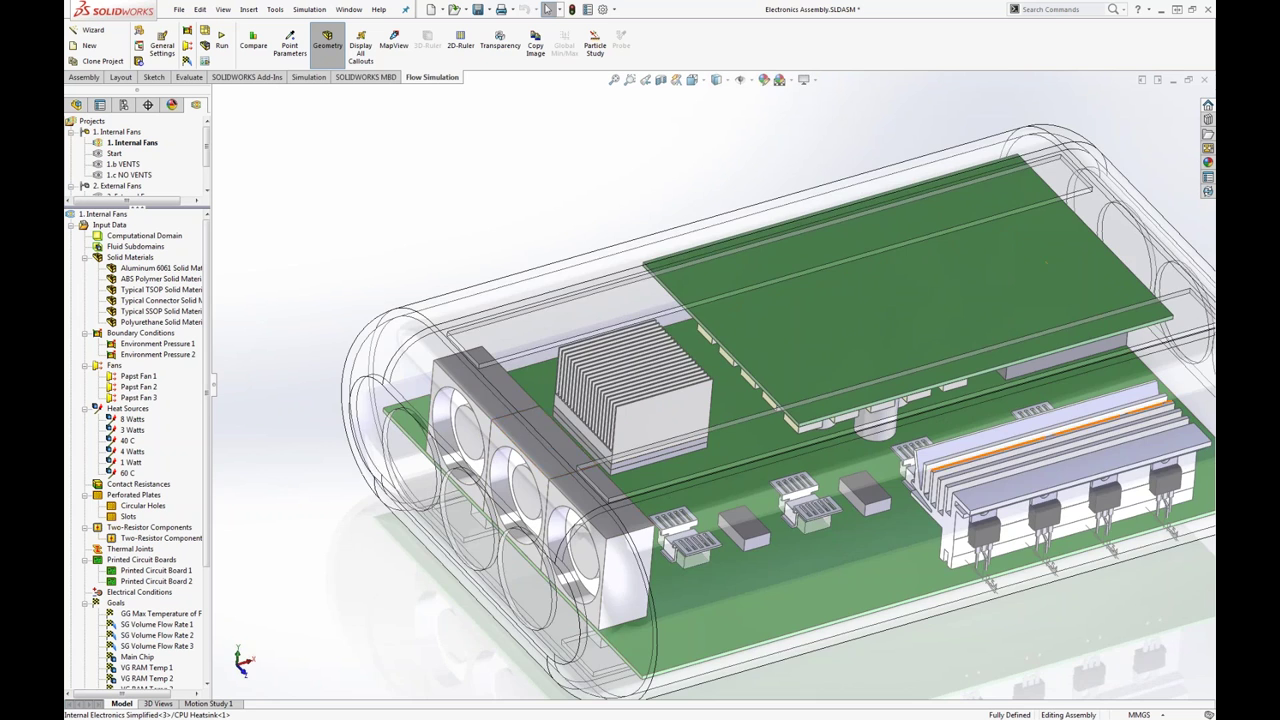
pyautogui.scroll(2, 712, 400)
pyautogui.moveTo(712, 400); pyautogui.dragTo(808, 410, button='middle')
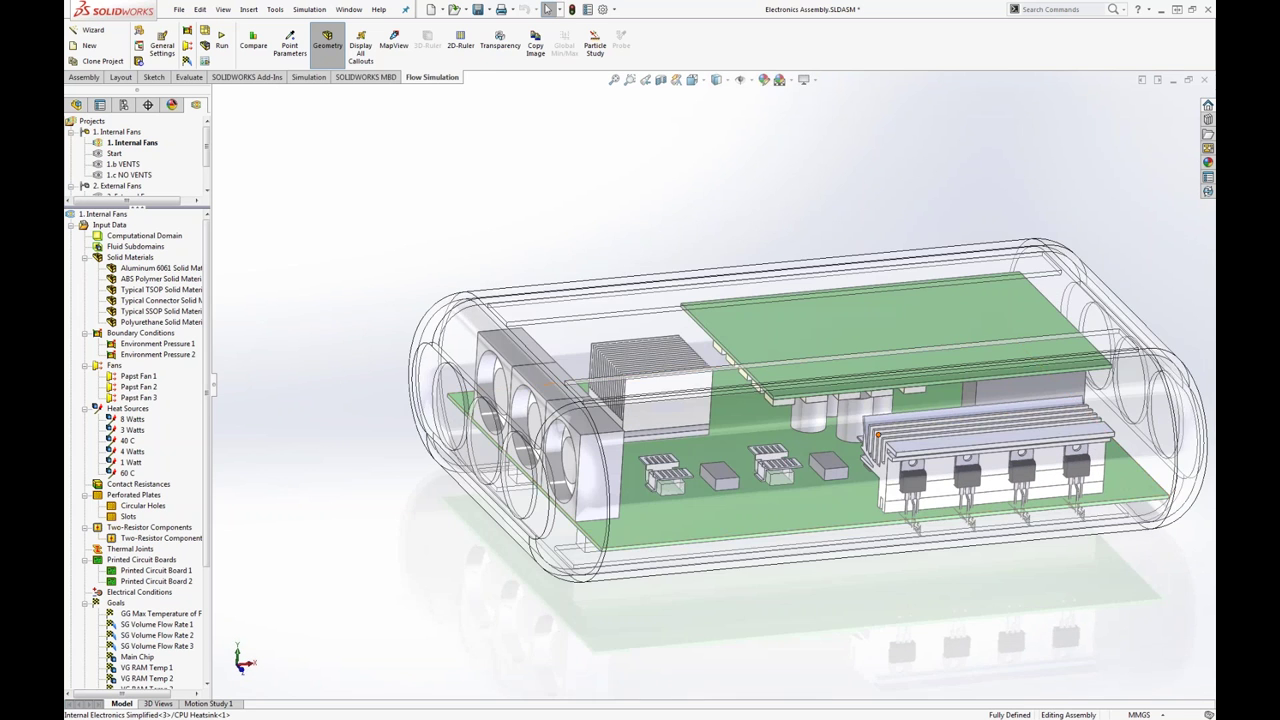
pyautogui.scroll(-2, 824, 452)
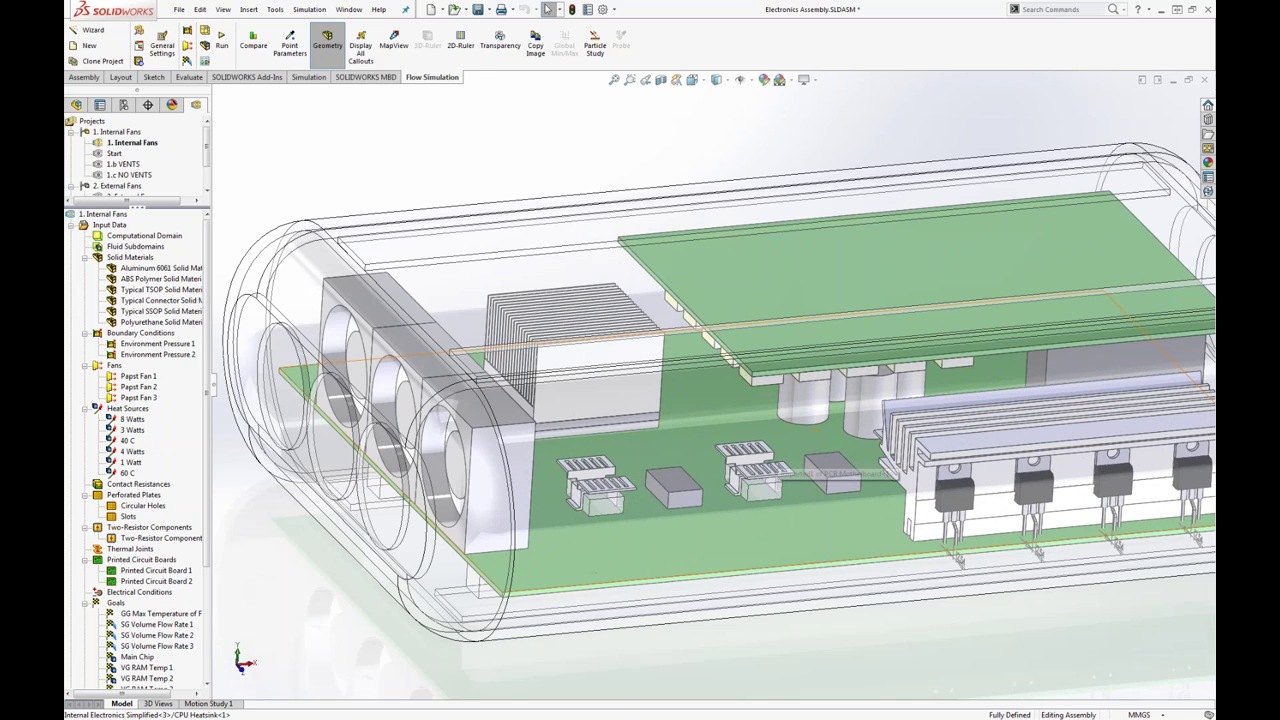
pyautogui.moveTo(730, 462); pyautogui.dragTo(715, 430, button='middle')
pyautogui.scroll(1, 743, 381)
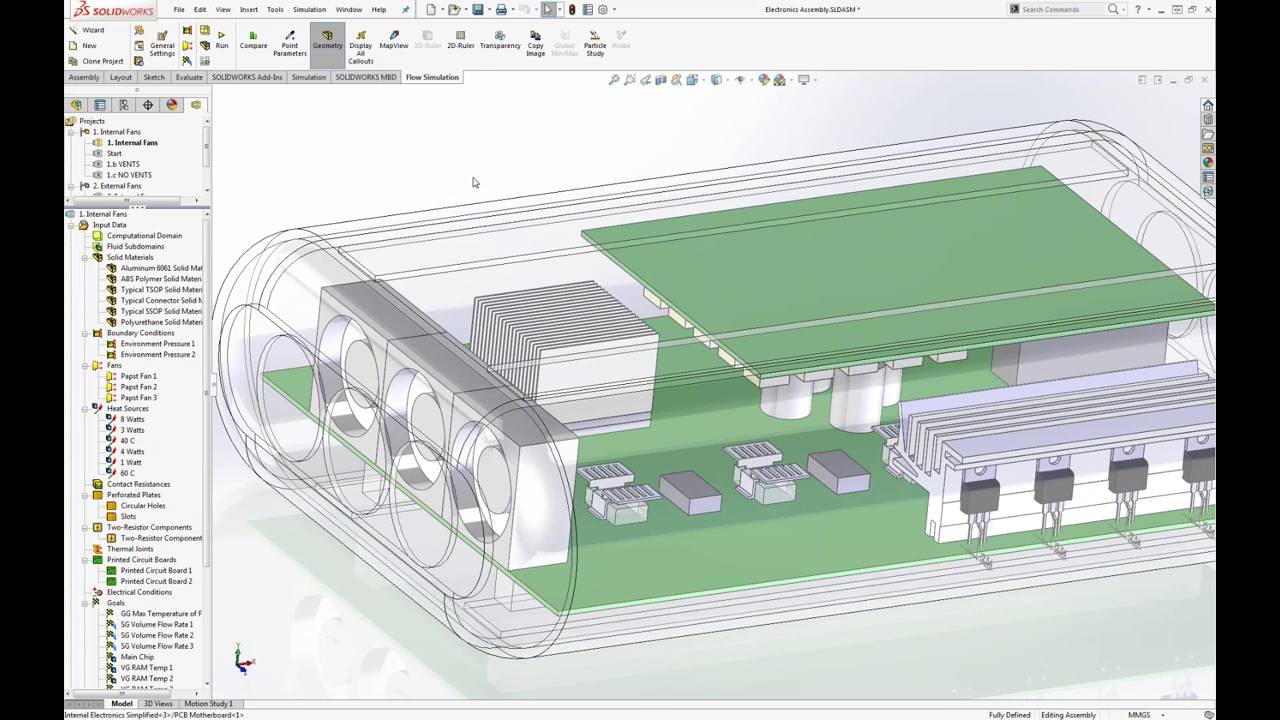
# - Show the two alternative designs by activating the 2. External Fans and 3. External Fans + Pin Fin Heatsink projects in turn
pyautogui.scroll(-1, 140, 182)
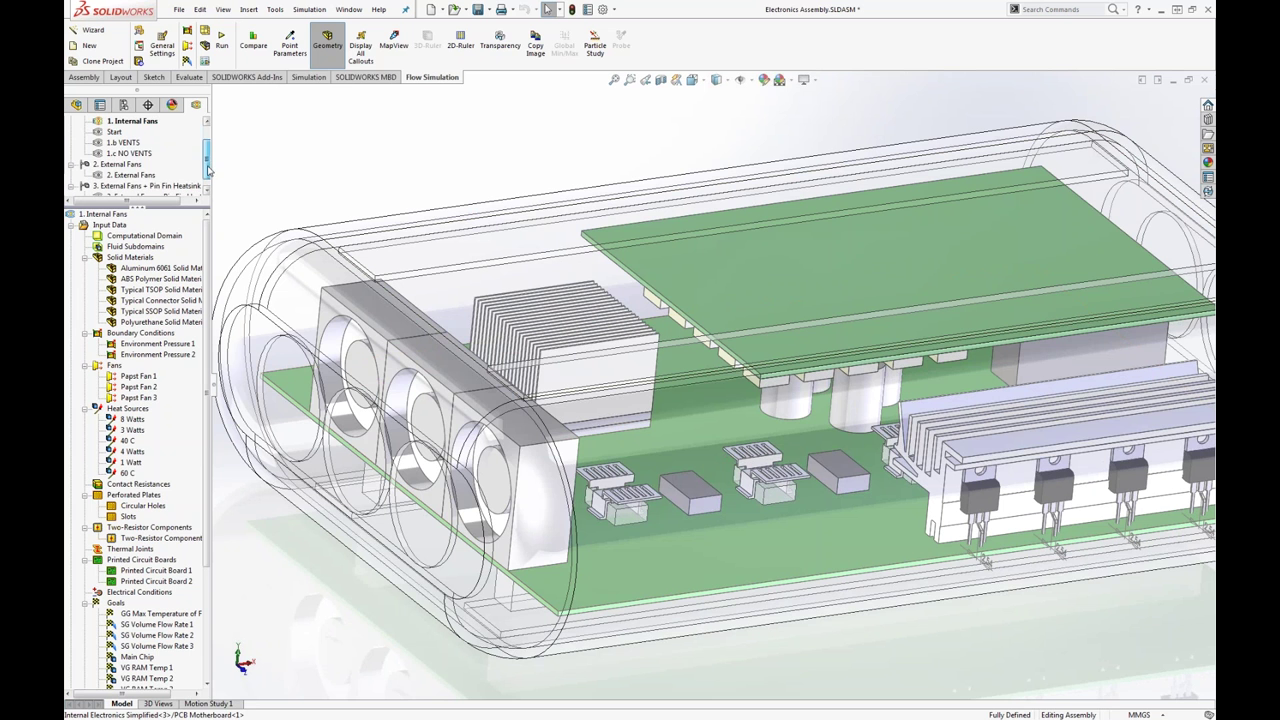
pyautogui.doubleClick(133, 177)
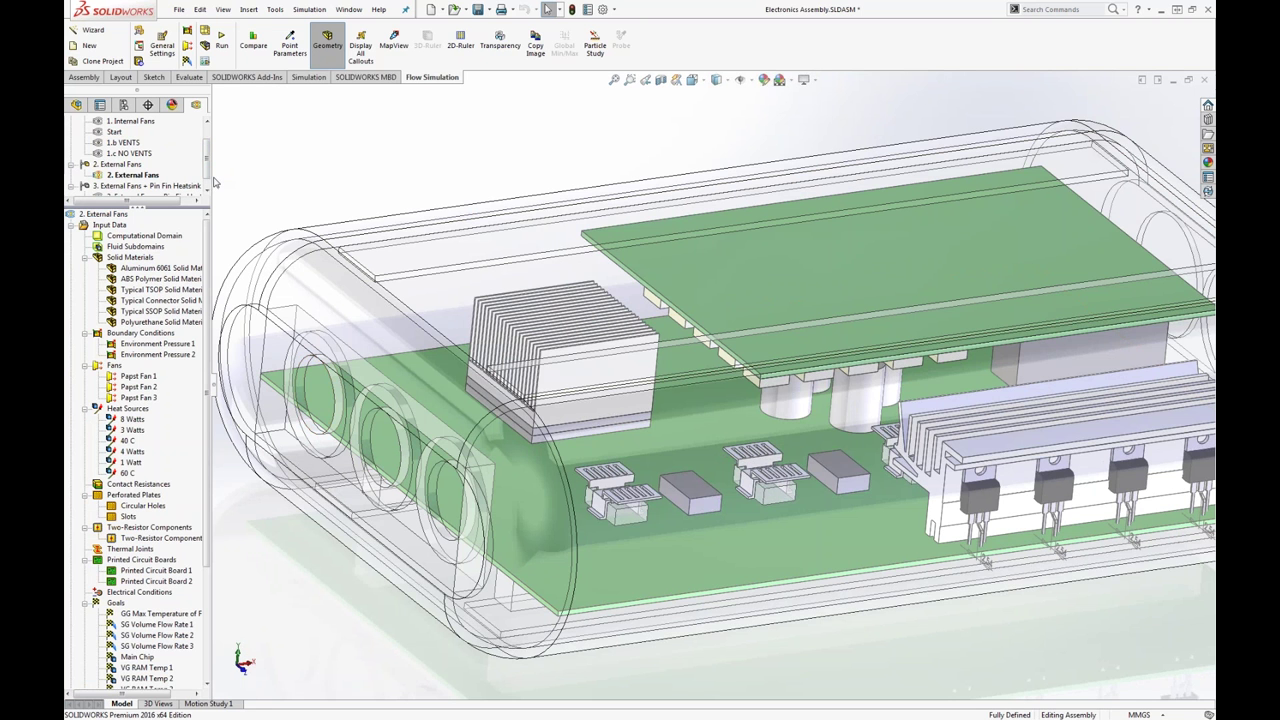
pyautogui.scroll(-1, 148, 187)
pyautogui.doubleClick(148, 187)
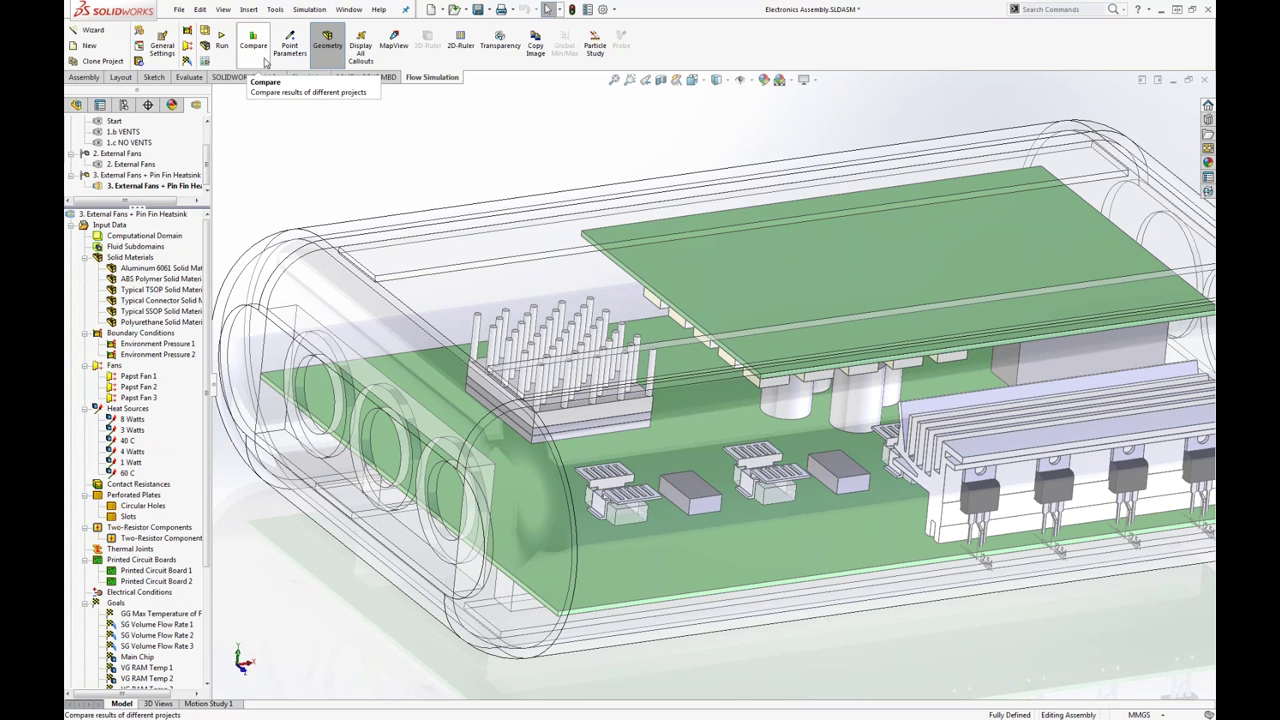
# - Reactivate the 1. Internal Fans project and load its calculation results
pyautogui.scroll(1, 120, 148)
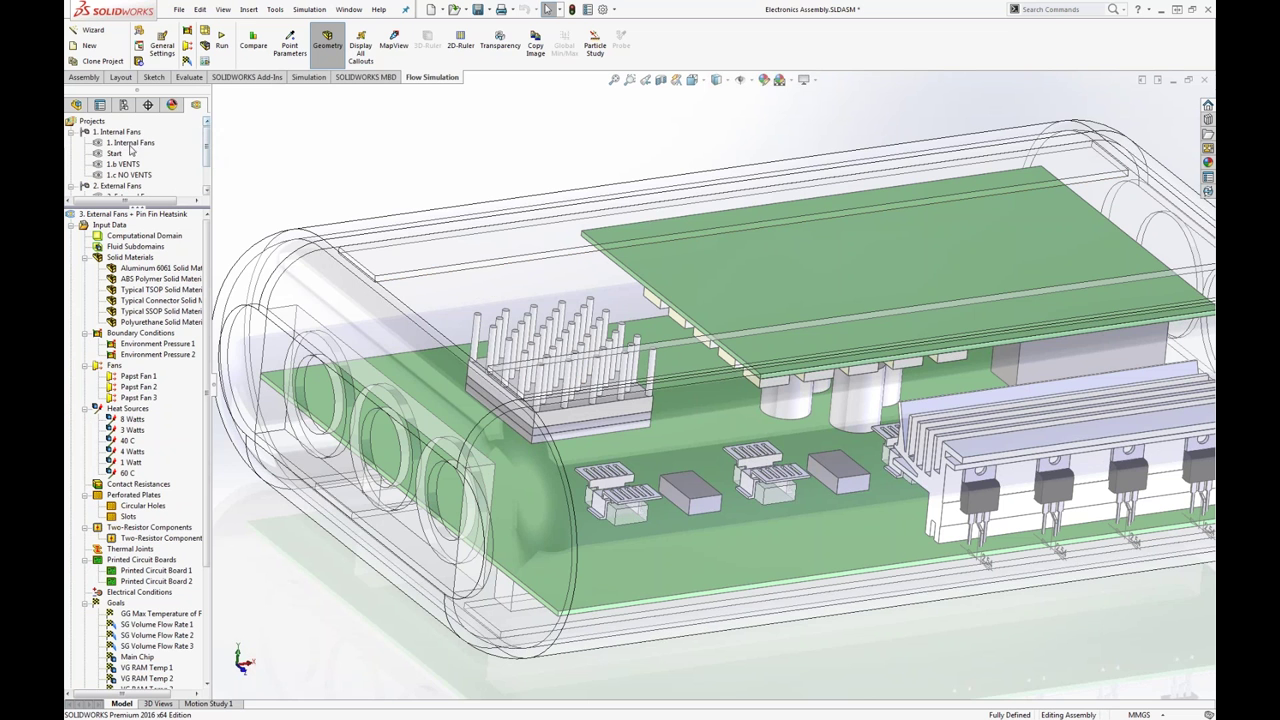
pyautogui.doubleClick(120, 146)
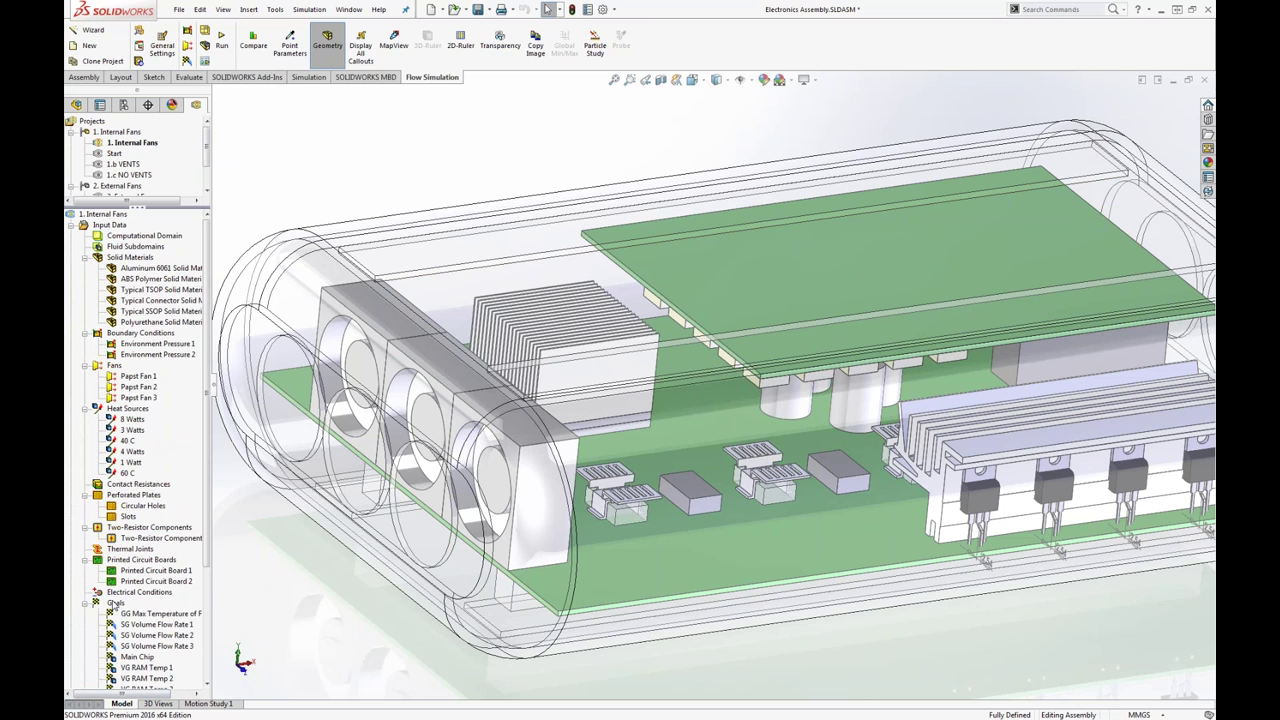
pyautogui.scroll(-5, 117, 605)
pyautogui.rightClick(135, 678)
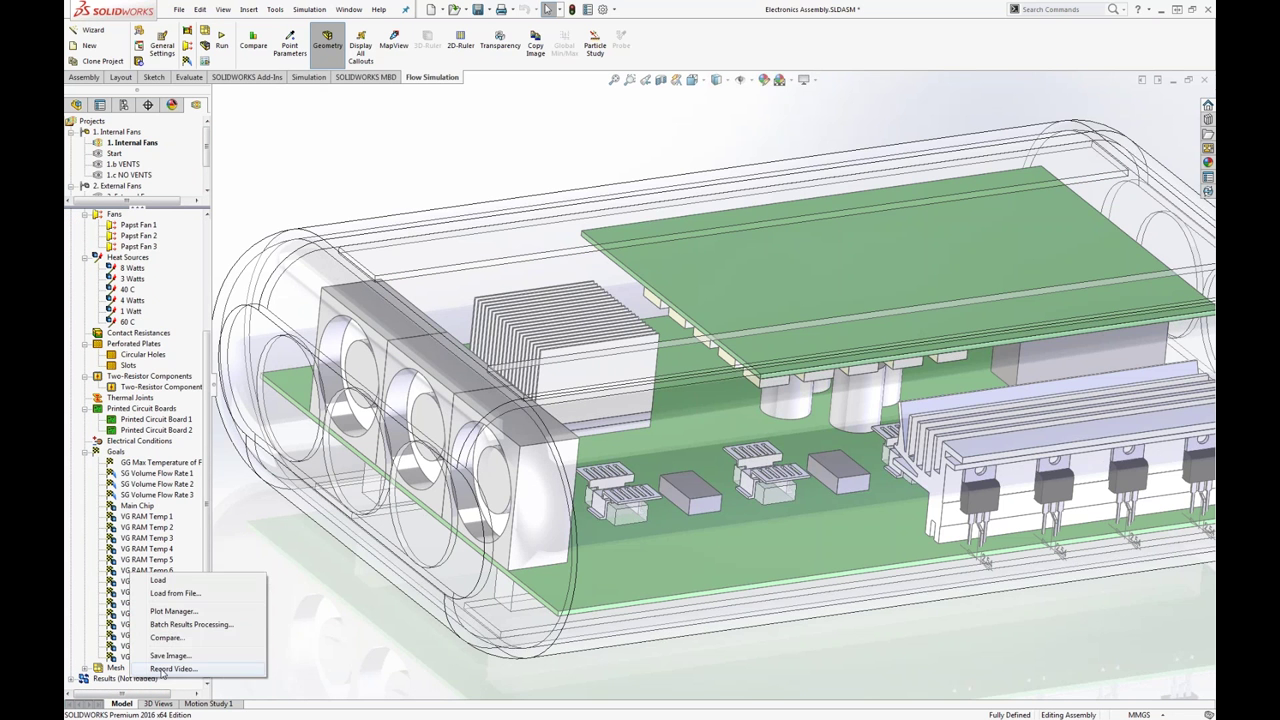
pyautogui.click(160, 593)
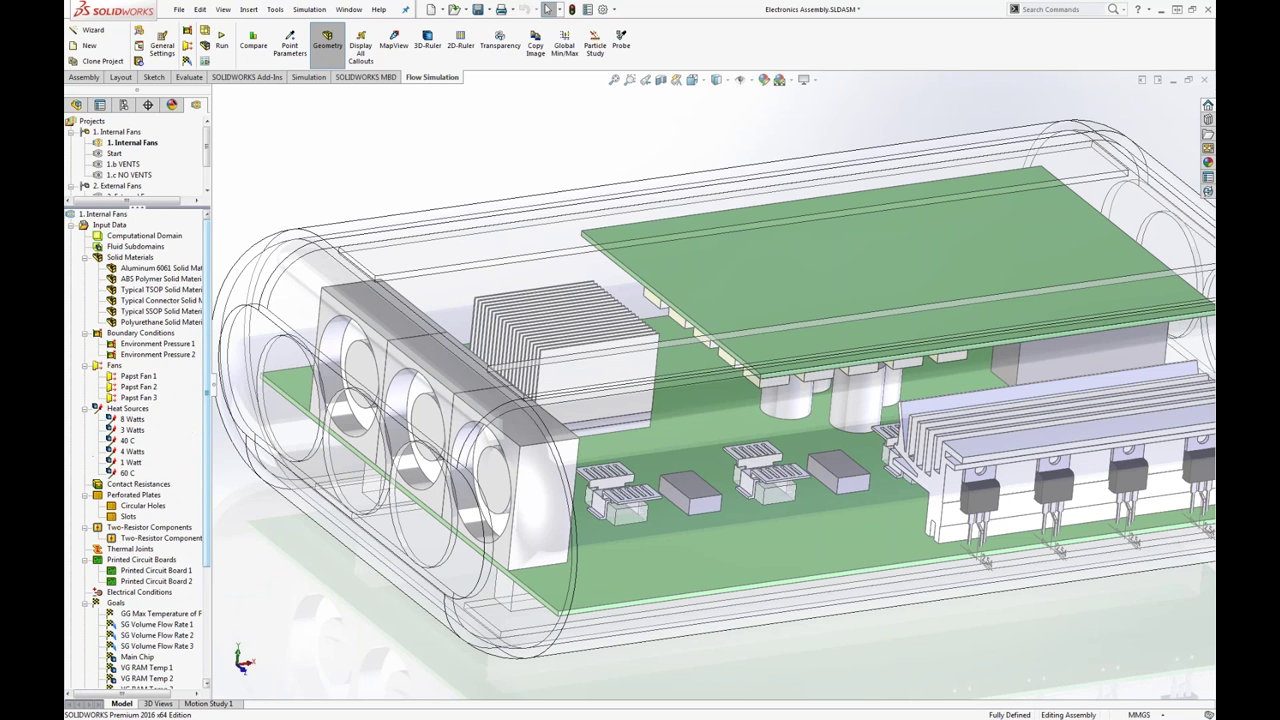
# - Show the temperature contours of Cut Plot 1 for the 1. Internal Fans project
pyautogui.scroll(-12, 74, 681)
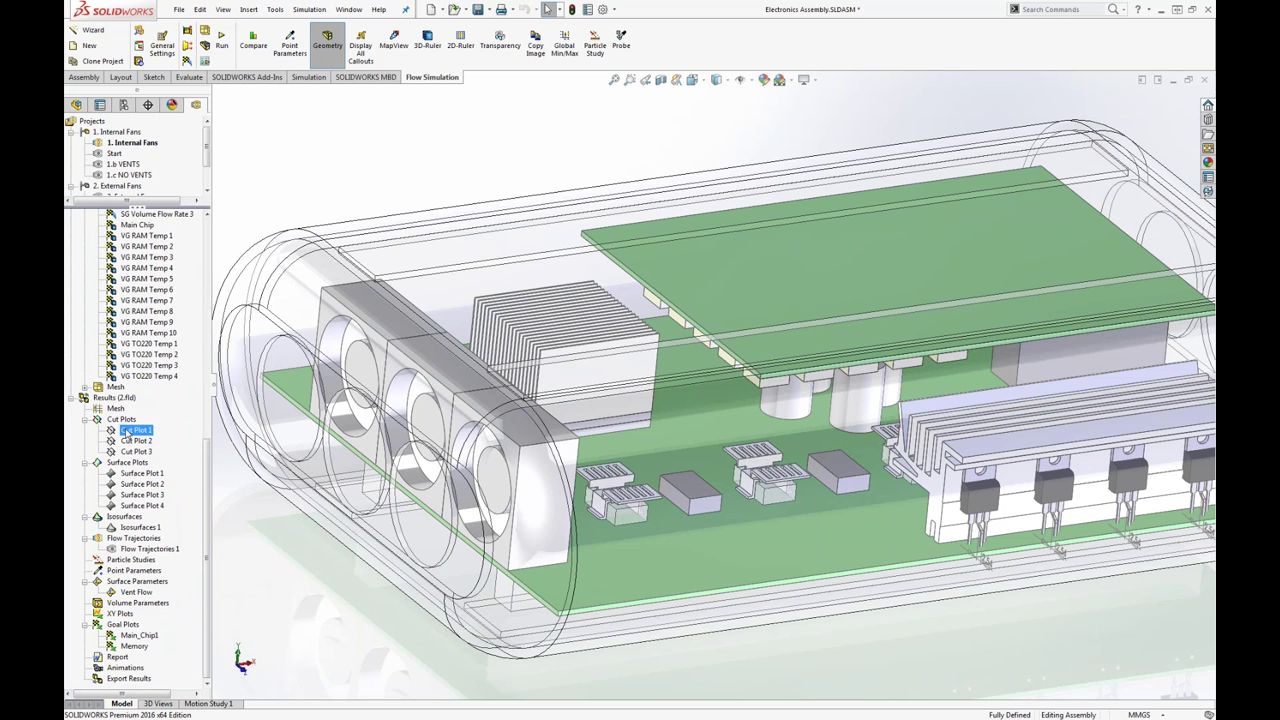
pyautogui.rightClick(130, 431)
pyautogui.click(178, 456)
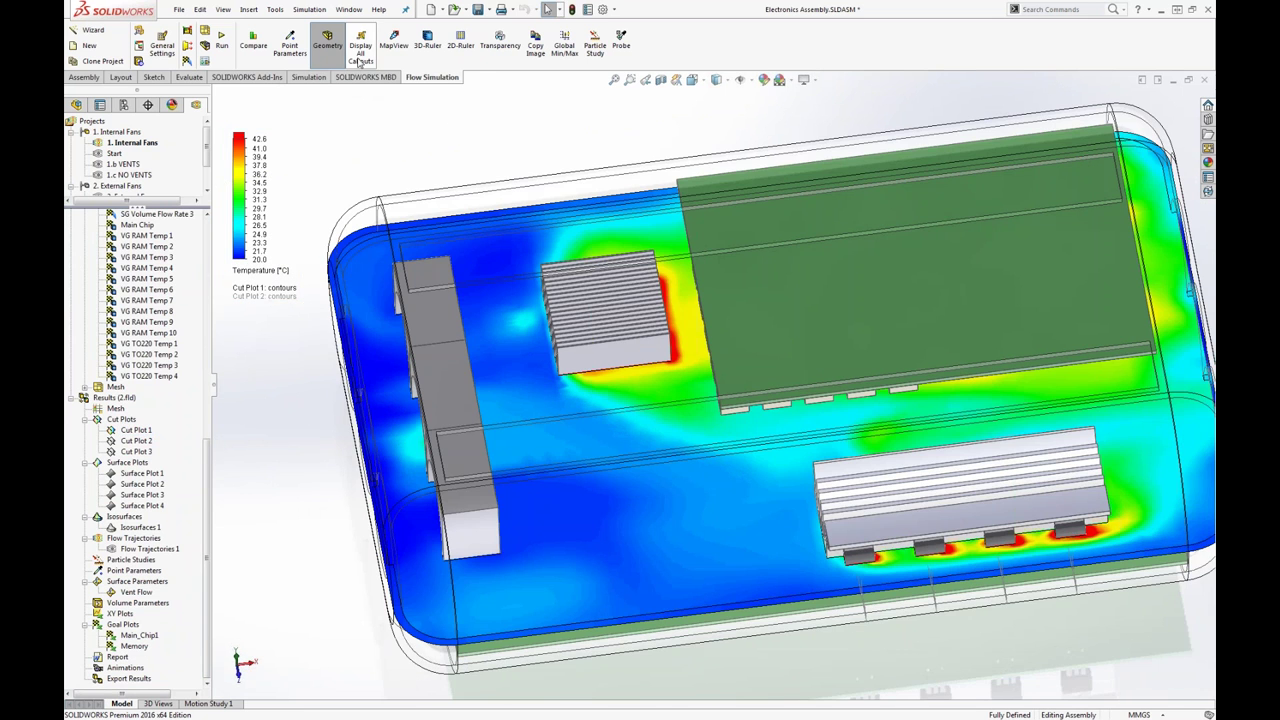
# - Hide the model geometry and shift the Cut Plot 1 plane so it slices through the heatsink fins
pyautogui.click(328, 45)
pyautogui.moveTo(685, 180); pyautogui.dragTo(801, 253, button='middle')
pyautogui.scroll(3, 782, 267)
pyautogui.click(136, 430)
pyautogui.moveTo(748, 405)
pyautogui.mouseDown()
pyautogui.moveTo(763, 372)
pyautogui.moveTo(754, 407)
pyautogui.moveTo(754, 392)
pyautogui.mouseUp()
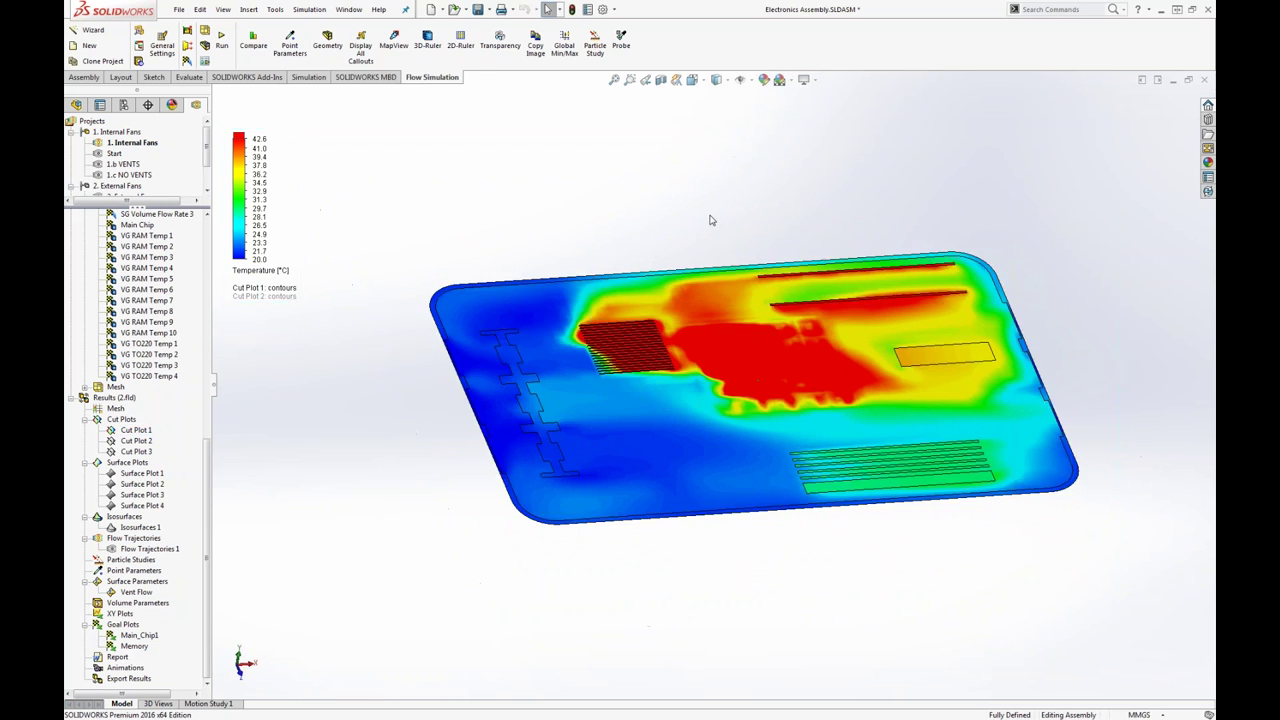
# - Compare Cut Plot 1, Main_Chip1 and Memory across 1. Internal Fans, 2. External Fans and 3. External Fans + Pin Fin Heatsink, enlarging the comparison area
pyautogui.click(253, 42)
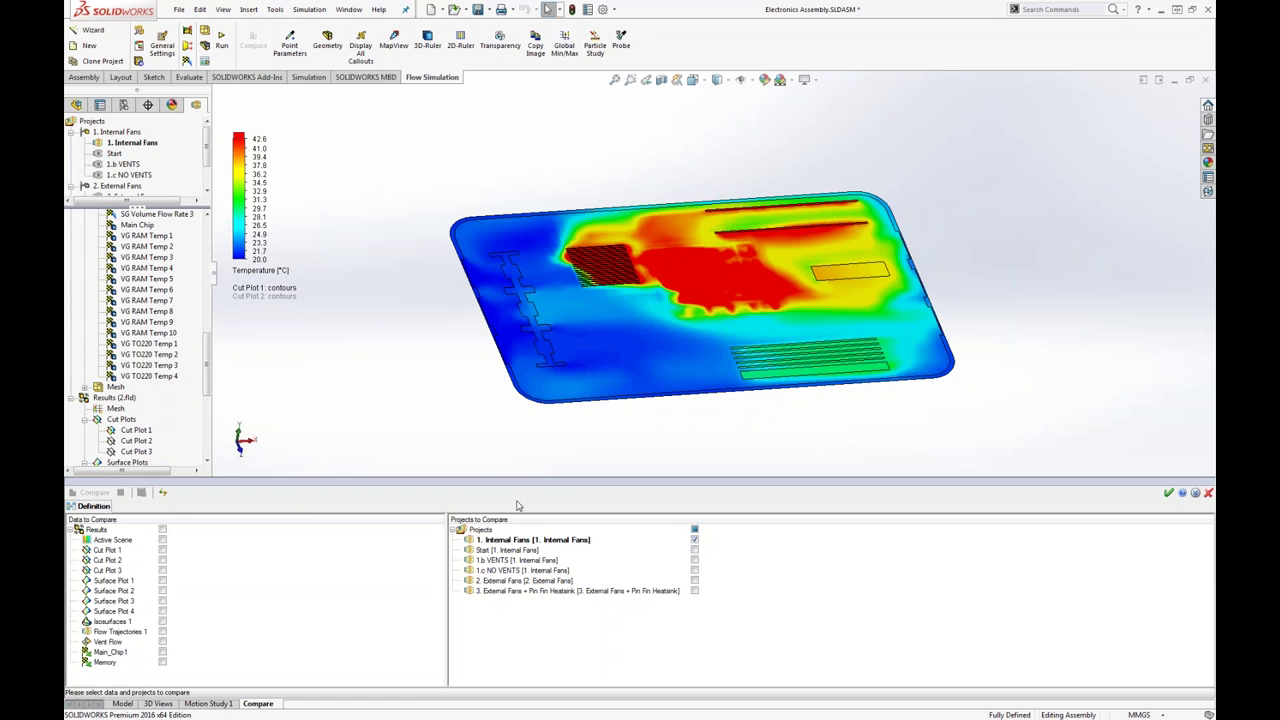
pyautogui.click(163, 550)
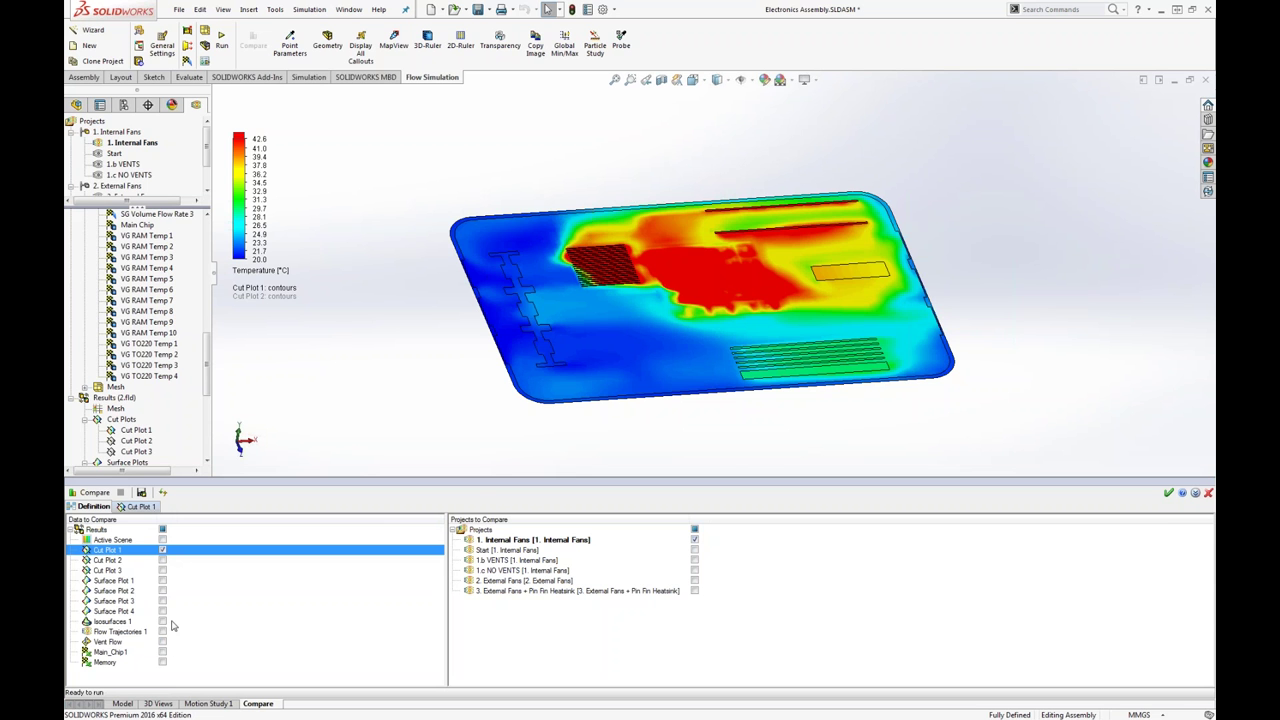
pyautogui.click(163, 652)
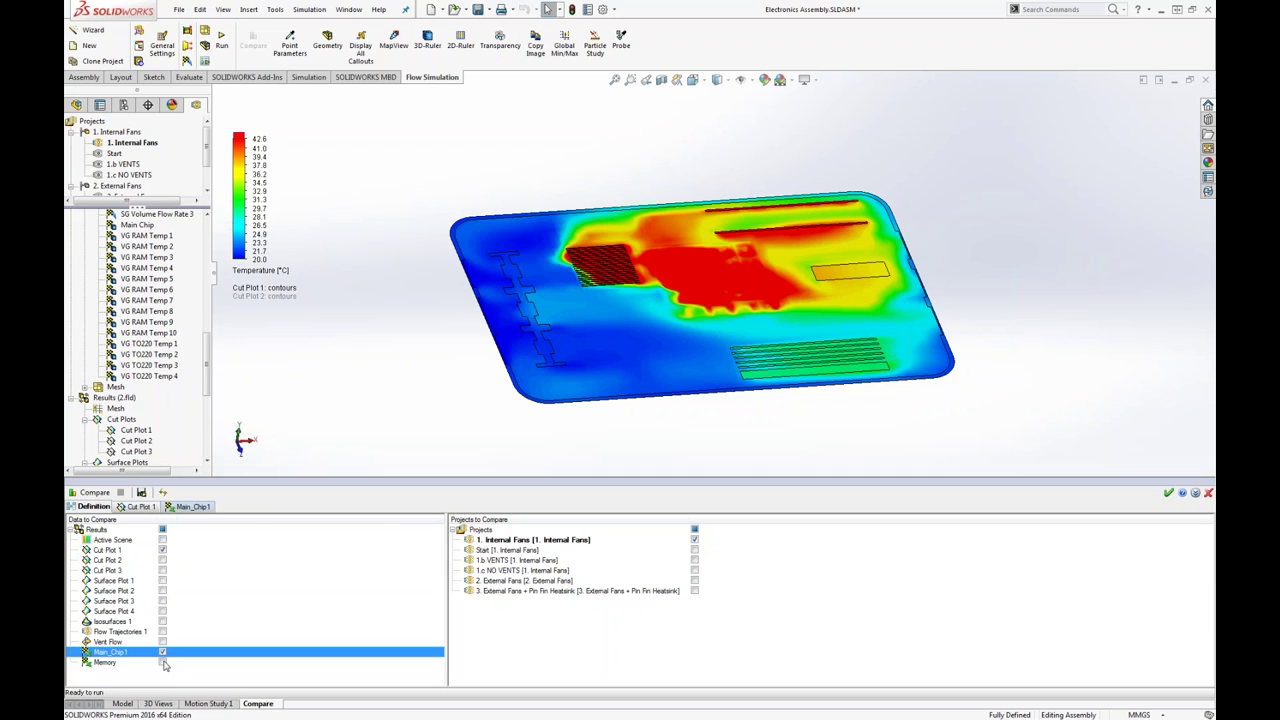
pyautogui.click(163, 662)
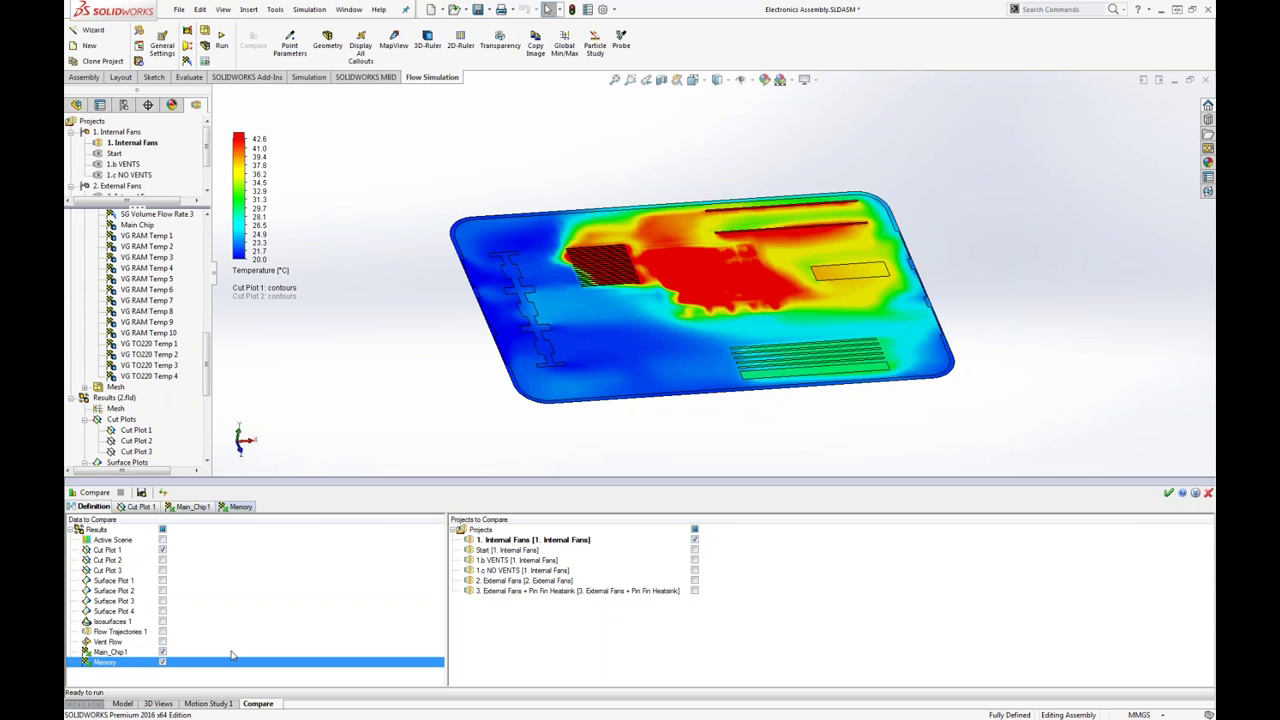
pyautogui.click(694, 580)
pyautogui.click(694, 591)
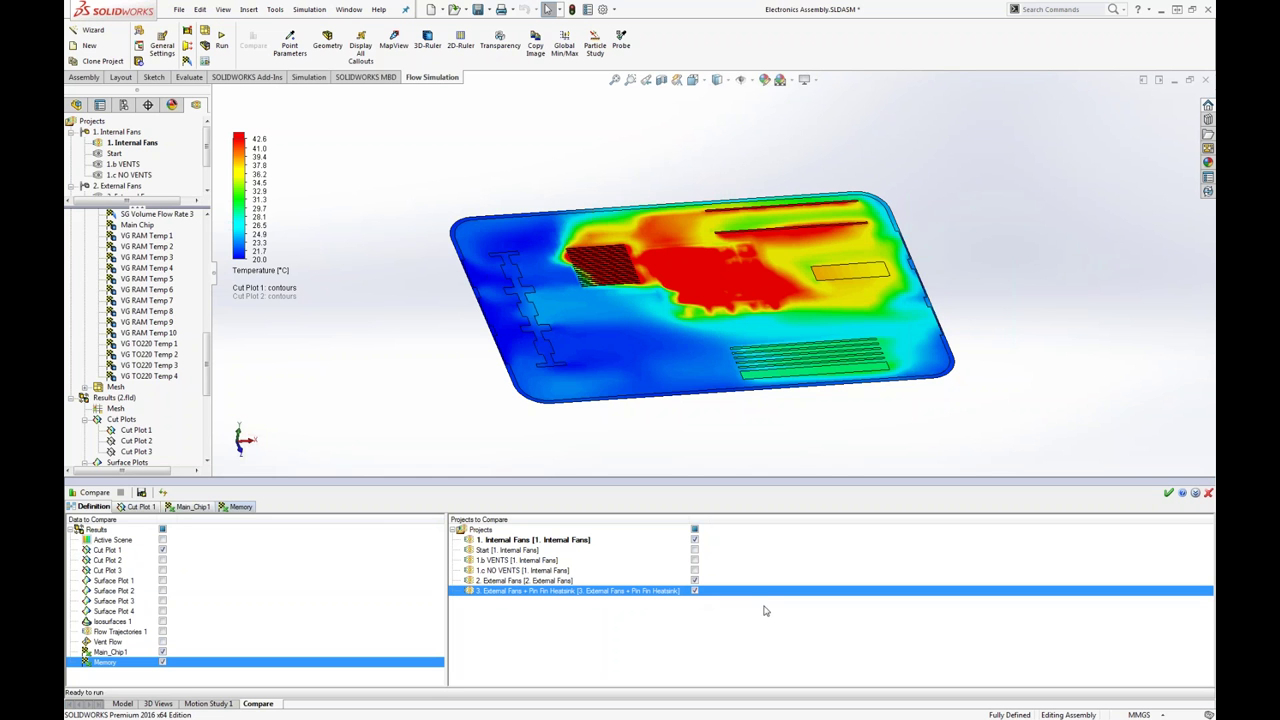
pyautogui.click(94, 492)
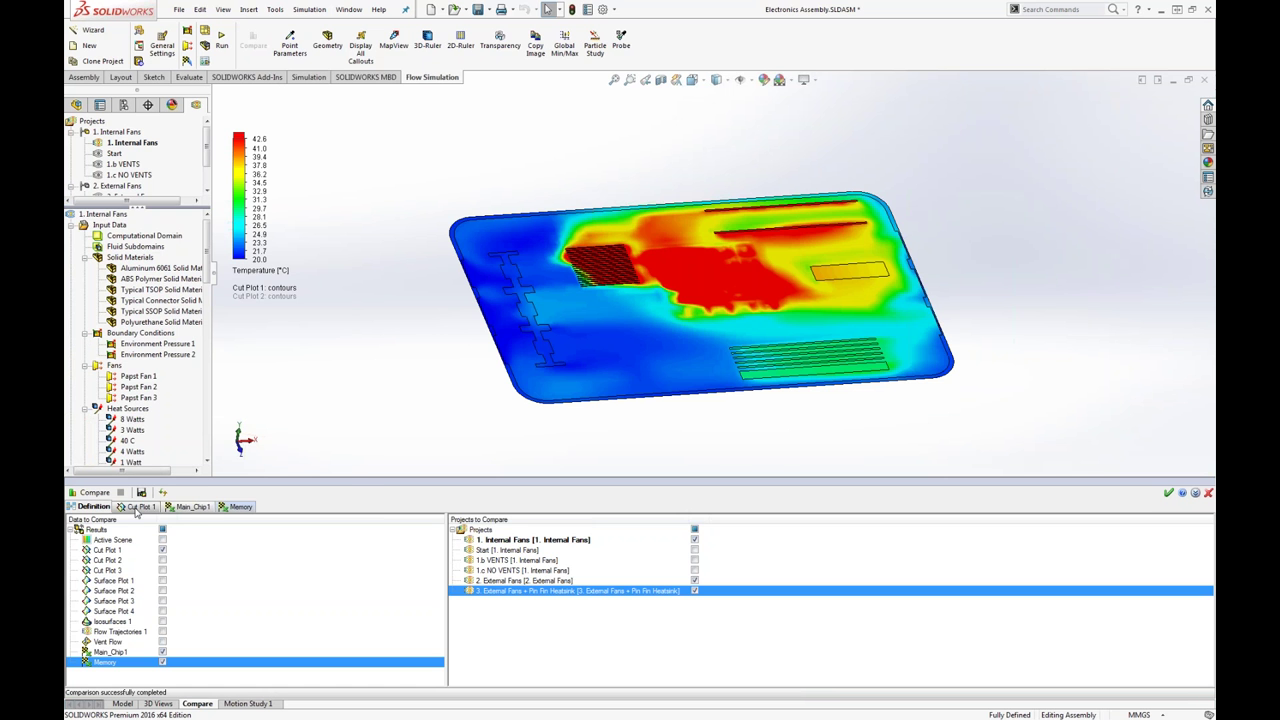
pyautogui.moveTo(349, 481); pyautogui.dragTo(337, 274)
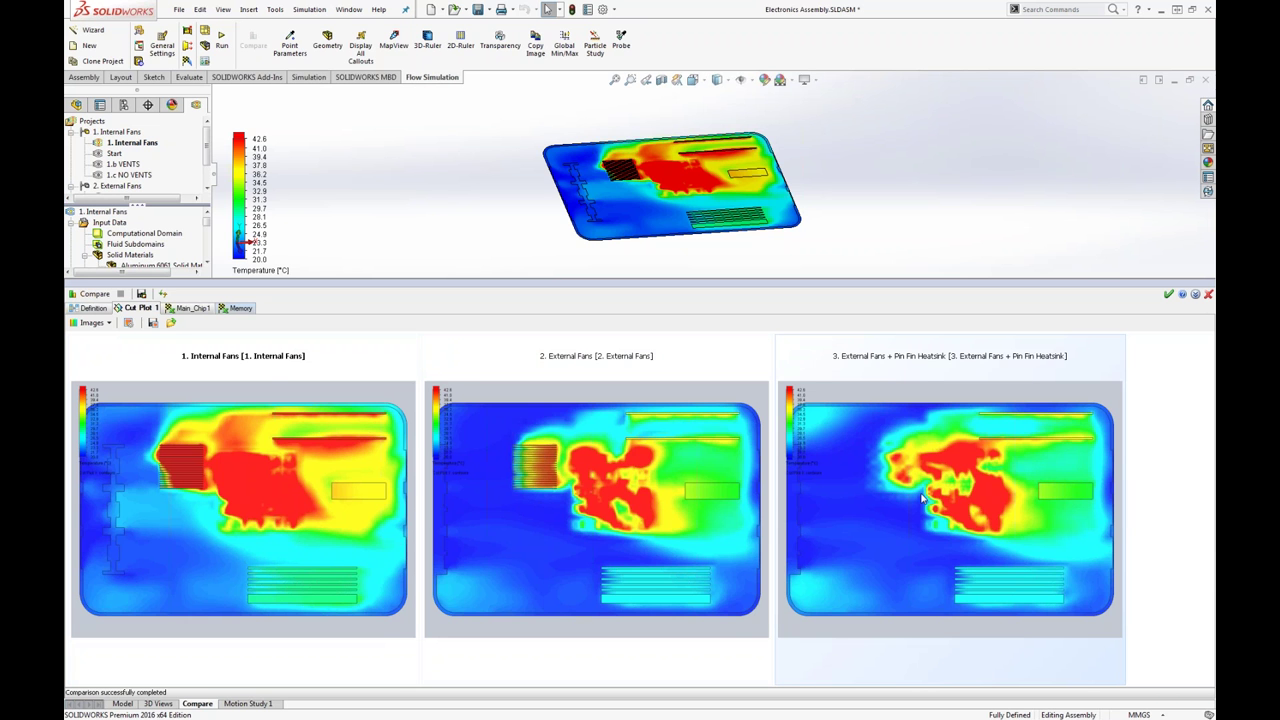
# - Highlight the minimum and maximum temperatures in the Main_Chip1 and Memory goal comparison tables
pyautogui.click(195, 309)
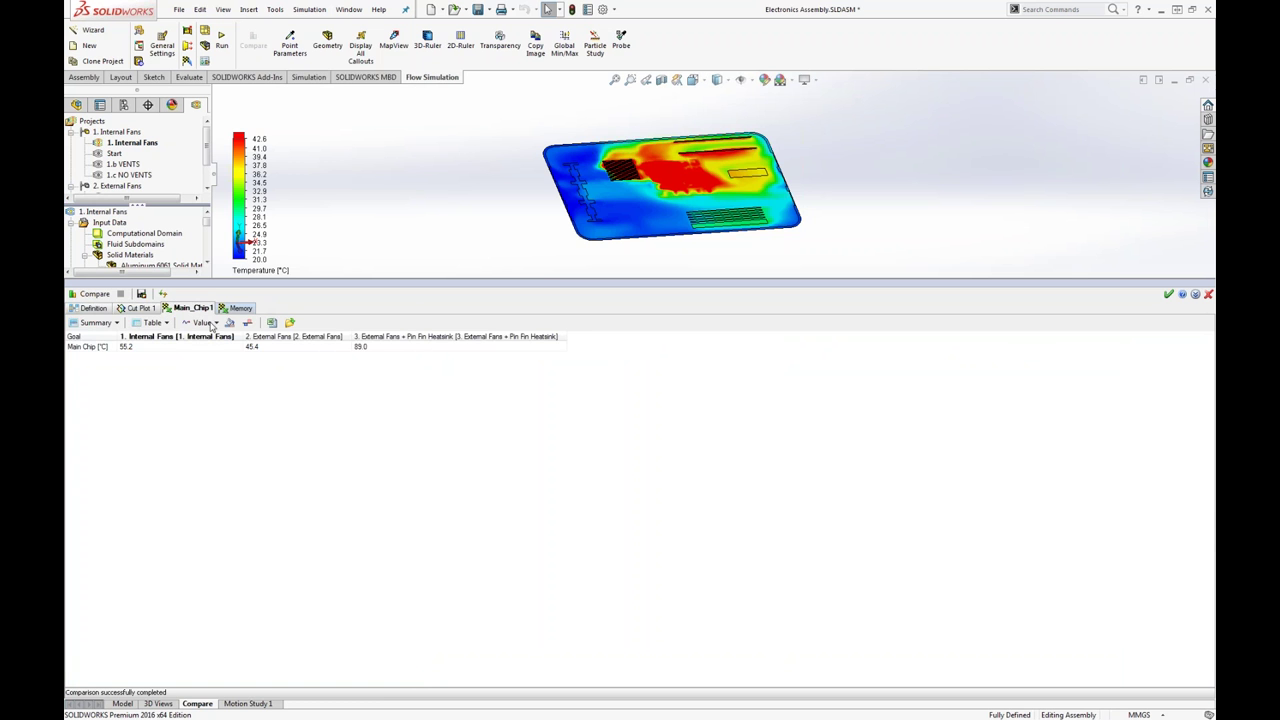
pyautogui.moveTo(299, 281); pyautogui.dragTo(285, 435)
pyautogui.click(230, 477)
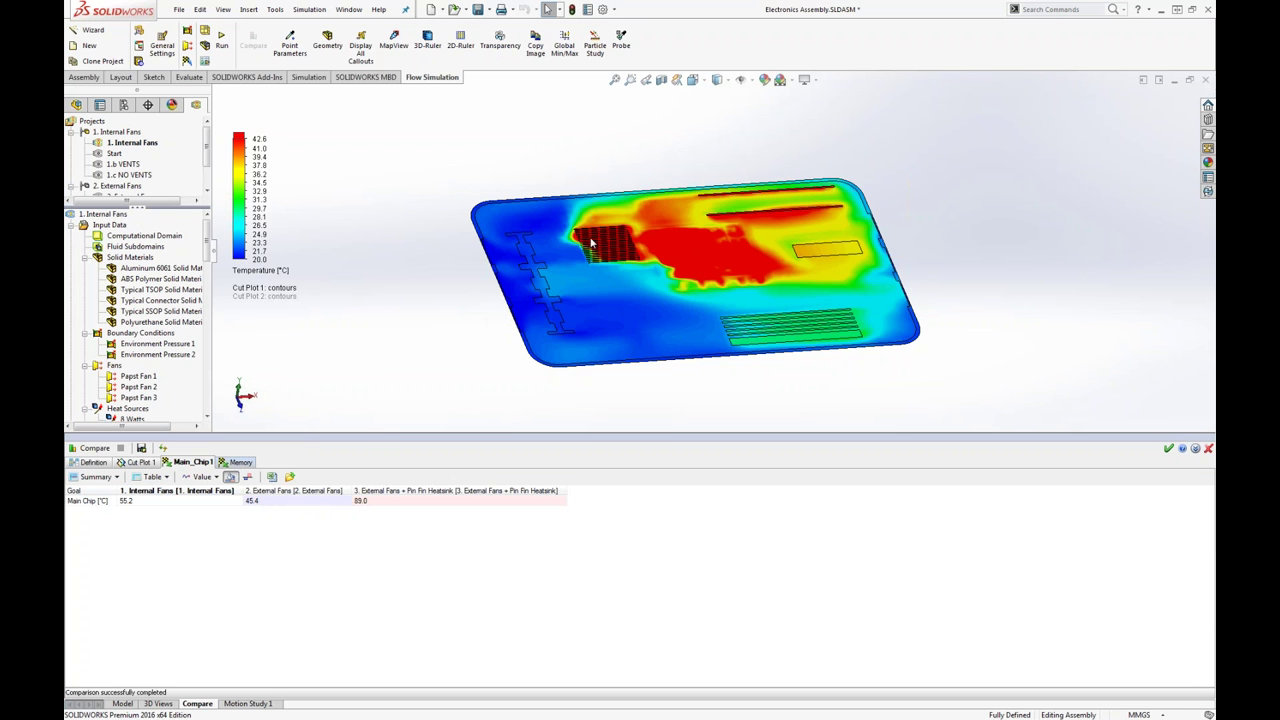
pyautogui.click(232, 464)
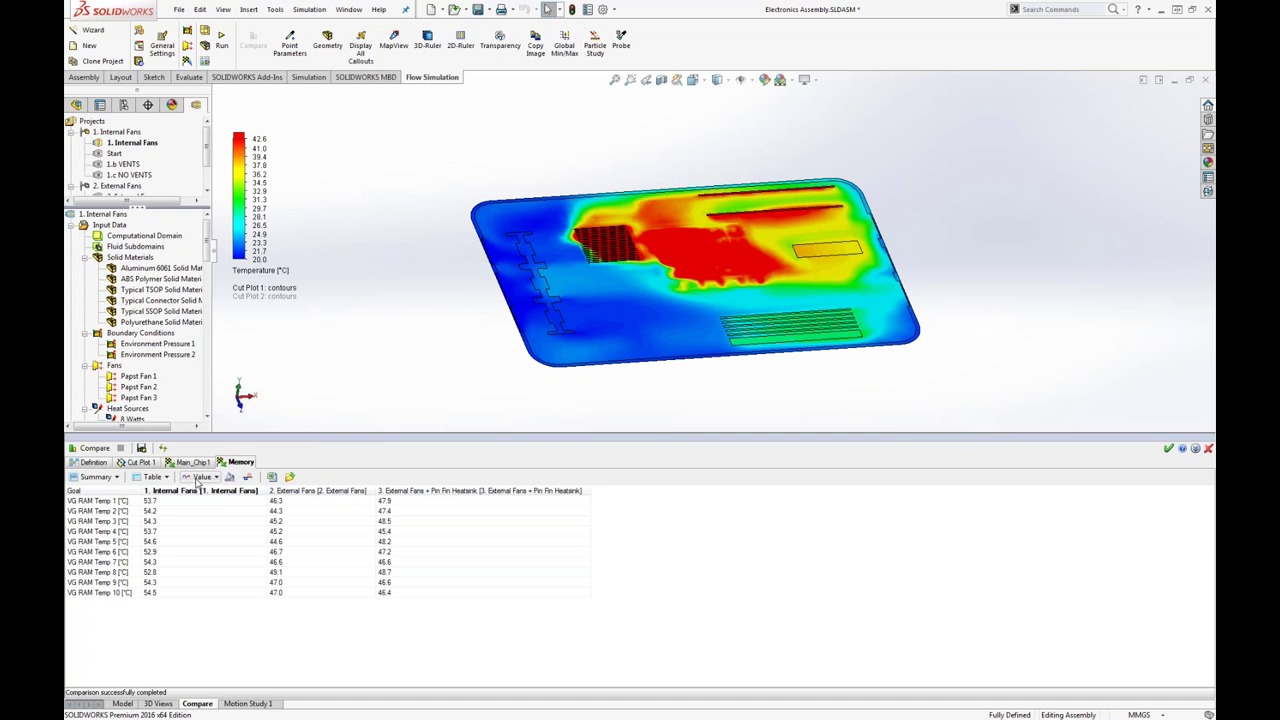
pyautogui.click(229, 477)
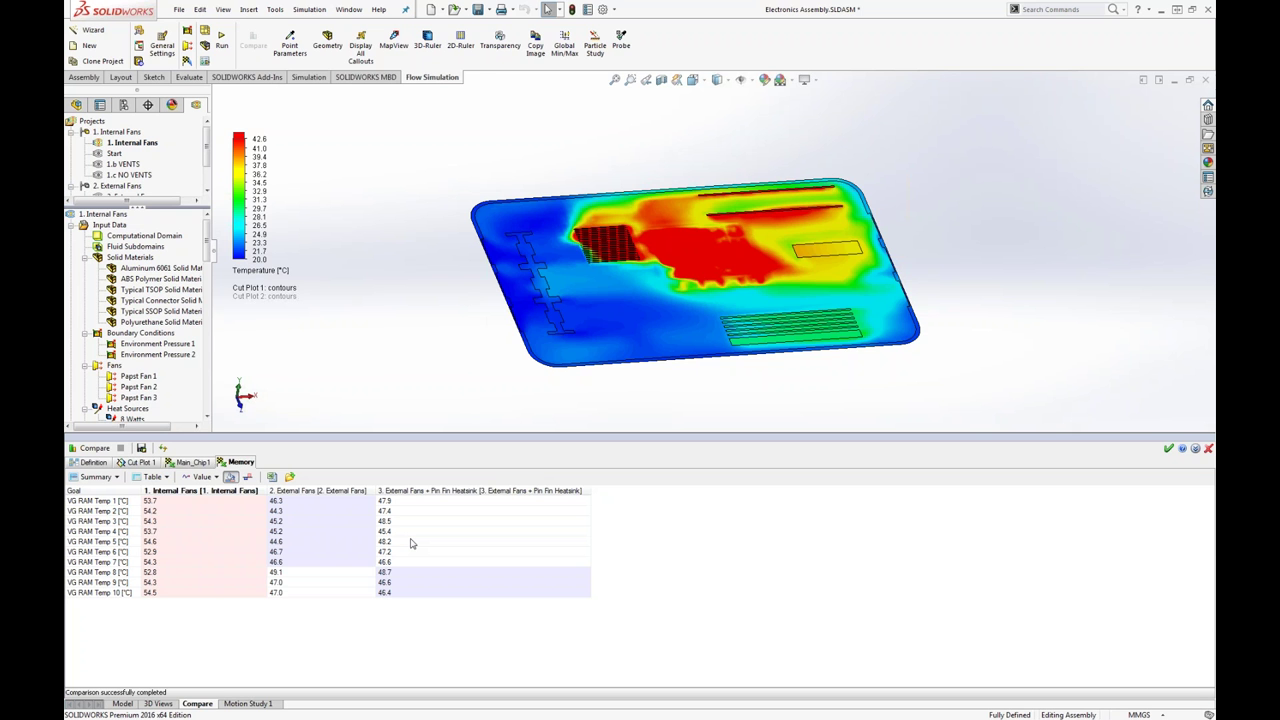
# - Close the comparison and the electronics assembly without saving the changes
pyautogui.click(1208, 448)
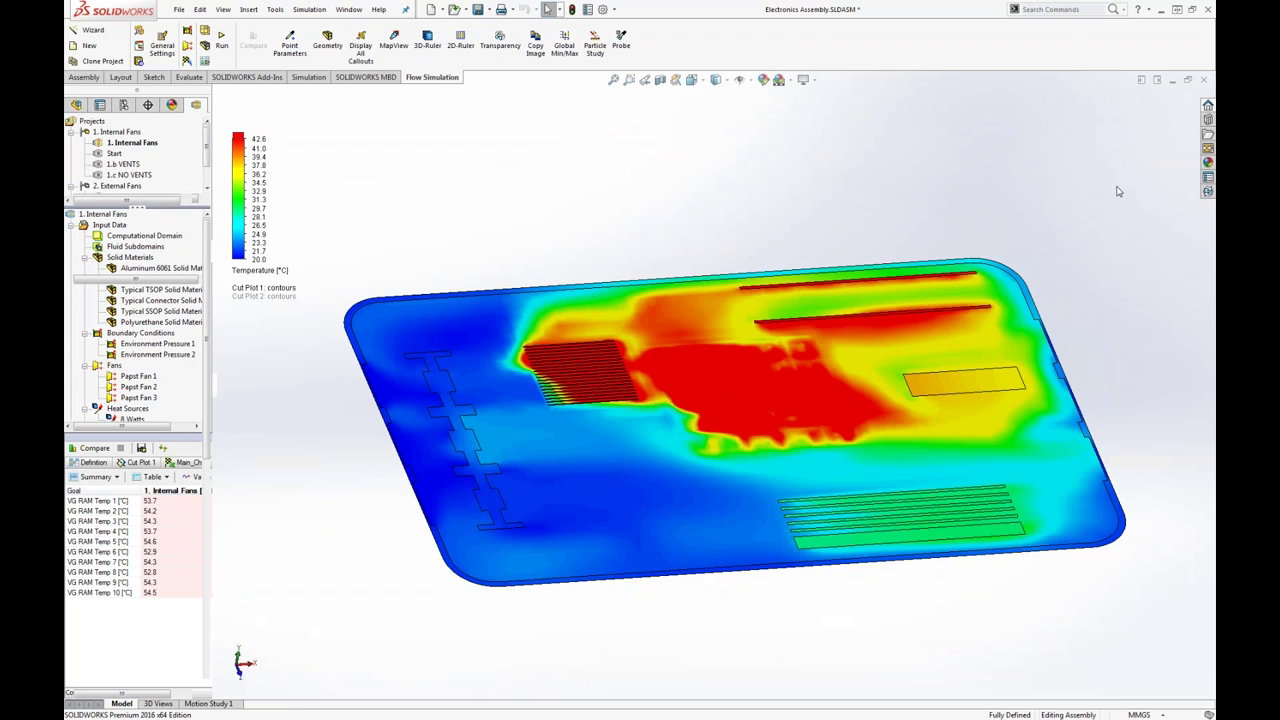
pyautogui.click(1203, 79)
pyautogui.click(582, 372)
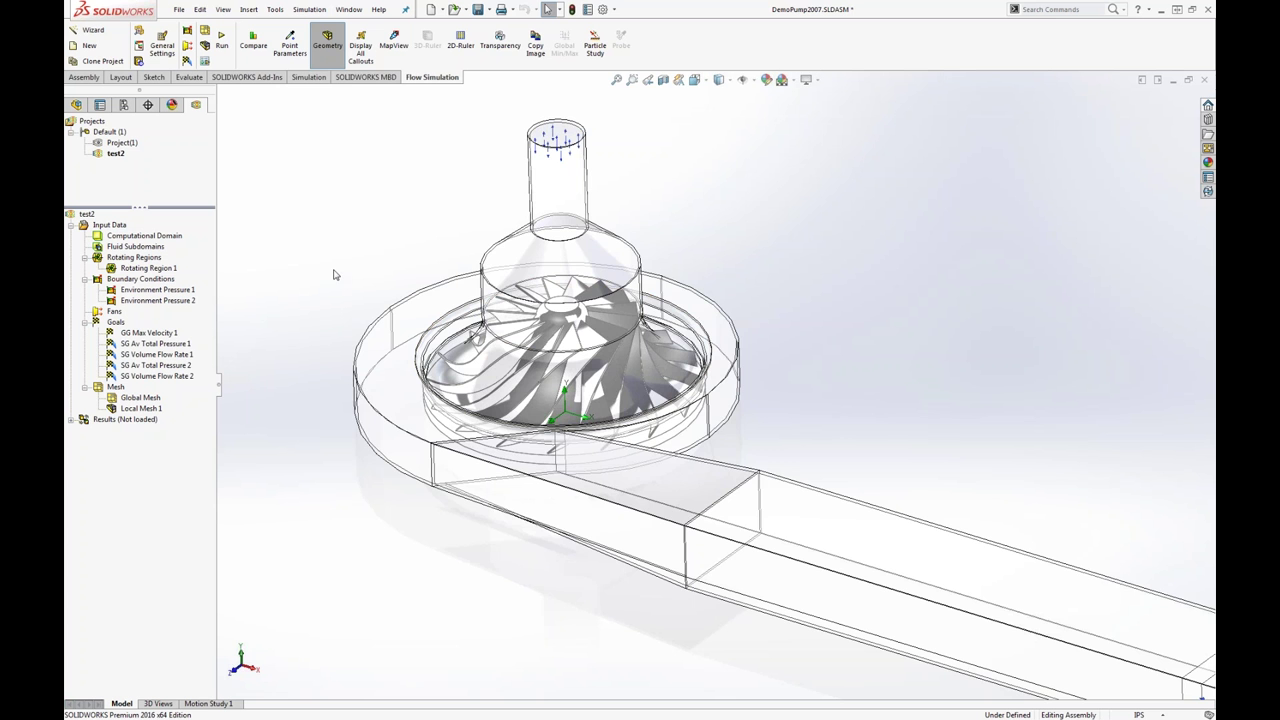
# - Start a new flow project with the wizard, named Project(2), in the current configuration of the pump assembly
pyautogui.scroll(3, 658, 363)
pyautogui.scroll(-4, 746, 345)
pyautogui.moveTo(746, 345); pyautogui.dragTo(600, 340, button='middle')
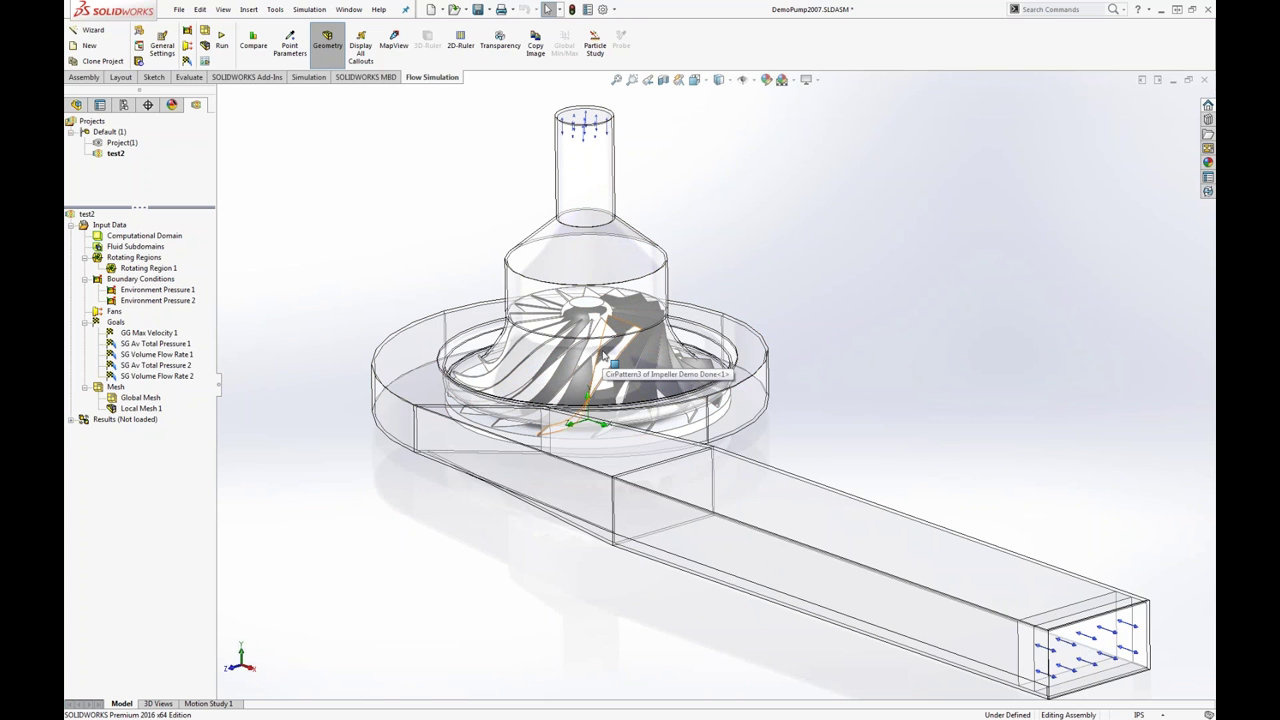
pyautogui.click(93, 33)
pyautogui.moveTo(587, 238); pyautogui.dragTo(646, 278)
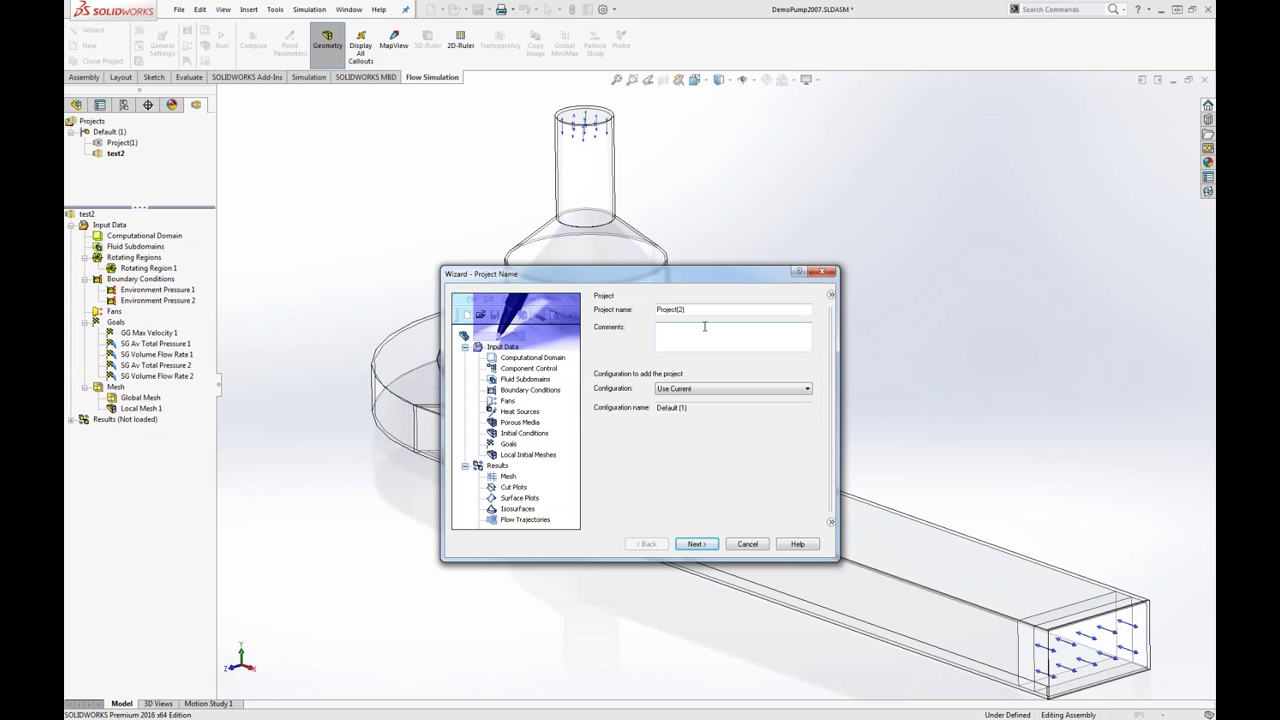
pyautogui.click(704, 544)
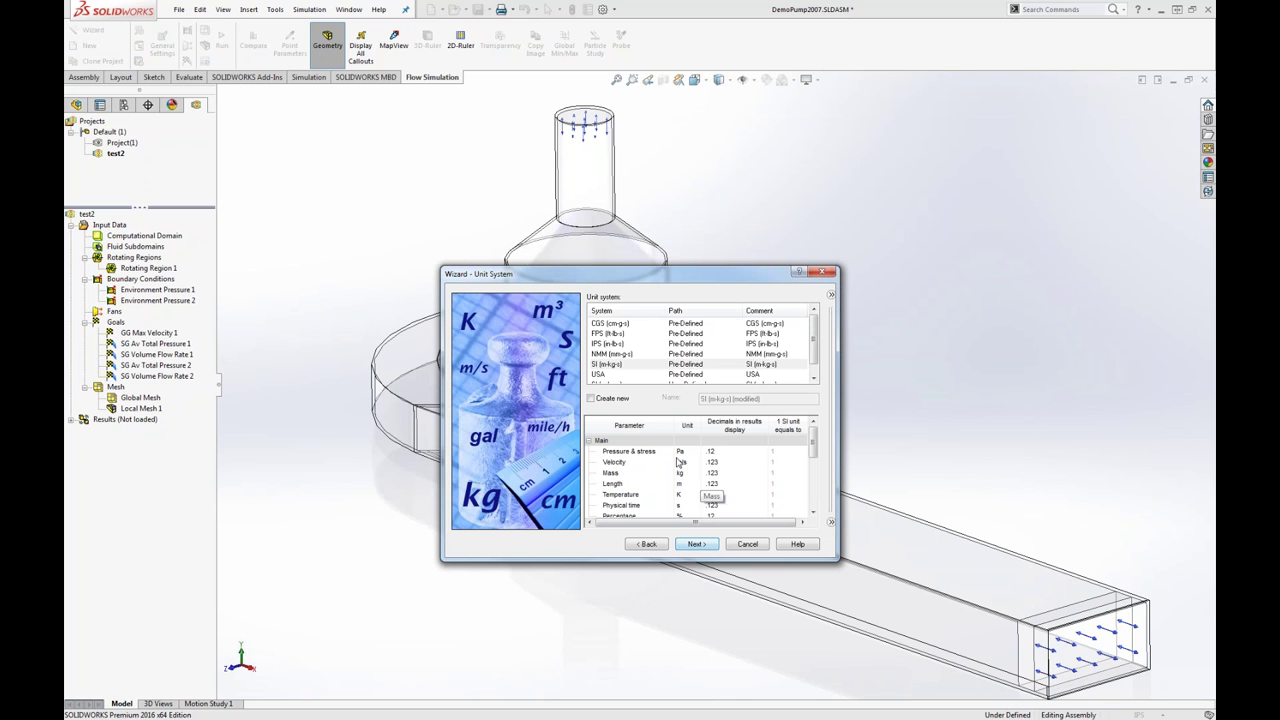
# - Select the SI (m-kg-s) unit system for the project and set pressure and stress to Pascal
pyautogui.click(631, 368)
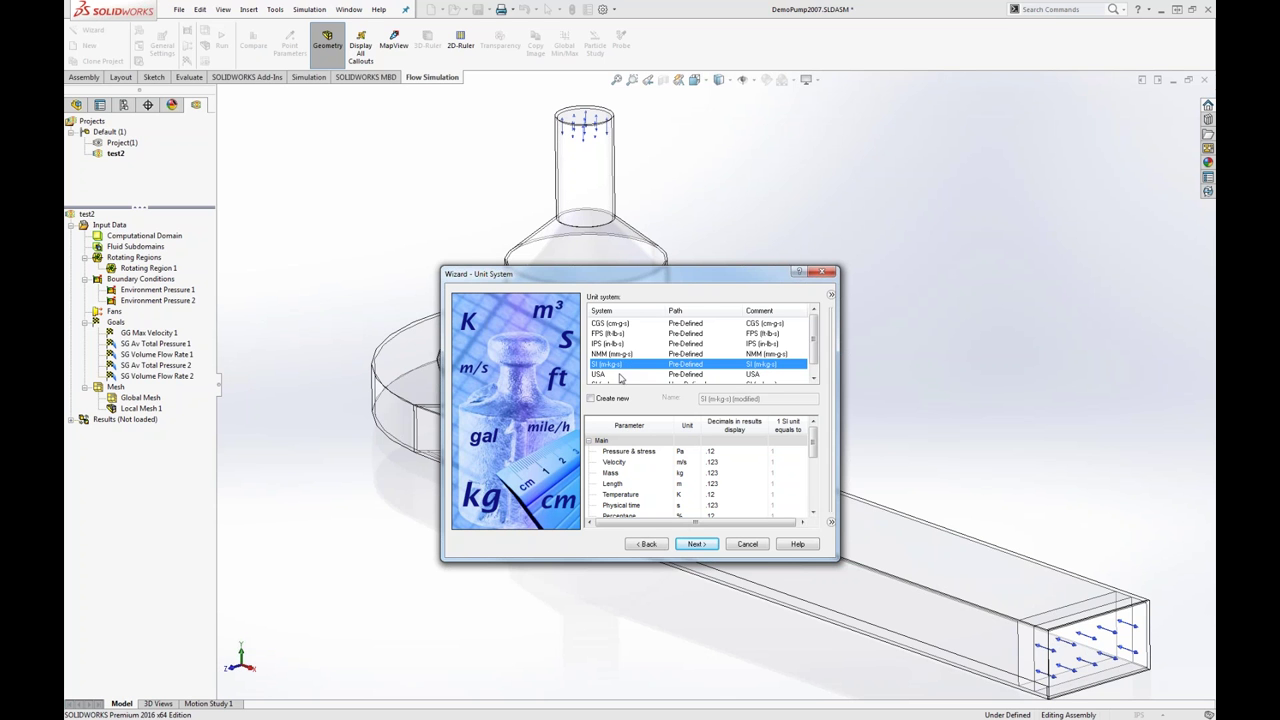
pyautogui.click(695, 453)
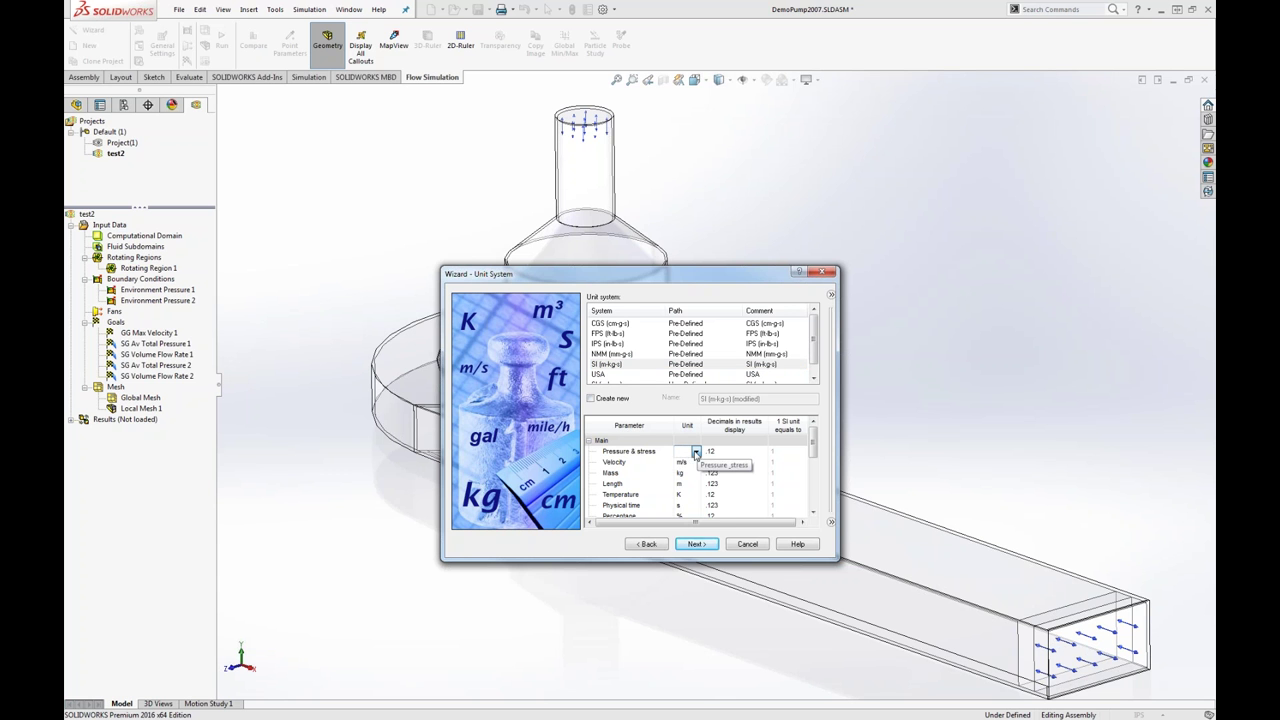
pyautogui.click(696, 452)
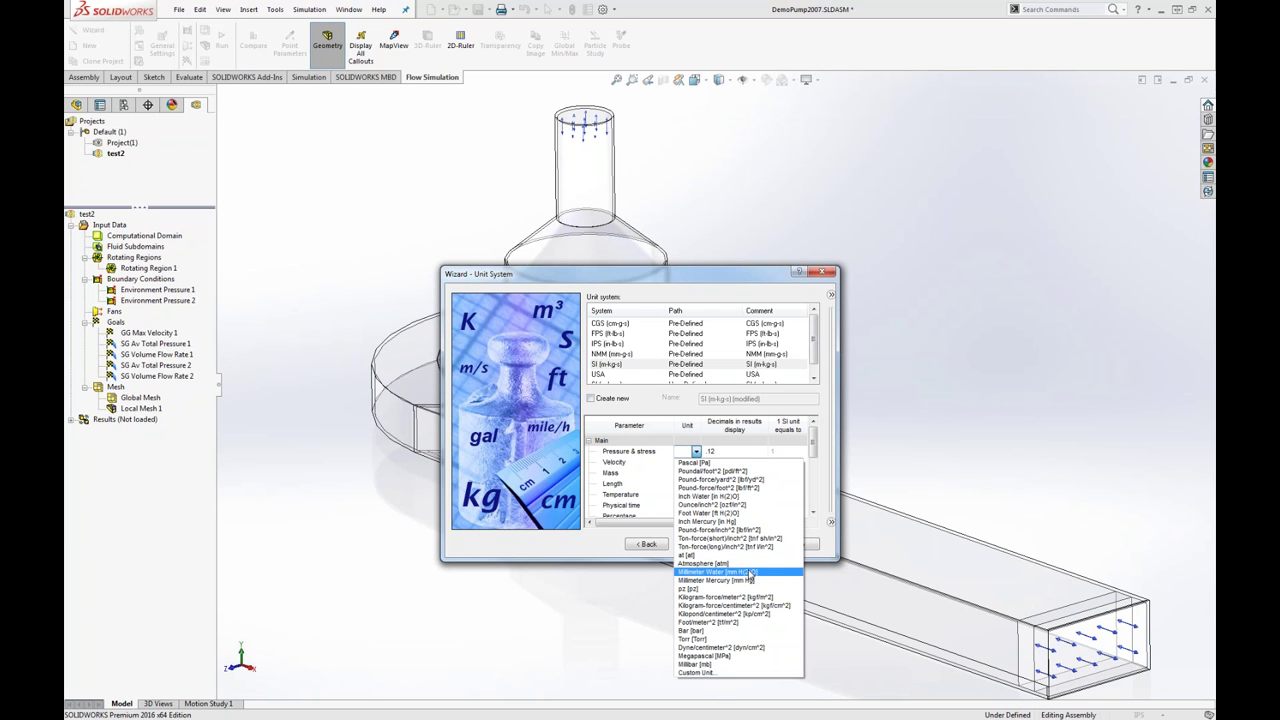
pyautogui.click(706, 463)
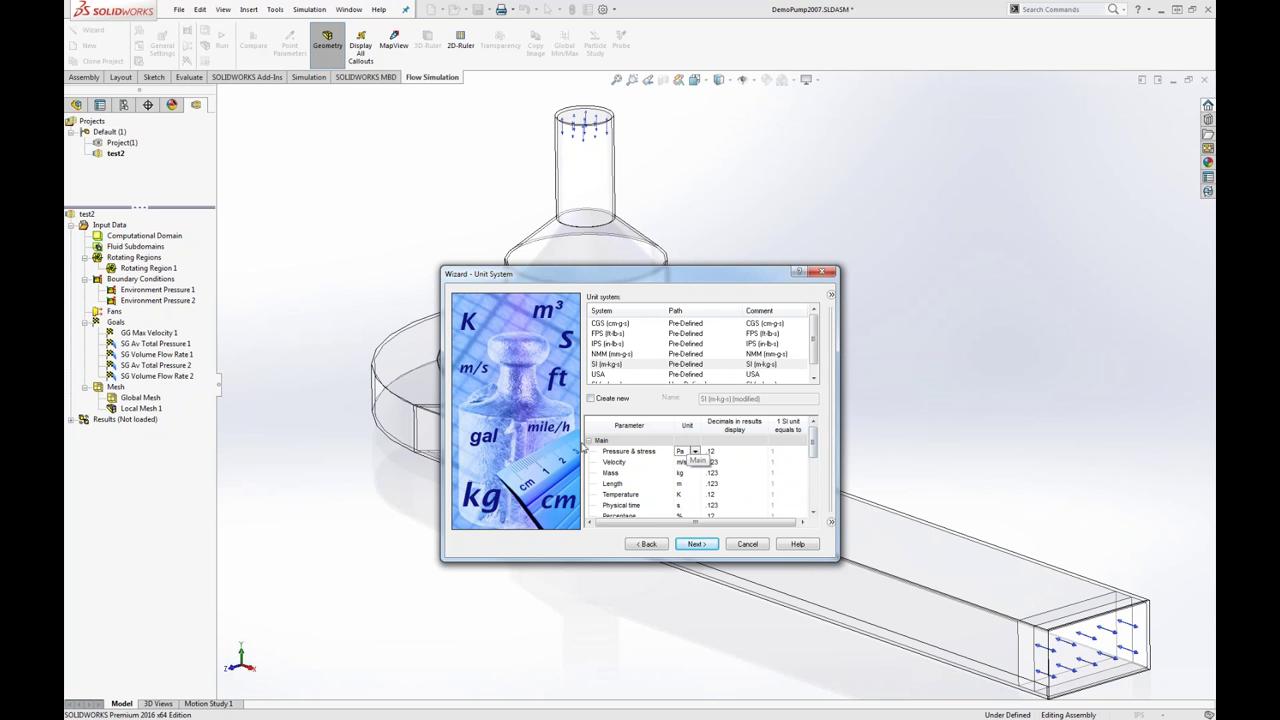
# - Set the angular velocity unit under Loads&Motion to RPM
pyautogui.click(589, 441)
pyautogui.click(589, 472)
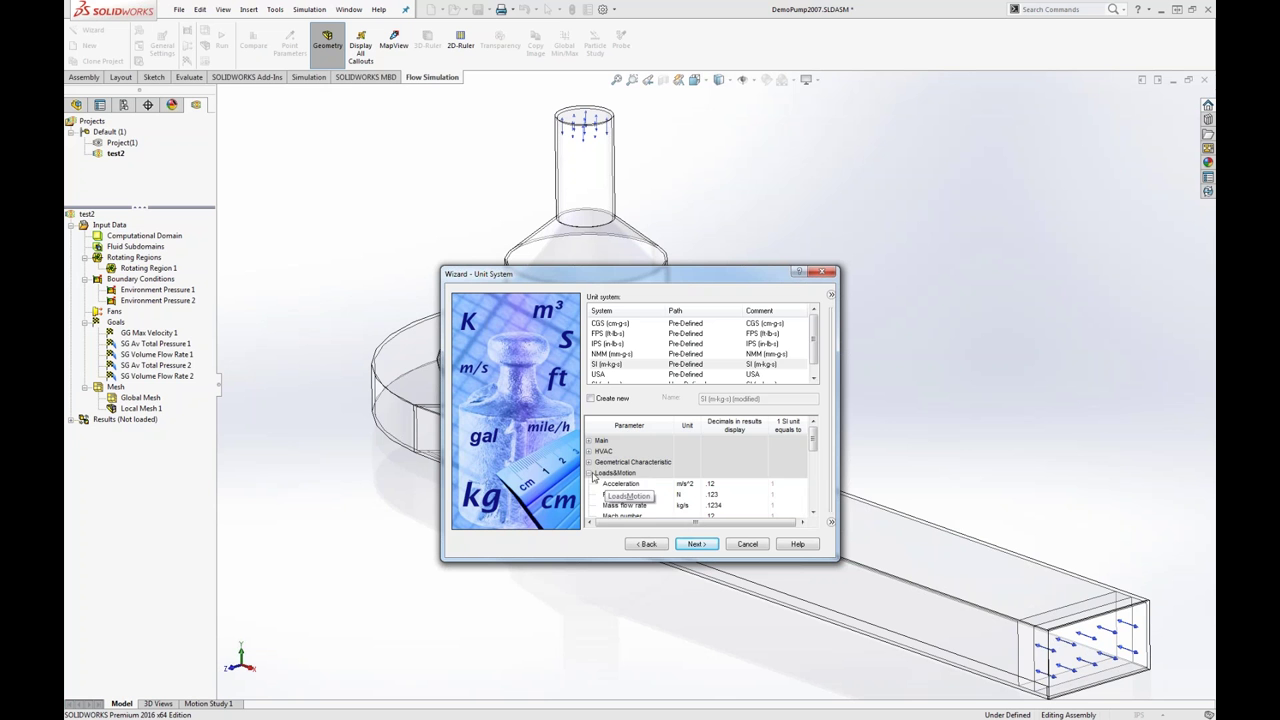
pyautogui.scroll(-1, 700, 478)
pyautogui.scroll(-1, 714, 479)
pyautogui.click(690, 463)
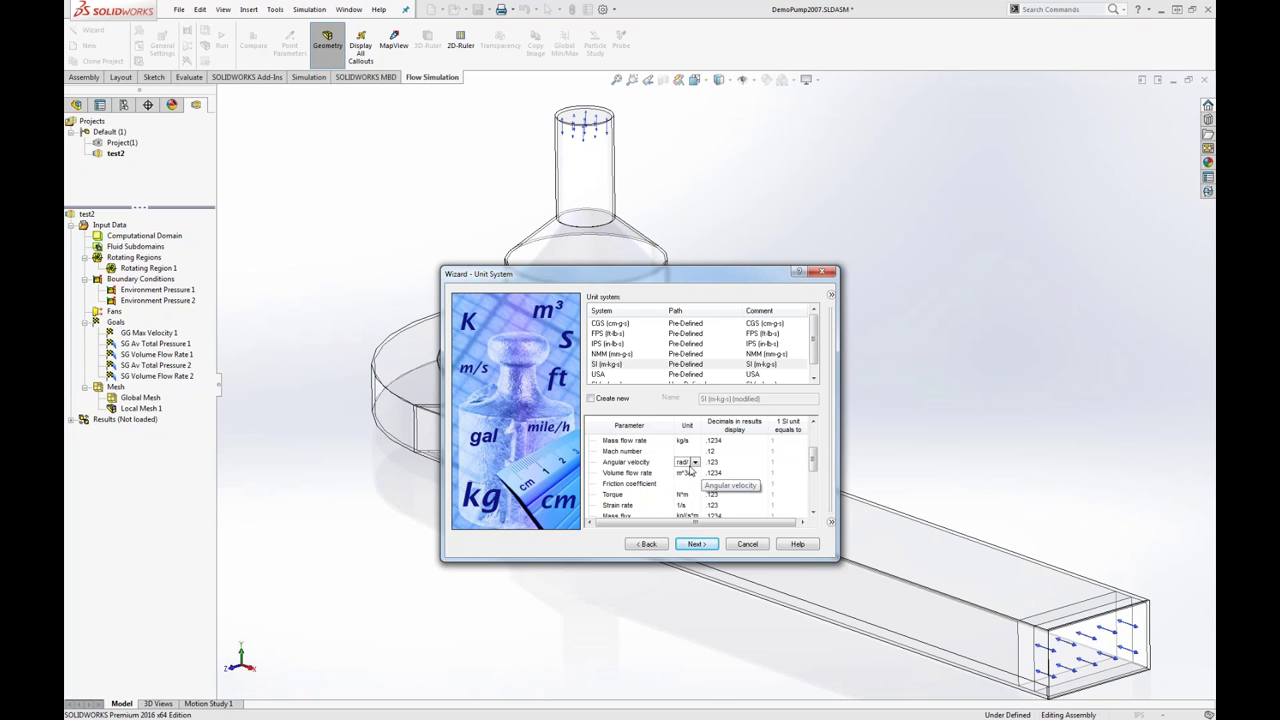
pyautogui.click(697, 463)
pyautogui.click(726, 498)
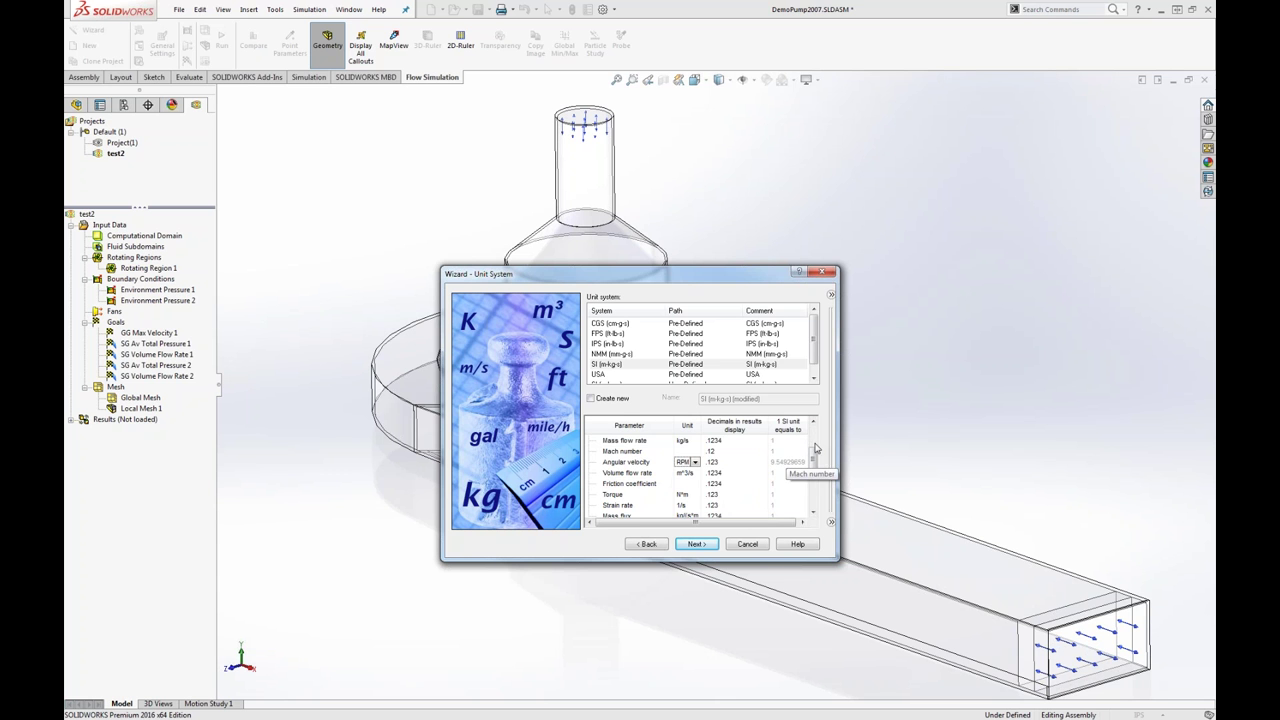
# - Set the temperature unit under the main parameters to °C and accept the unit system
pyautogui.scroll(2, 812, 465)
pyautogui.click(589, 440)
pyautogui.click(690, 494)
pyautogui.click(694, 494)
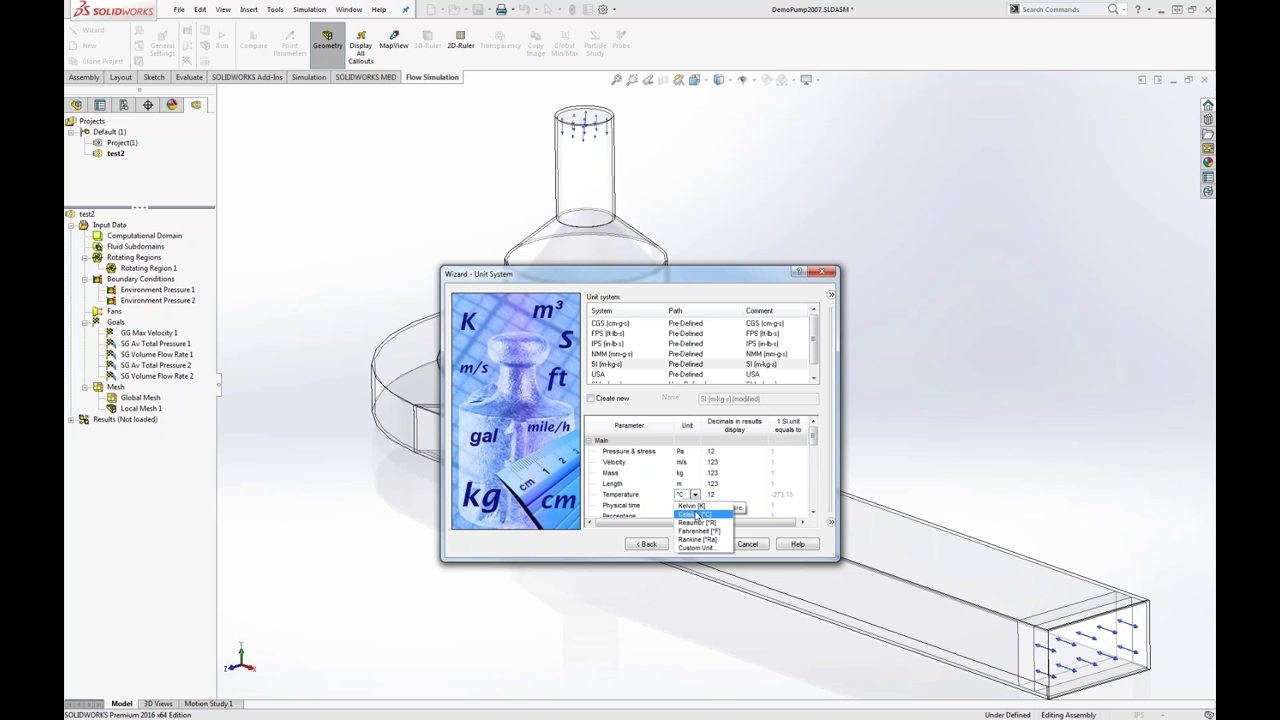
pyautogui.click(699, 518)
pyautogui.click(697, 544)
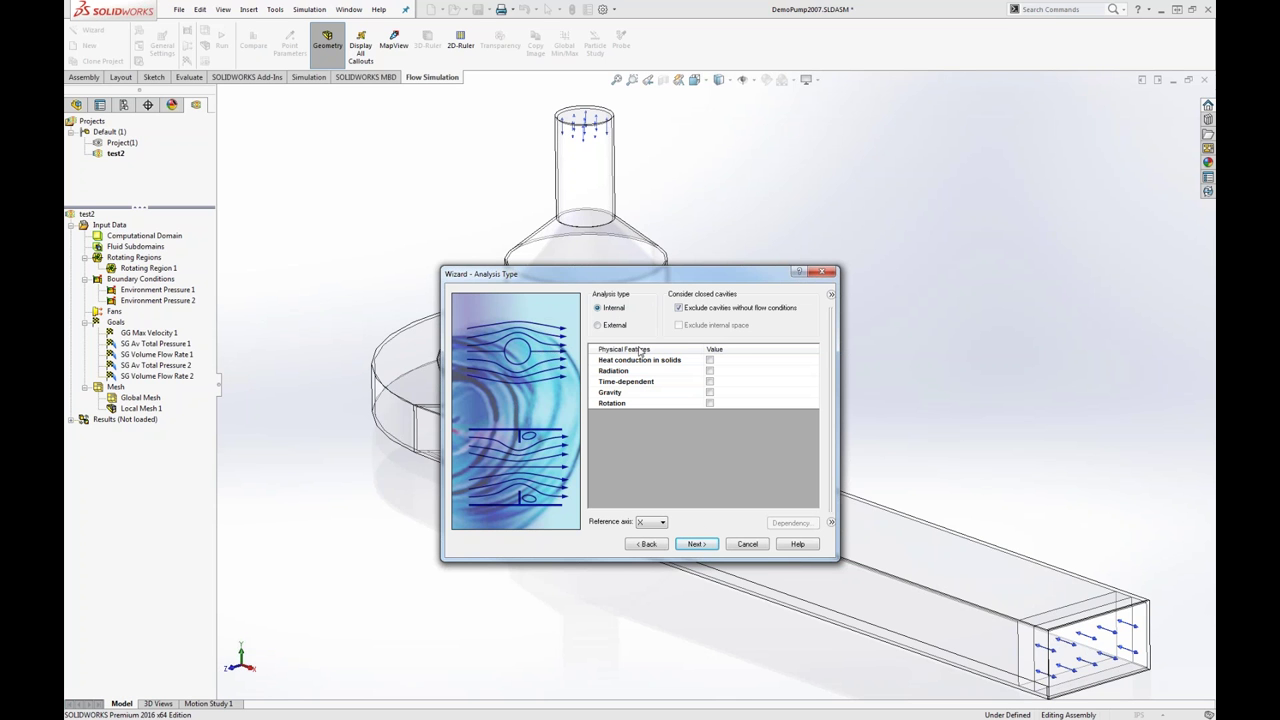
# - Enable time-dependent analysis and rotation of type Local region(s) (Sliding) for the internal analysis, and accept the analysis type
pyautogui.click(710, 382)
pyautogui.click(710, 424)
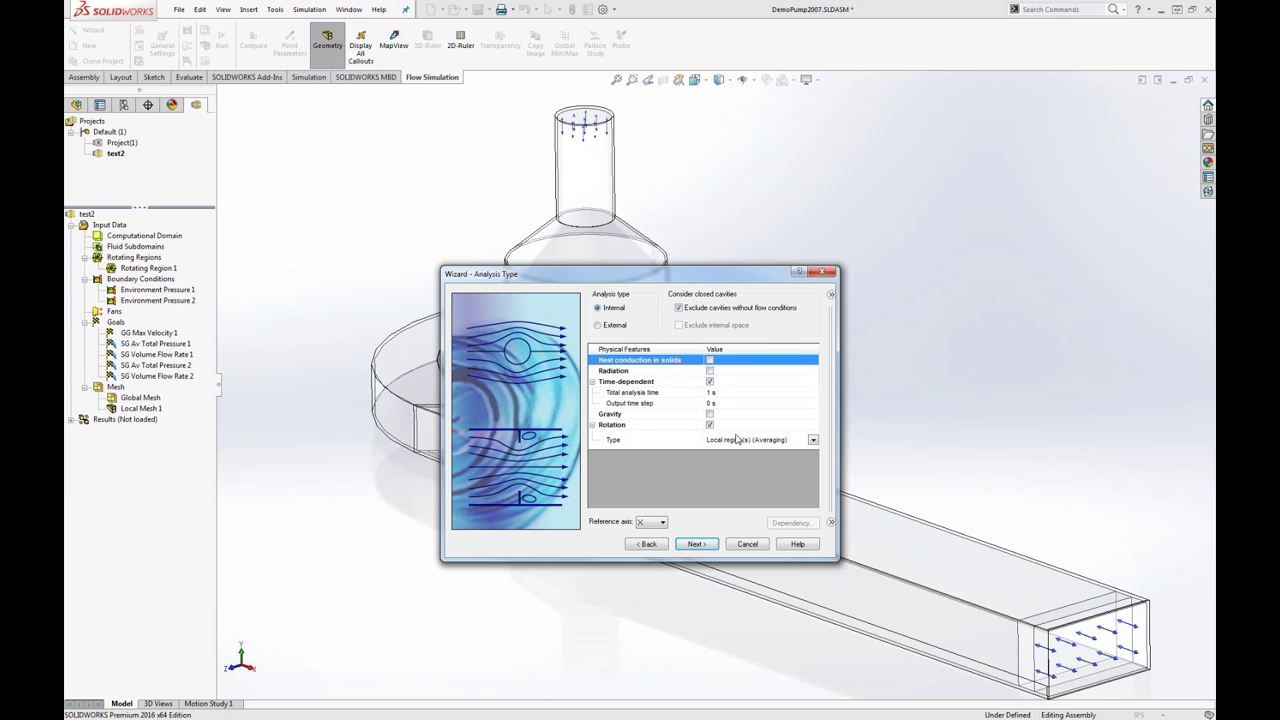
pyautogui.click(737, 440)
pyautogui.click(760, 441)
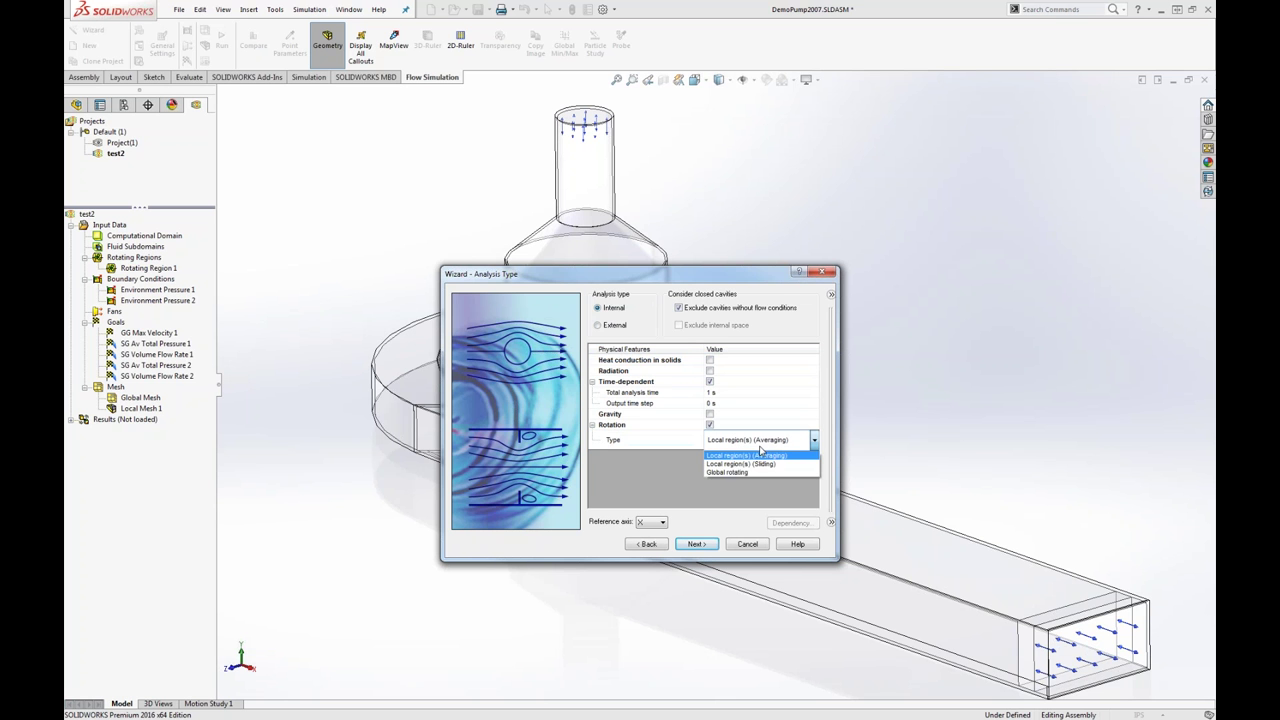
pyautogui.click(761, 464)
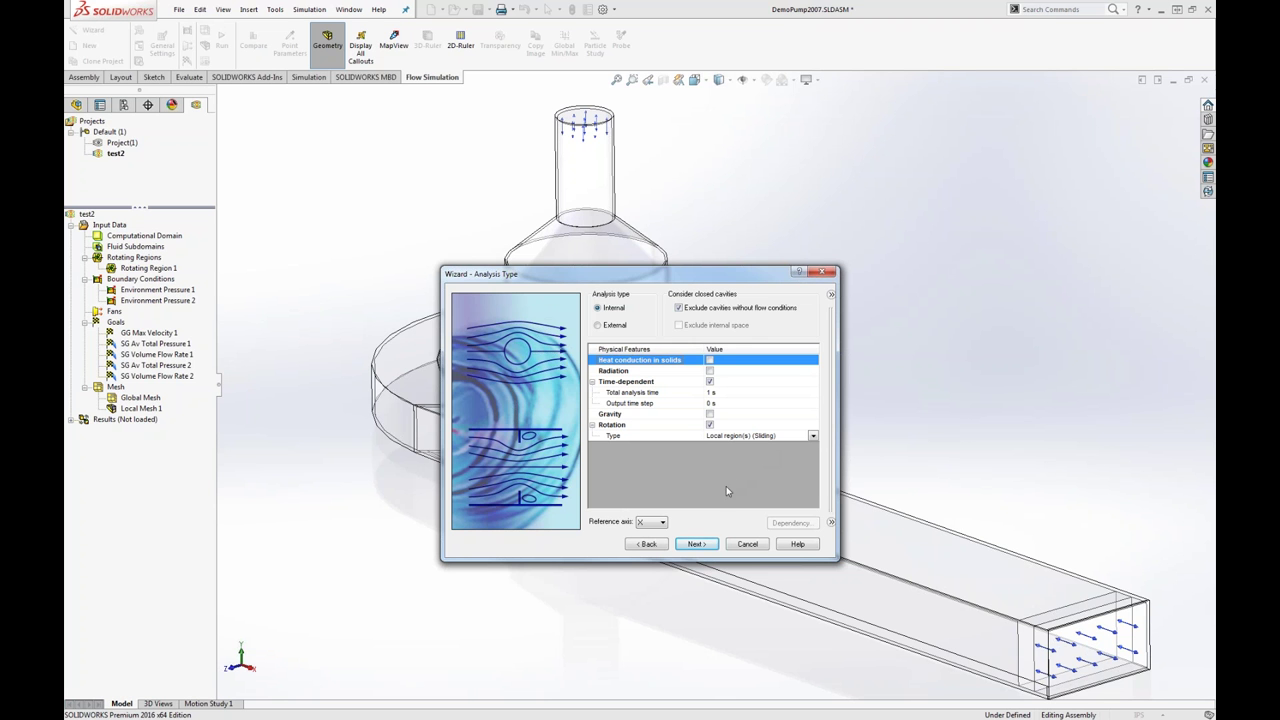
pyautogui.click(697, 544)
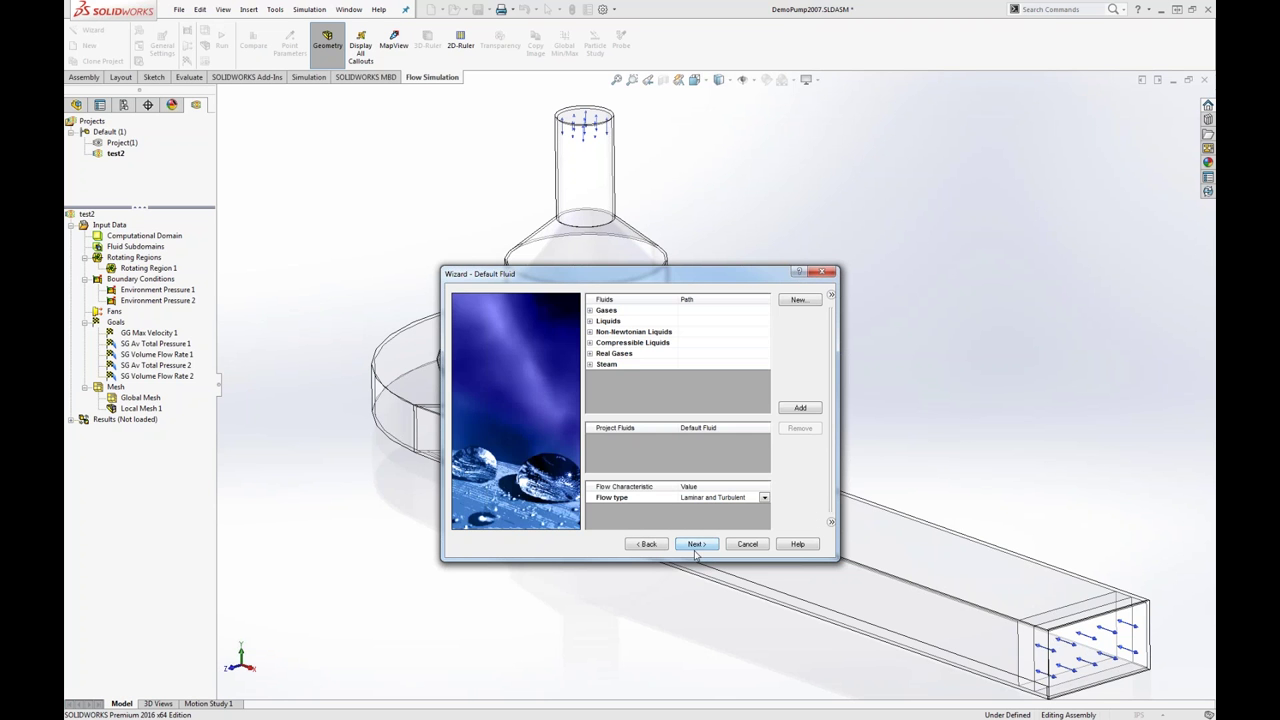
# - Look through the predefined liquids, gases and non-Newtonian liquids available as project fluids
pyautogui.click(590, 321)
pyautogui.moveTo(766, 312); pyautogui.dragTo(766, 318)
pyautogui.scroll(-3, 766, 318)
pyautogui.scroll(4, 766, 318)
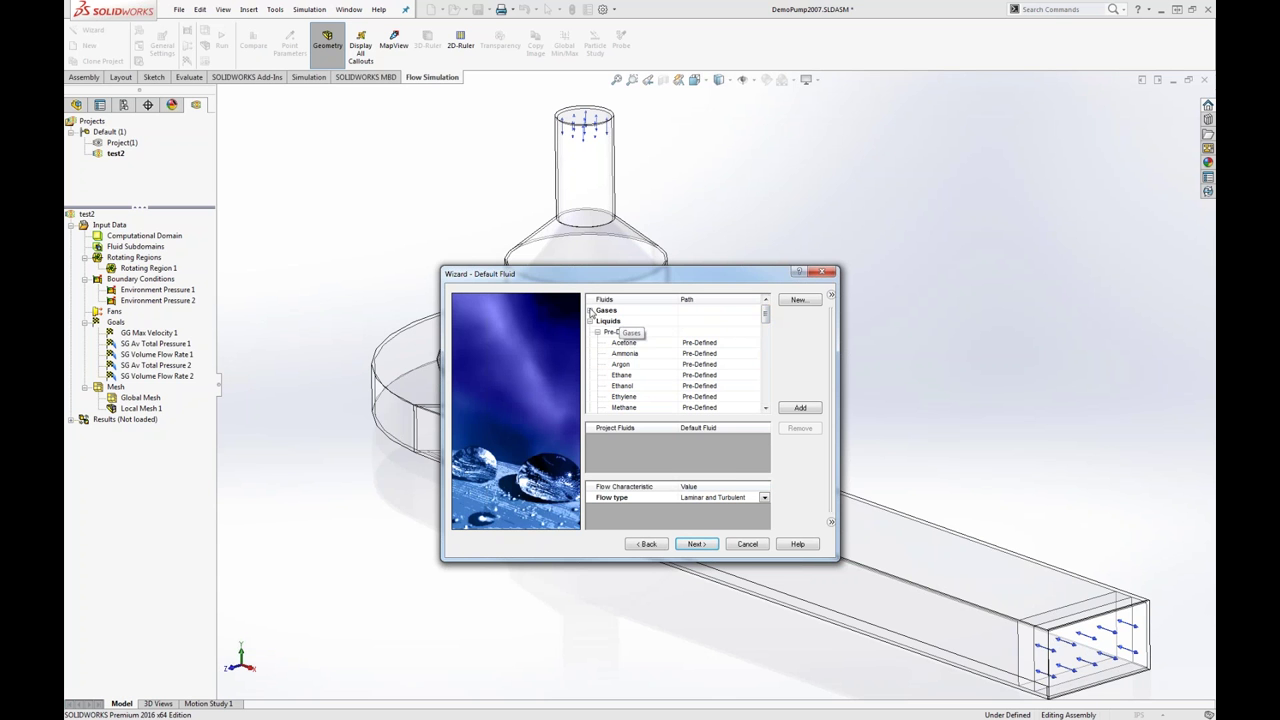
pyautogui.moveTo(766, 315)
pyautogui.mouseDown()
pyautogui.moveTo(767, 339)
pyautogui.moveTo(766, 315)
pyautogui.mouseUp()
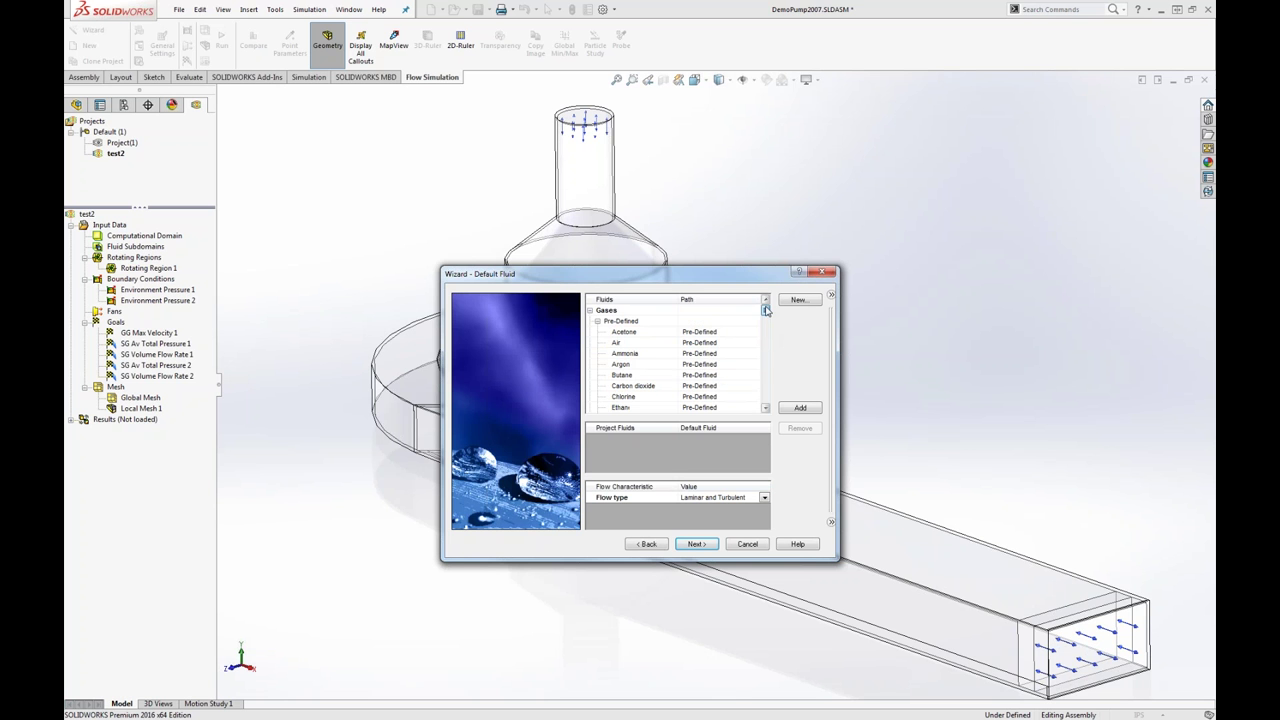
pyautogui.click(590, 310)
pyautogui.click(597, 336)
pyautogui.click(590, 321)
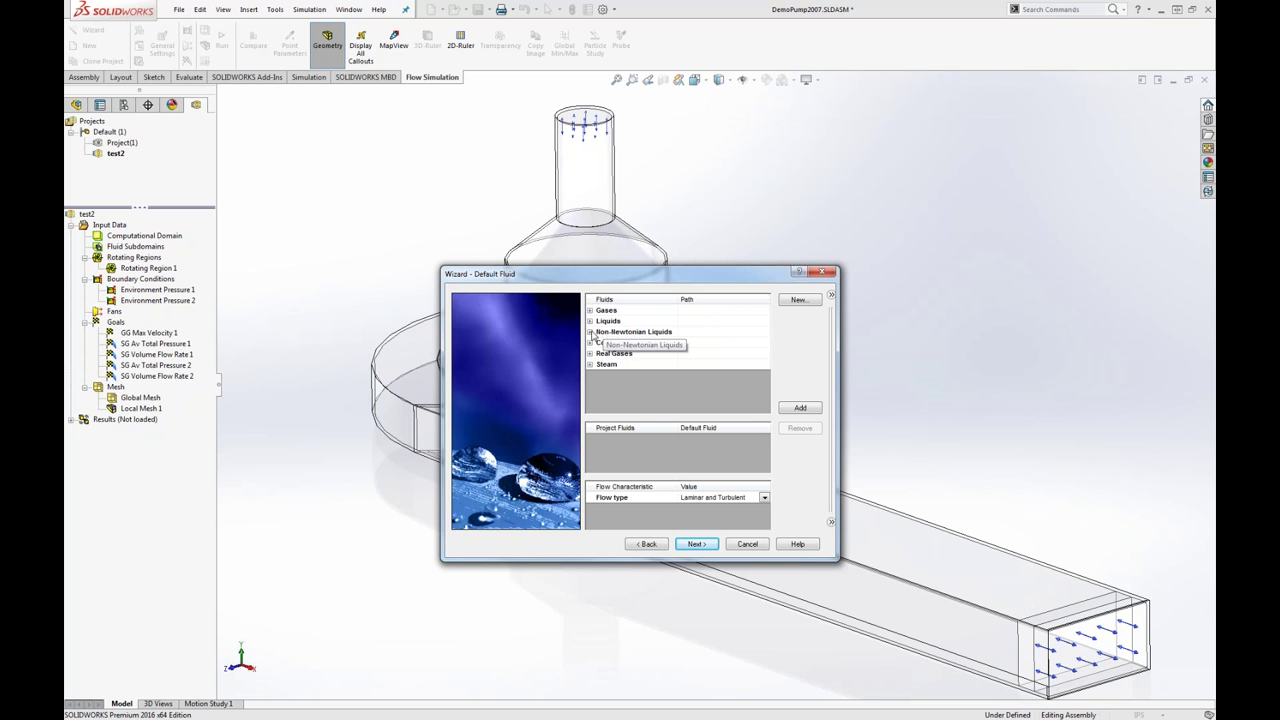
pyautogui.click(590, 332)
pyautogui.moveTo(766, 318); pyautogui.dragTo(766, 330)
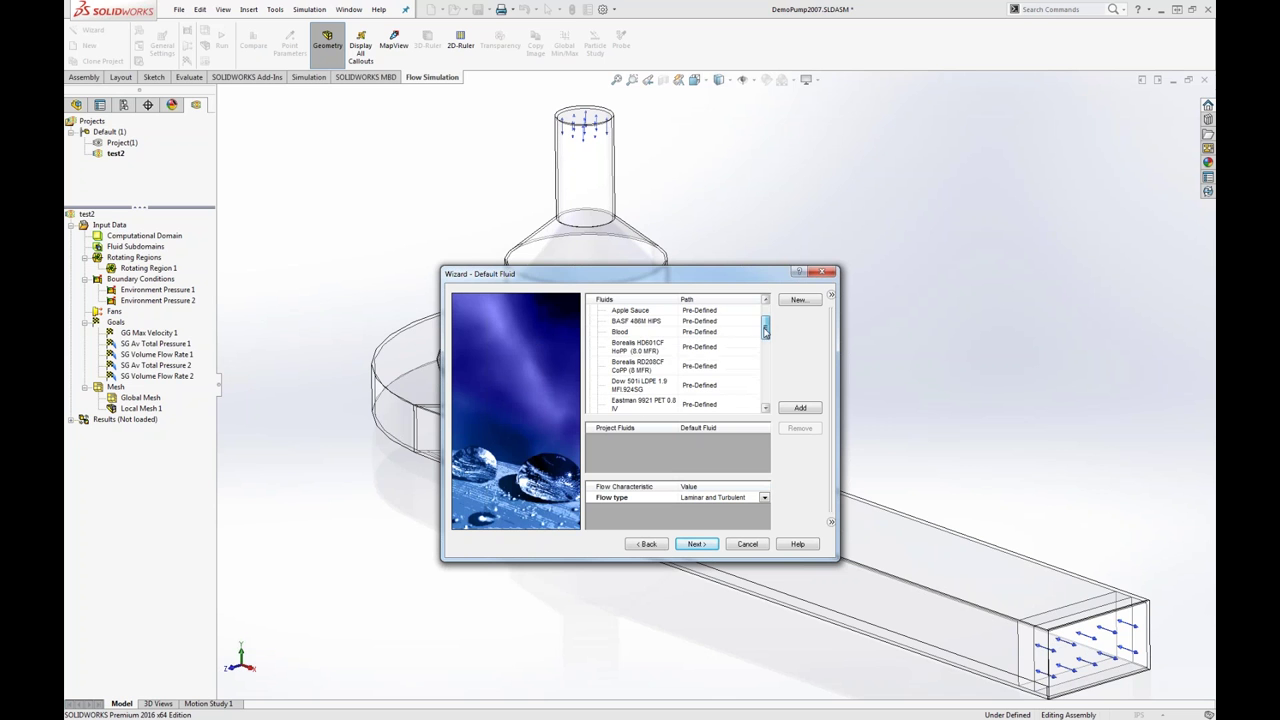
pyautogui.scroll(1, 636, 395)
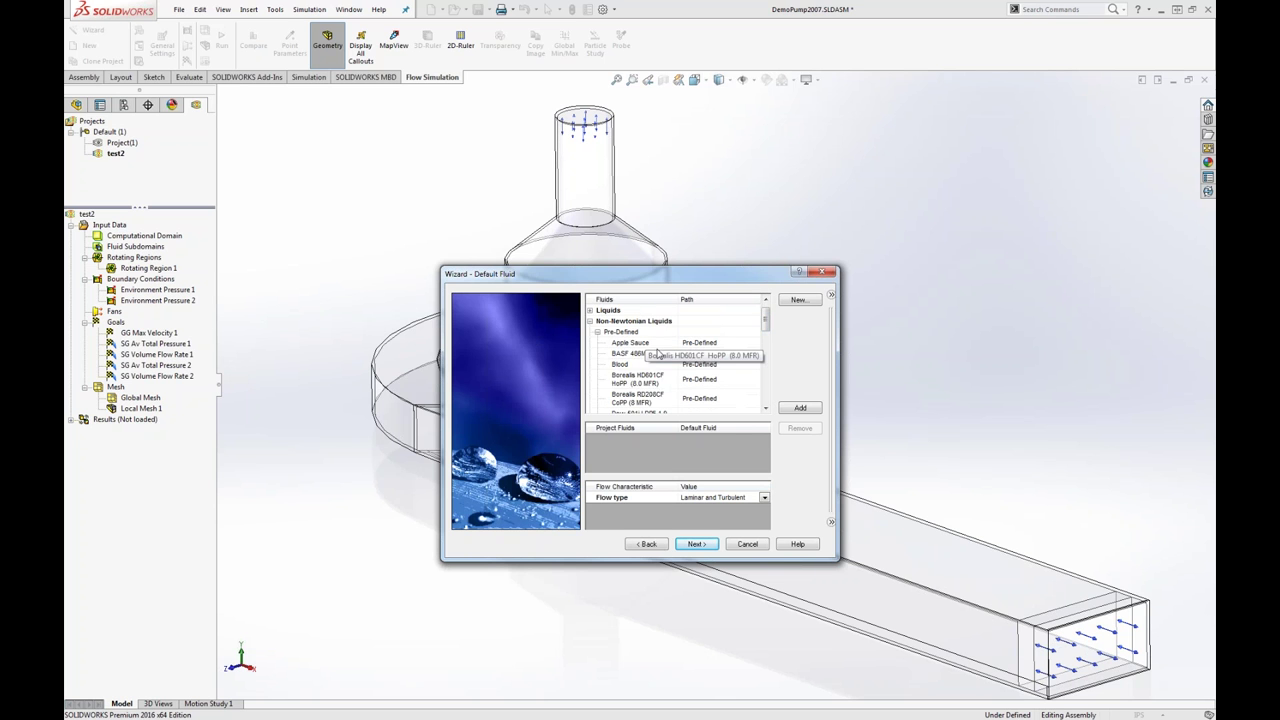
pyautogui.click(591, 321)
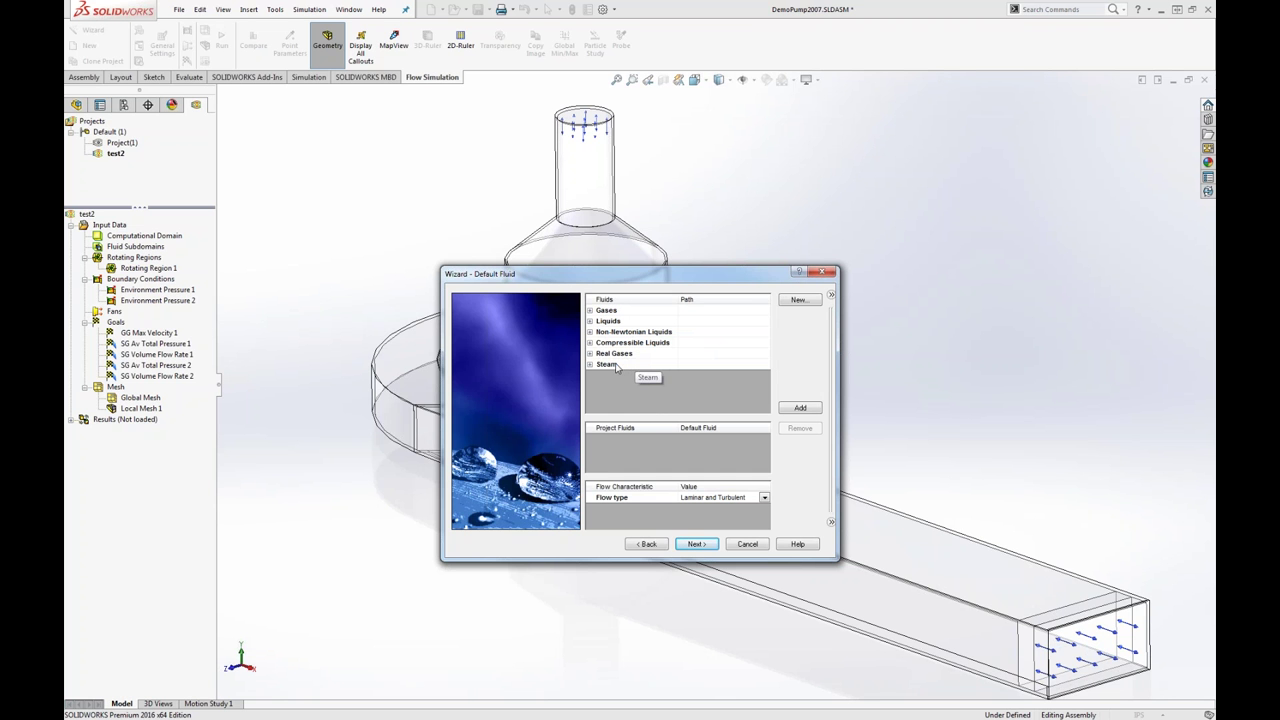
# - Add the predefined liquid Water as the project's default fluid
pyautogui.click(591, 321)
pyautogui.scroll(-5, 633, 360)
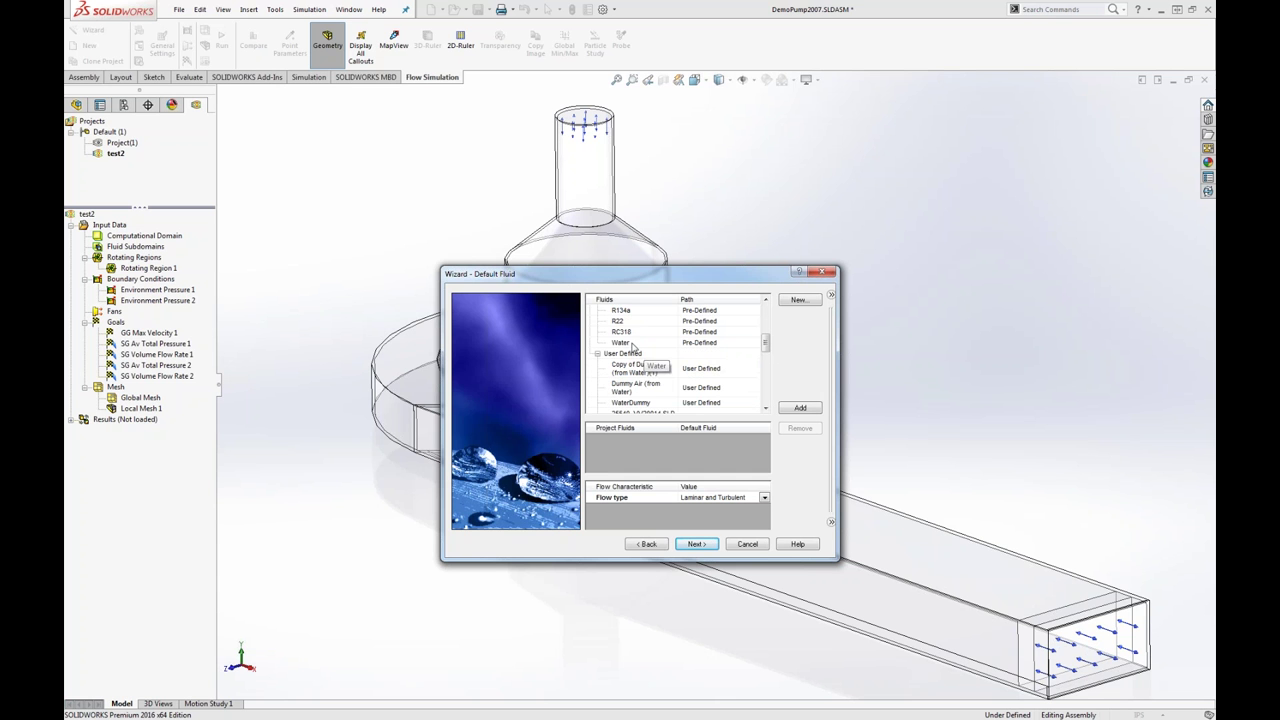
pyautogui.doubleClick(620, 310)
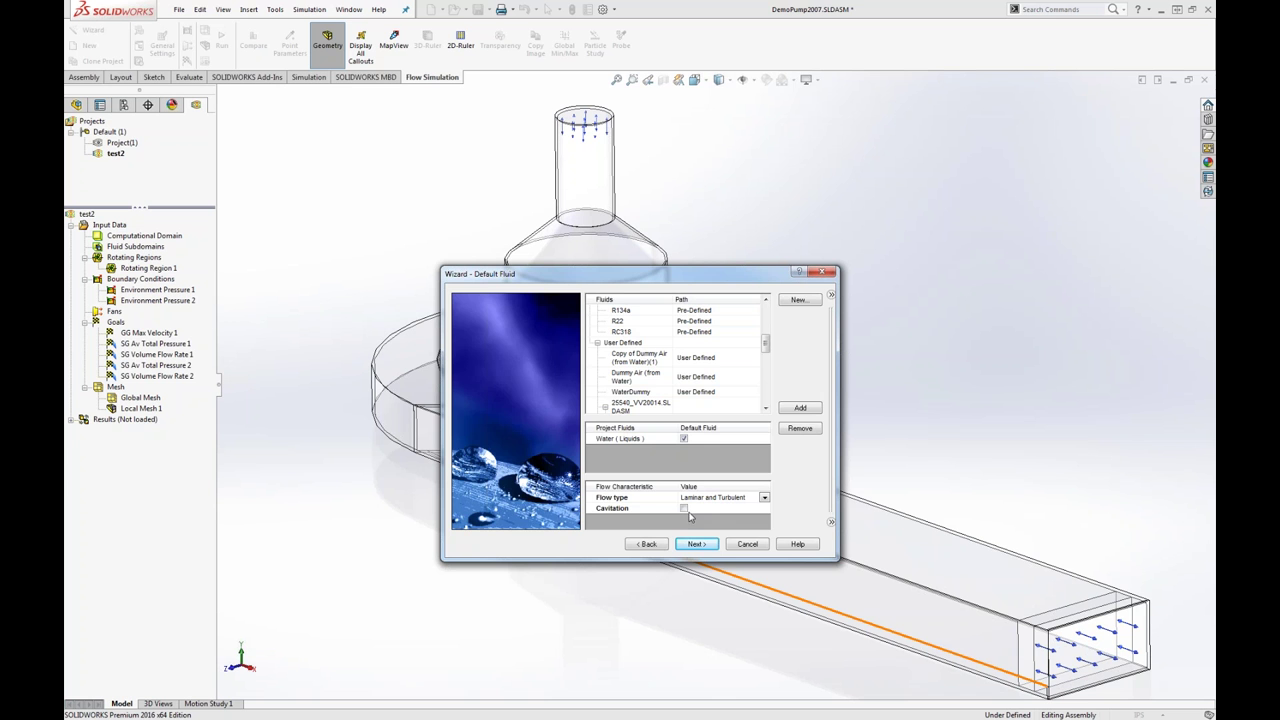
# - Accept the laminar and turbulent flow type, adiabatic walls and default initial conditions, and finish creating the project
pyautogui.click(709, 545)
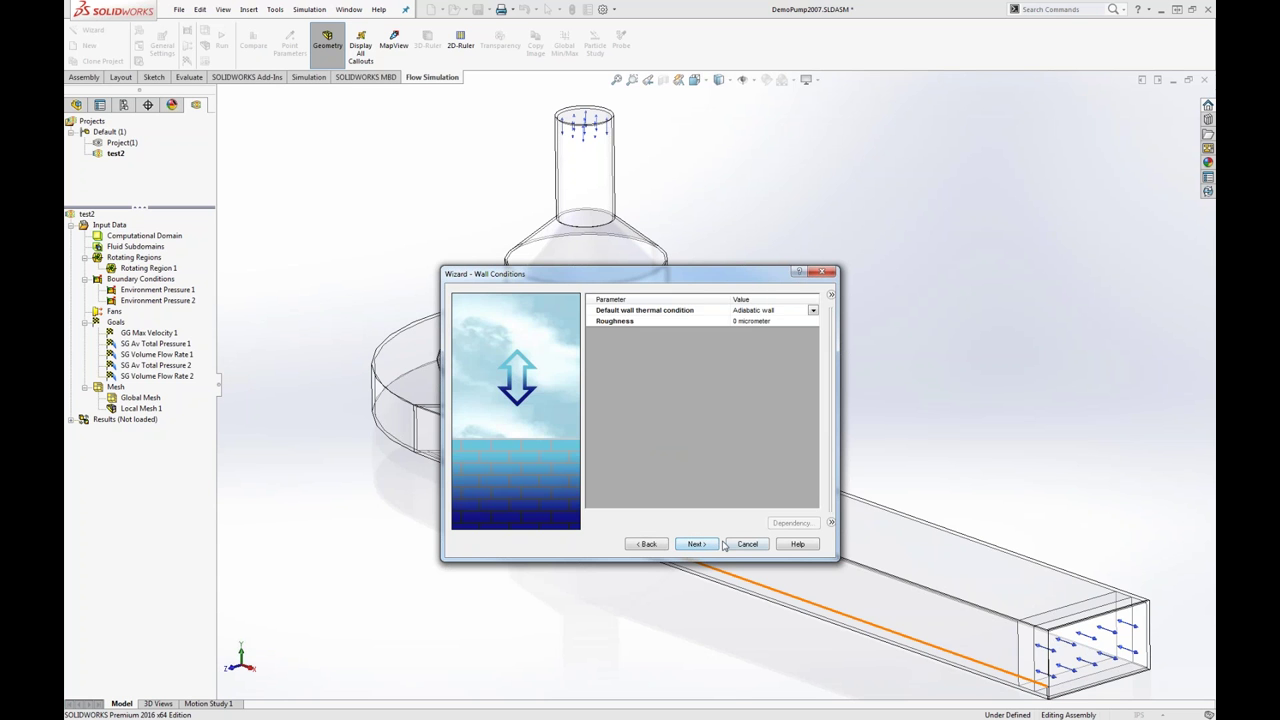
pyautogui.click(709, 546)
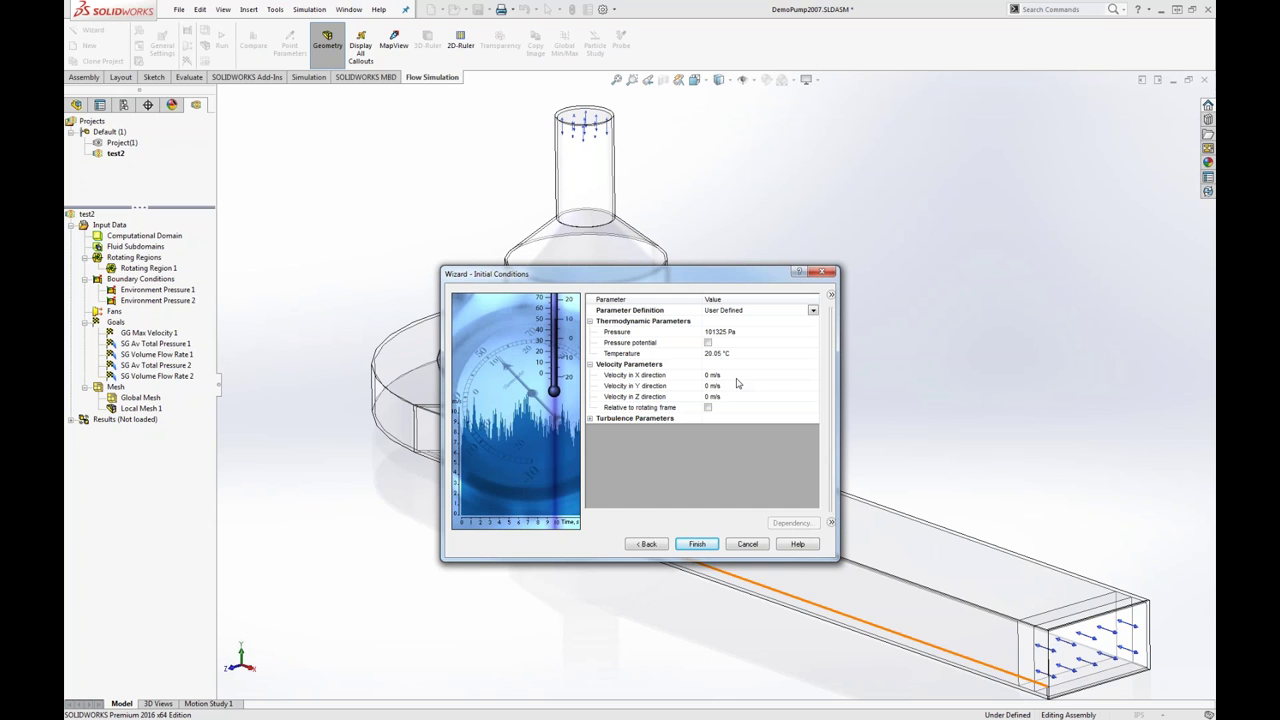
pyautogui.click(688, 545)
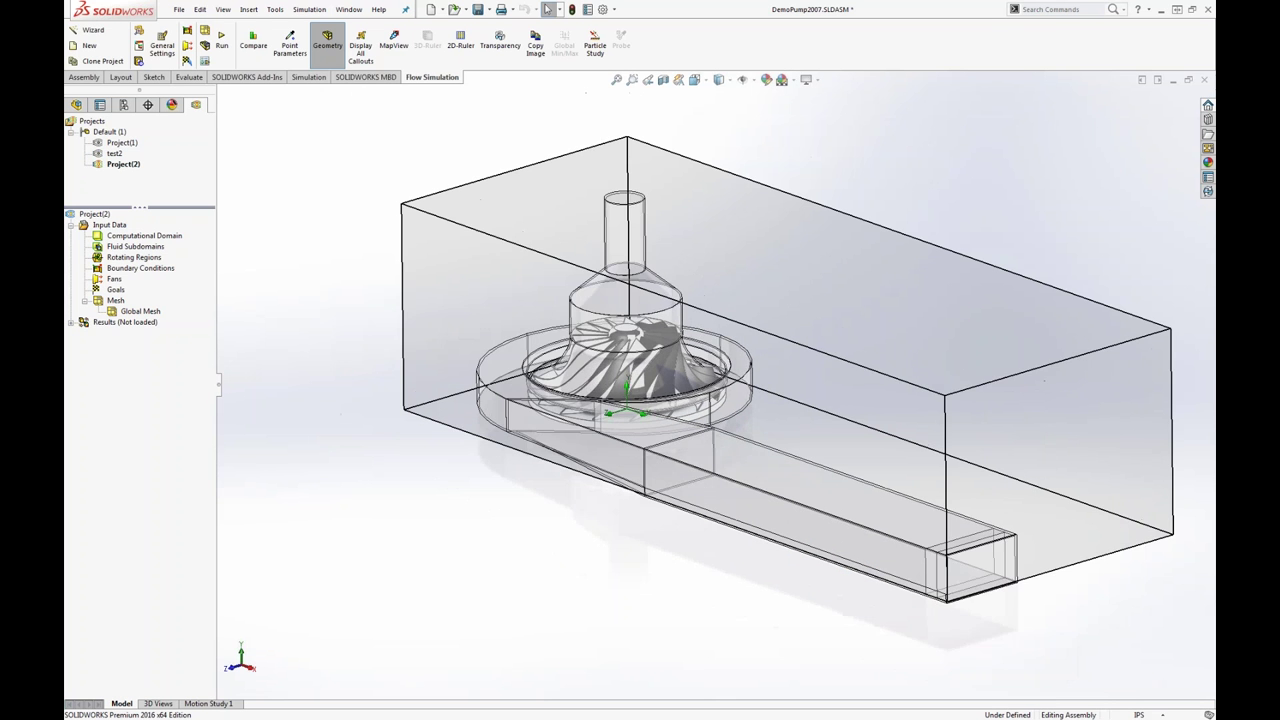
# - Highlight the Volute and Impeller Demo Done components in the assembly to examine each of them
pyautogui.scroll(-2, 825, 274)
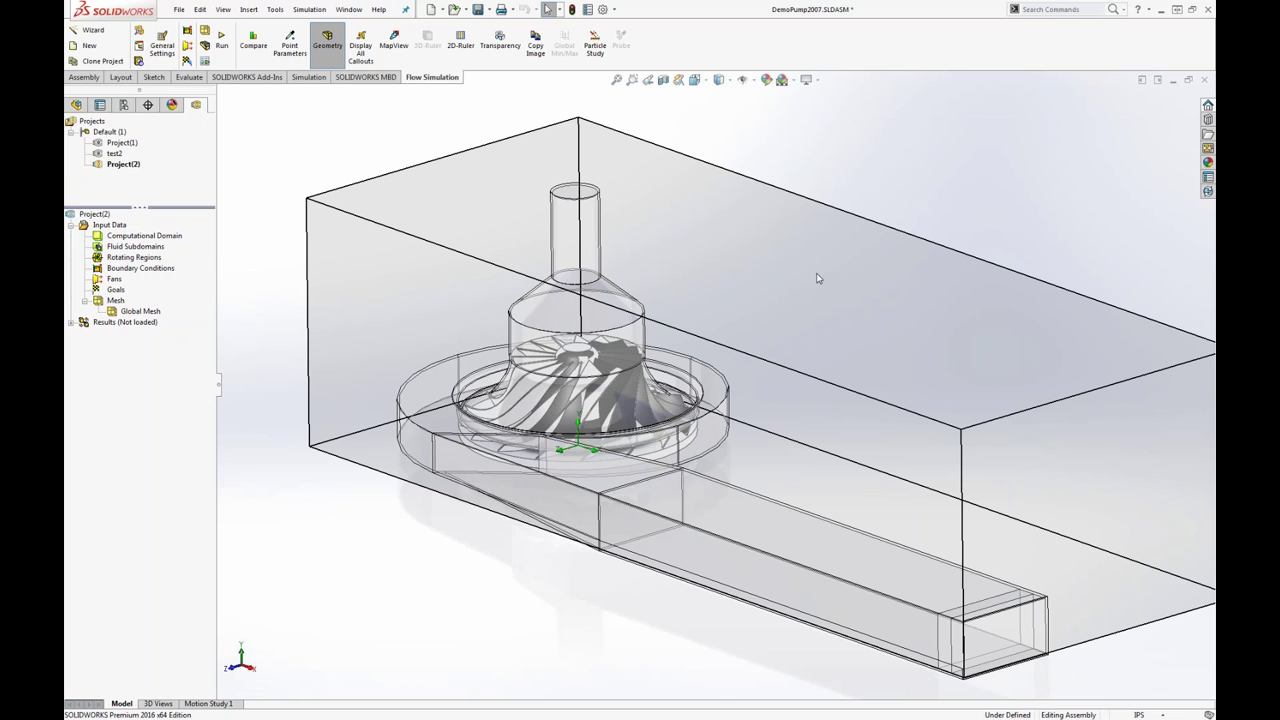
pyautogui.click(77, 104)
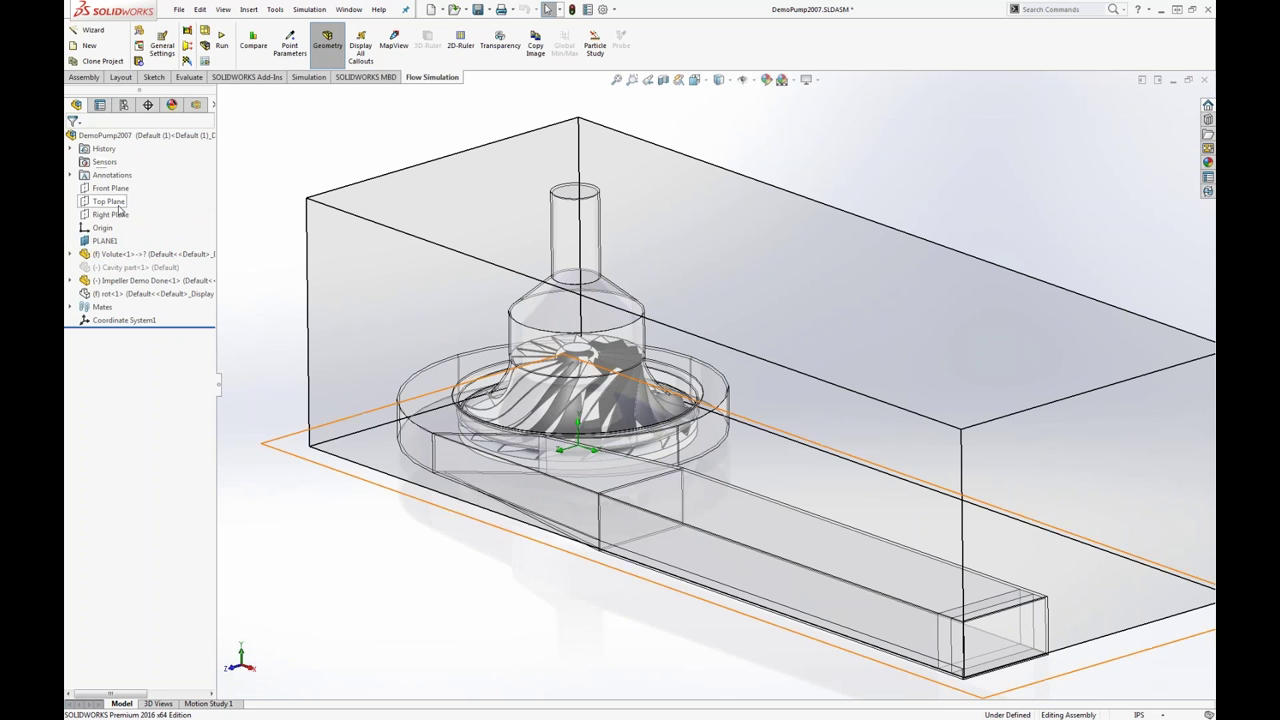
pyautogui.click(128, 254)
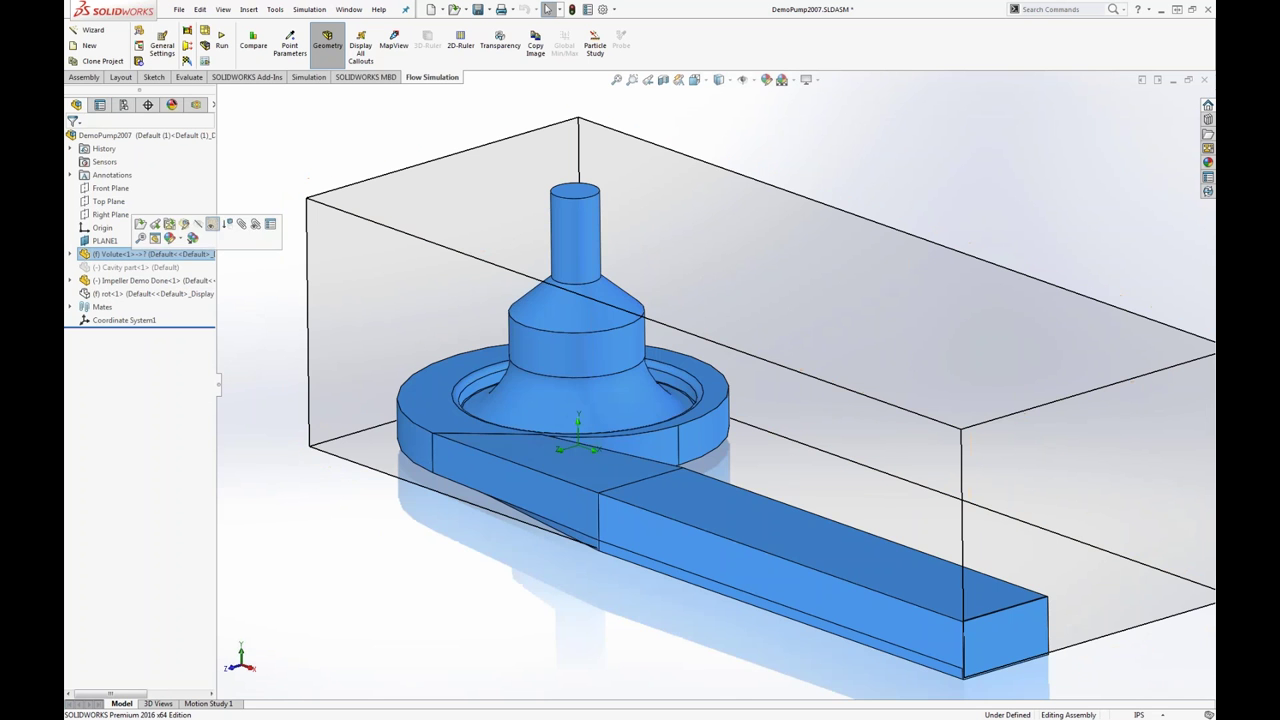
pyautogui.click(145, 281)
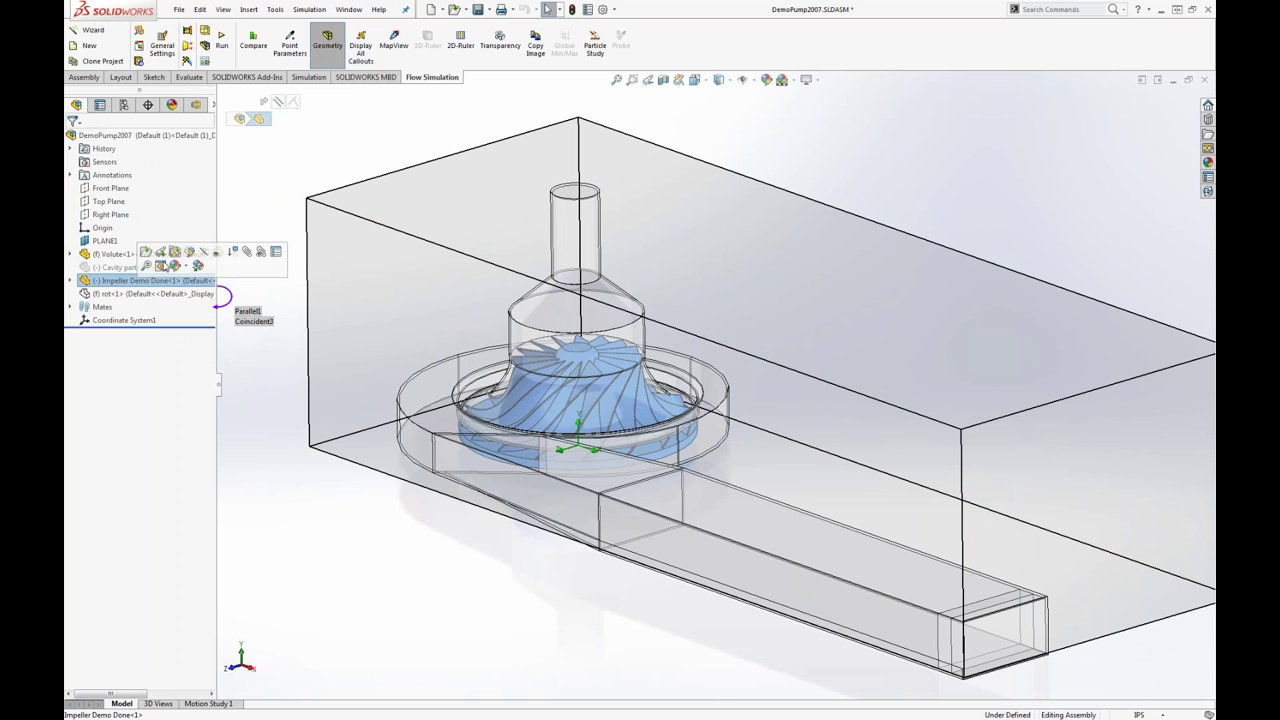
# - Hide the computational domain box of Project(2)
pyautogui.click(196, 105)
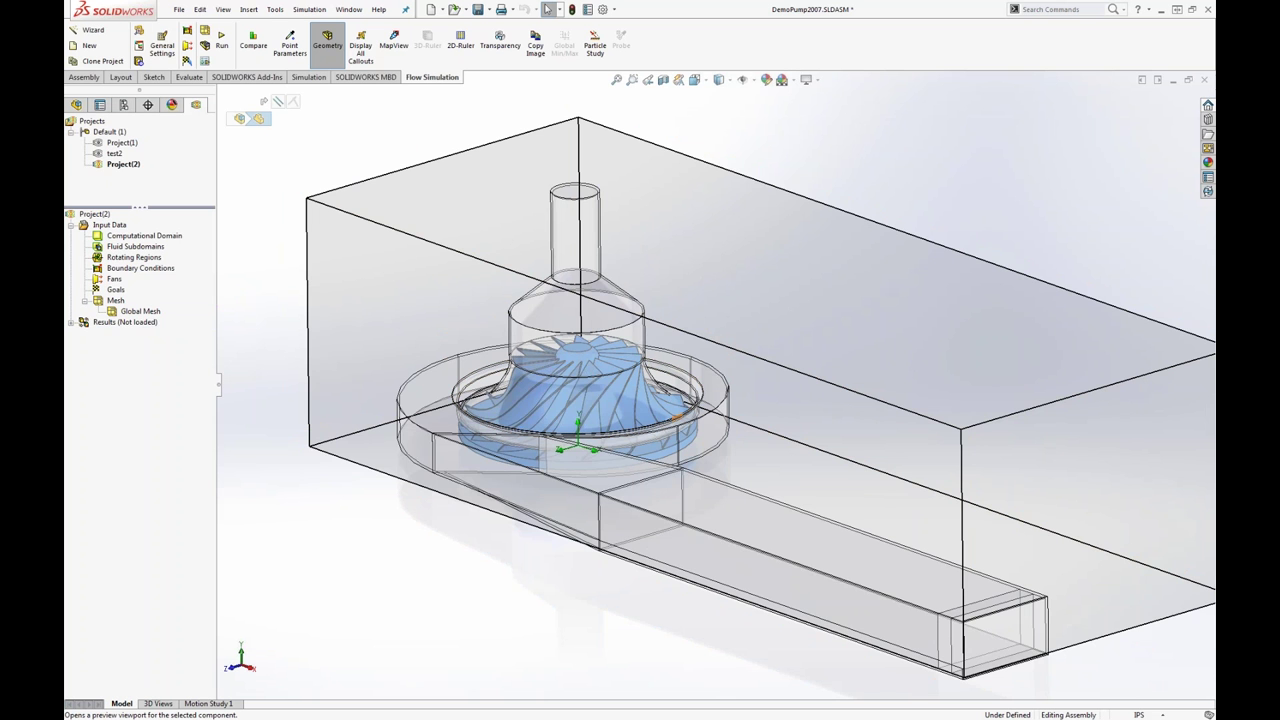
pyautogui.rightClick(170, 242)
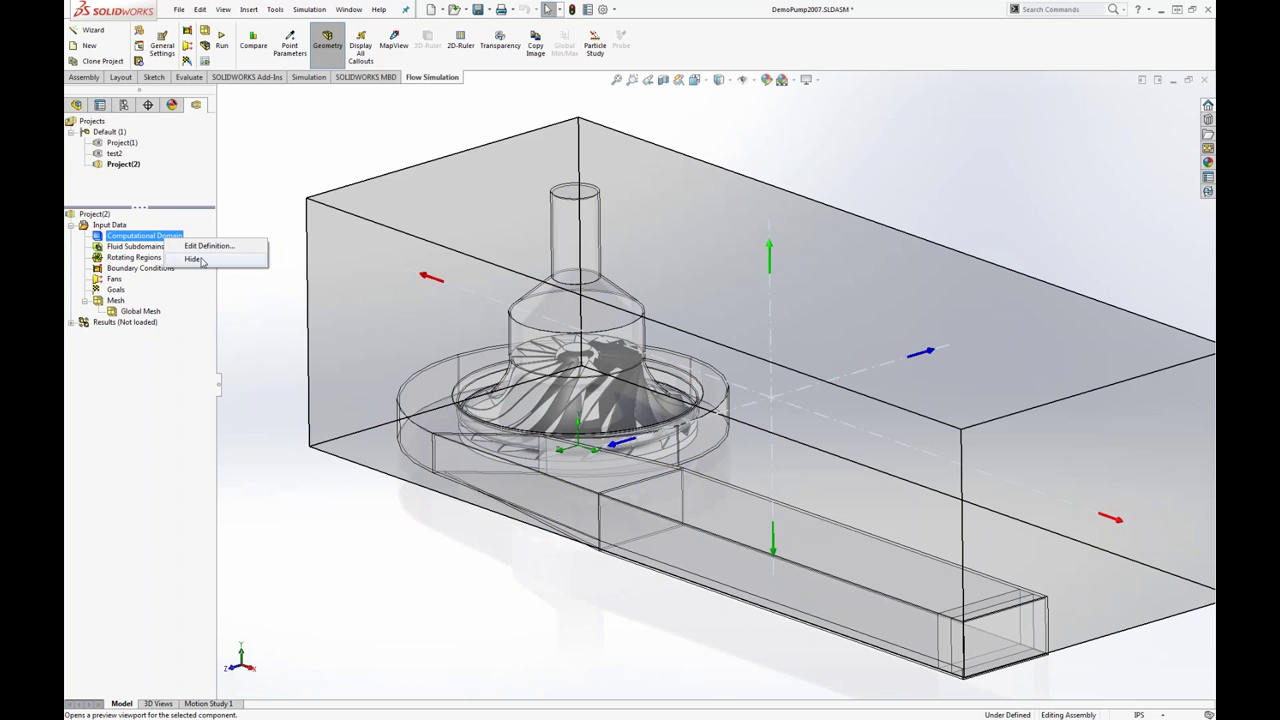
pyautogui.click(193, 259)
# - Run a geometry check on the pump assembly with cavities without flow conditions excluded
pyautogui.click(140, 31)
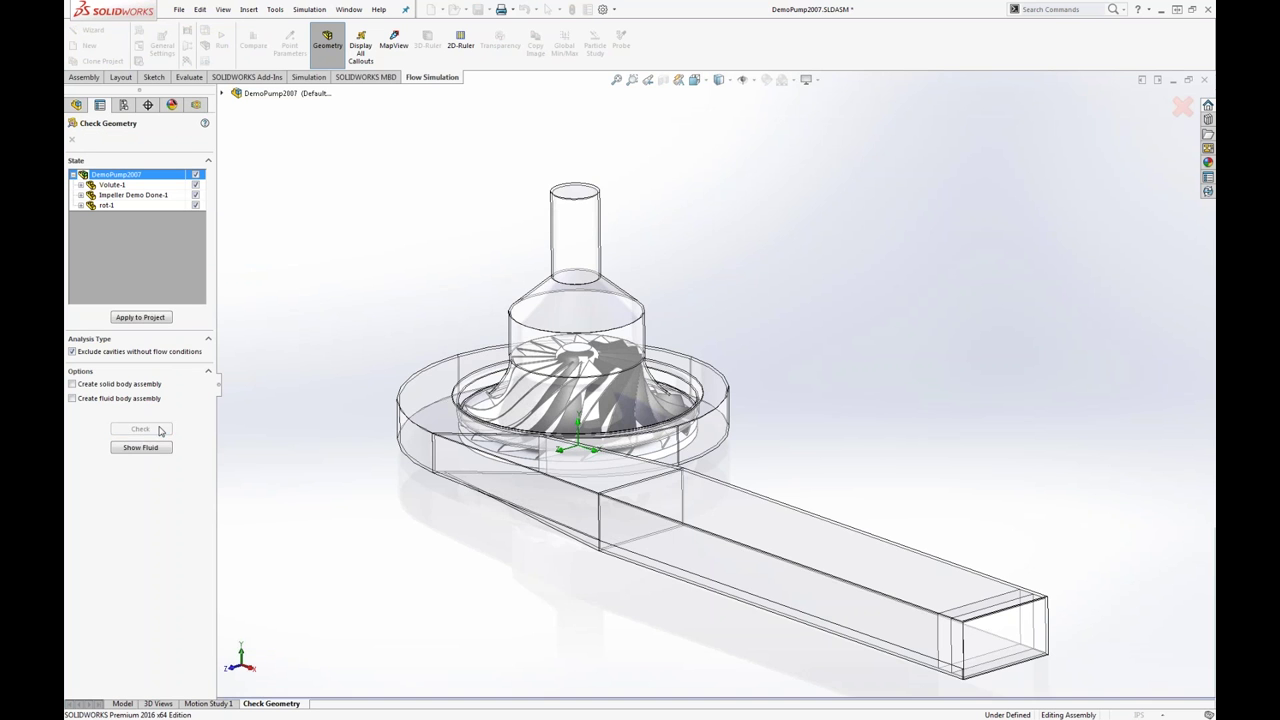
pyautogui.click(159, 430)
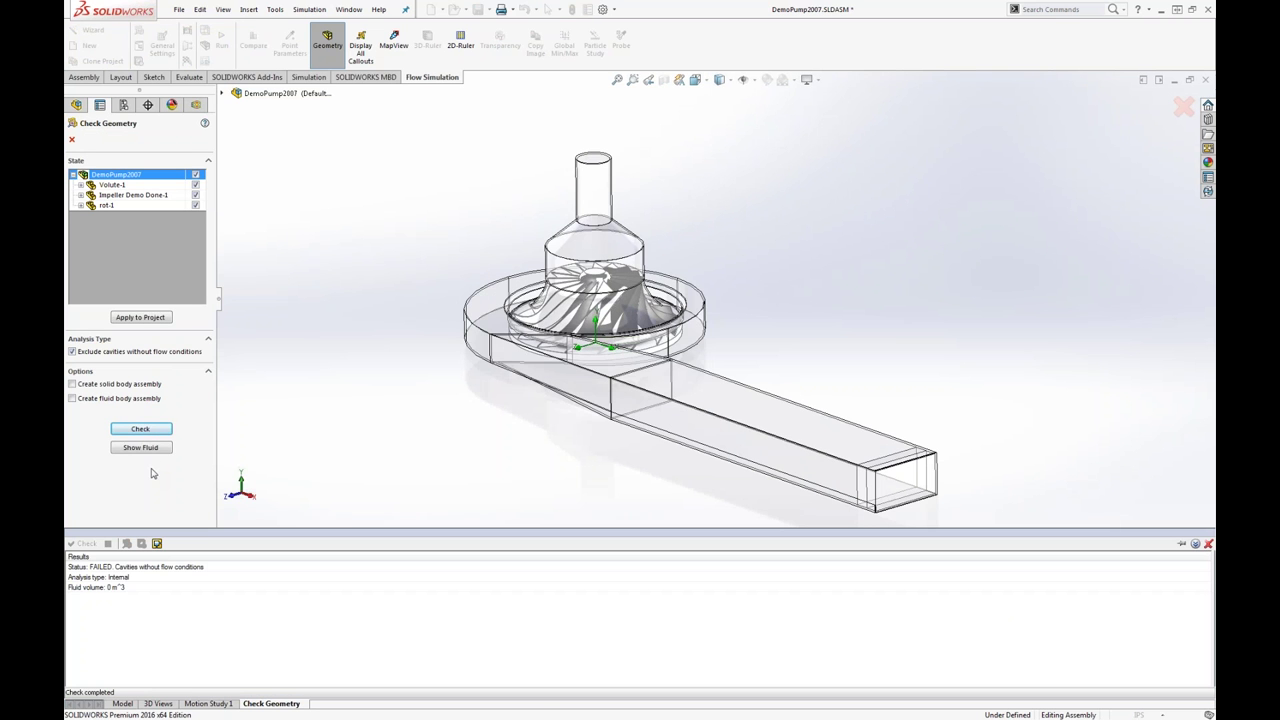
# - Run the geometry check with cavities without flow conditions included, and show the pump's fluid volume
pyautogui.click(148, 447)
pyautogui.press('Return')
pyautogui.click(109, 352)
pyautogui.click(140, 428)
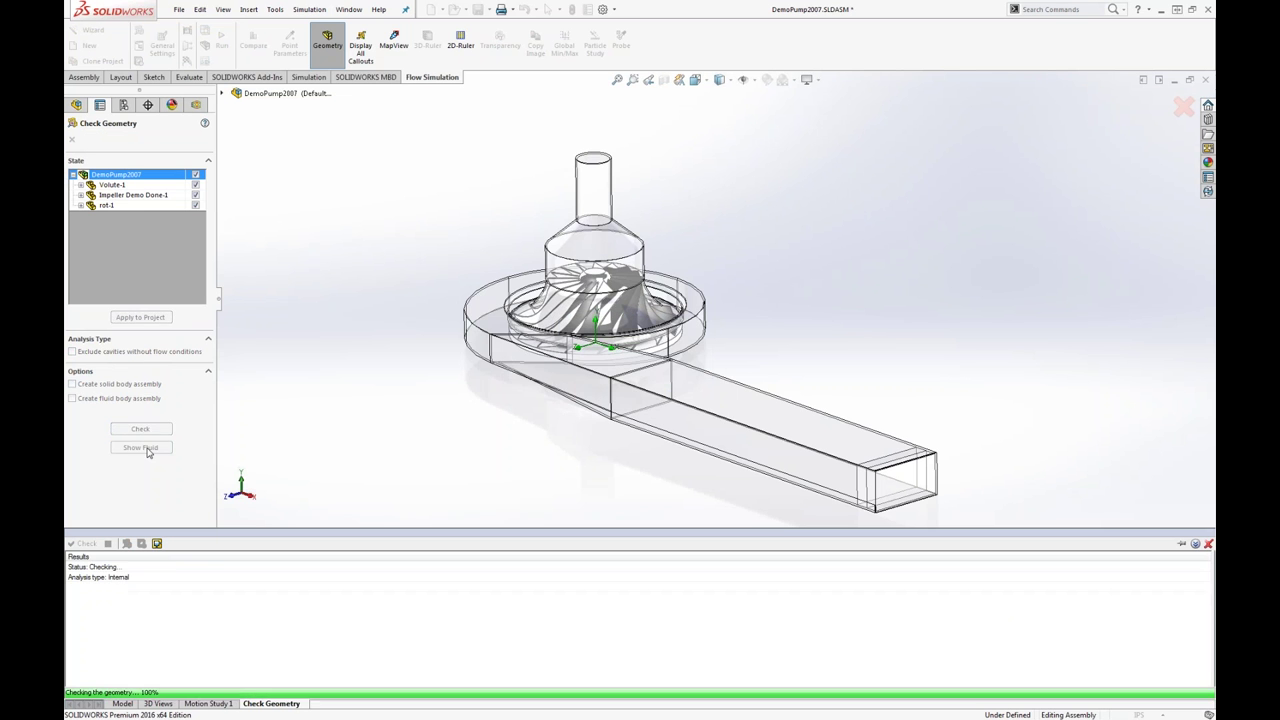
pyautogui.click(146, 448)
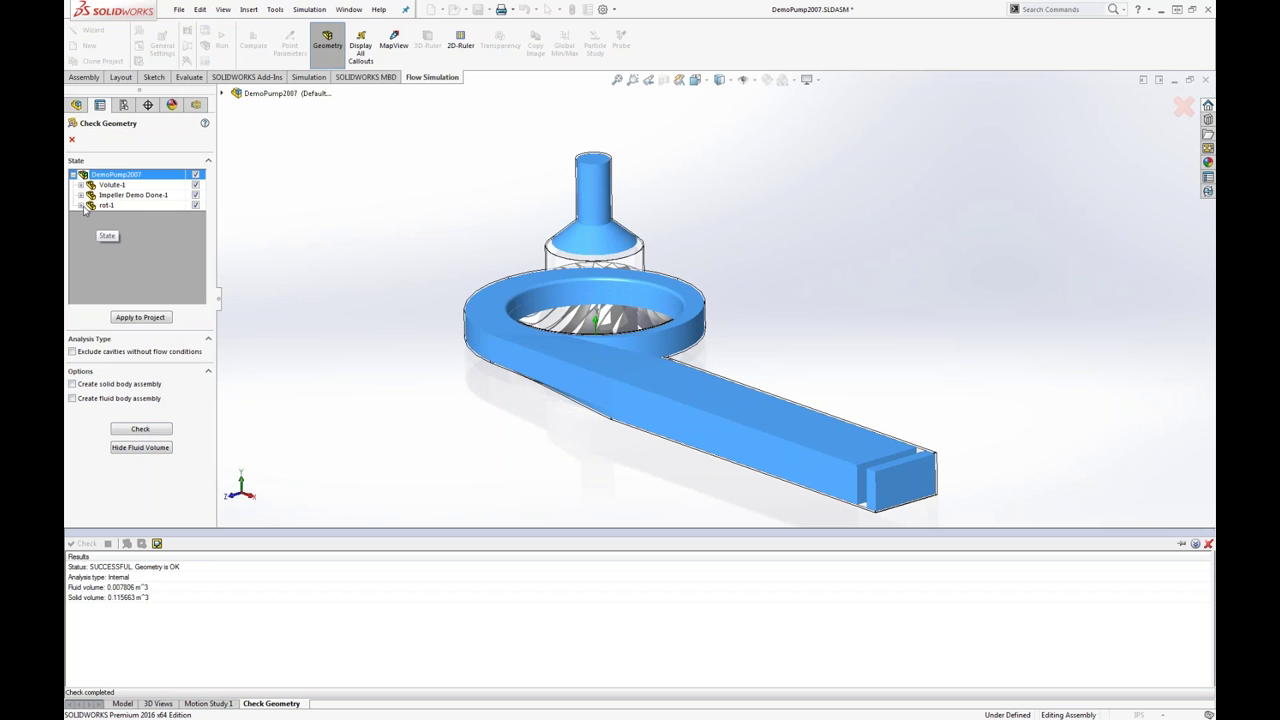
# - Exclude the rot-1 component from the geometry check, show the fluid volume to examine it, and close the check
pyautogui.click(198, 206)
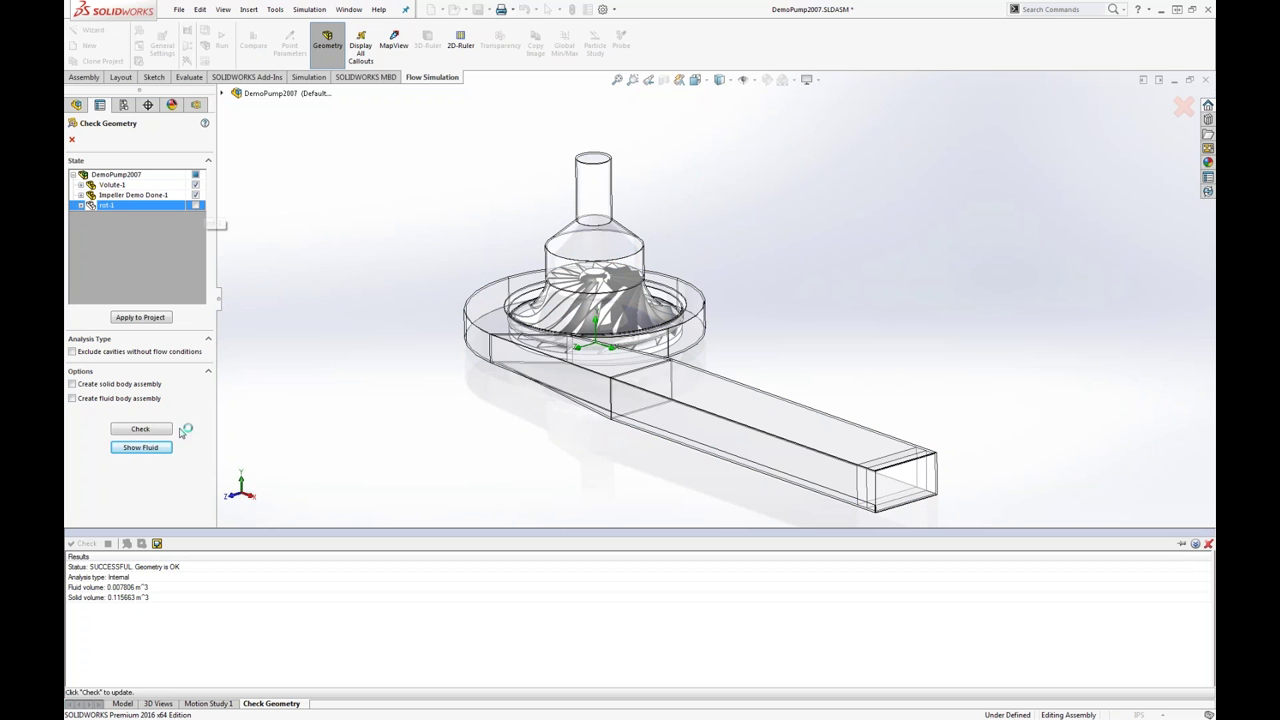
pyautogui.click(134, 447)
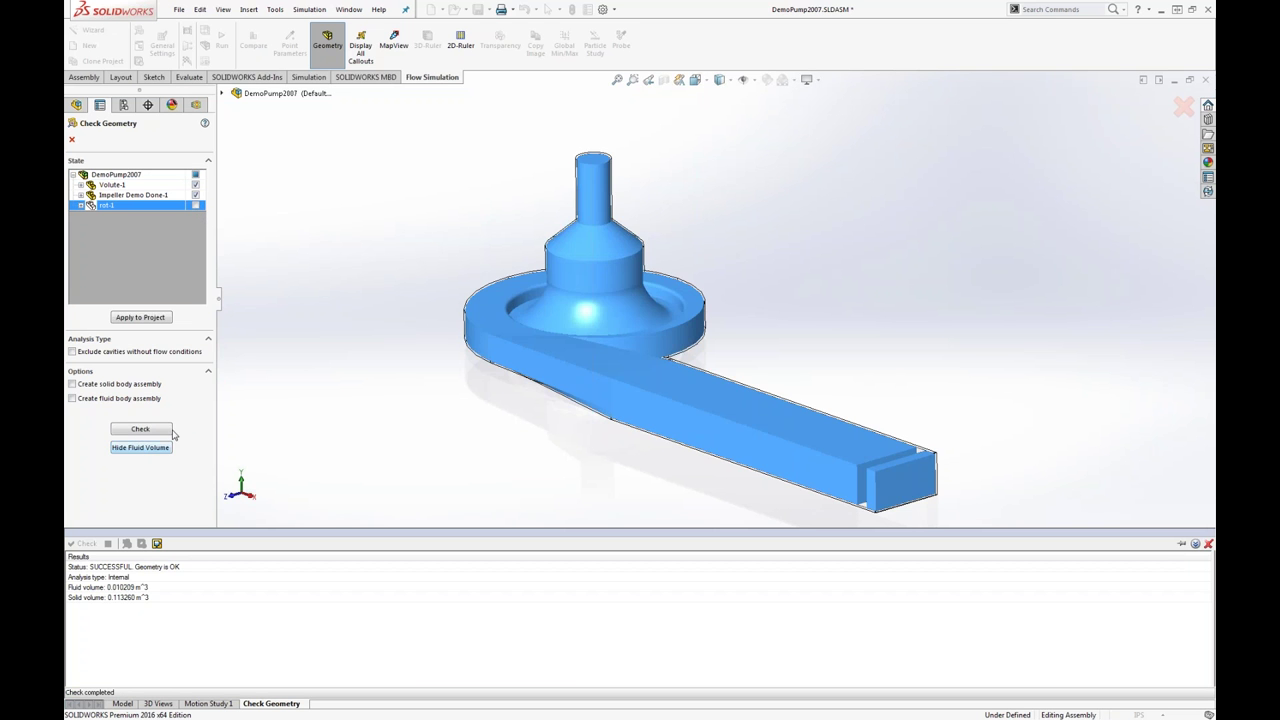
pyautogui.scroll(-3, 505, 309)
pyautogui.scroll(2, 931, 380)
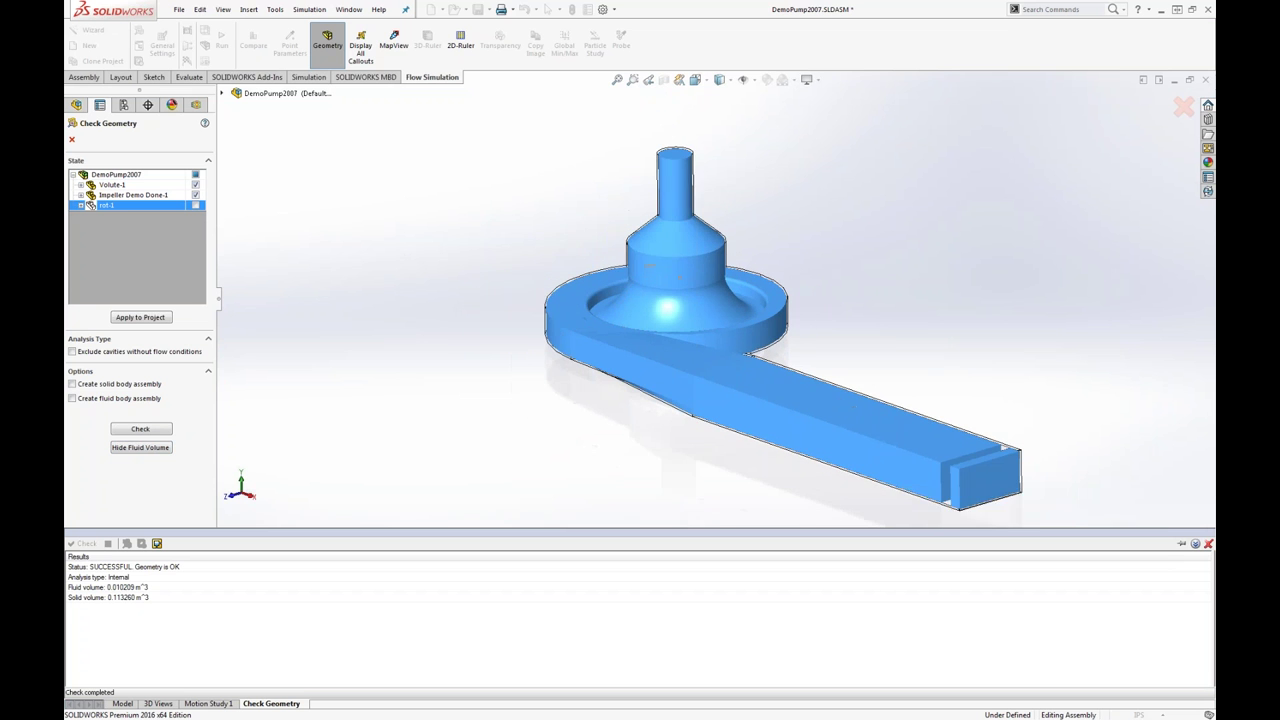
pyautogui.scroll(-1, 900, 371)
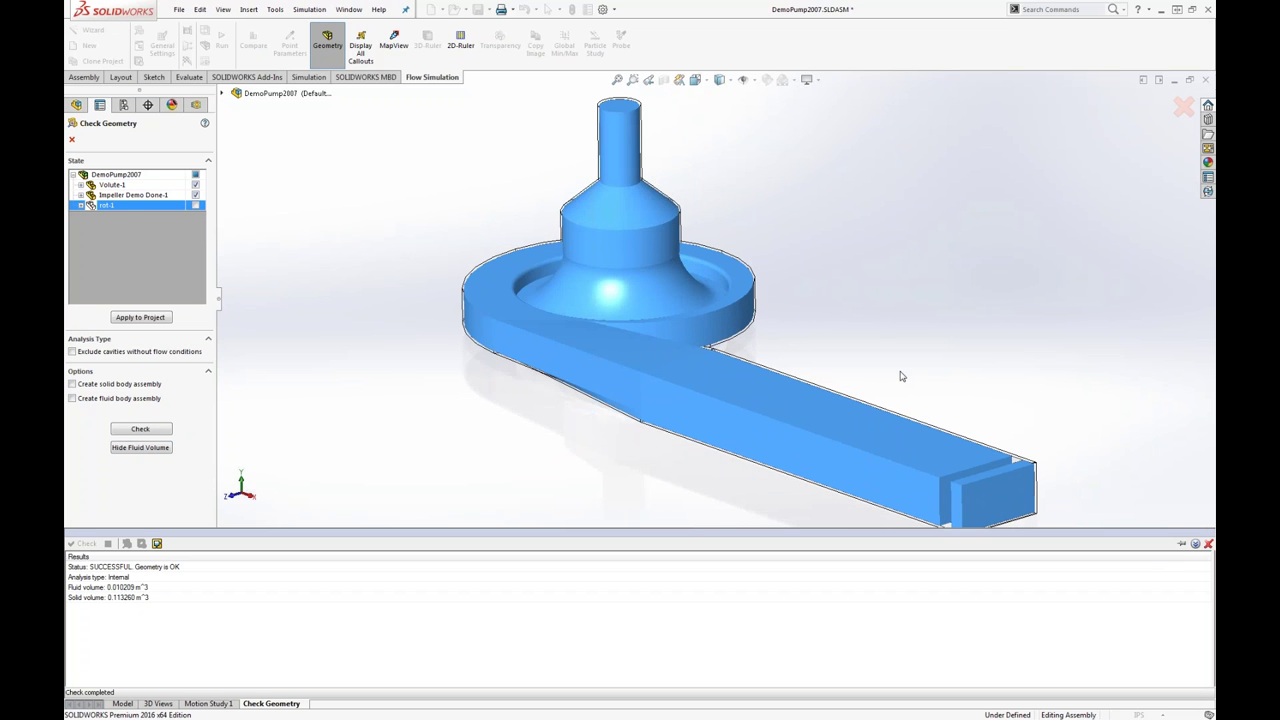
pyautogui.click(72, 140)
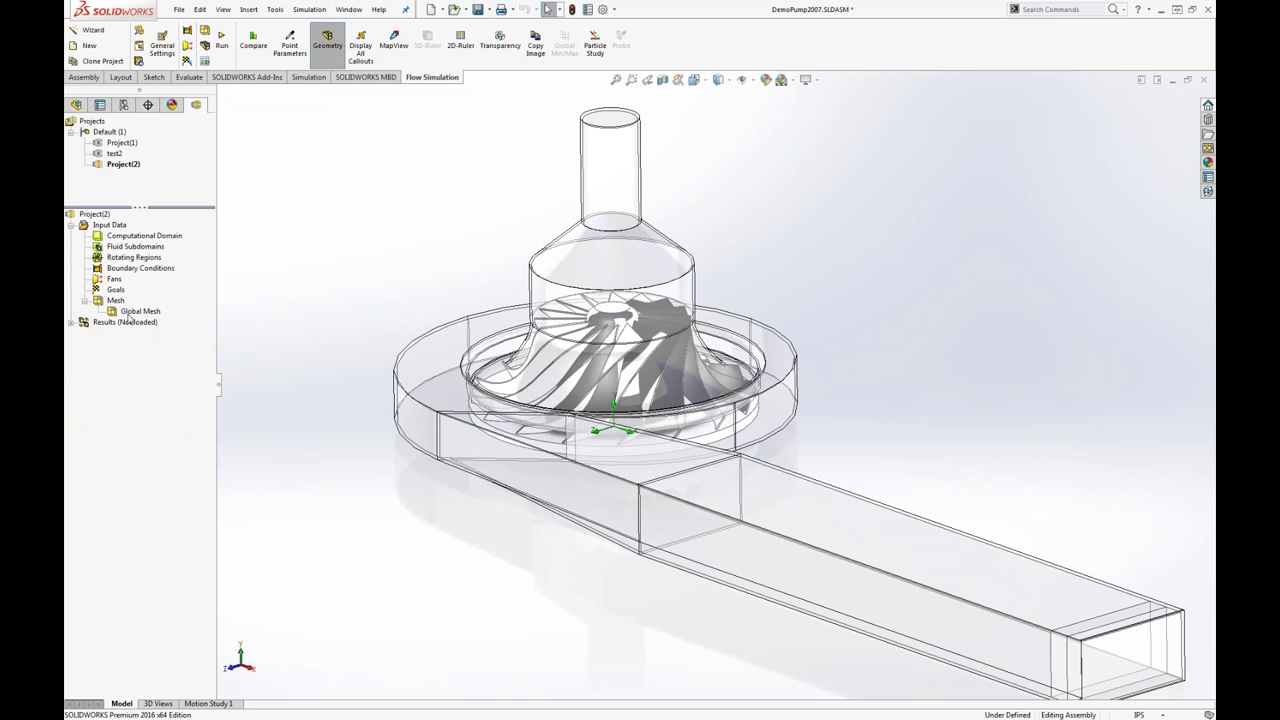
# - Insert a rotating region on the rot component with an angular velocity of -2000 RPM
pyautogui.rightClick(127, 261)
pyautogui.click(181, 263)
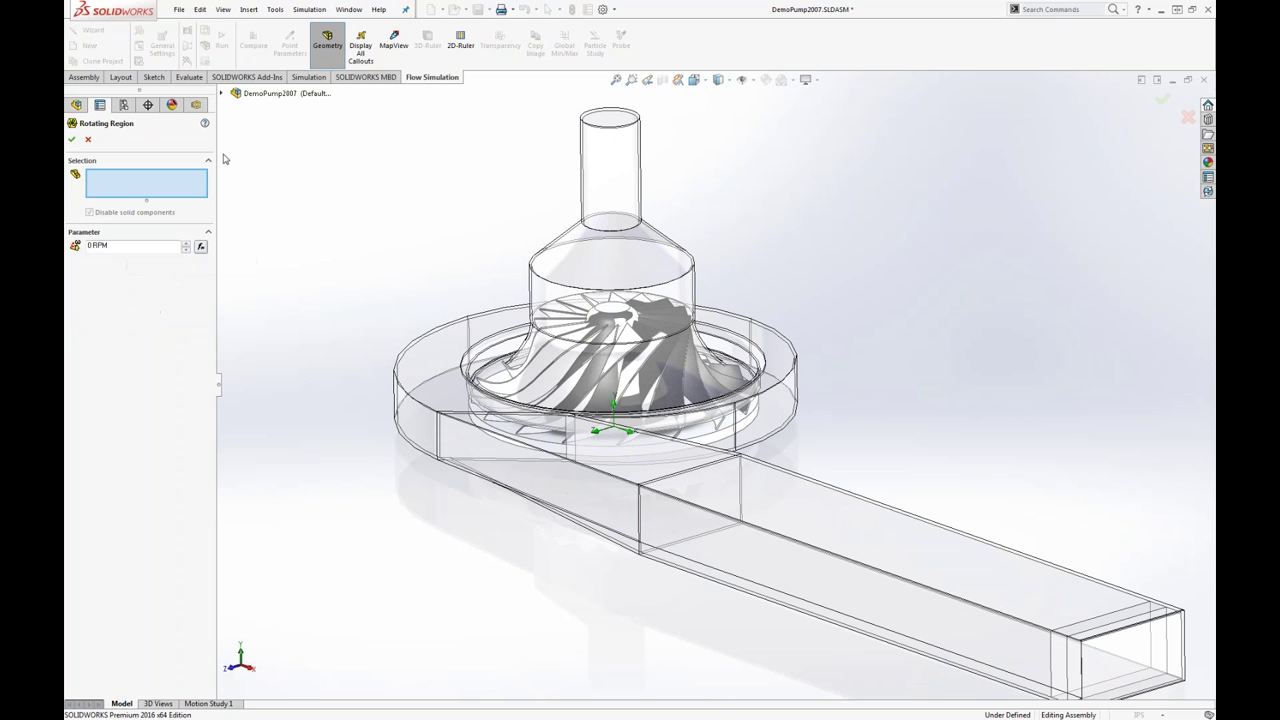
pyautogui.click(221, 93)
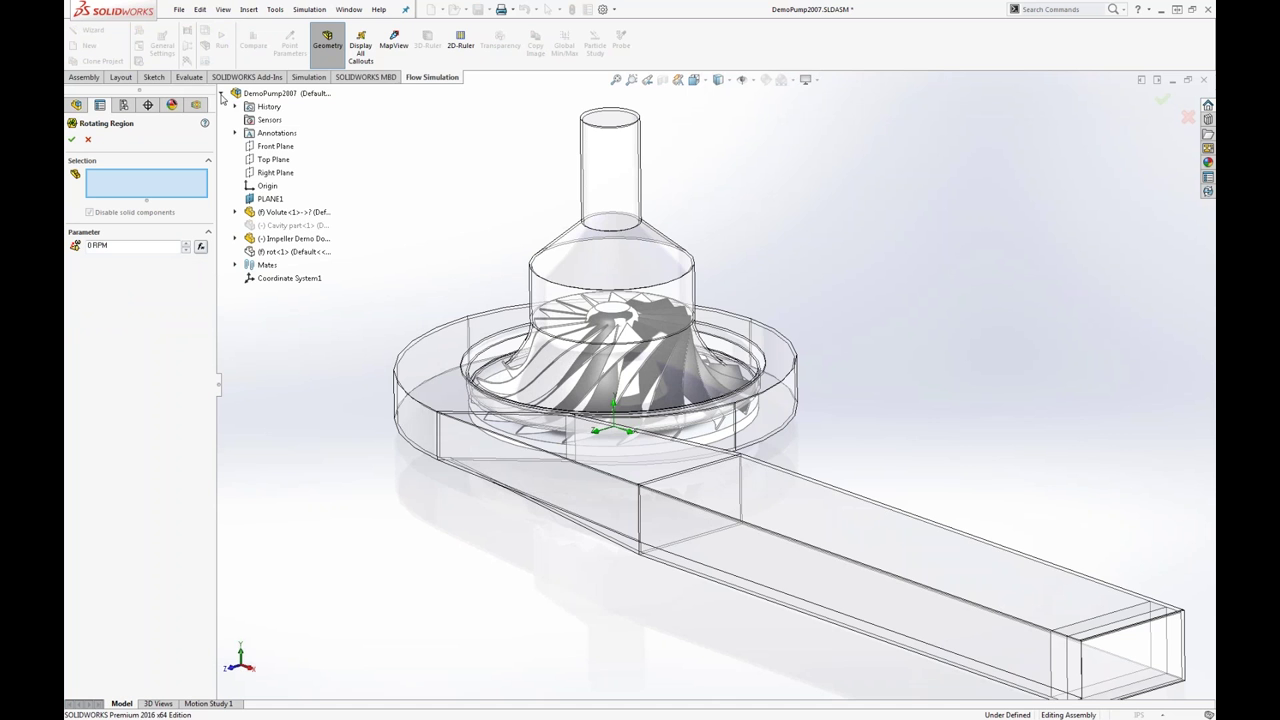
pyautogui.click(302, 252)
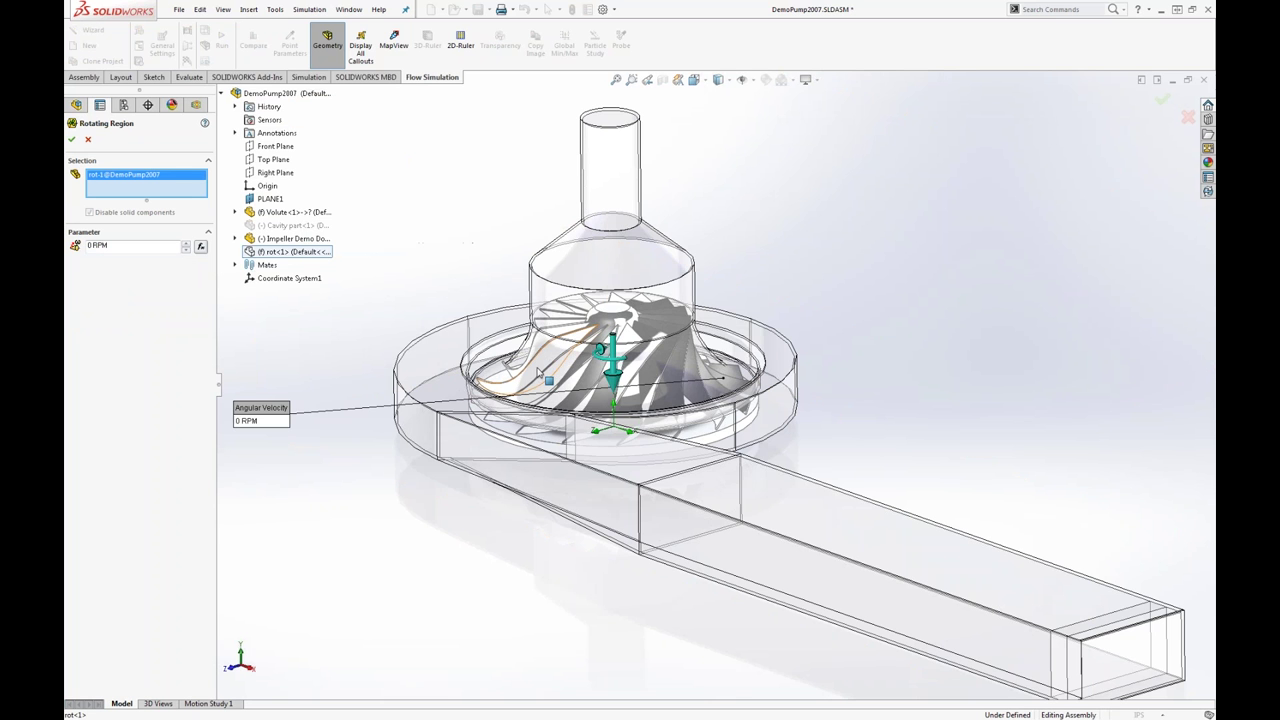
pyautogui.click(95, 245)
pyautogui.press('BackSpace')
pyautogui.write('-2000')
pyautogui.click(132, 293)
# - Reverse the rotating region's angular velocity to 2000 RPM and accept the region
pyautogui.moveTo(367, 372); pyautogui.dragTo(400, 365, button='middle')
pyautogui.click(91, 246)
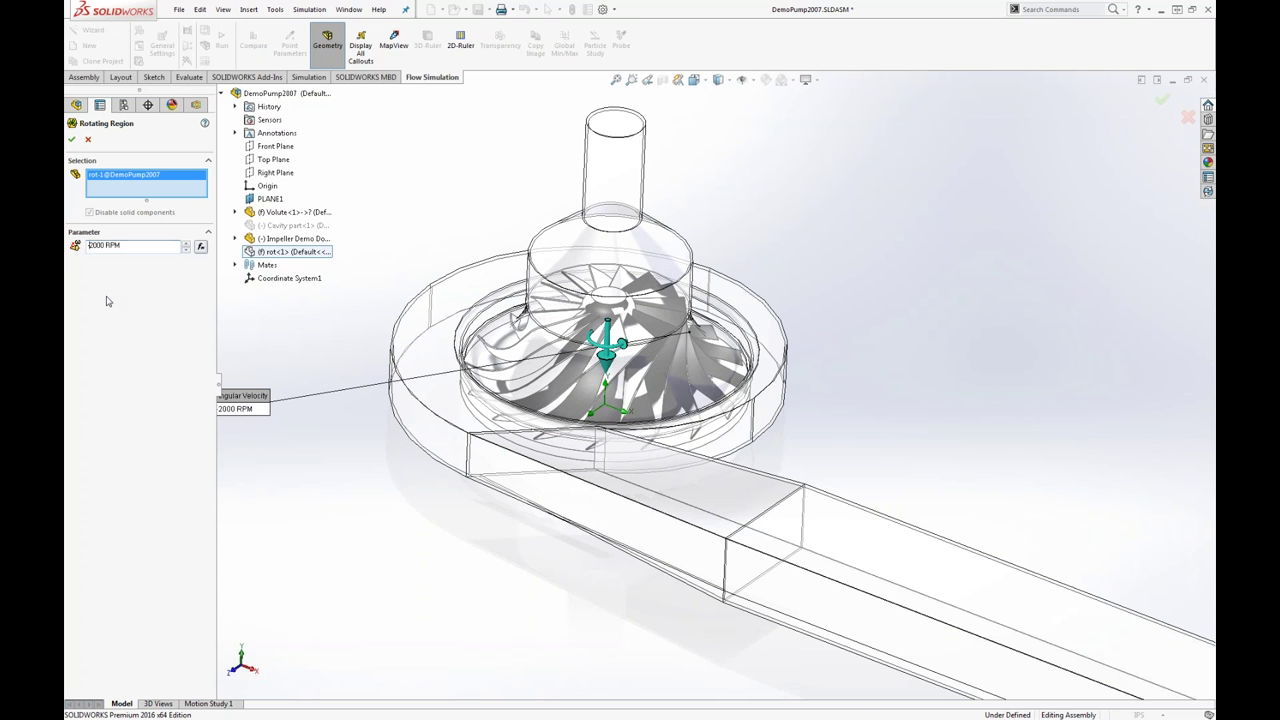
pyautogui.press('BackSpace')
pyautogui.click(72, 139)
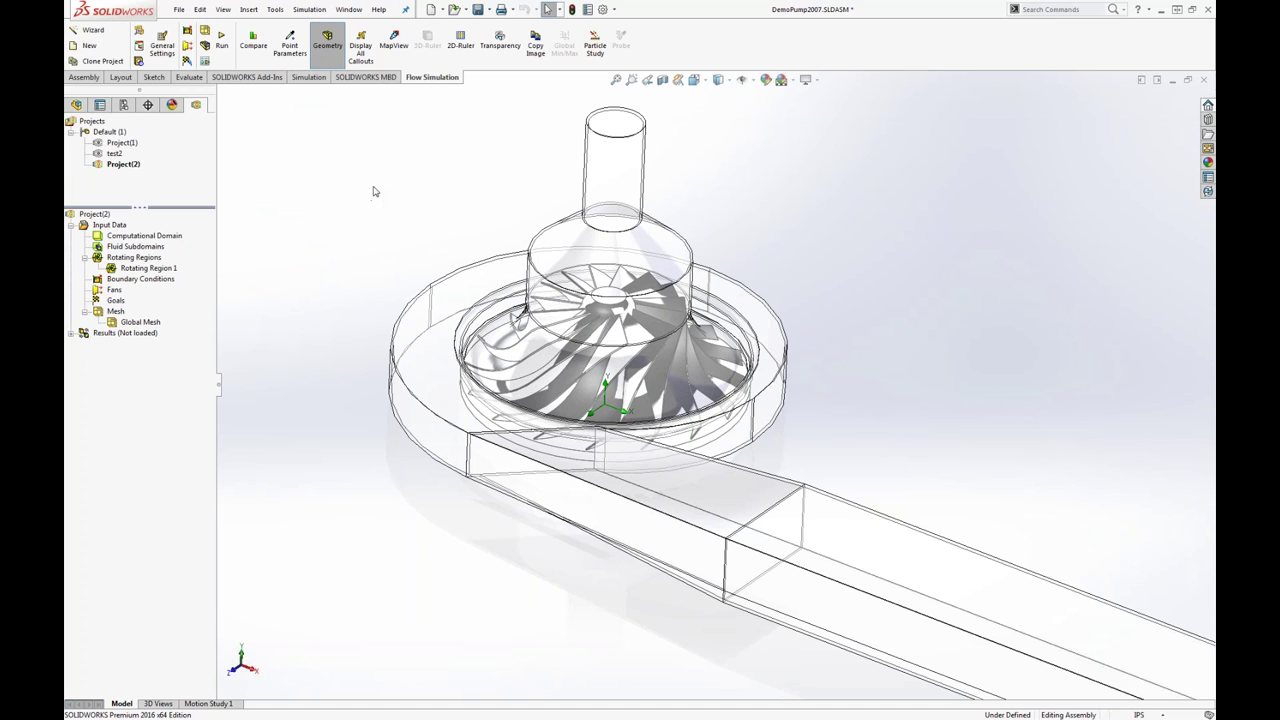
# - Add an environment pressure boundary condition of 101325 Pa on the inner lid face of the volute's round inlet pipe
pyautogui.rightClick(124, 281)
pyautogui.click(185, 289)
pyautogui.click(109, 286)
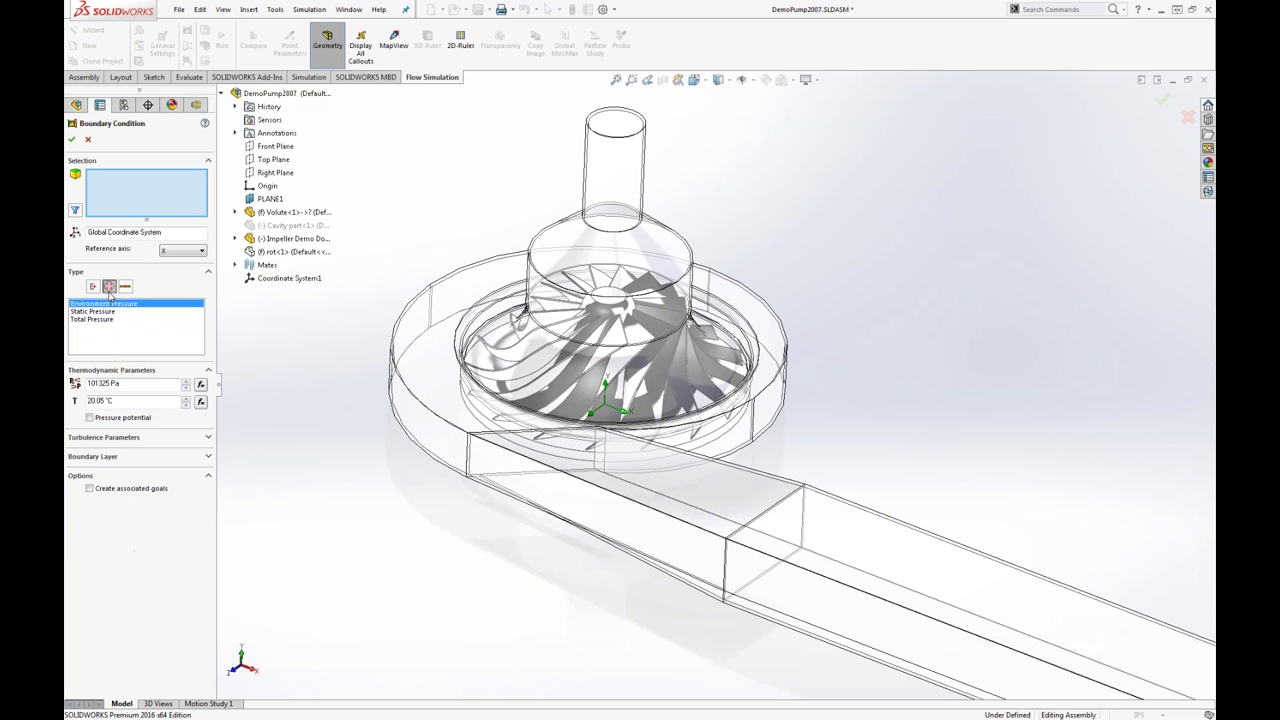
pyautogui.rightClick(612, 126)
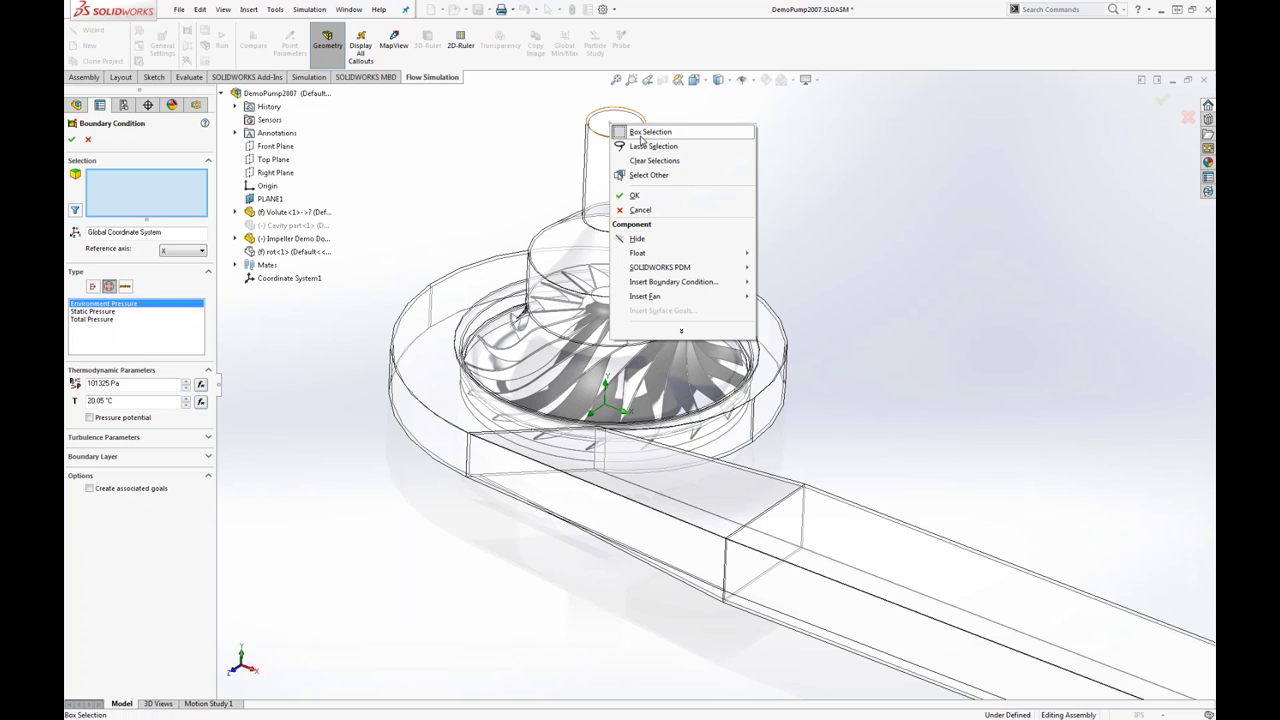
pyautogui.click(640, 174)
pyautogui.click(716, 184)
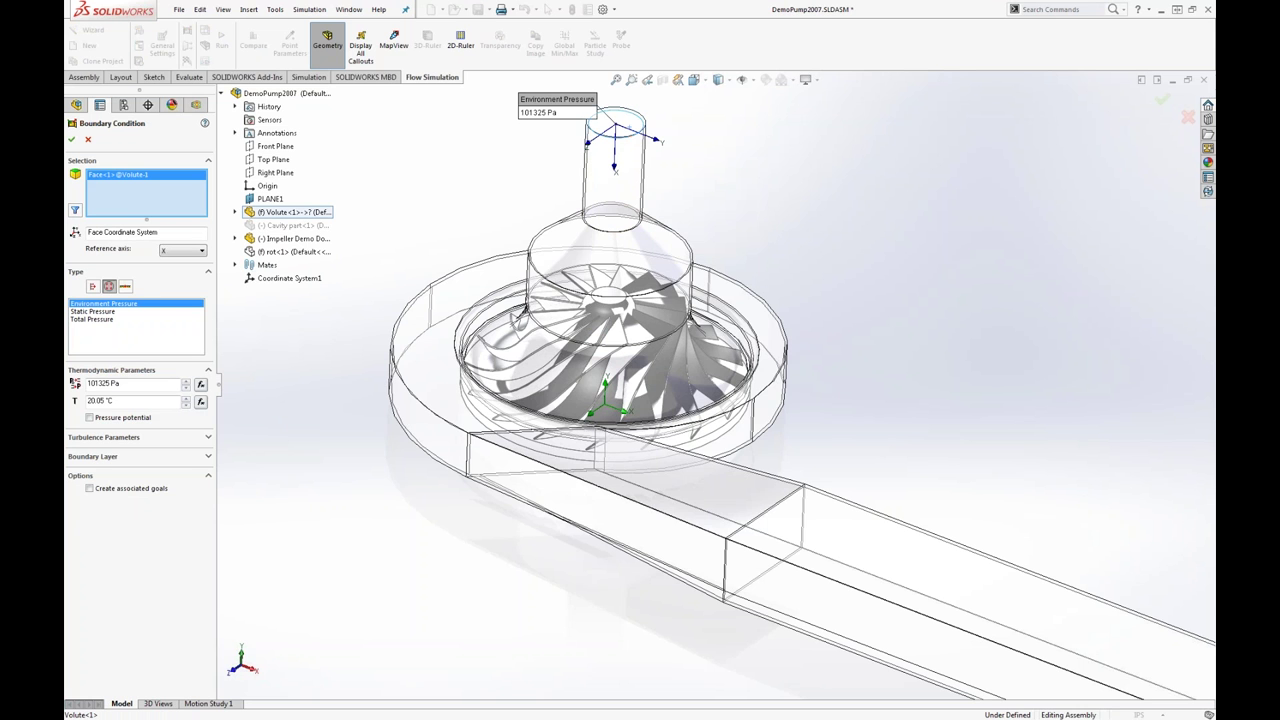
pyautogui.click(74, 140)
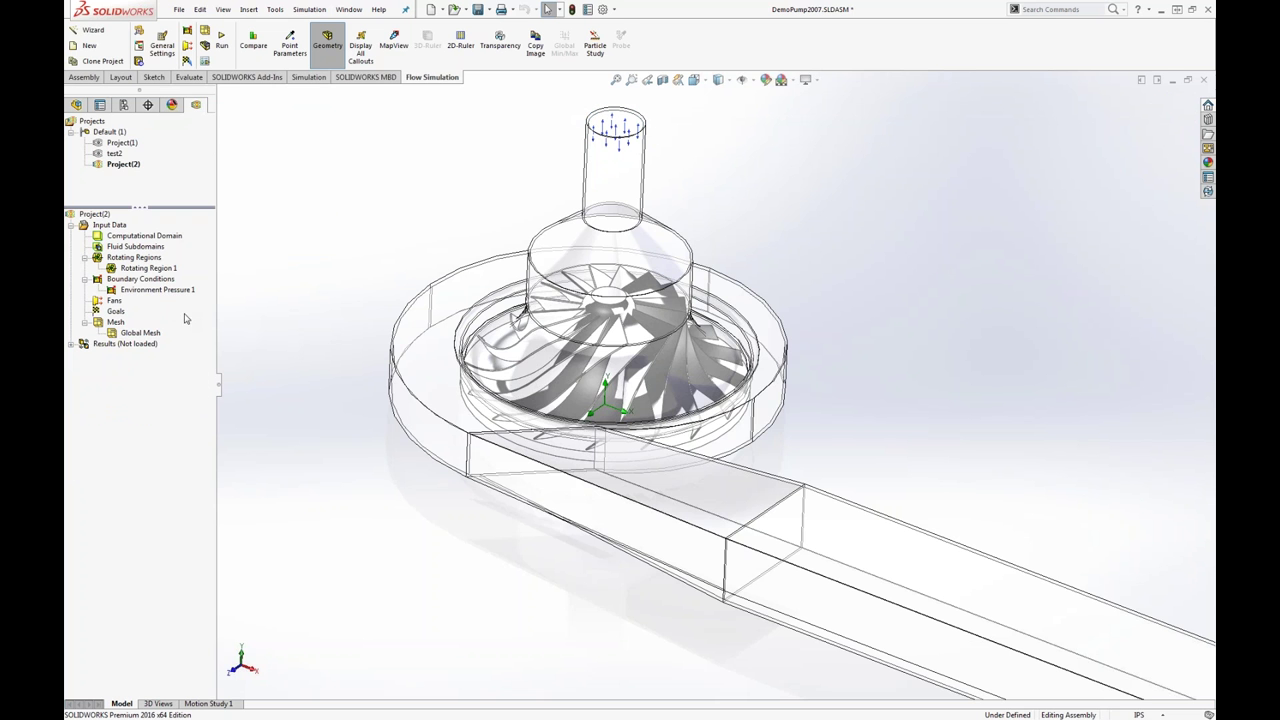
# - Add an environment pressure boundary condition of 20000 Pa on the inner lid face of the volute's rectangular outlet
pyautogui.rightClick(128, 283)
pyautogui.click(190, 285)
pyautogui.scroll(2, 1035, 587)
pyautogui.scroll(-5, 1035, 587)
pyautogui.rightClick(1012, 589)
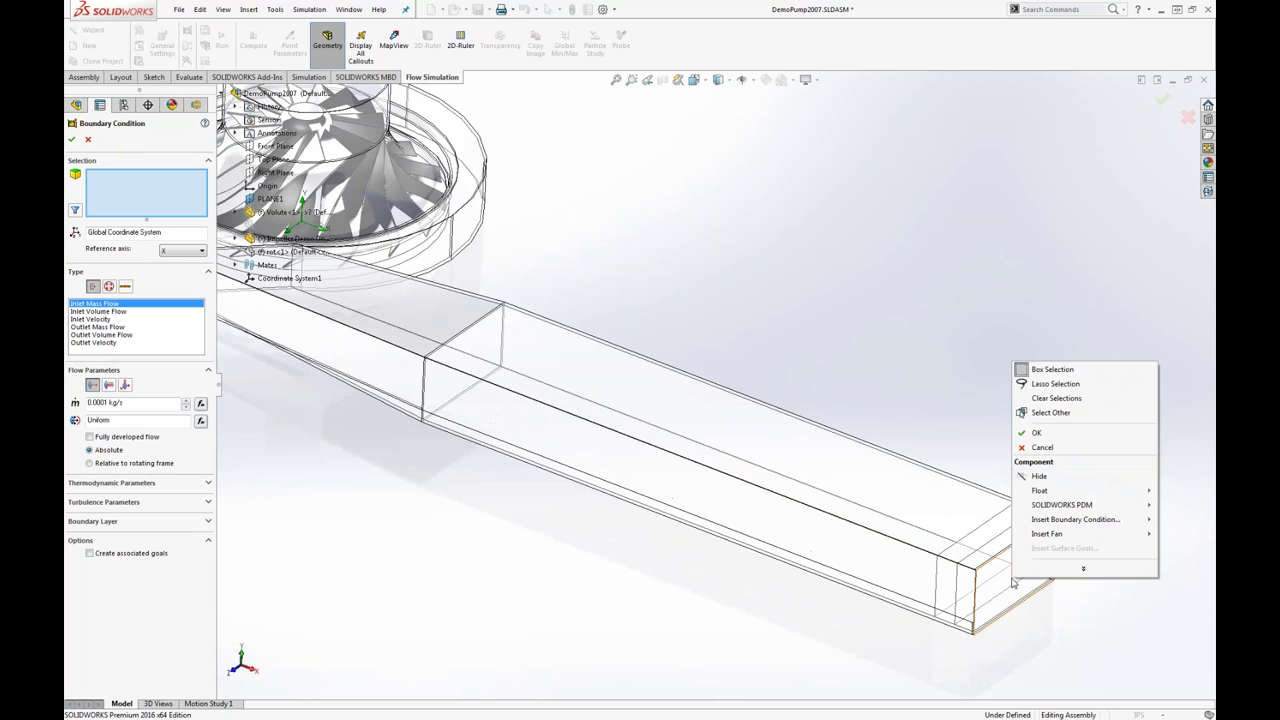
pyautogui.click(1068, 413)
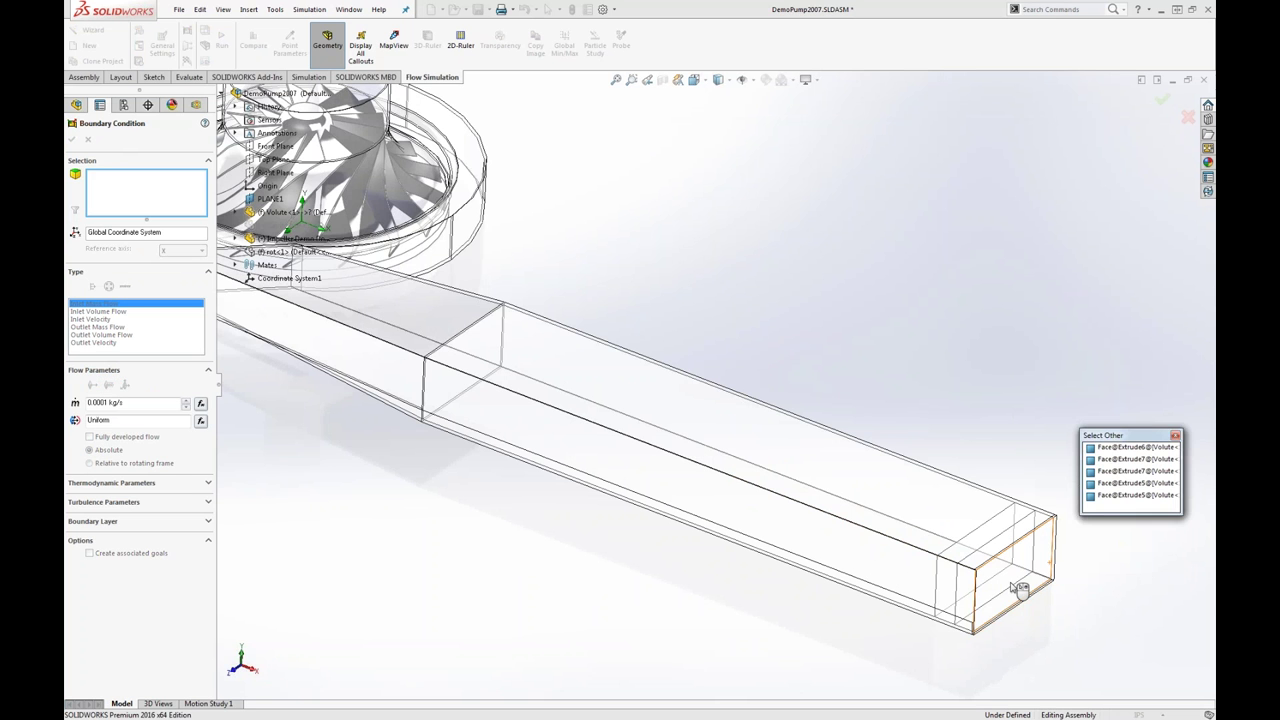
pyautogui.click(1018, 590)
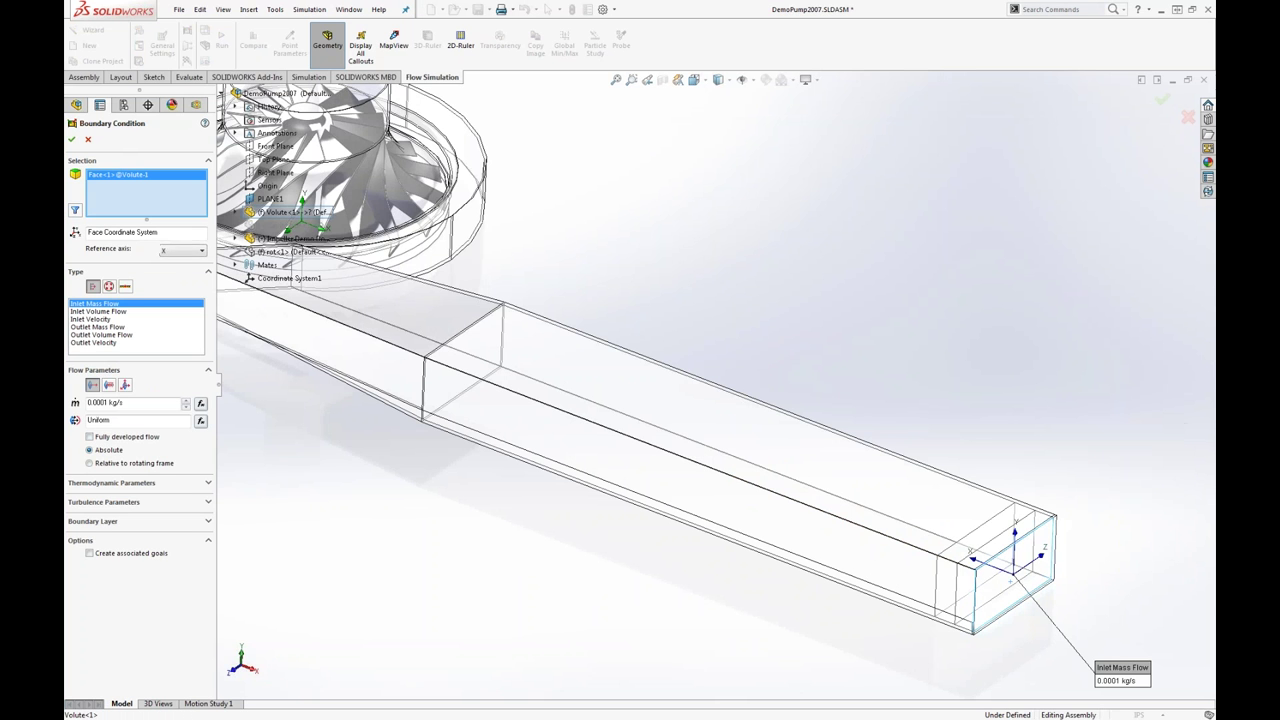
pyautogui.click(109, 286)
pyautogui.click(125, 386)
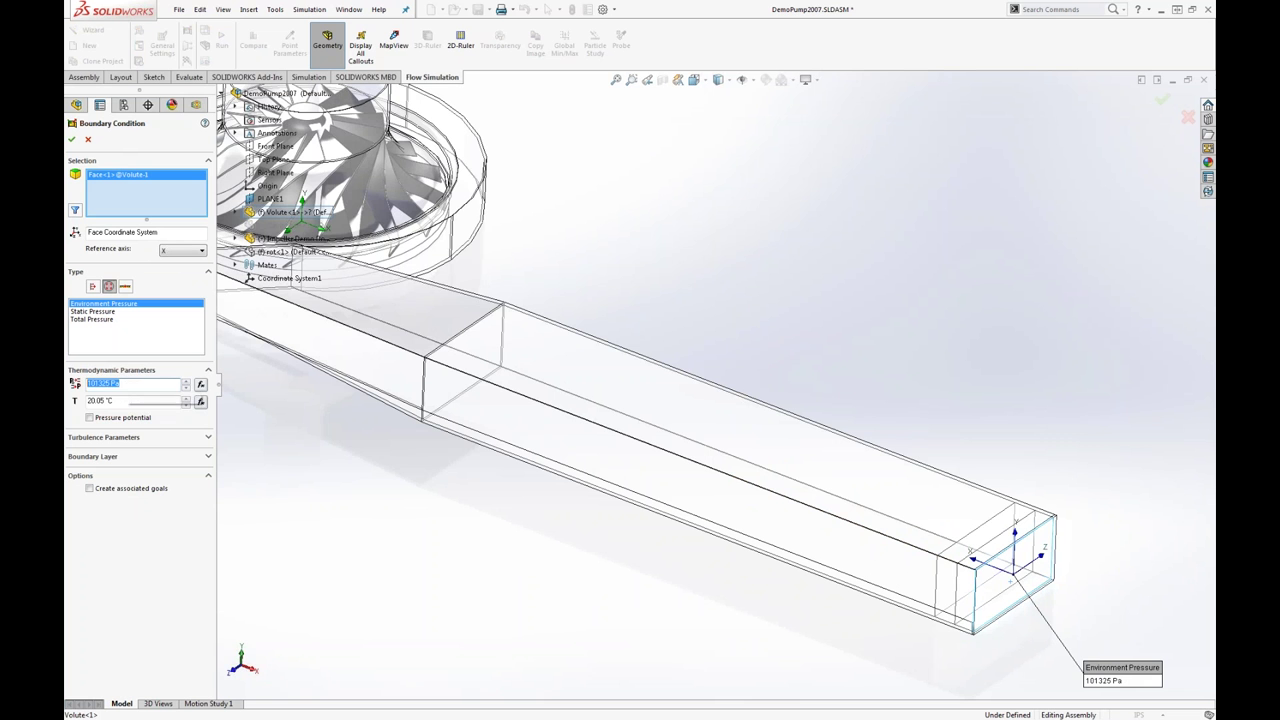
pyautogui.write('20000')
pyautogui.click(71, 139)
# - Insert a global goal for the maximum velocity
pyautogui.press('f')
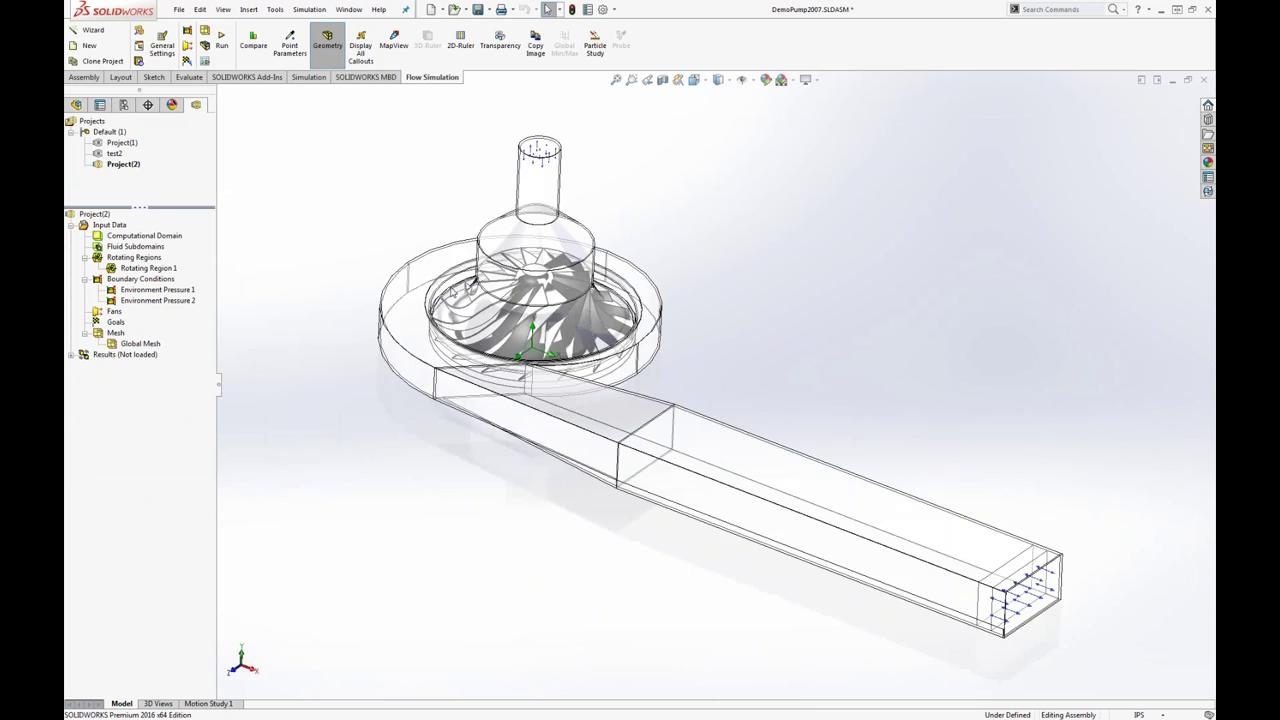
pyautogui.scroll(4, 452, 290)
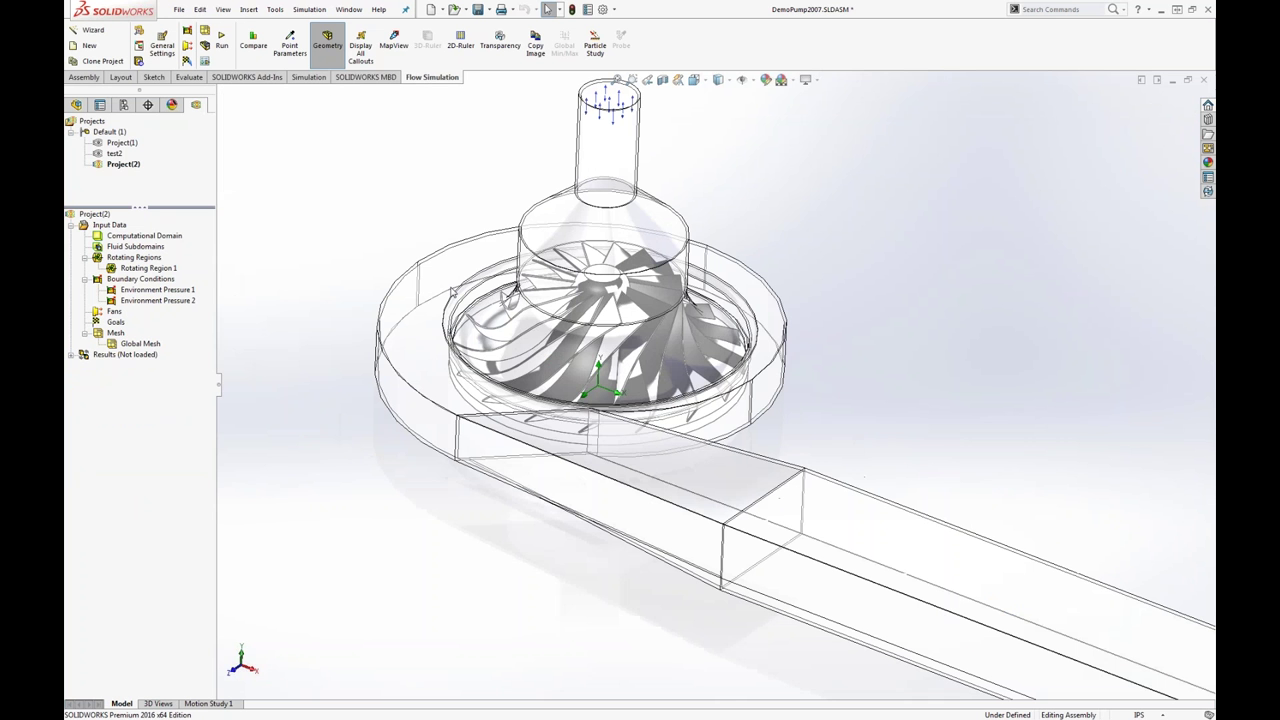
pyautogui.click(125, 323)
pyautogui.rightClick(127, 323)
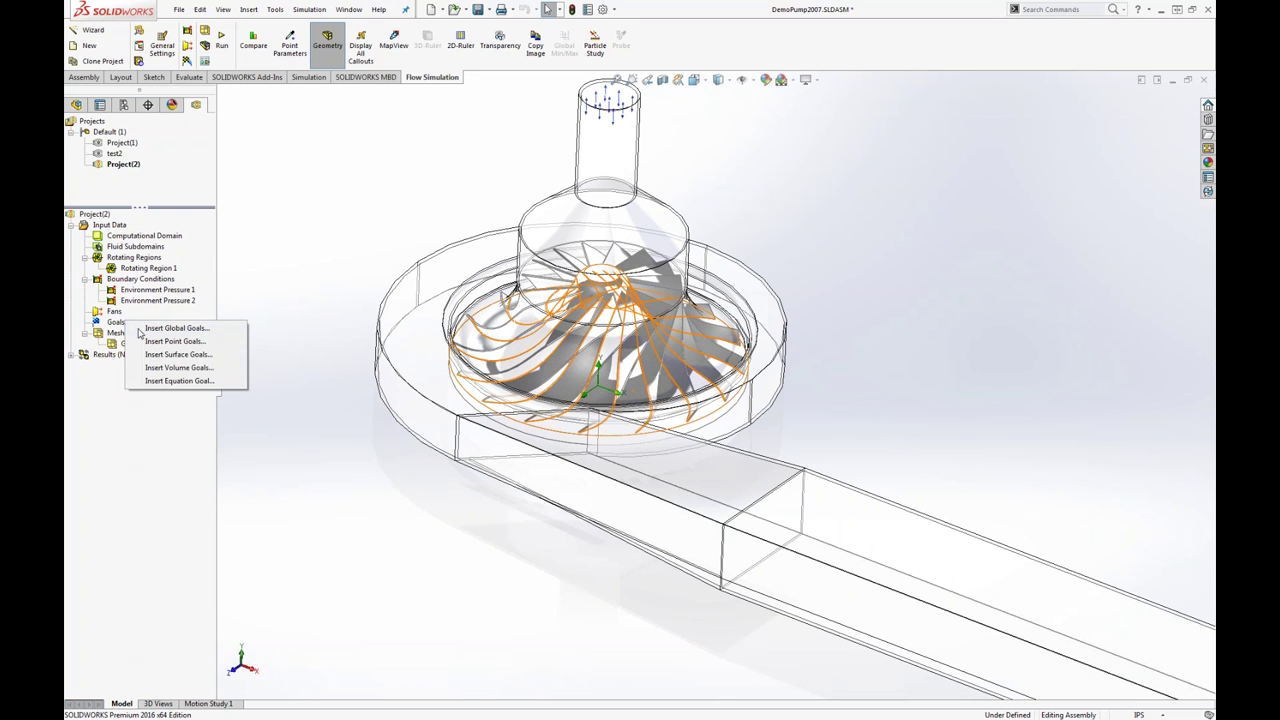
pyautogui.click(145, 329)
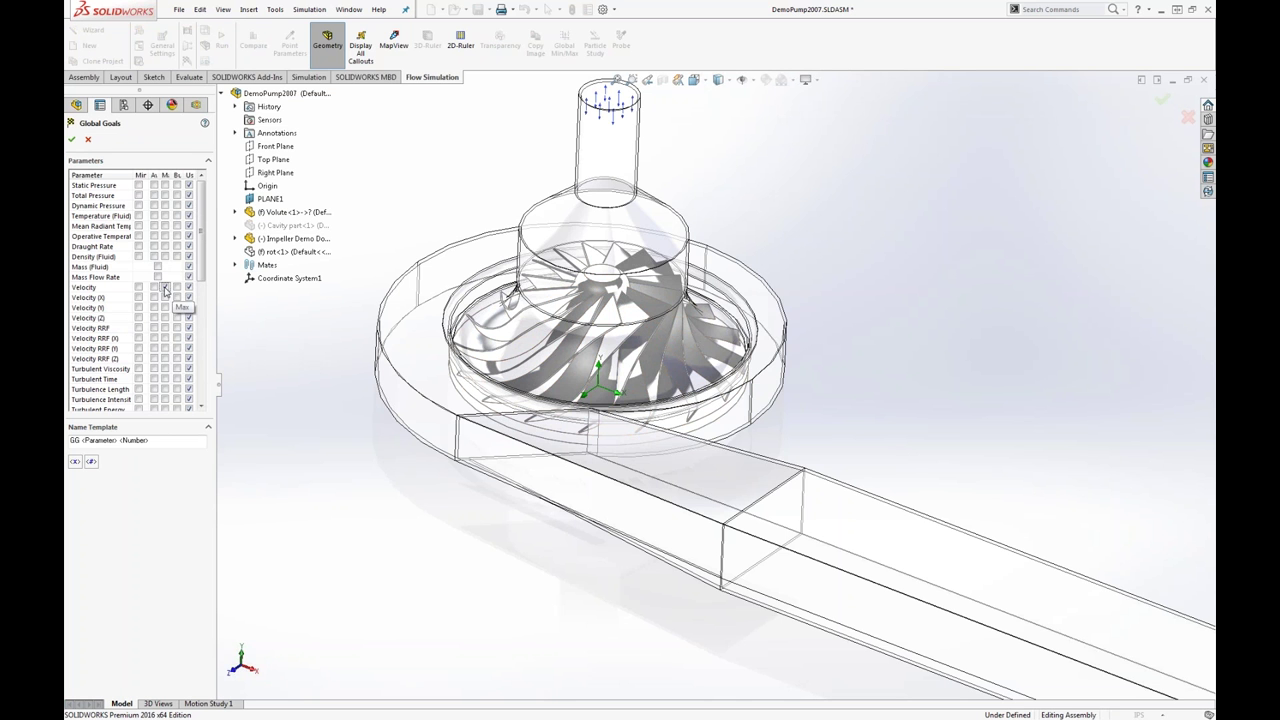
pyautogui.click(165, 288)
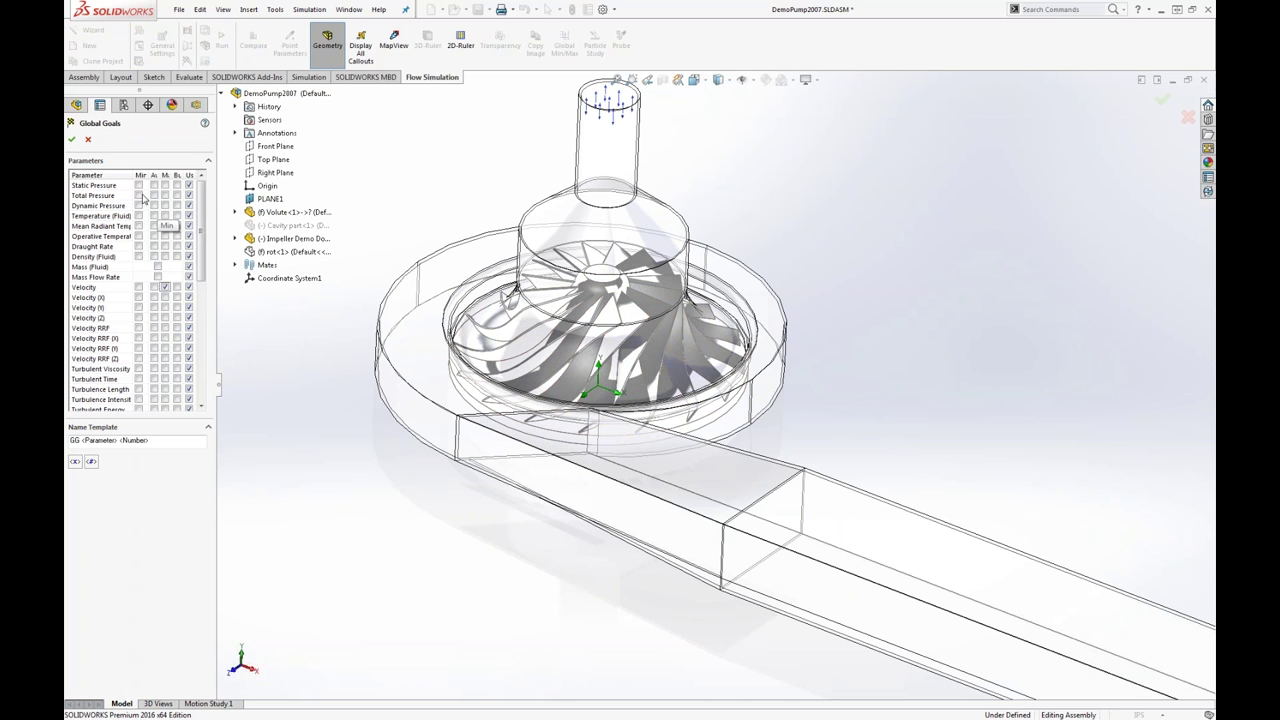
pyautogui.click(72, 141)
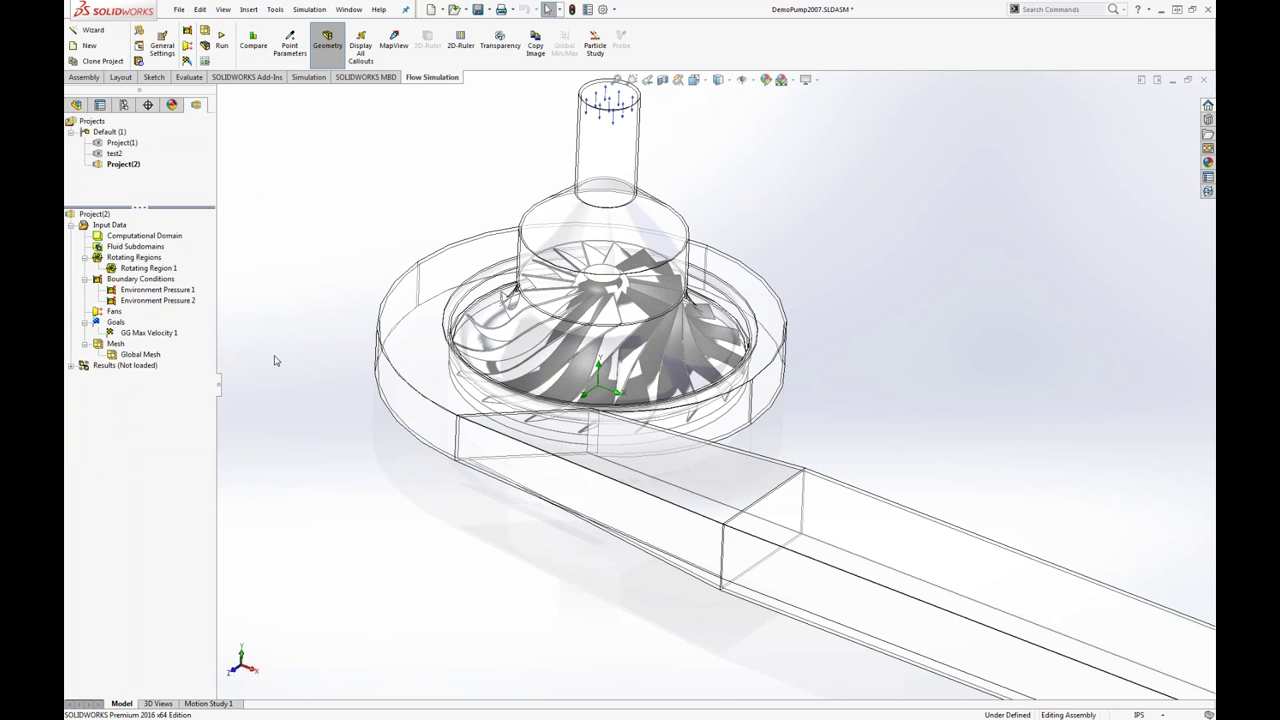
# - Insert surface goals for average total pressure and volume flow rate on the inner face of the inlet pipe's lid
pyautogui.rightClick(120, 327)
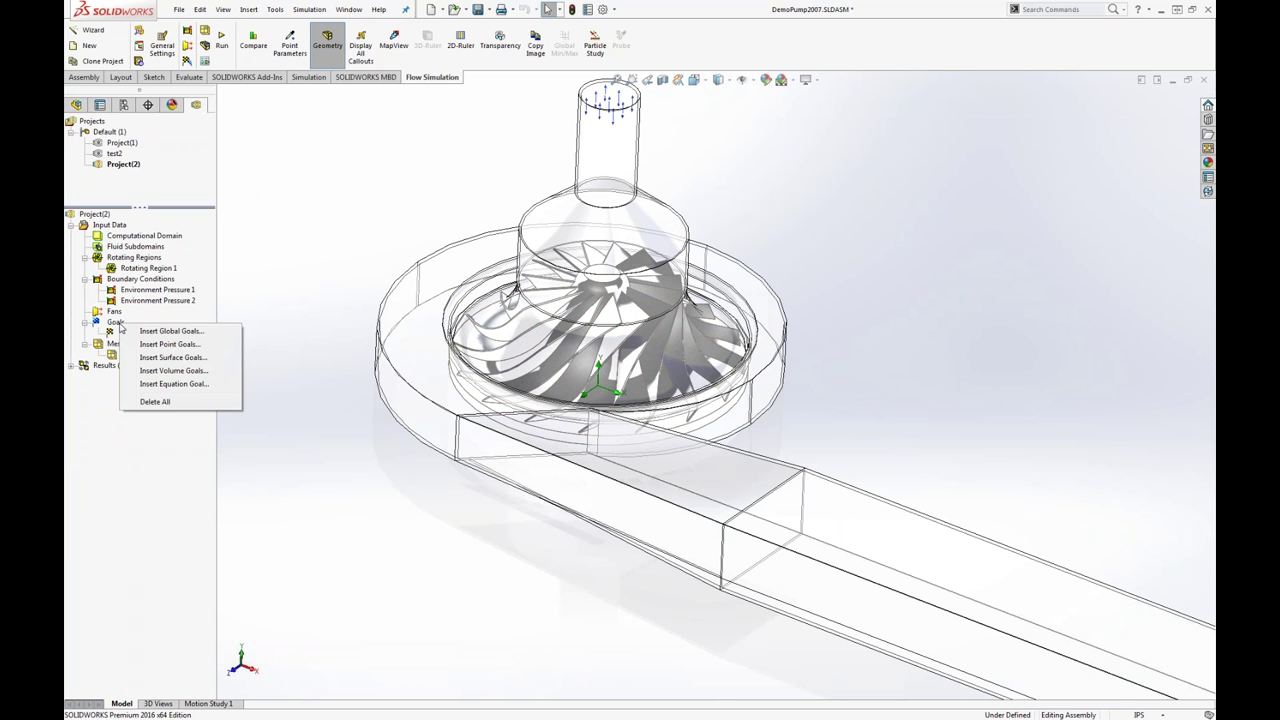
pyautogui.click(237, 298)
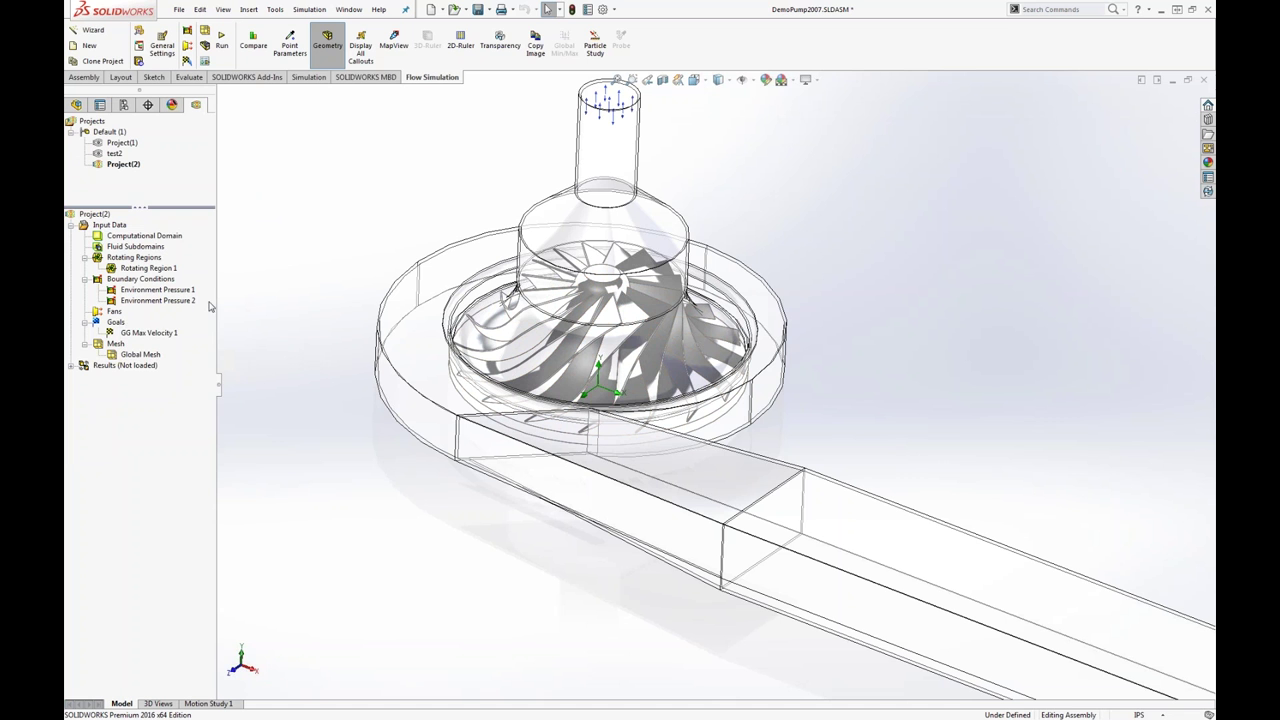
pyautogui.rightClick(120, 322)
pyautogui.click(190, 357)
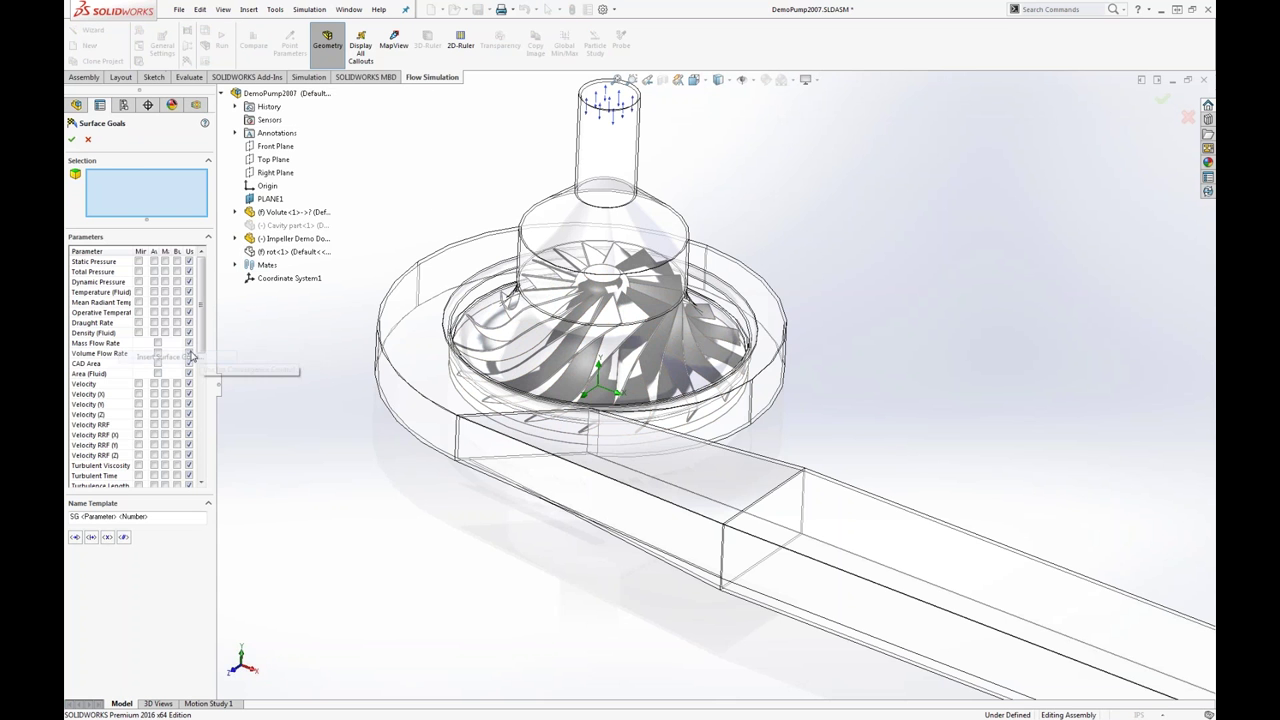
pyautogui.click(153, 271)
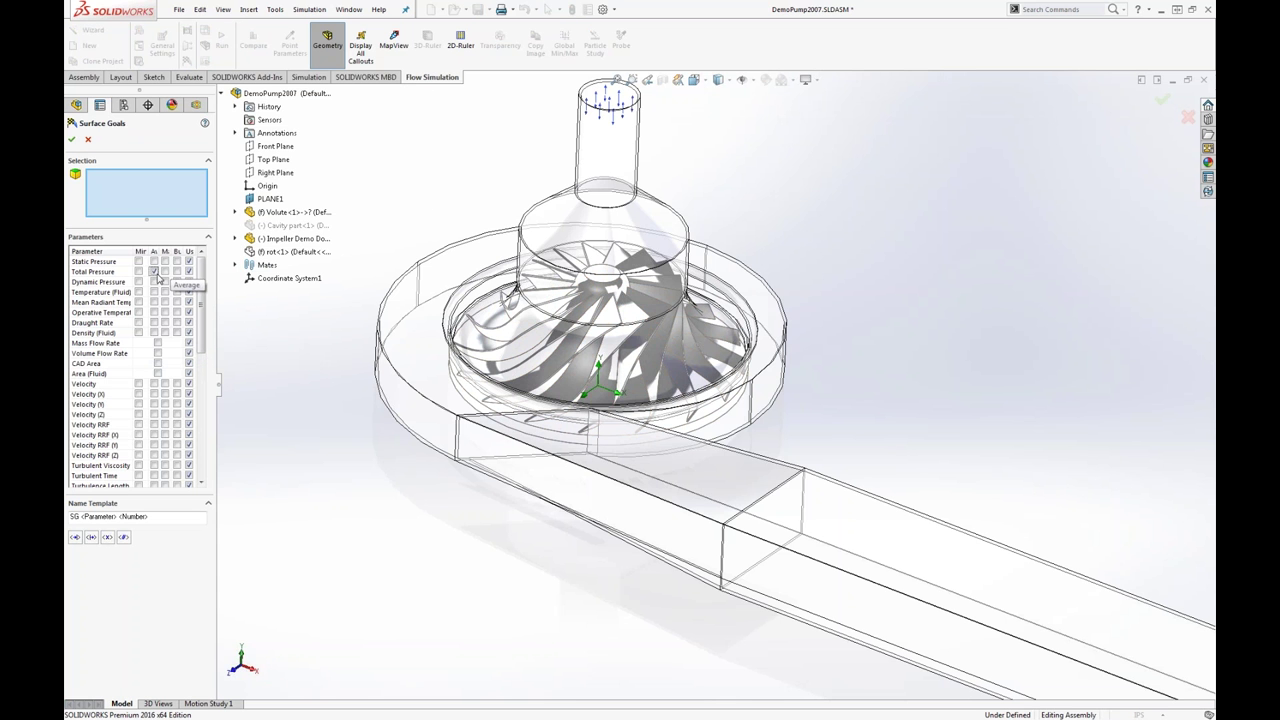
pyautogui.click(158, 354)
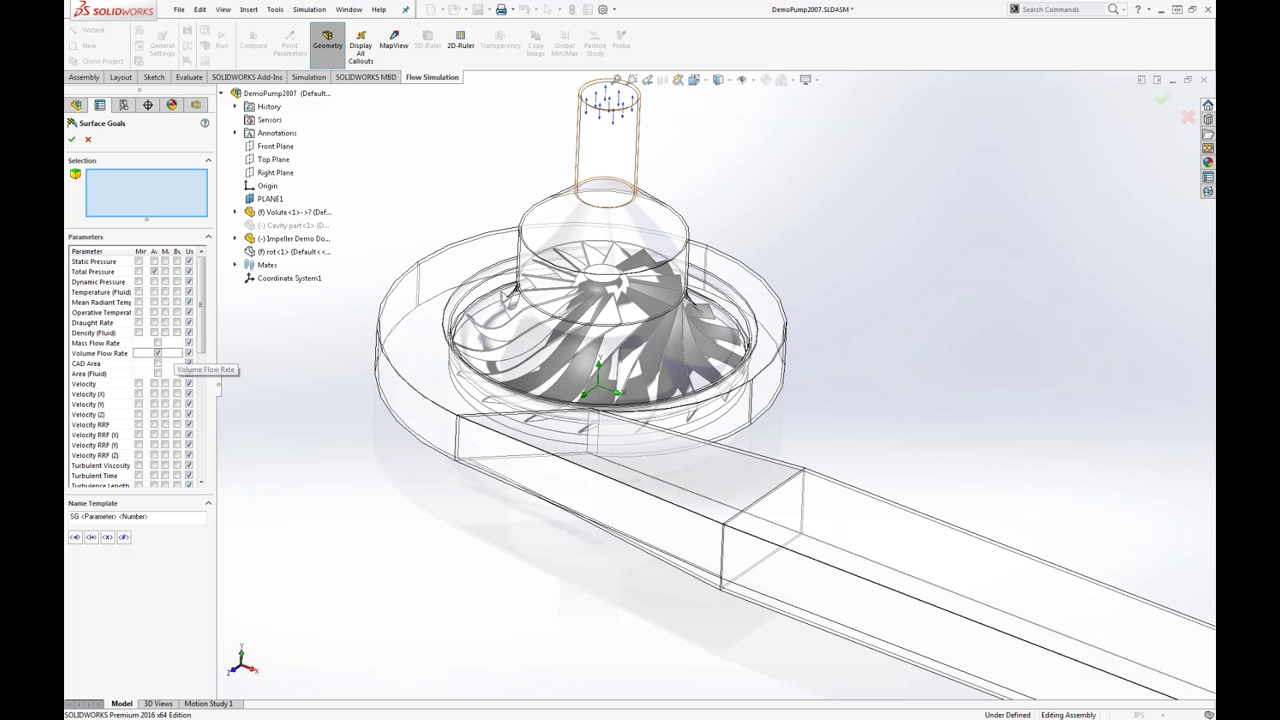
pyautogui.rightClick(617, 95)
pyautogui.click(676, 147)
pyautogui.click(715, 166)
pyautogui.click(71, 139)
# - Insert surface goals for average total pressure and volume flow rate on the inner face of the rectangular outlet's lid
pyautogui.rightClick(115, 322)
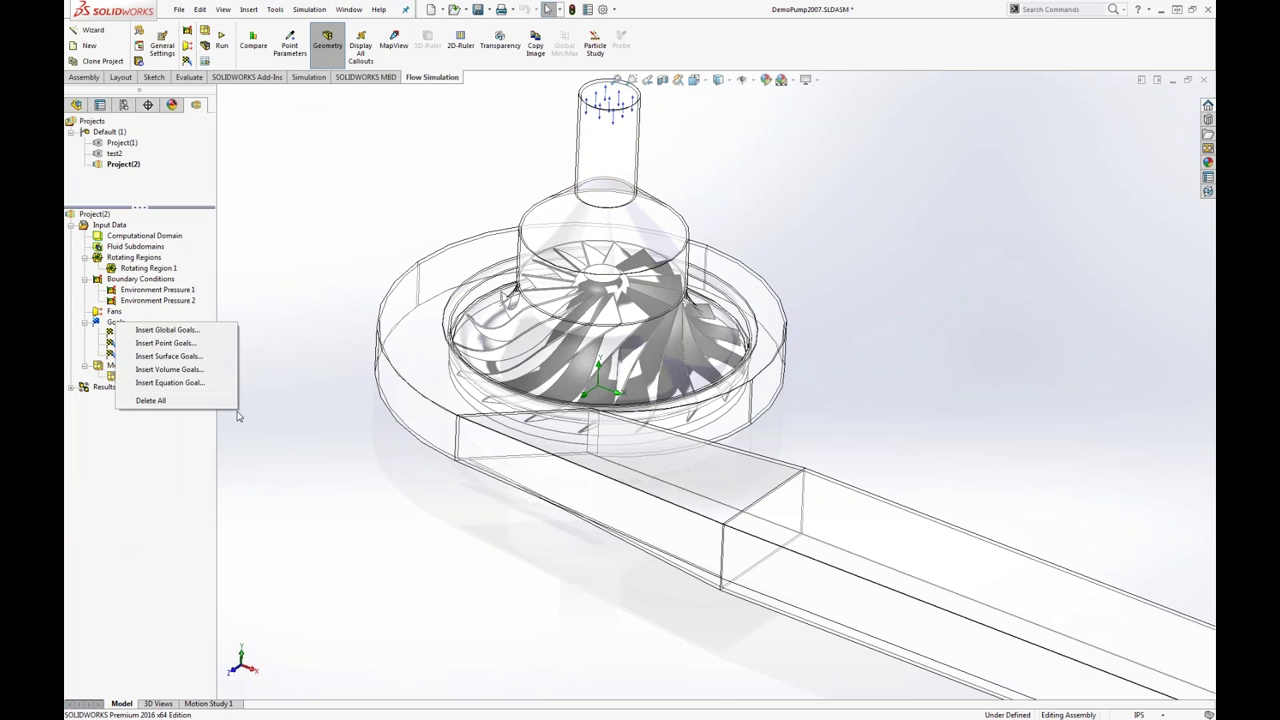
pyautogui.click(165, 356)
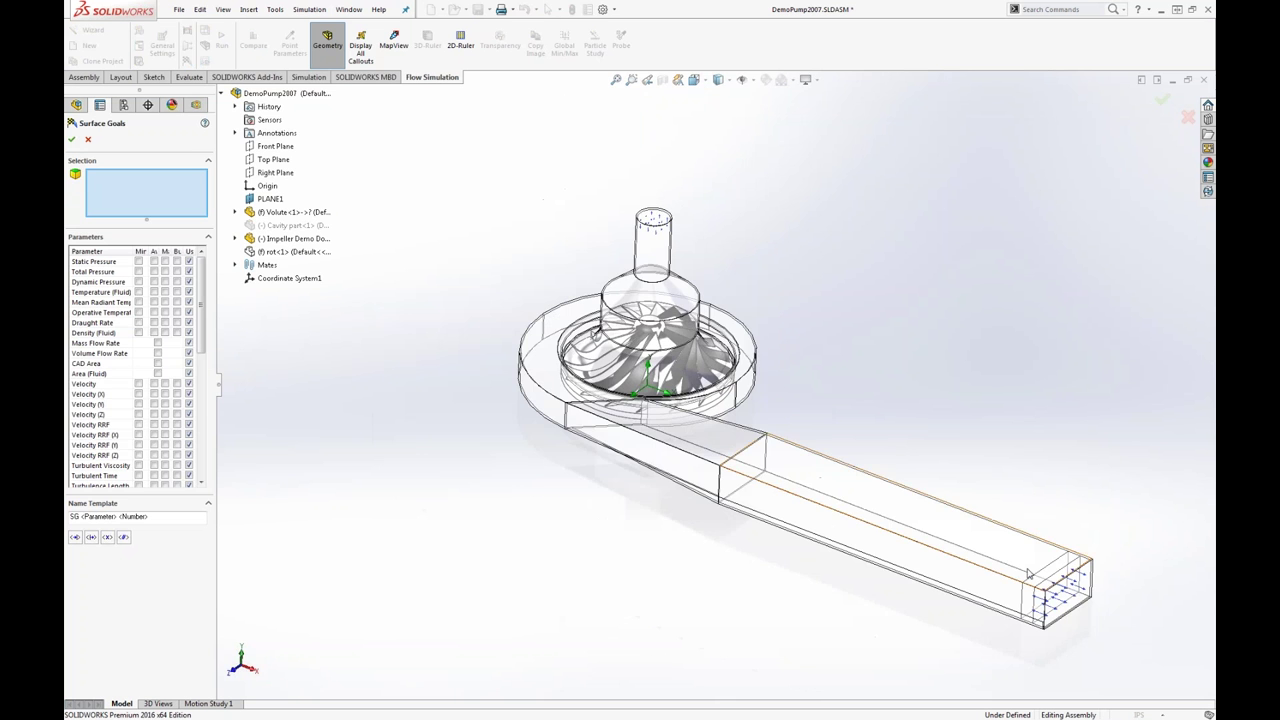
pyautogui.scroll(-5, 1043, 591)
pyautogui.rightClick(931, 314)
pyautogui.click(990, 366)
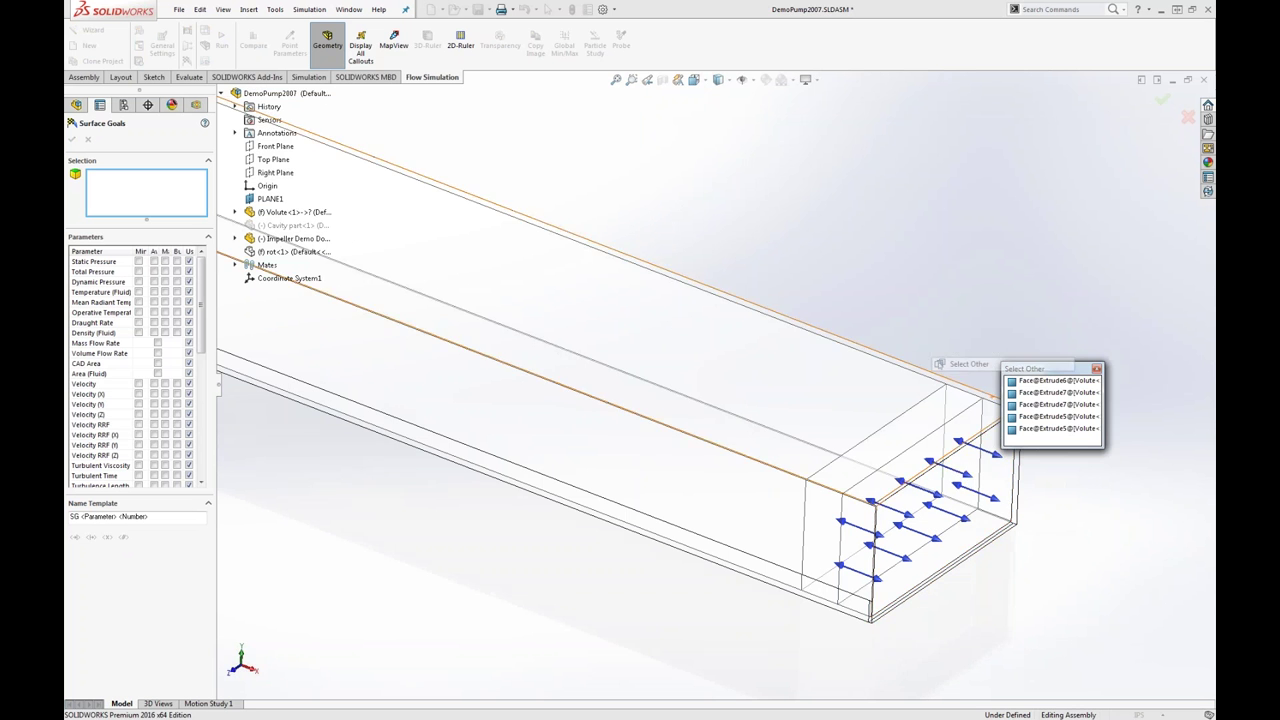
pyautogui.click(960, 476)
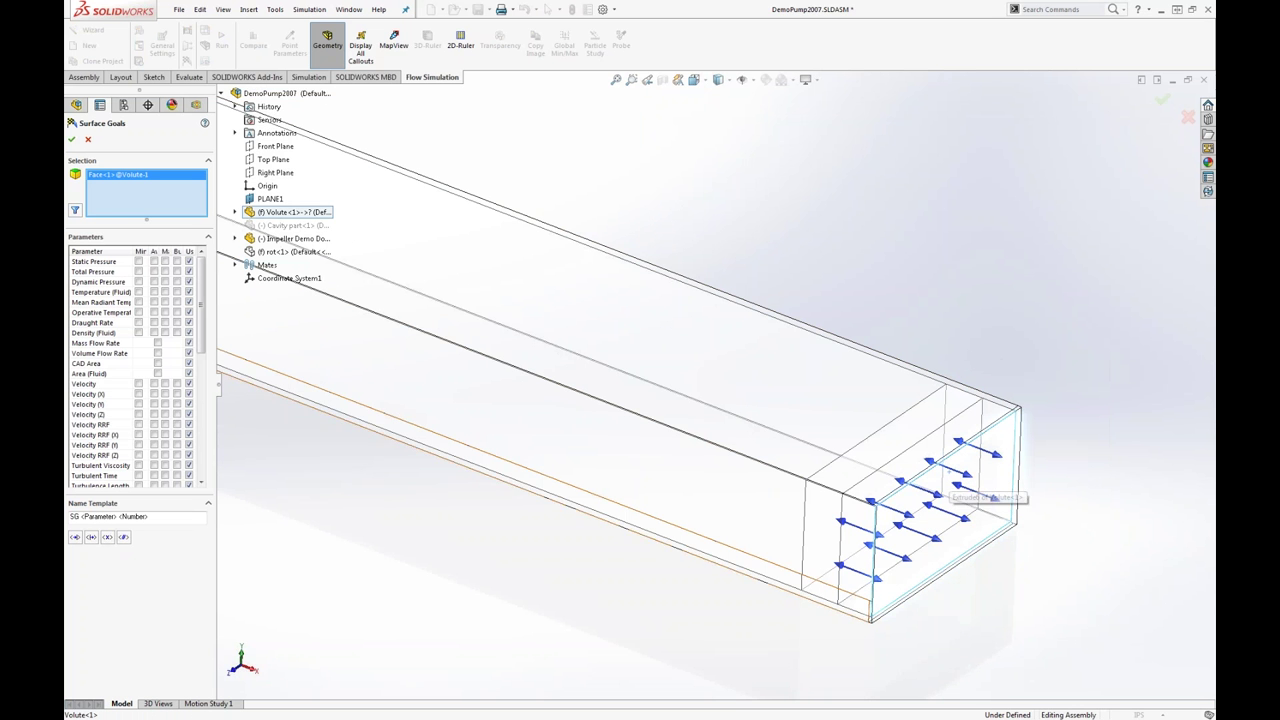
pyautogui.click(154, 271)
pyautogui.click(157, 353)
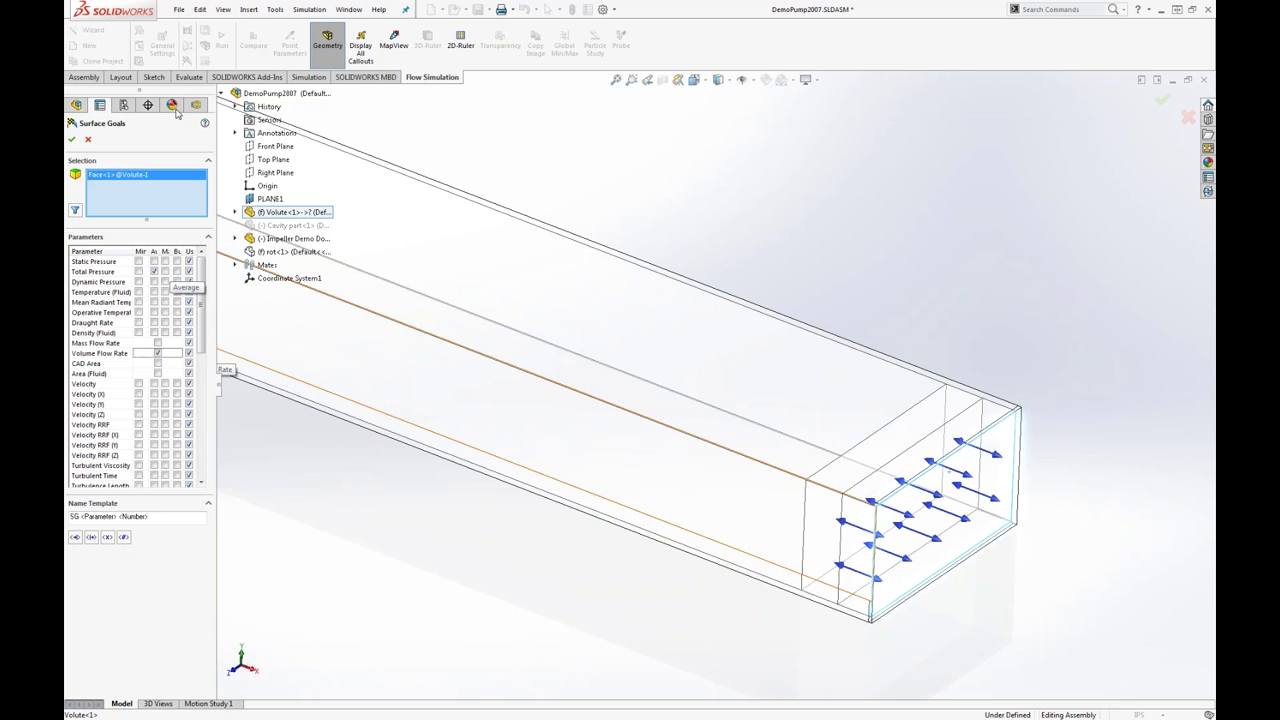
pyautogui.click(71, 139)
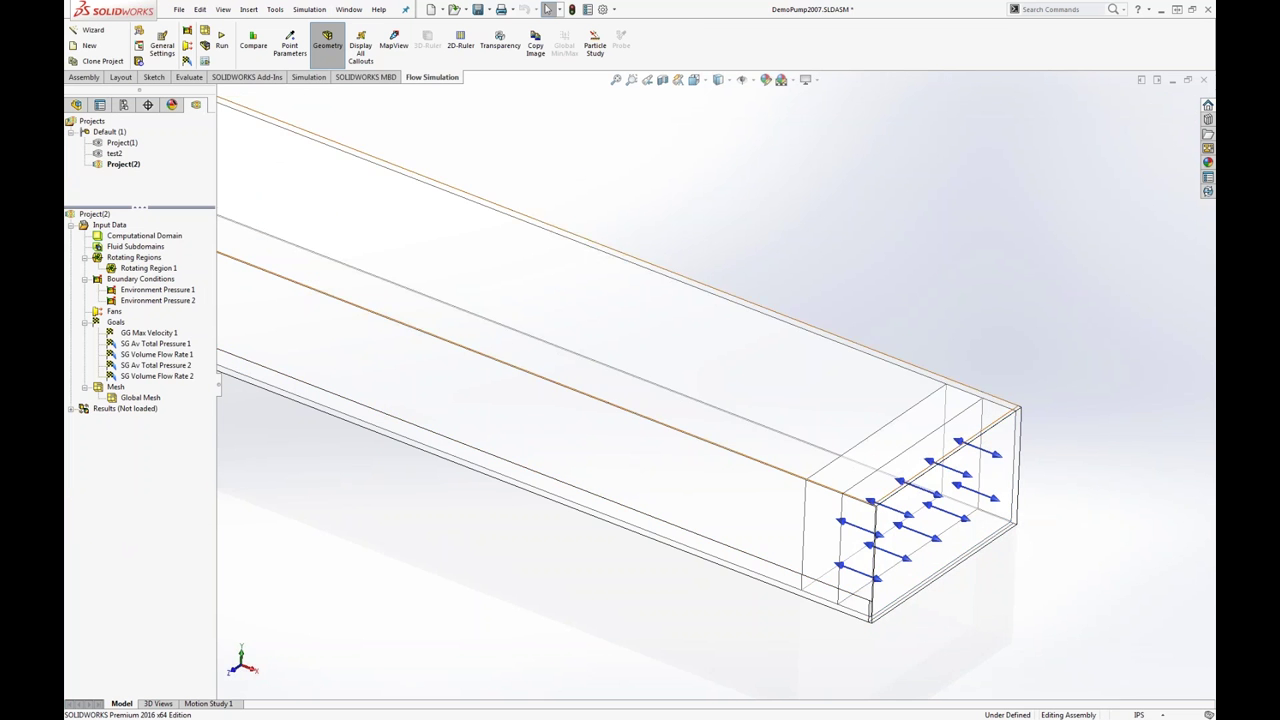
# - Set the calculation's time step to manual with a value of 0.005 s in the calculation control options
pyautogui.scroll(5, 564, 176)
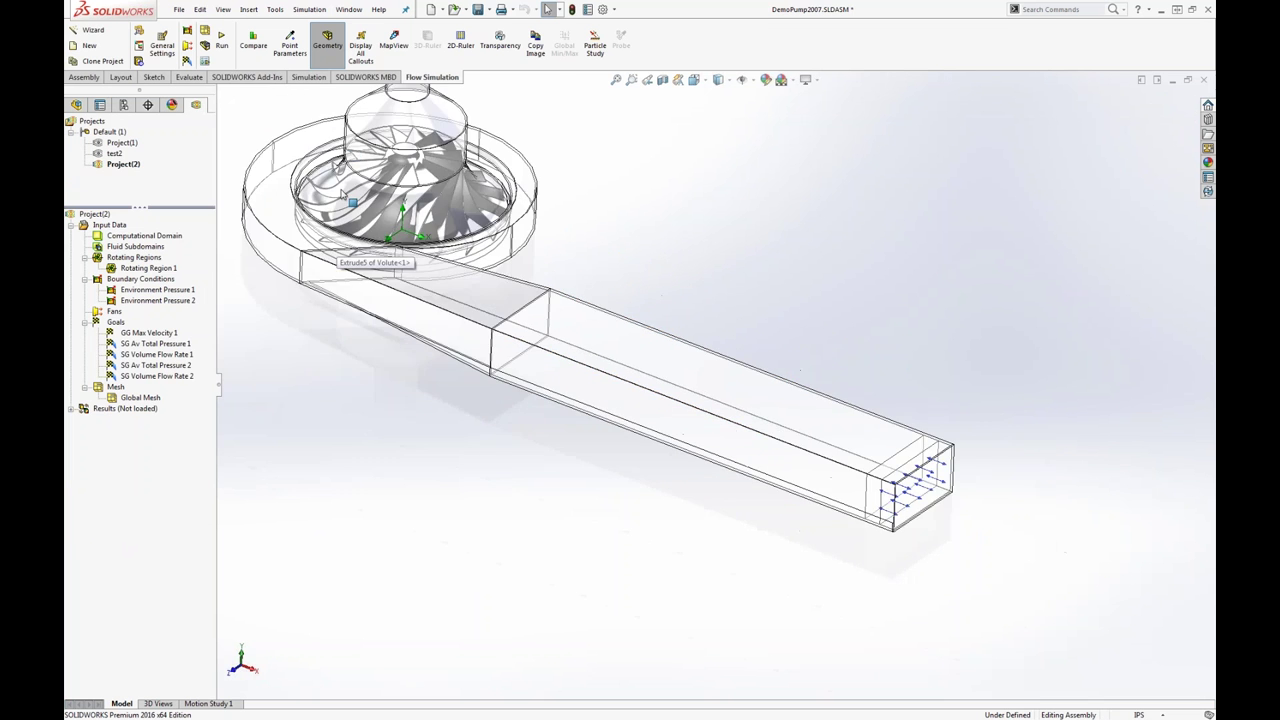
pyautogui.scroll(-2, 345, 152)
pyautogui.scroll(1, 283, 131)
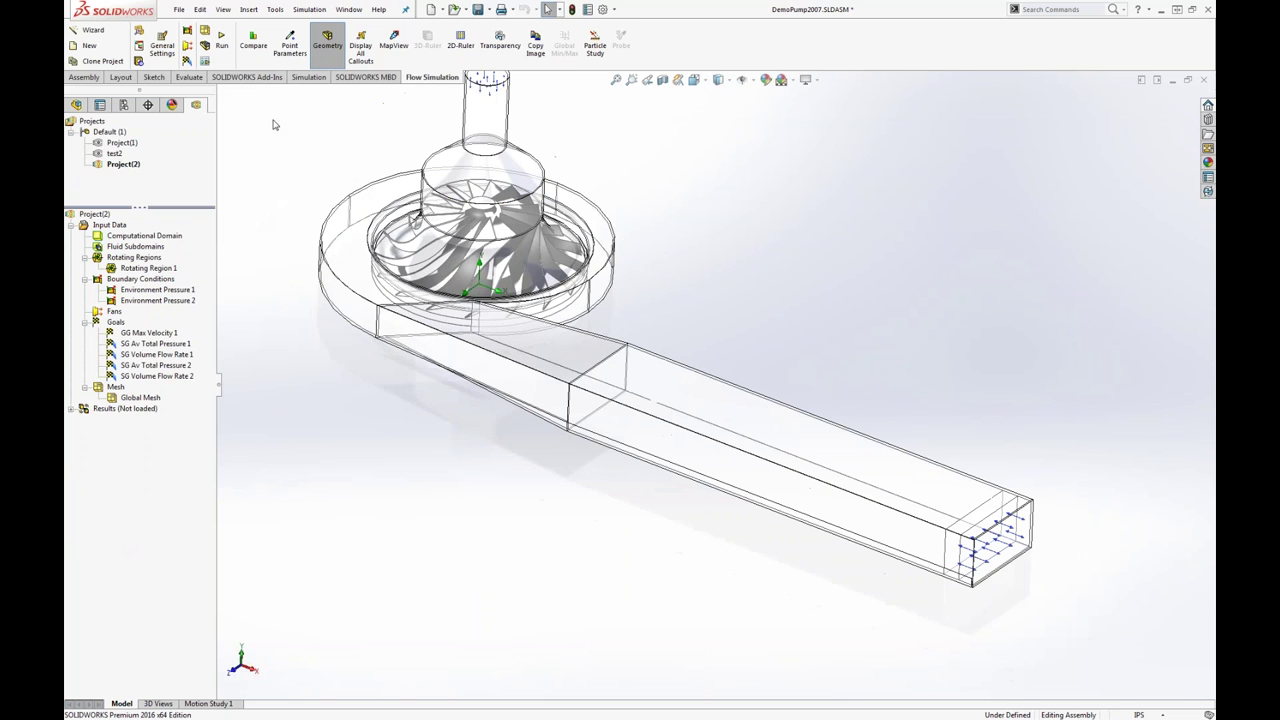
pyautogui.scroll(-1, 349, 137)
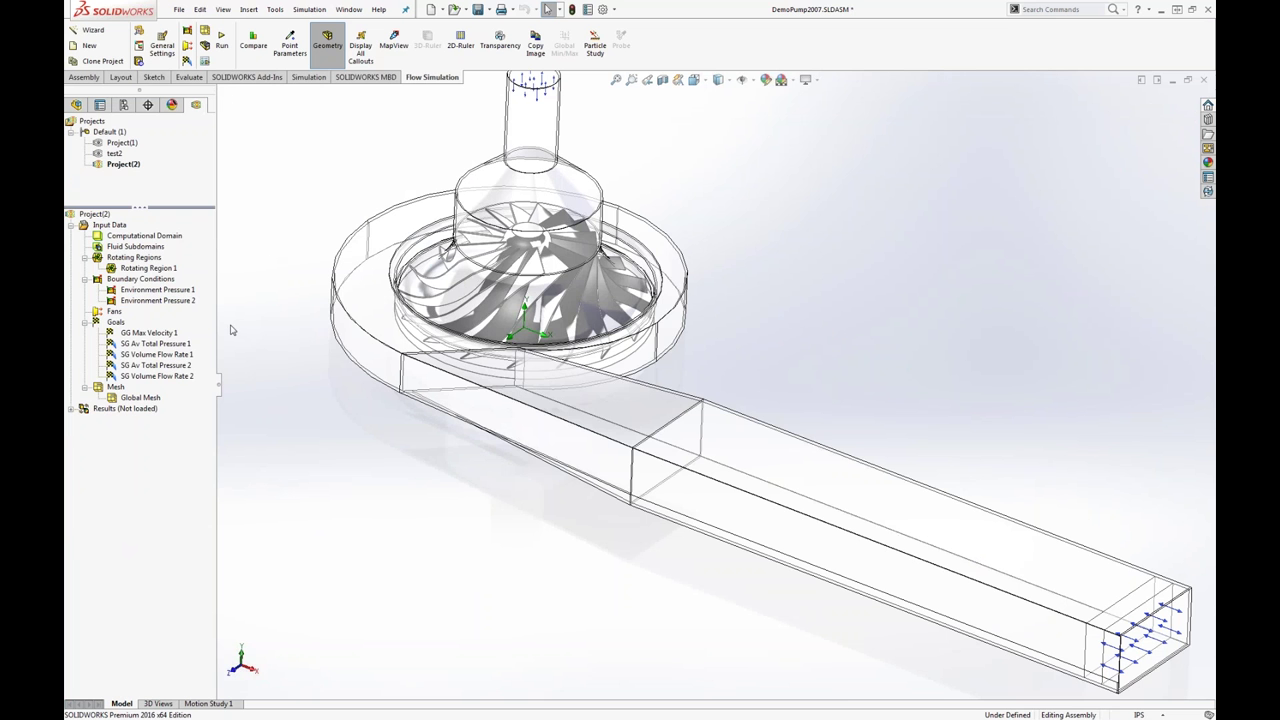
pyautogui.rightClick(113, 227)
pyautogui.click(204, 286)
pyautogui.click(632, 331)
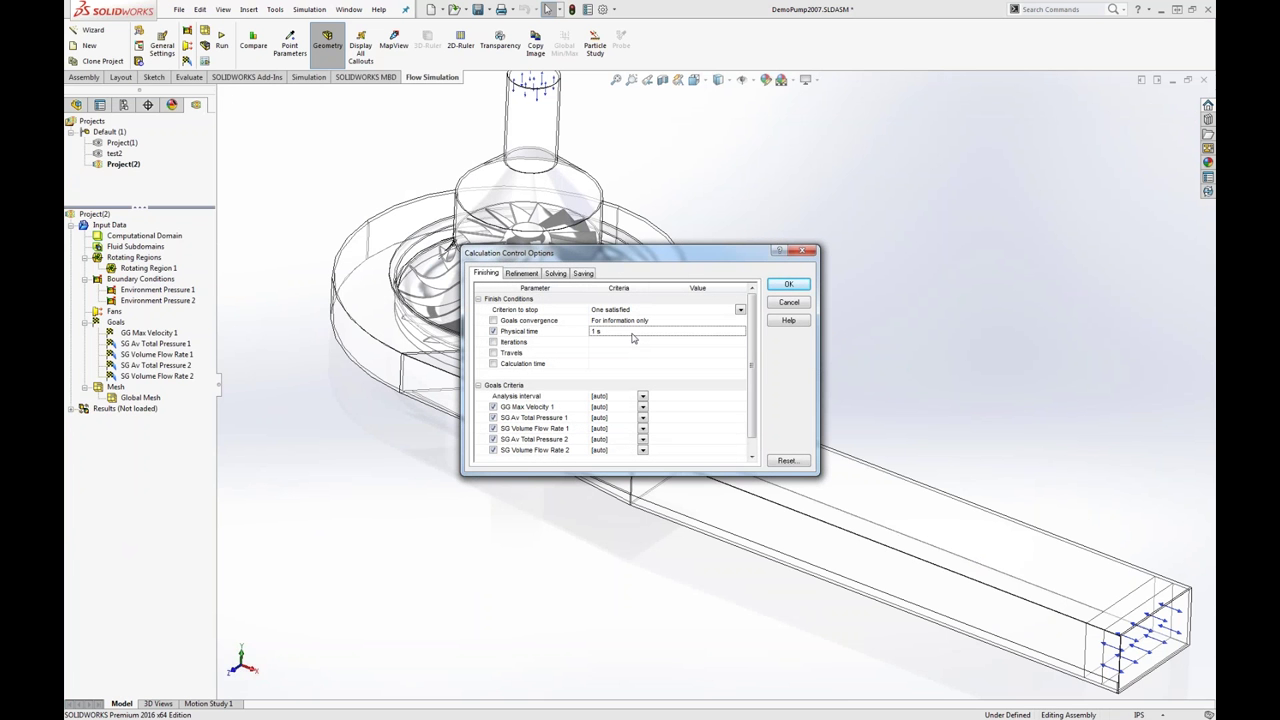
pyautogui.click(551, 273)
pyautogui.click(685, 311)
pyautogui.click(683, 310)
pyautogui.click(650, 330)
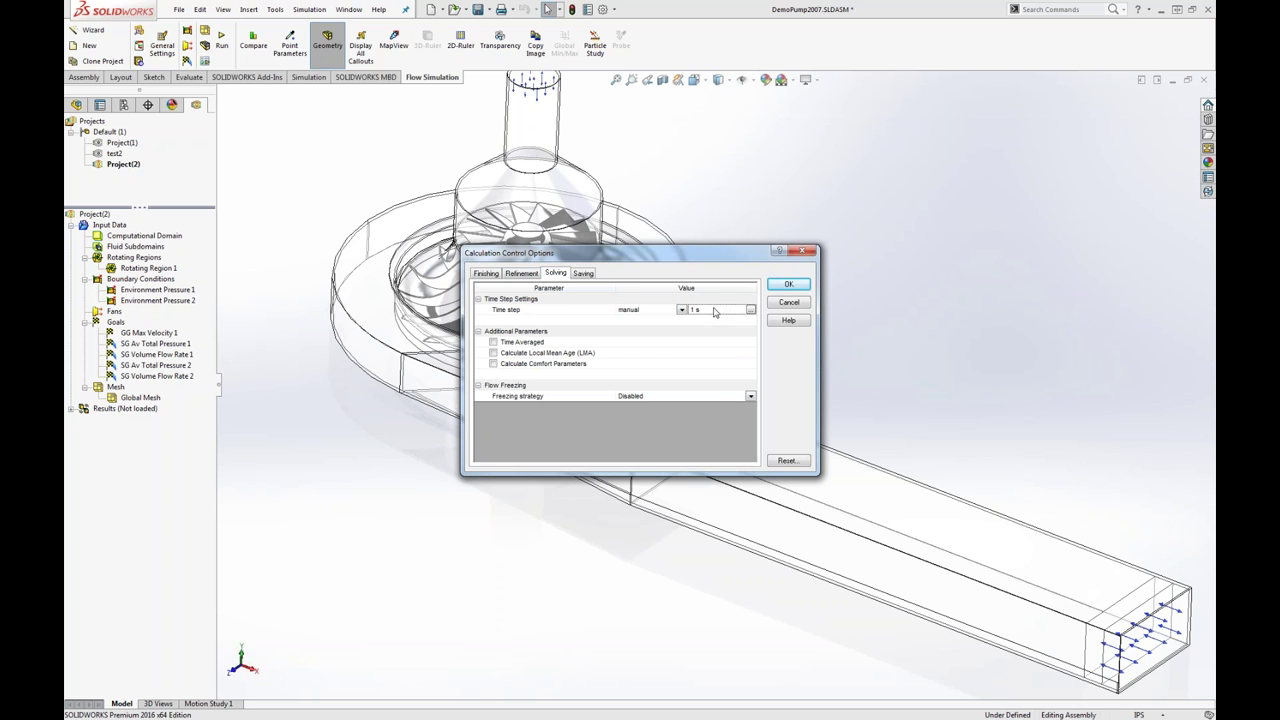
pyautogui.click(714, 312)
pyautogui.write('0.005')
pyautogui.click(726, 323)
# - Enable periodic saving of full results by physical time with a period of 0.005 s, and accept the calculation control options
pyautogui.click(583, 273)
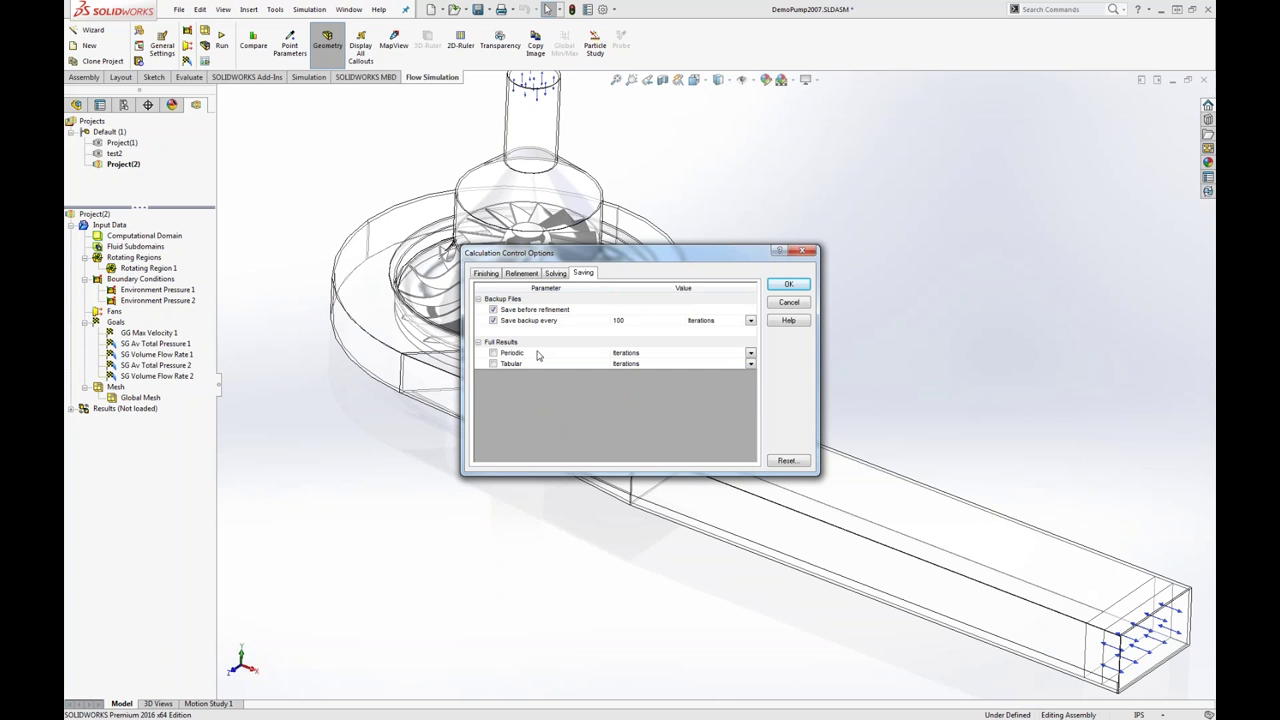
pyautogui.click(492, 353)
pyautogui.click(630, 354)
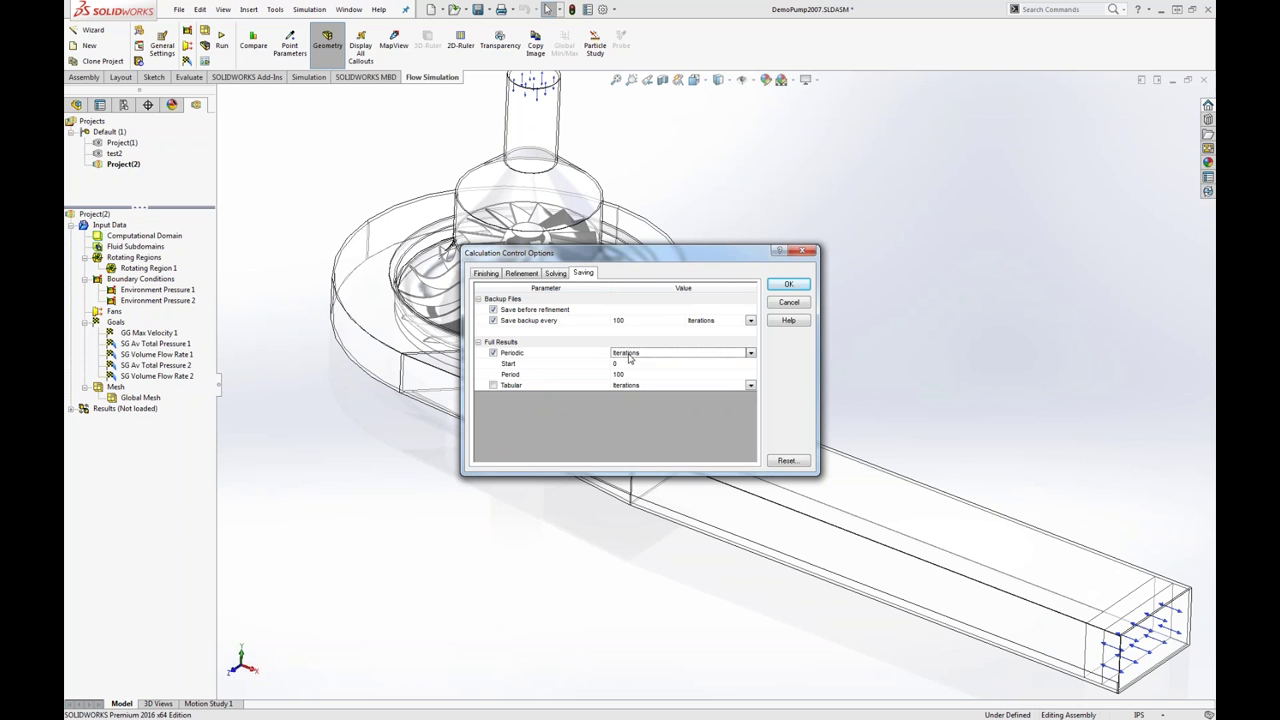
pyautogui.click(638, 373)
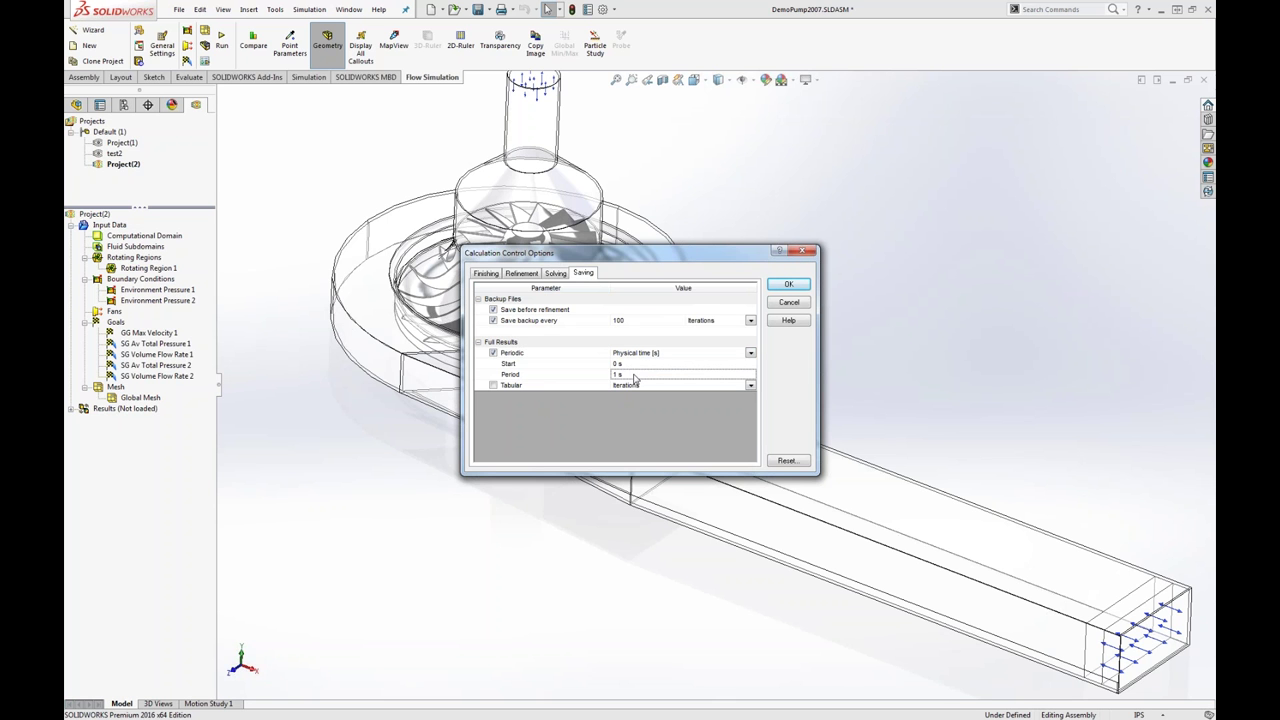
pyautogui.click(640, 374)
pyautogui.write('.005')
pyautogui.click(788, 284)
# - Set the global mesh's minimum gap size to 0.05 m
pyautogui.rightClick(150, 398)
pyautogui.click(192, 403)
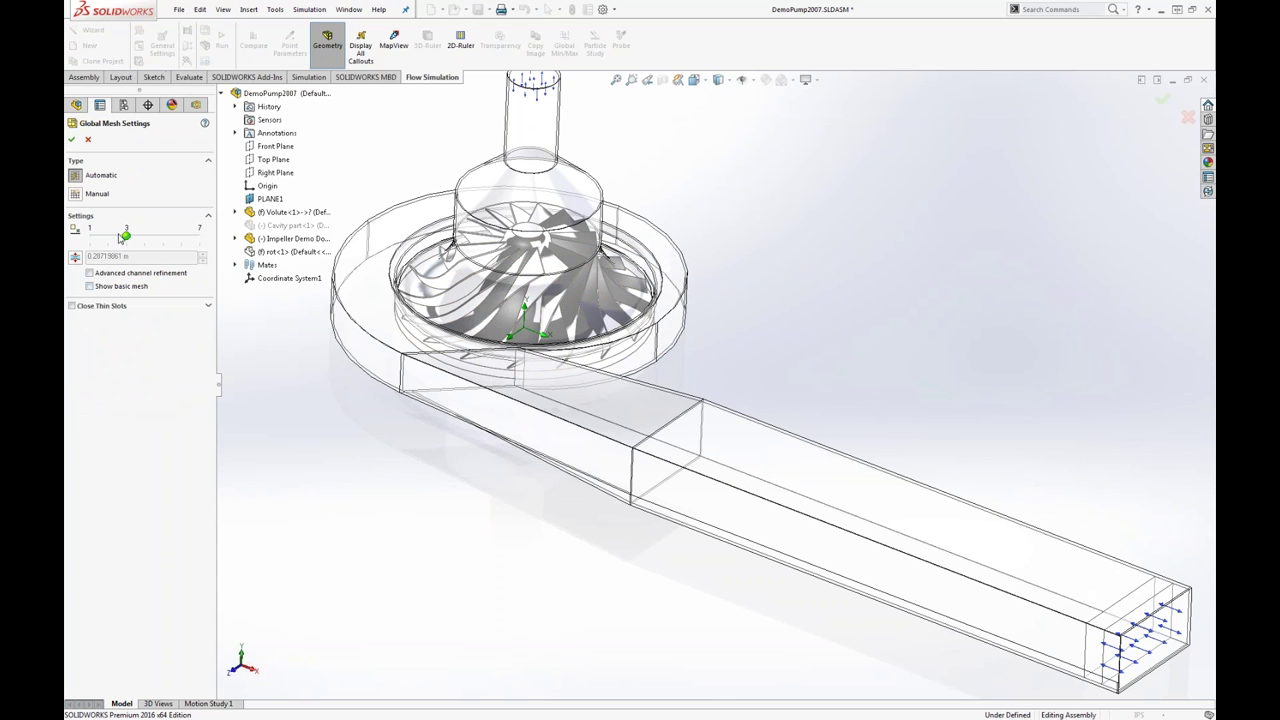
pyautogui.click(75, 256)
pyautogui.click(150, 256)
pyautogui.write('0')
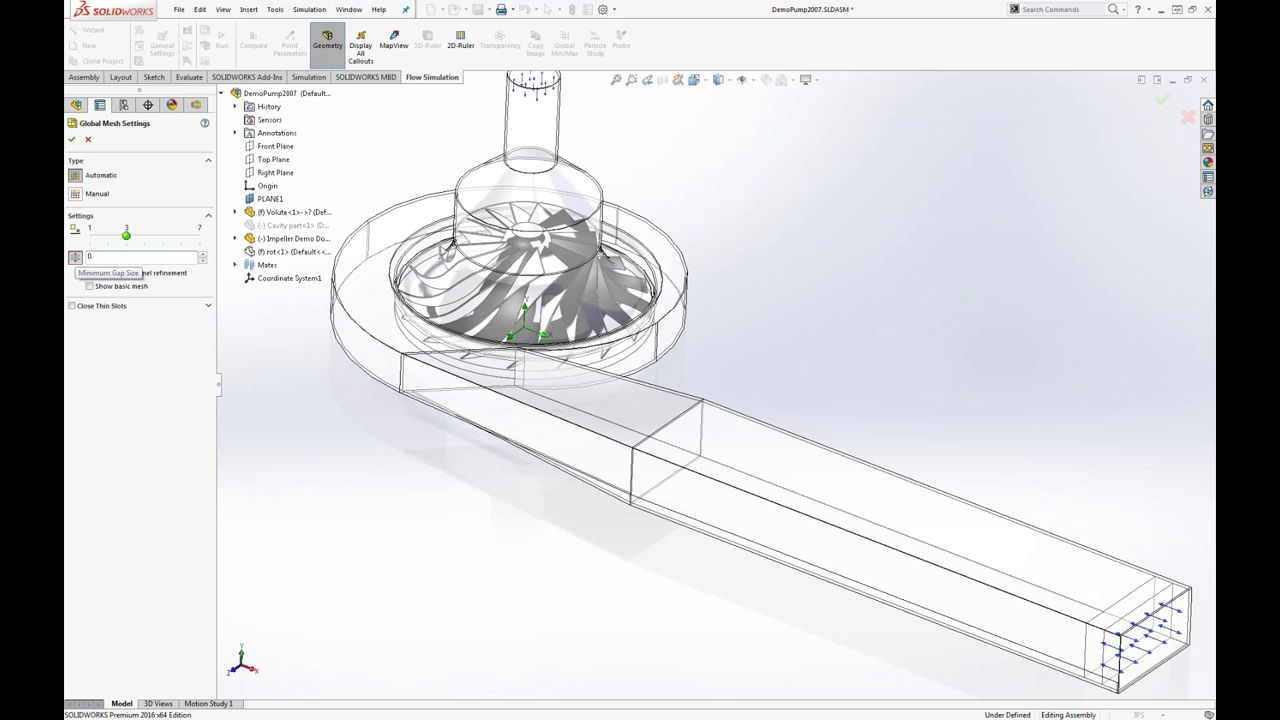
pyautogui.write('.05 m')
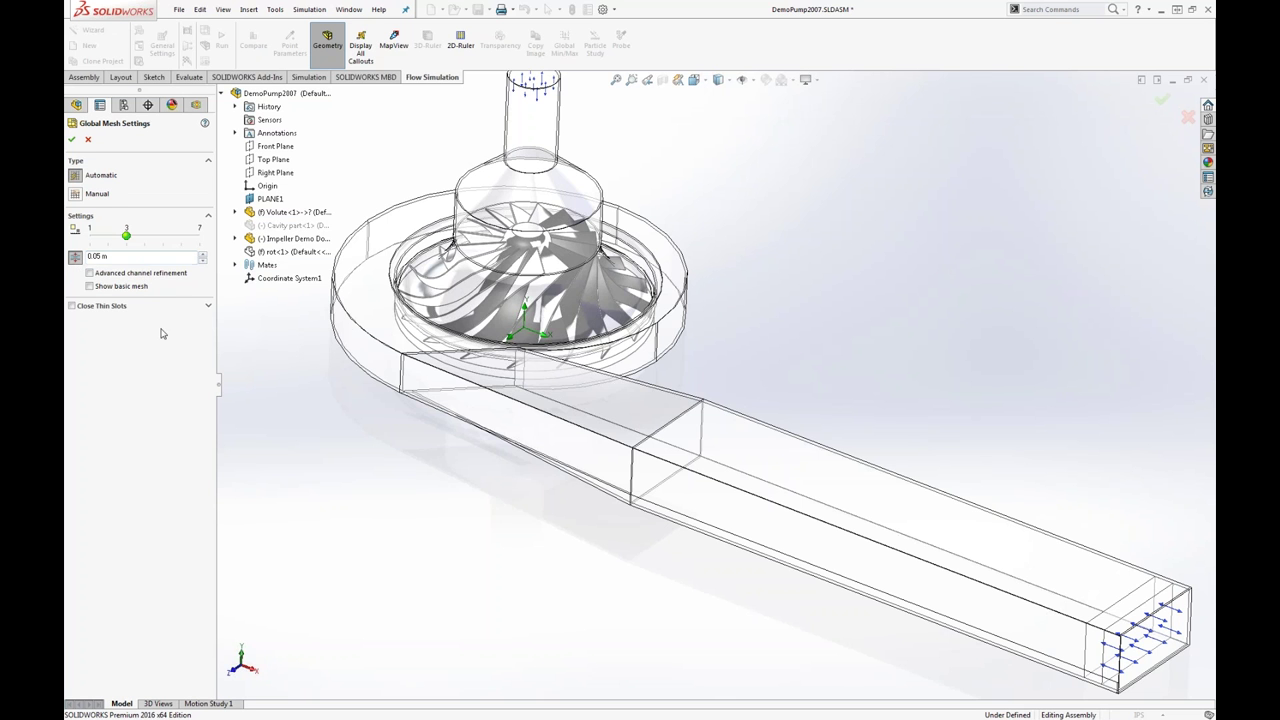
pyautogui.click(72, 139)
# - Insert a local mesh on the rot component with both refining cell levels set to 3
pyautogui.rightClick(134, 397)
pyautogui.rightClick(112, 388)
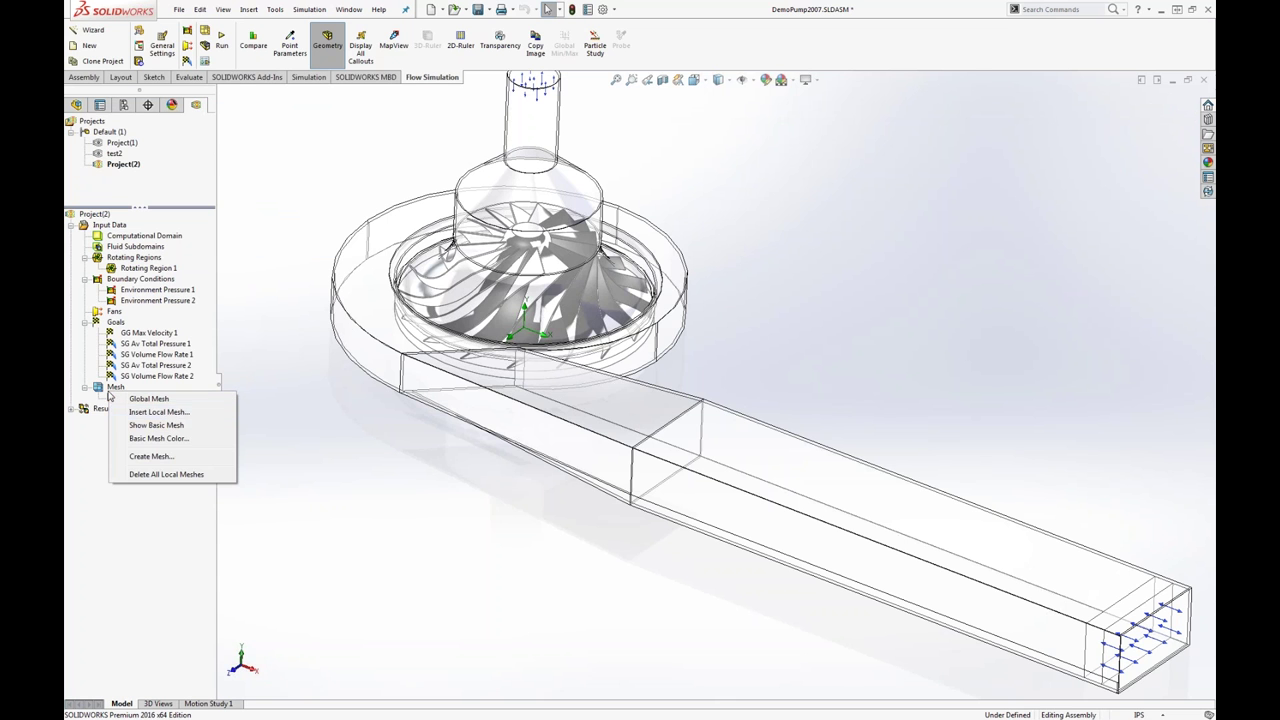
pyautogui.click(160, 412)
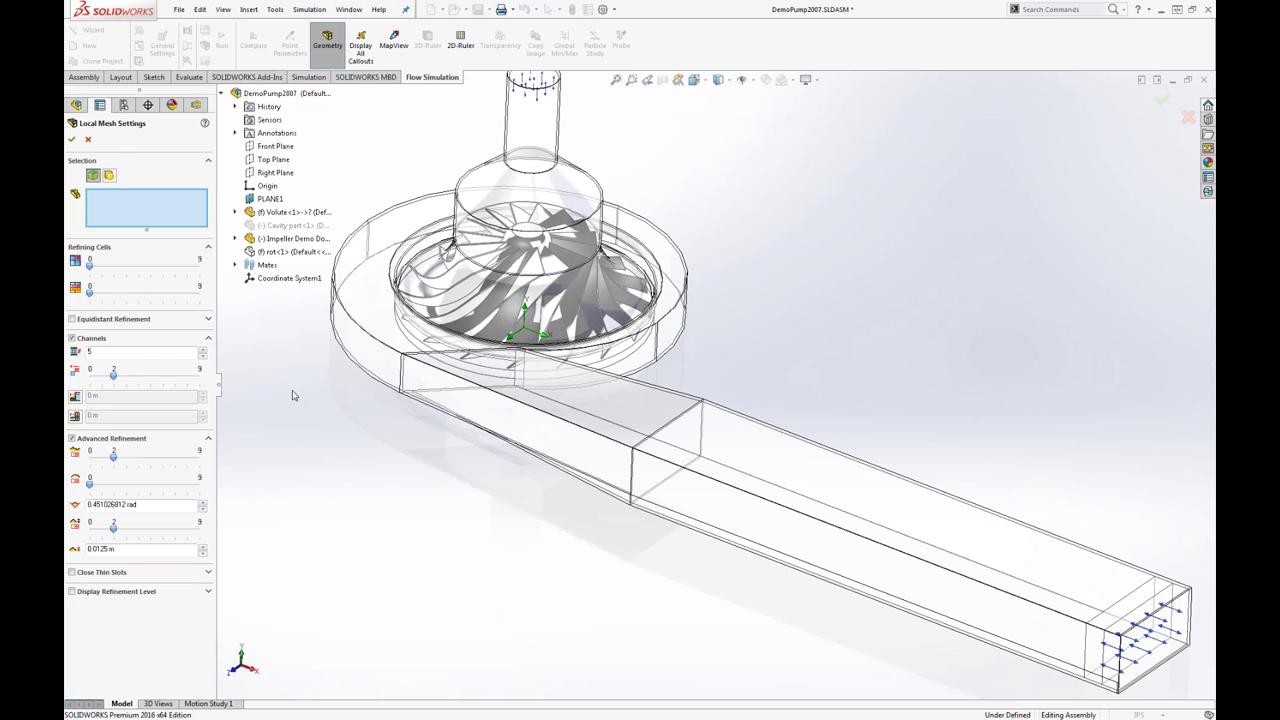
pyautogui.click(280, 255)
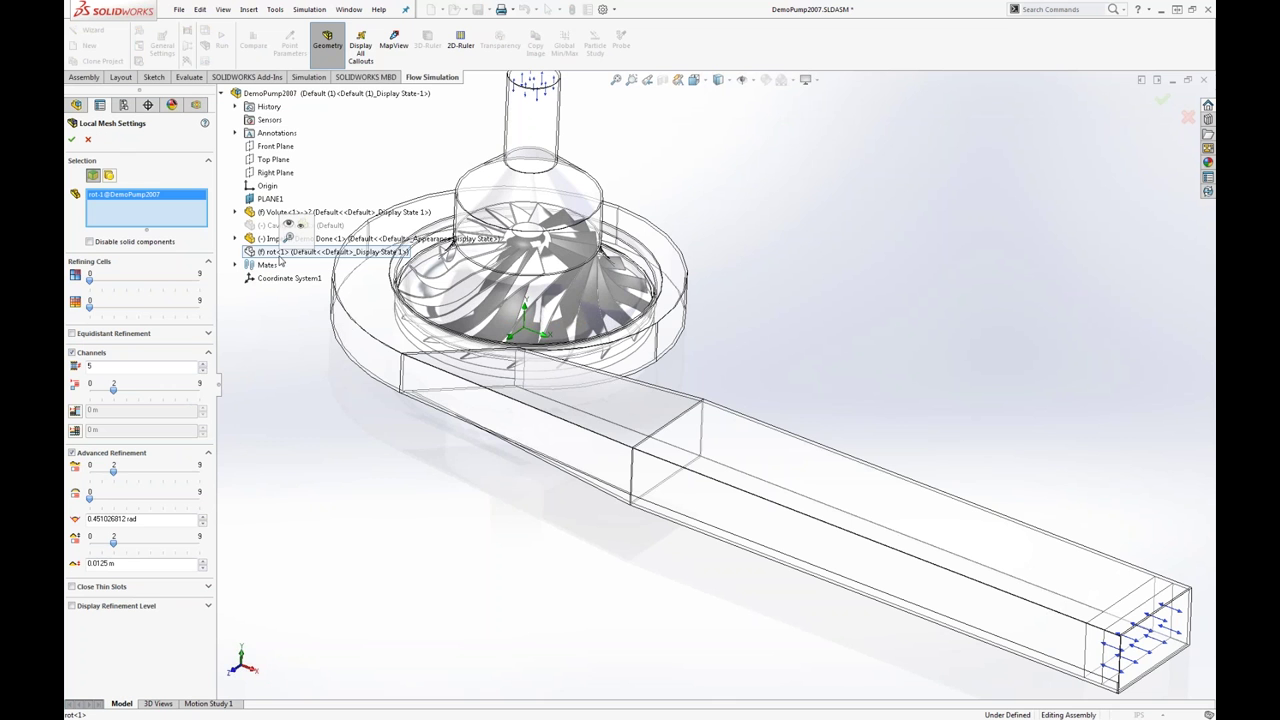
pyautogui.click(126, 278)
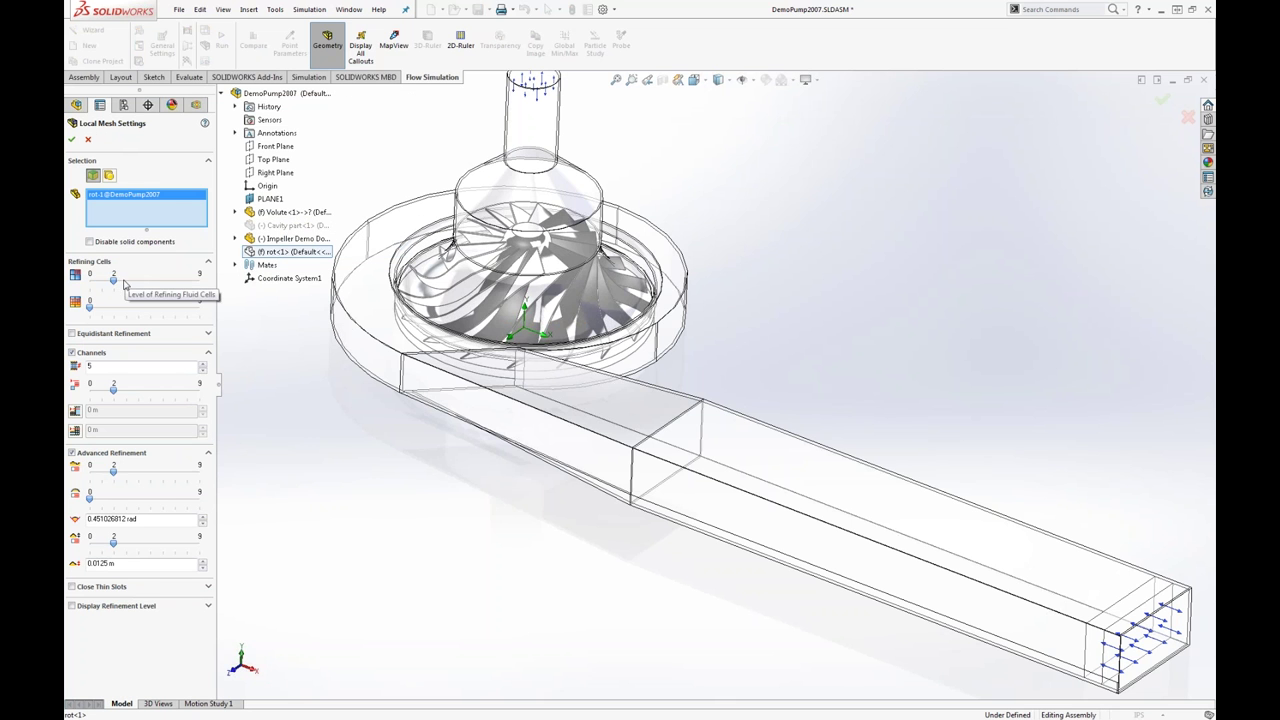
pyautogui.click(125, 304)
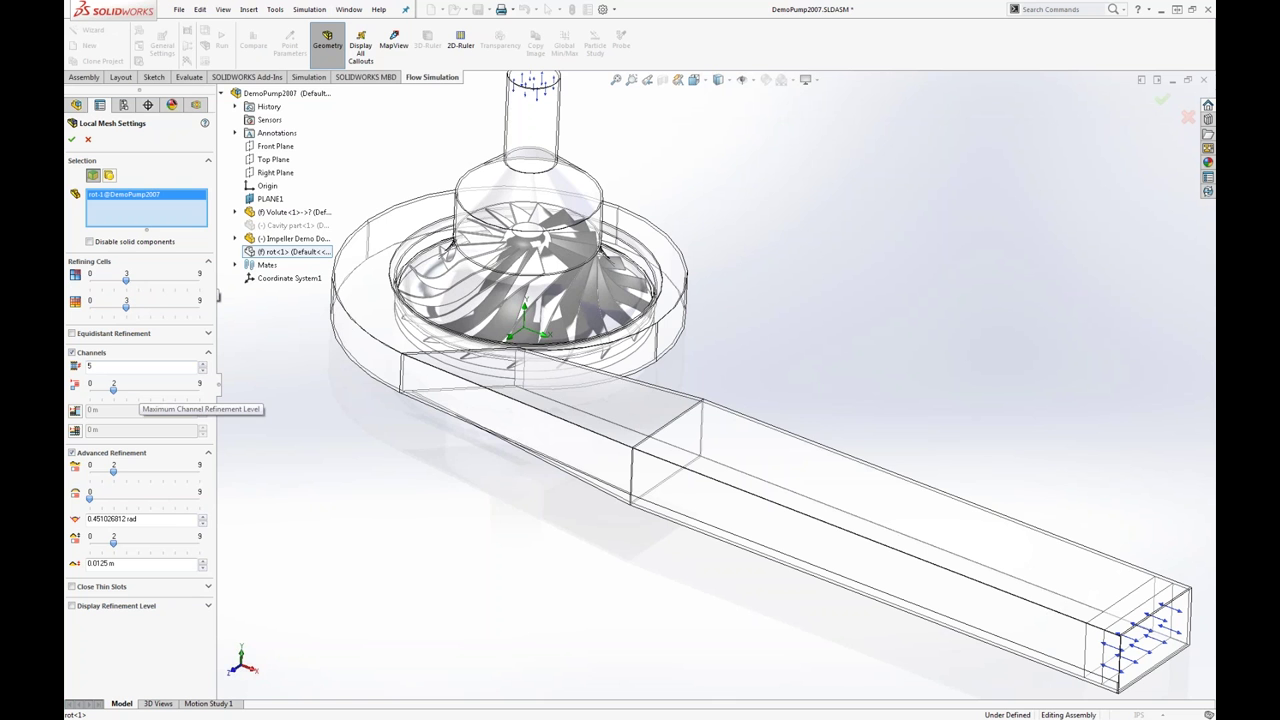
pyautogui.click(71, 139)
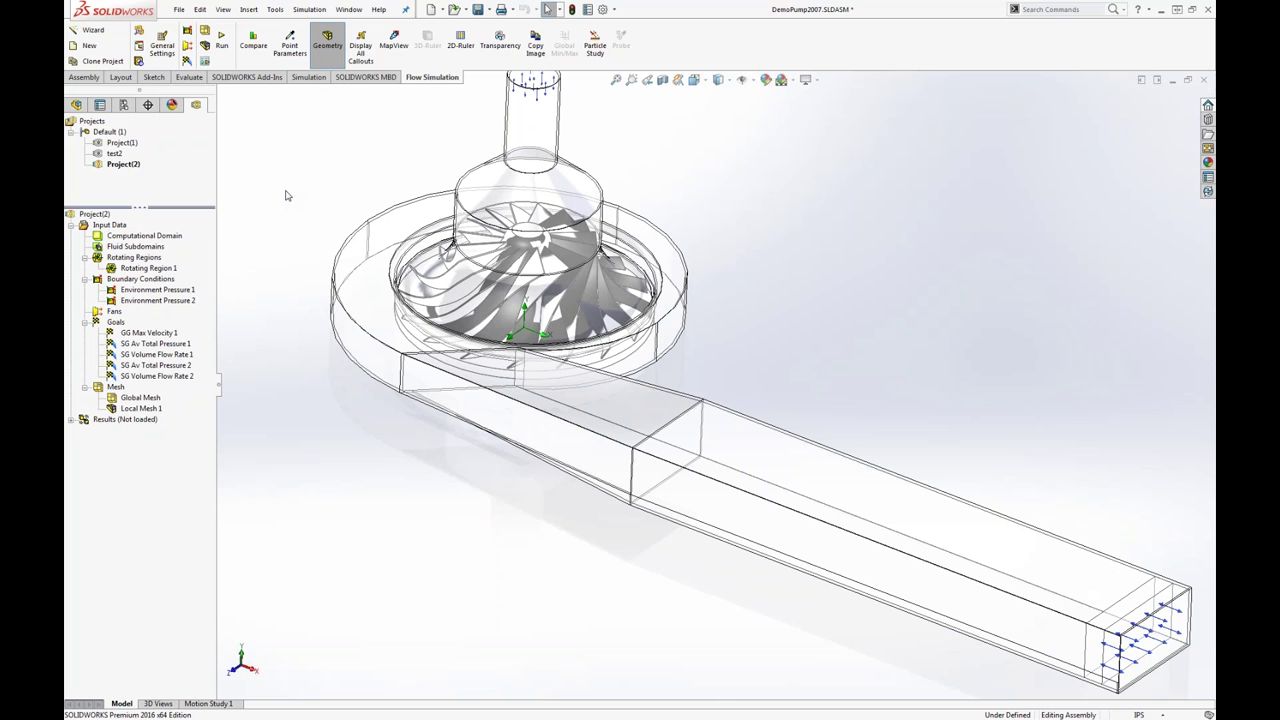
# - Run the calculation for Project(2) and suspend the solver during the iterations
pyautogui.rightClick(96, 218)
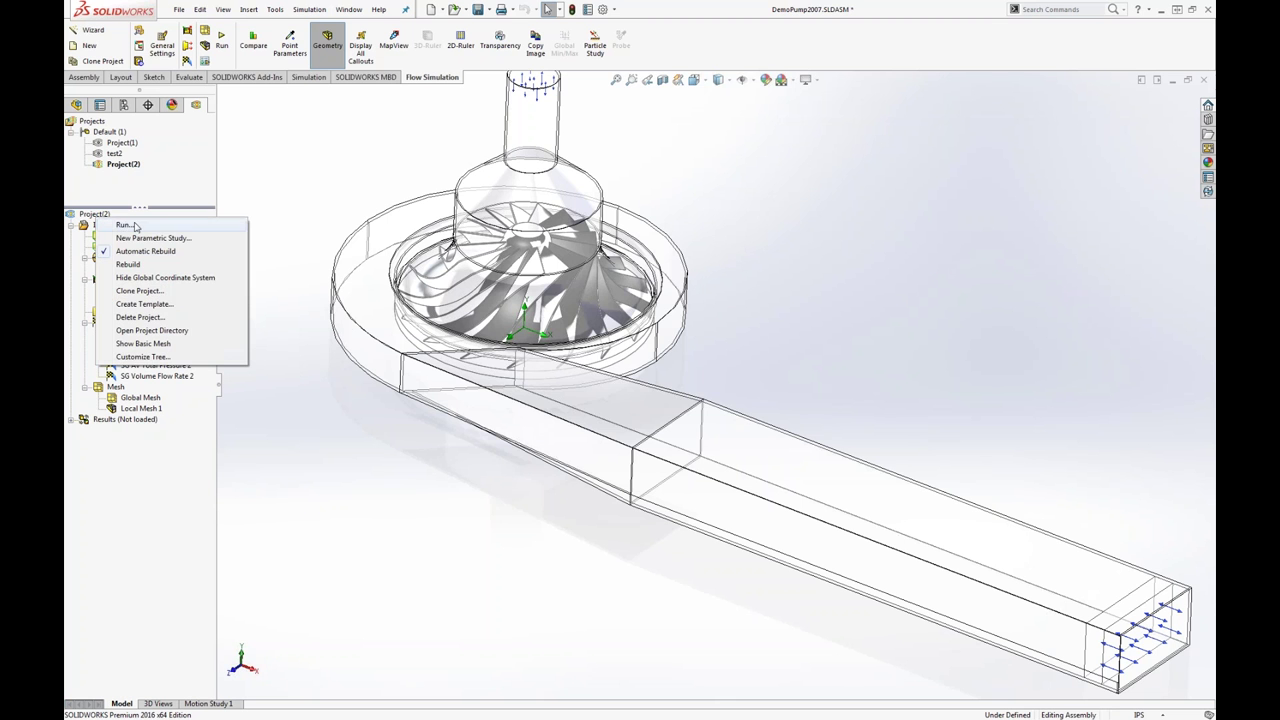
pyautogui.click(124, 225)
pyautogui.click(743, 299)
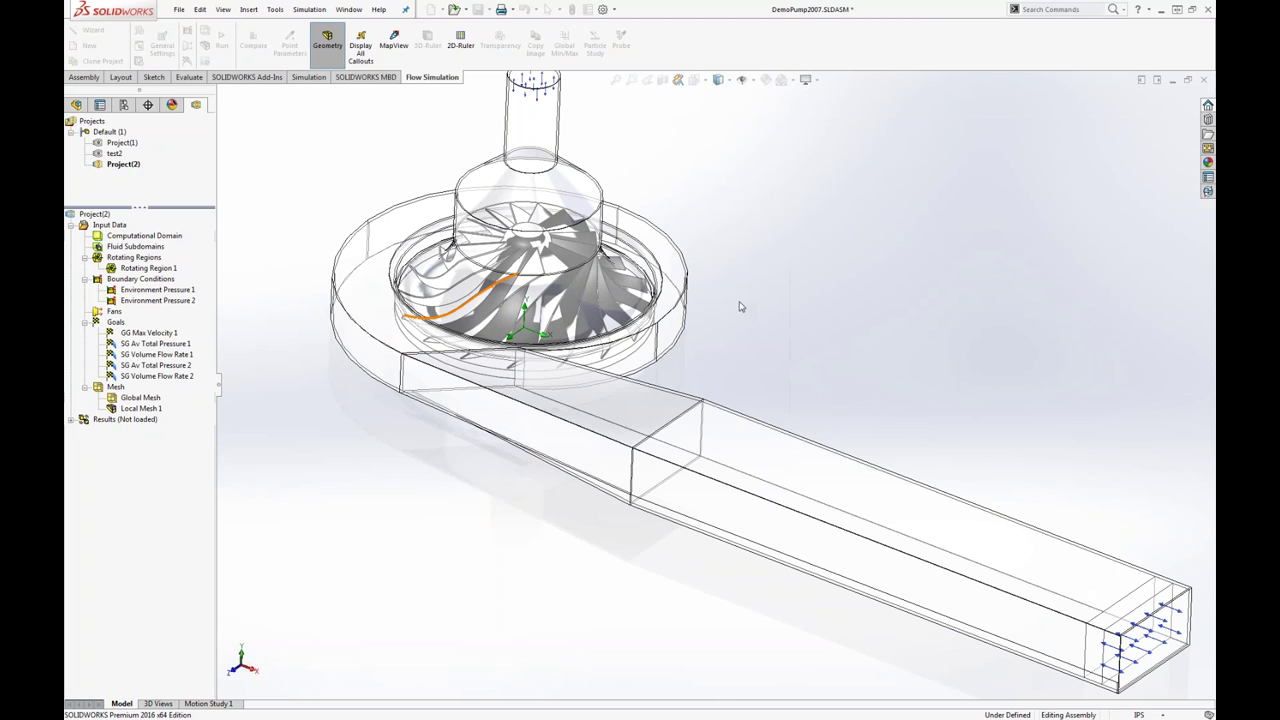
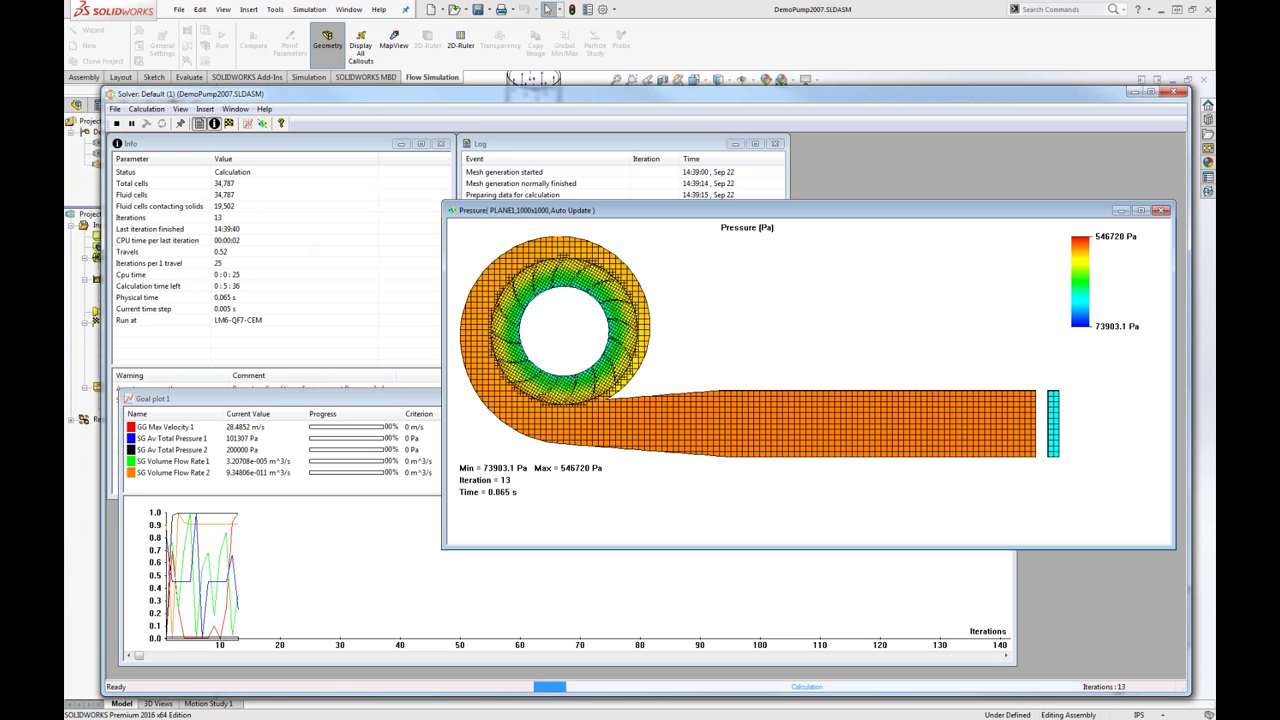
pyautogui.click(131, 123)
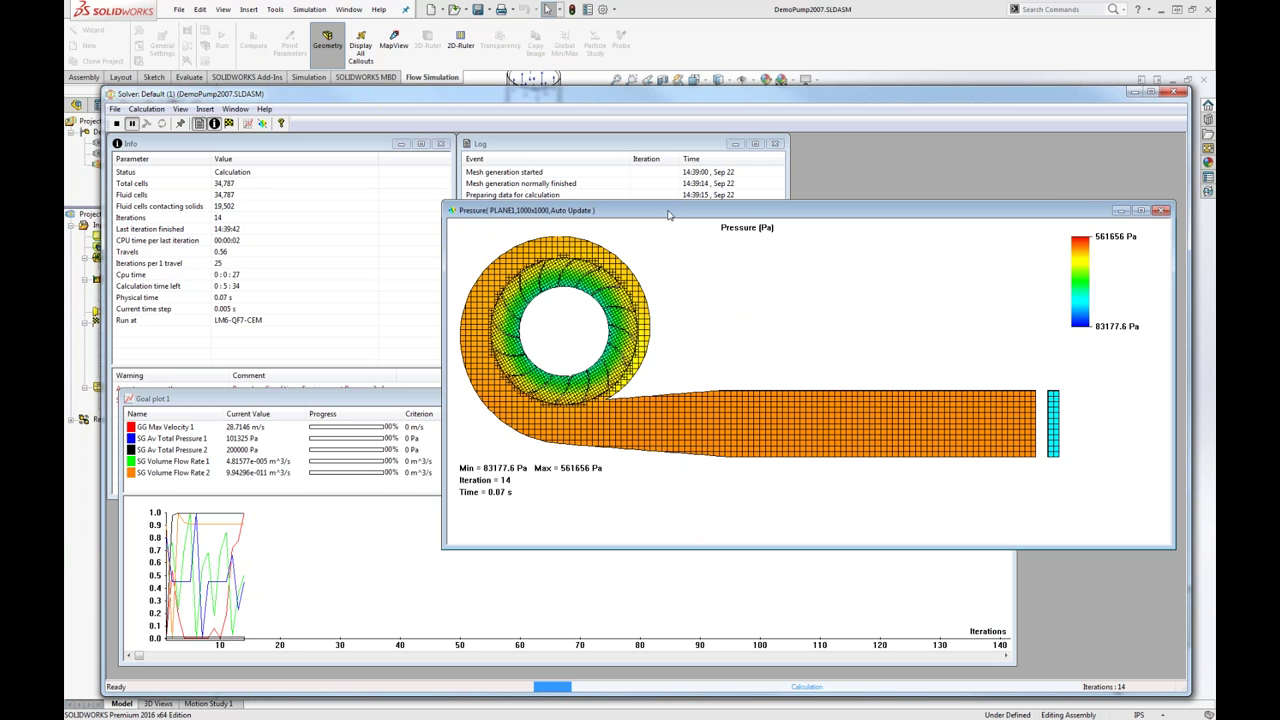
# - Set the pressure preview's image size to 2000x2000 and enlarge the preview window downward to show more of the volute
pyautogui.click(347, 396)
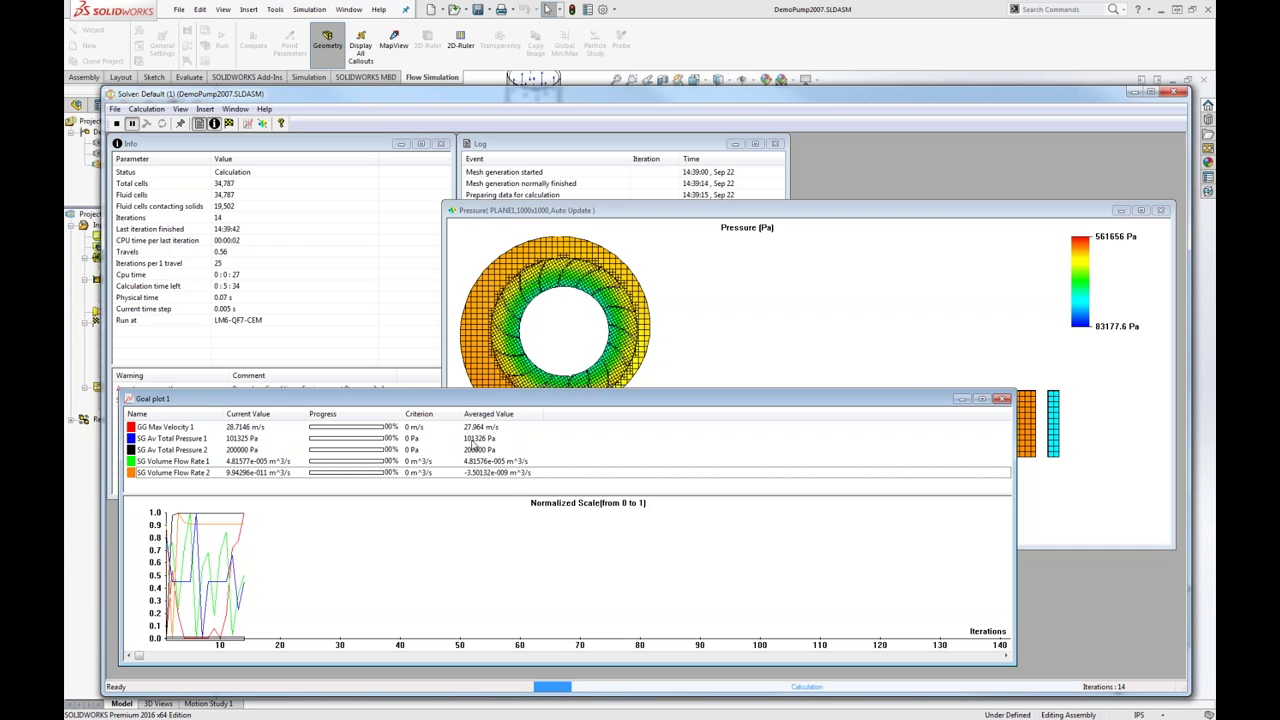
pyautogui.click(609, 357)
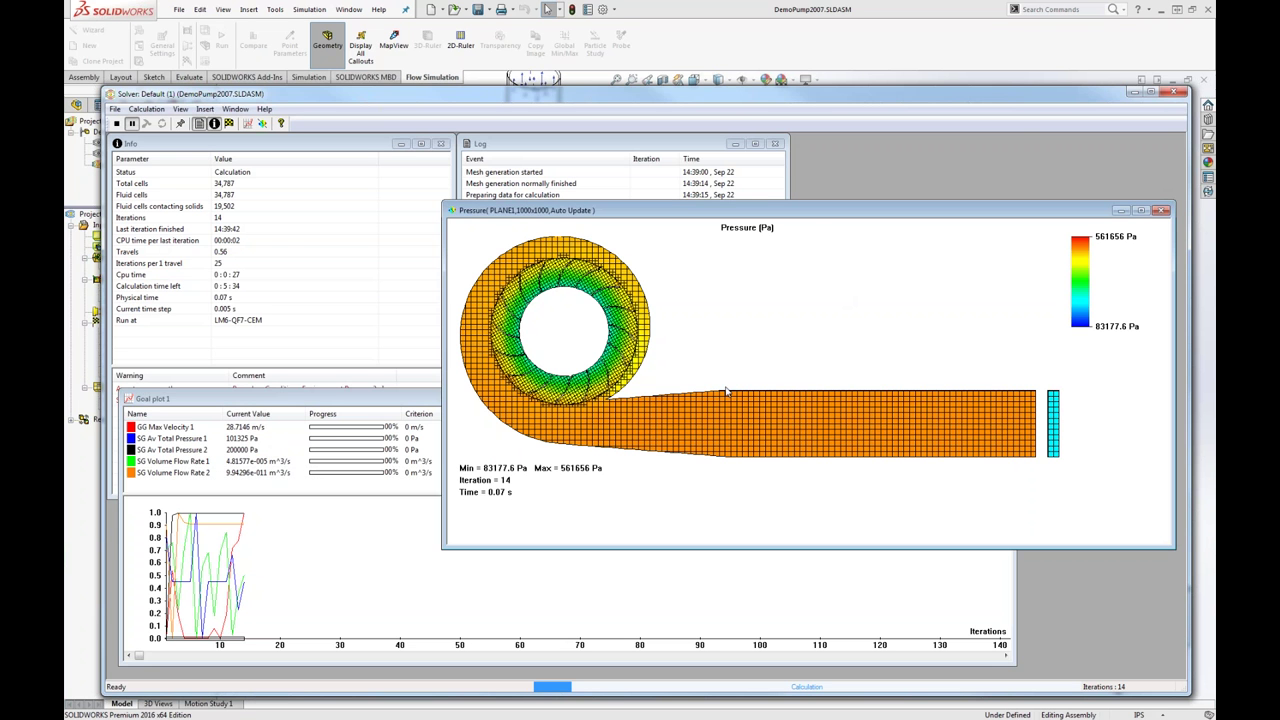
pyautogui.rightClick(714, 343)
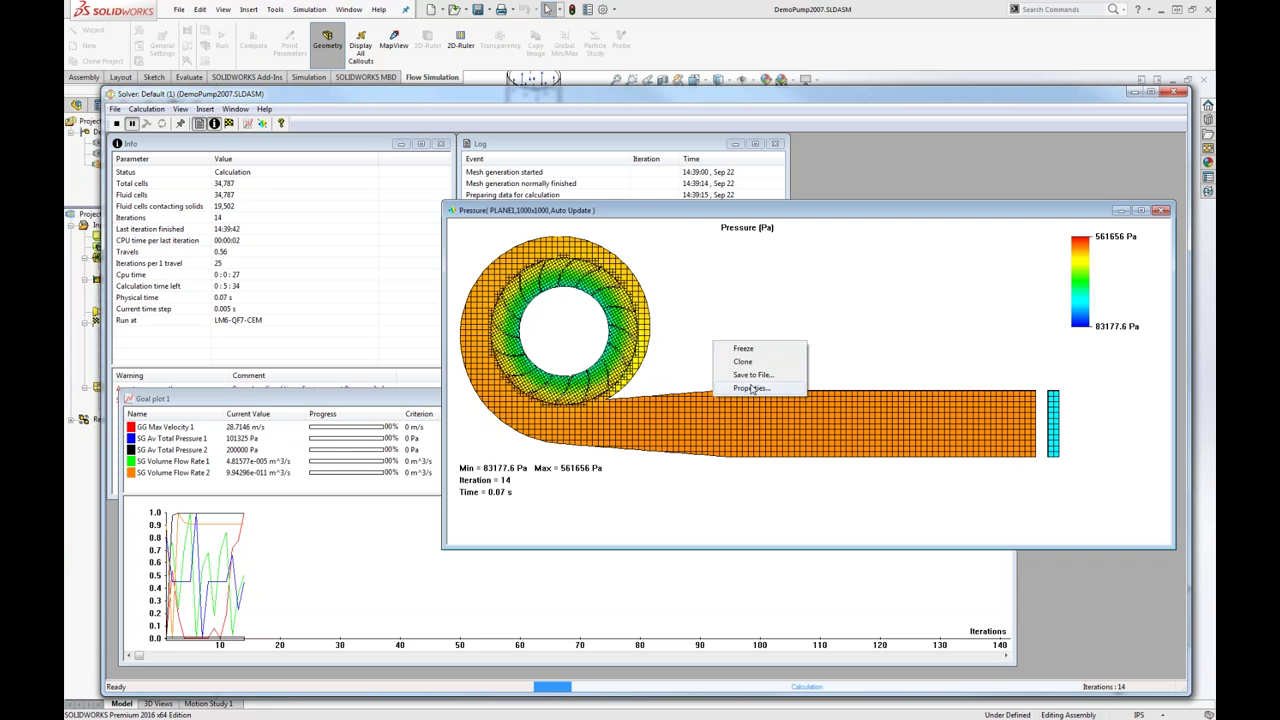
pyautogui.click(752, 388)
pyautogui.moveTo(650, 296); pyautogui.dragTo(833, 345)
pyautogui.click(807, 366)
pyautogui.click(736, 451)
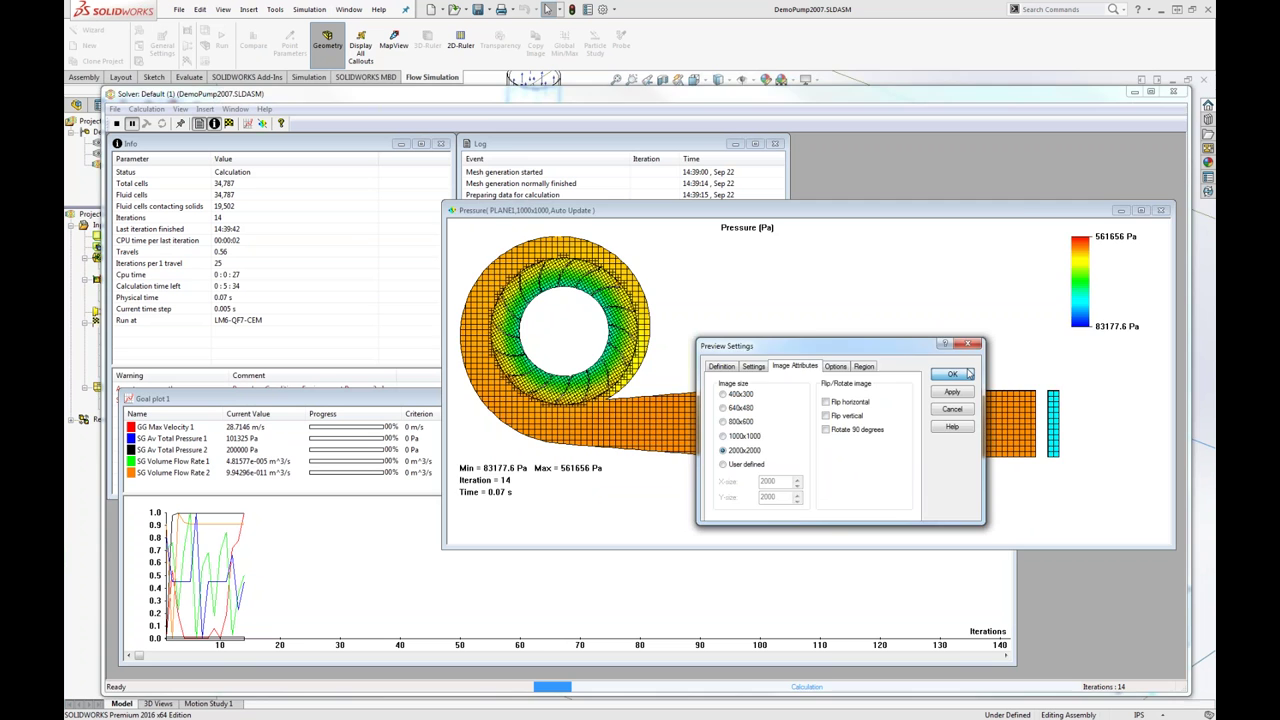
pyautogui.click(968, 374)
pyautogui.scroll(-3, 929, 497)
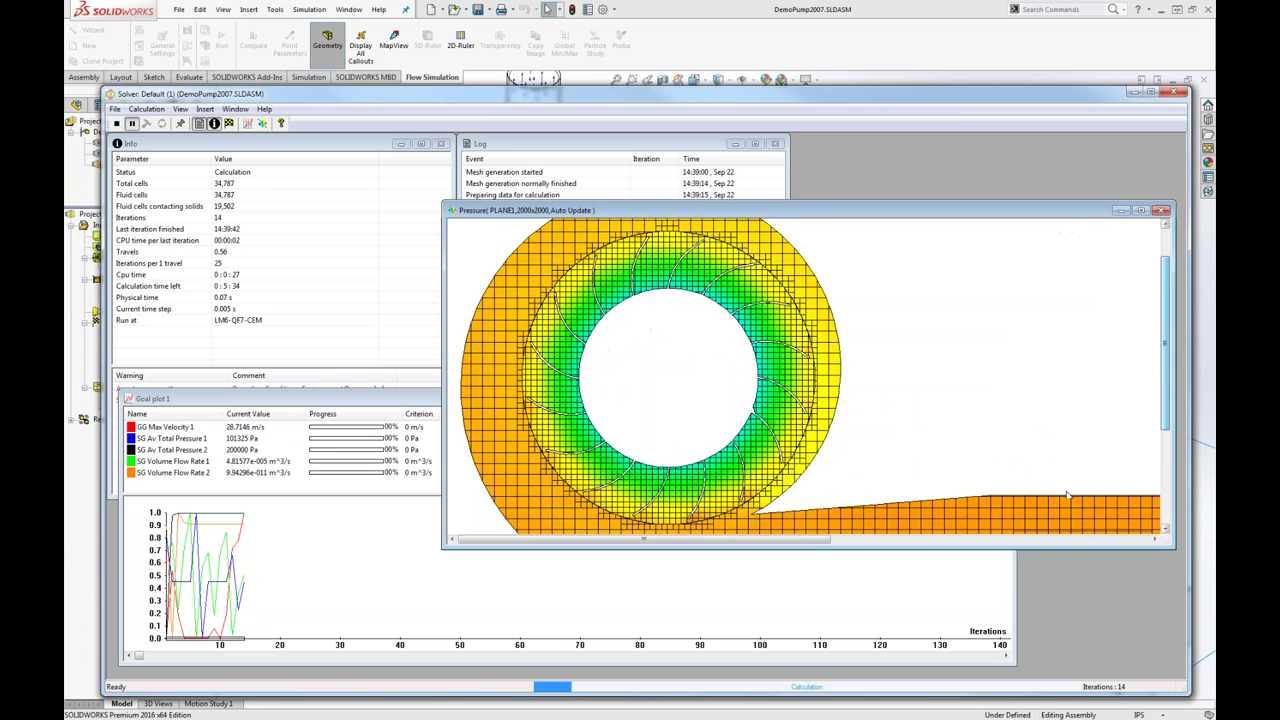
pyautogui.moveTo(1004, 548); pyautogui.dragTo(1022, 637)
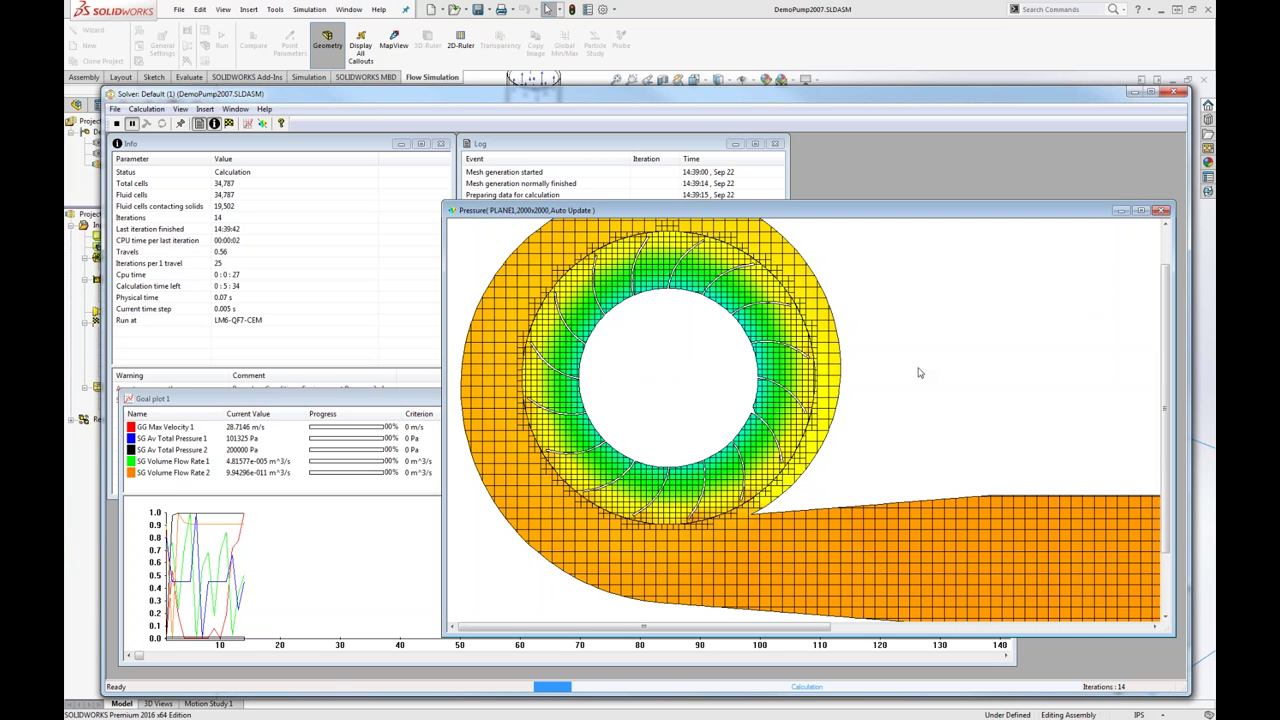
# - Switch the pressure preview plot to isolines
pyautogui.rightClick(942, 430)
pyautogui.click(980, 475)
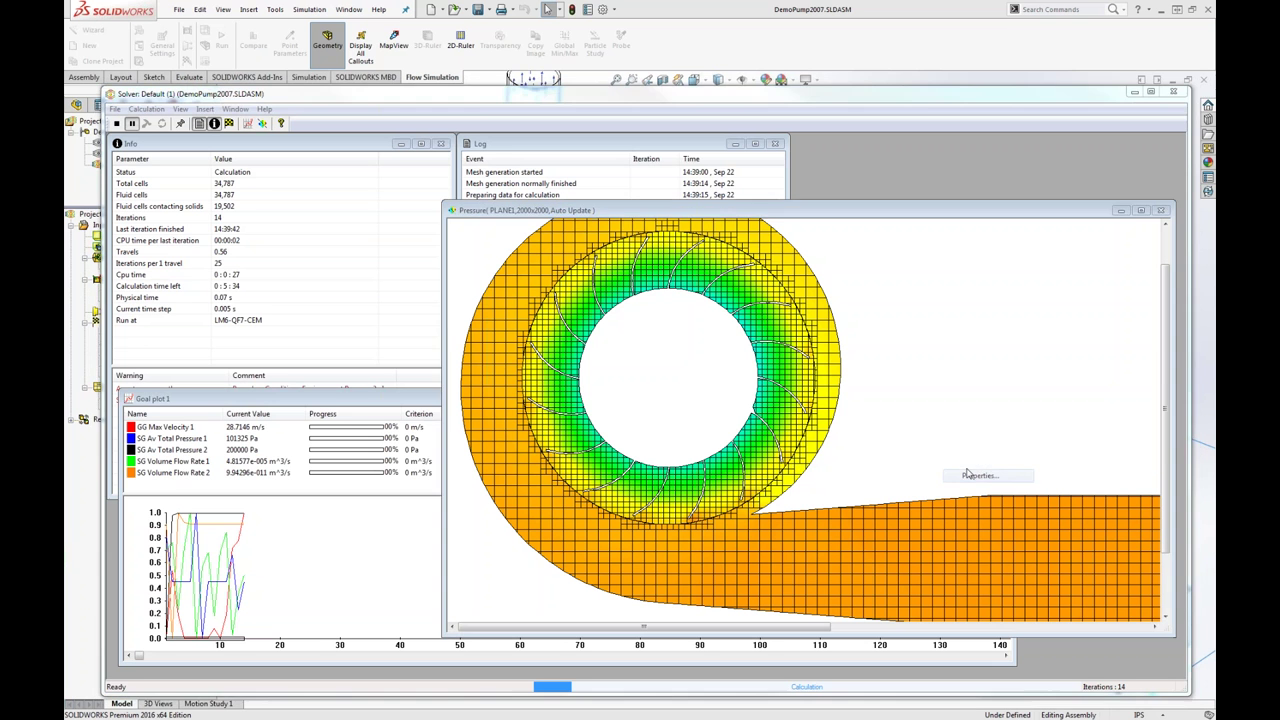
pyautogui.click(786, 333)
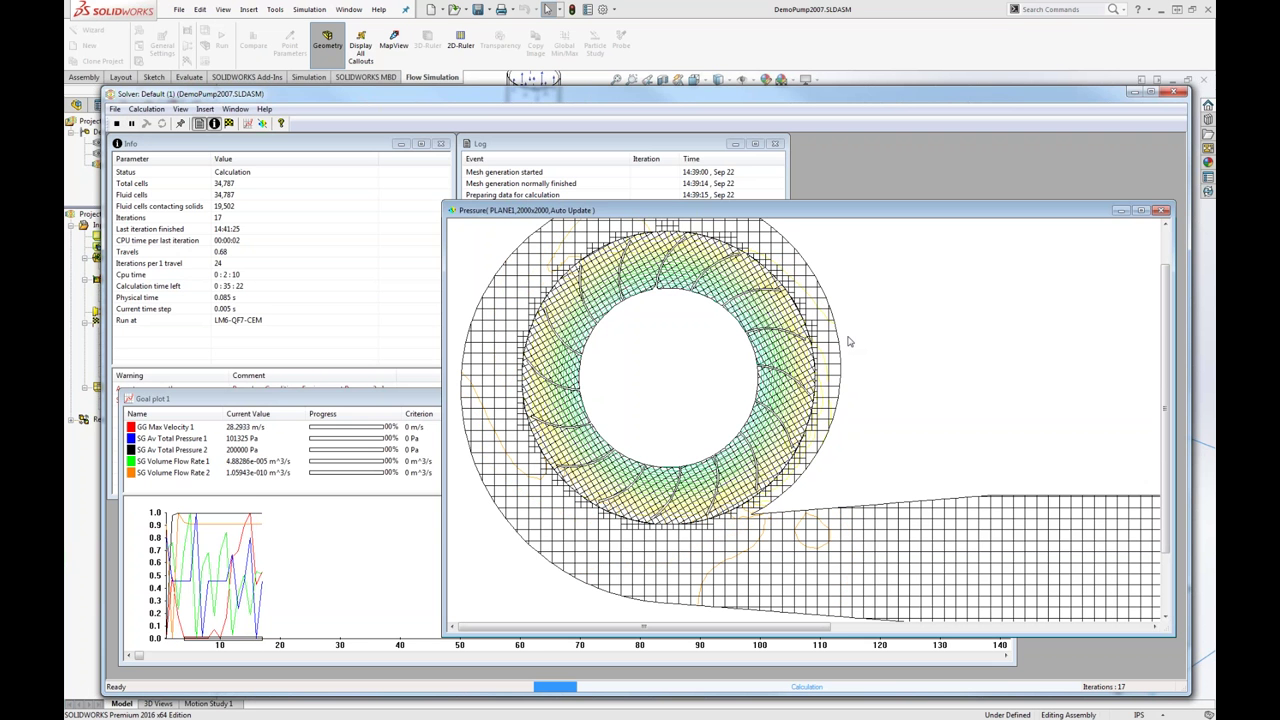
# - Switch the solver's pressure preview from isolines to filled contours
pyautogui.rightClick(926, 337)
pyautogui.click(965, 388)
pyautogui.click(680, 424)
pyautogui.click(785, 333)
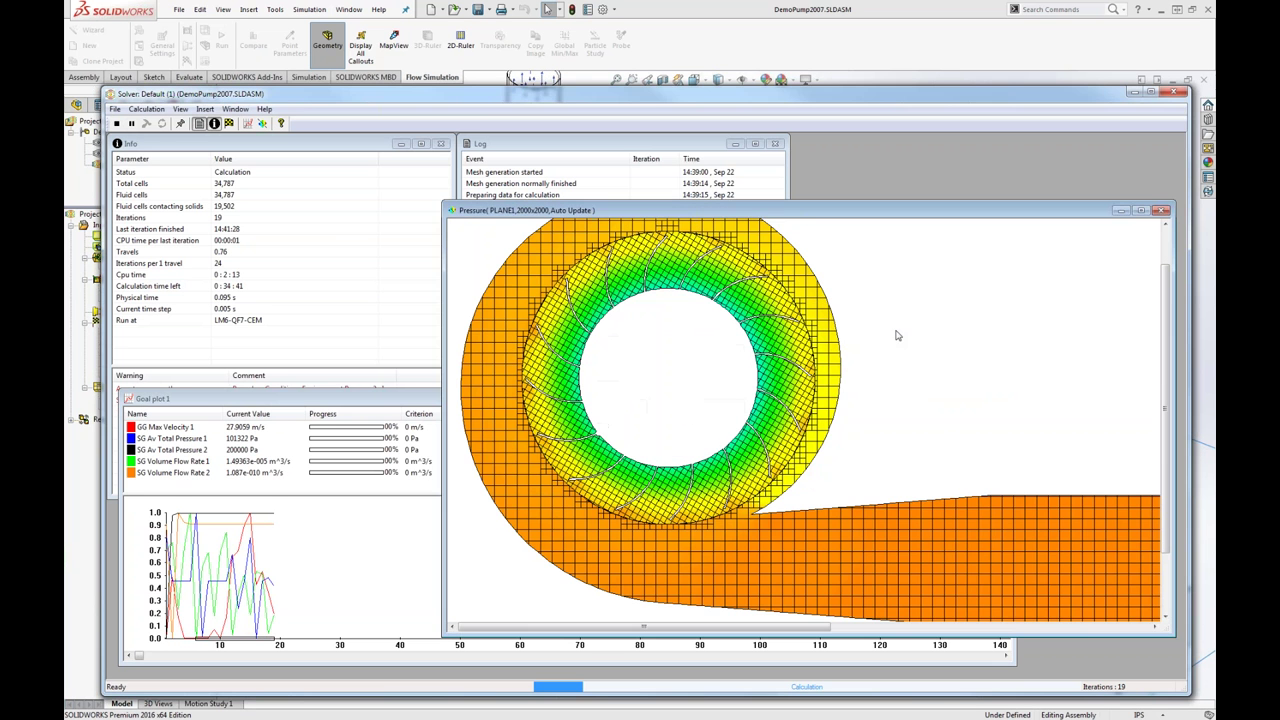
# - Switch the PLANE1 preview to velocity vectors
pyautogui.rightClick(896, 329)
pyautogui.click(925, 379)
pyautogui.click(785, 333)
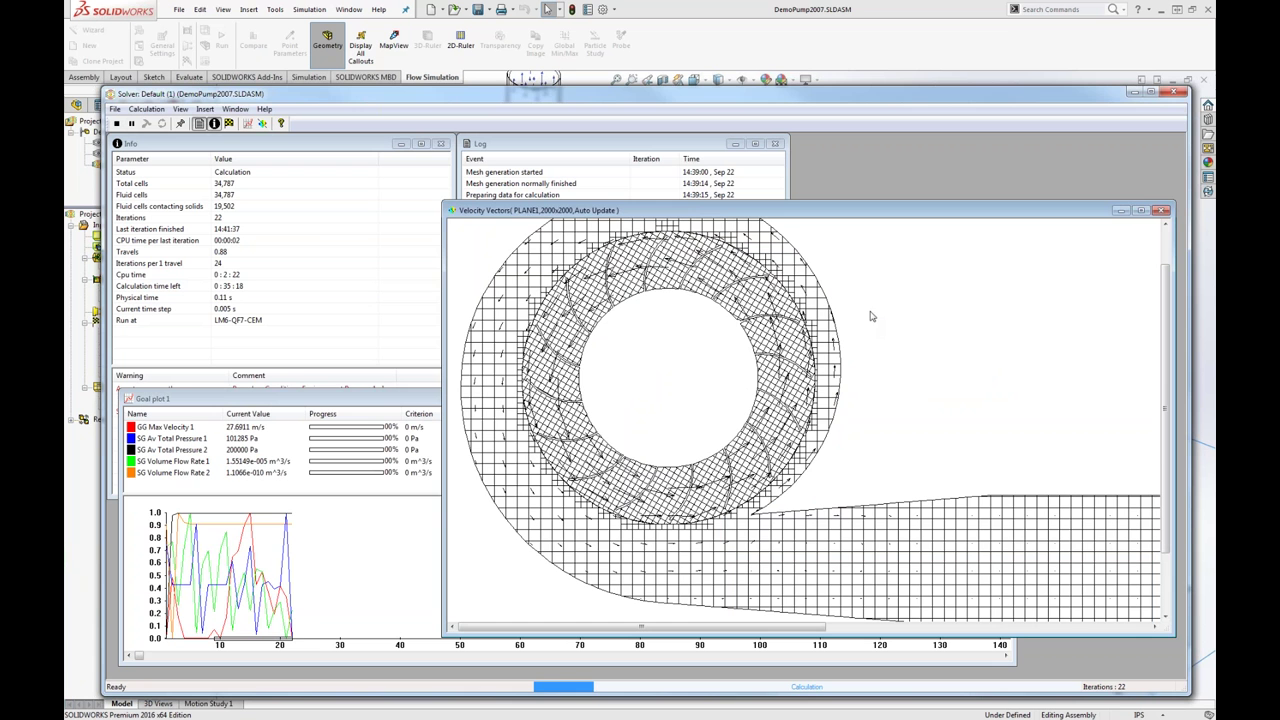
# - Set the PLANE1 preview back to contours with Temperature as the plotted parameter
pyautogui.rightClick(886, 315)
pyautogui.click(888, 364)
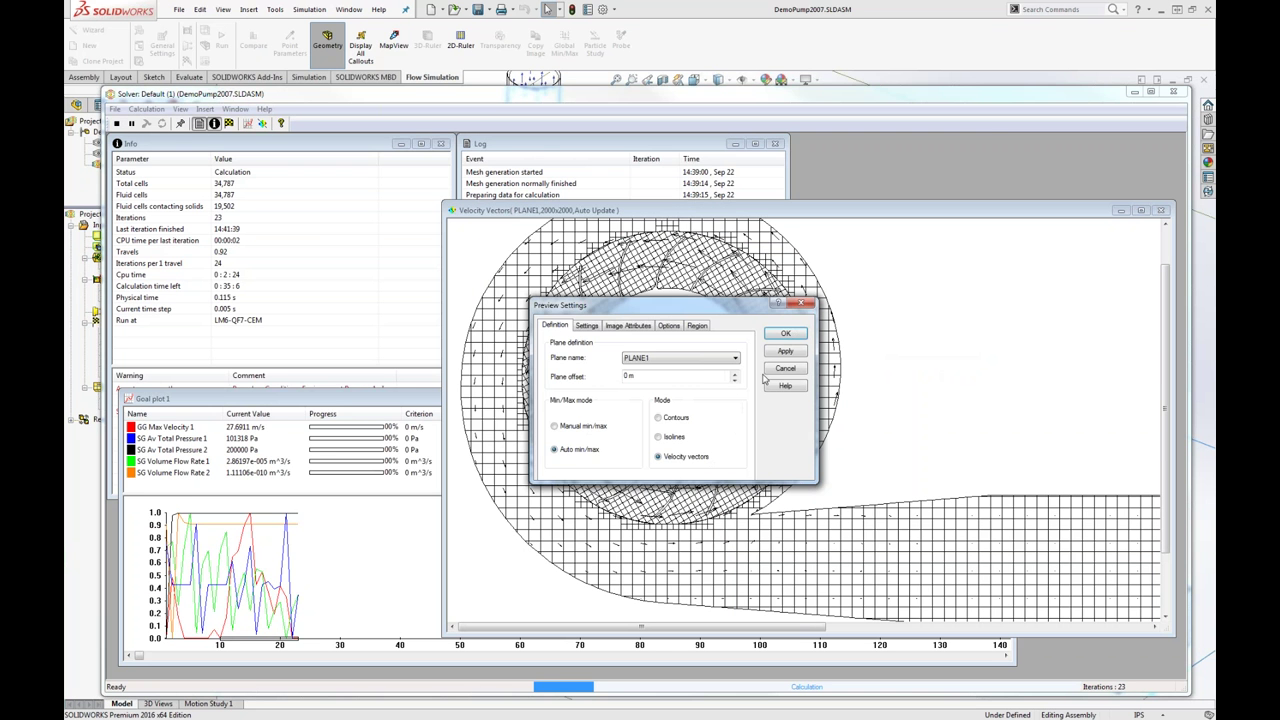
pyautogui.click(679, 417)
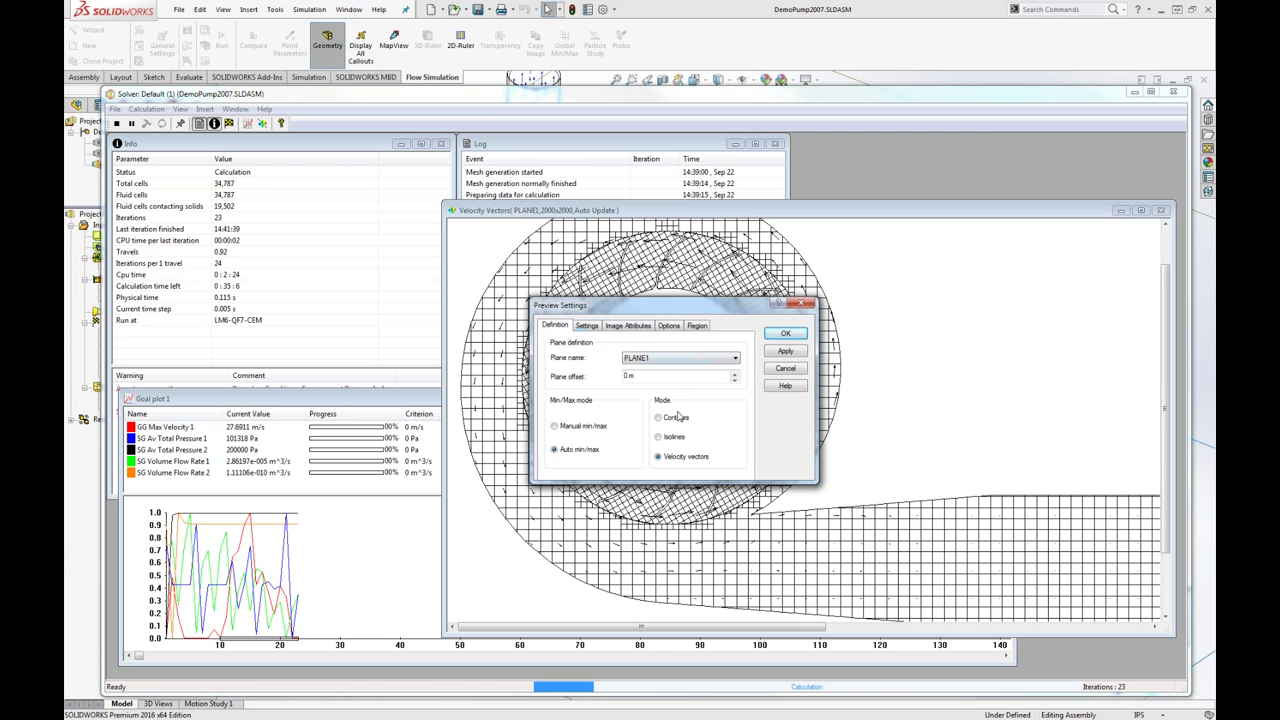
pyautogui.click(590, 327)
pyautogui.click(651, 360)
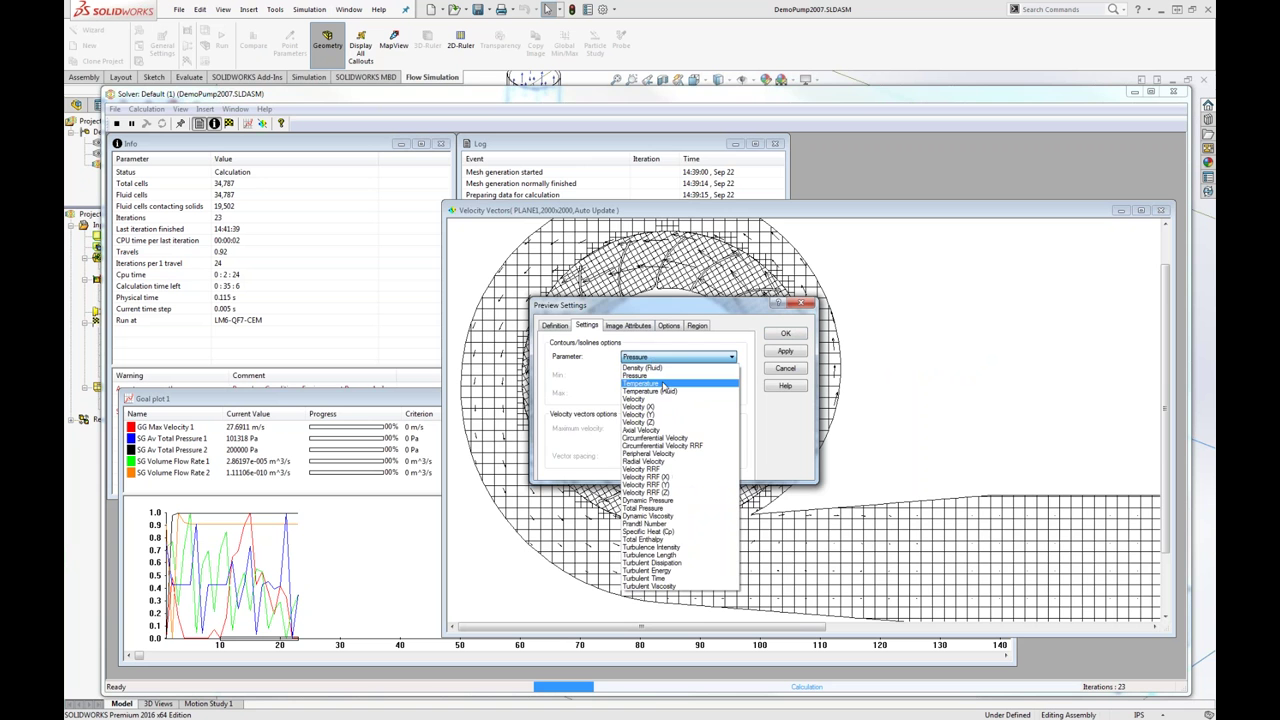
pyautogui.click(662, 383)
pyautogui.click(785, 333)
# - Change the contour preview's parameter to Pressure
pyautogui.rightClick(886, 312)
pyautogui.click(920, 355)
pyautogui.click(590, 327)
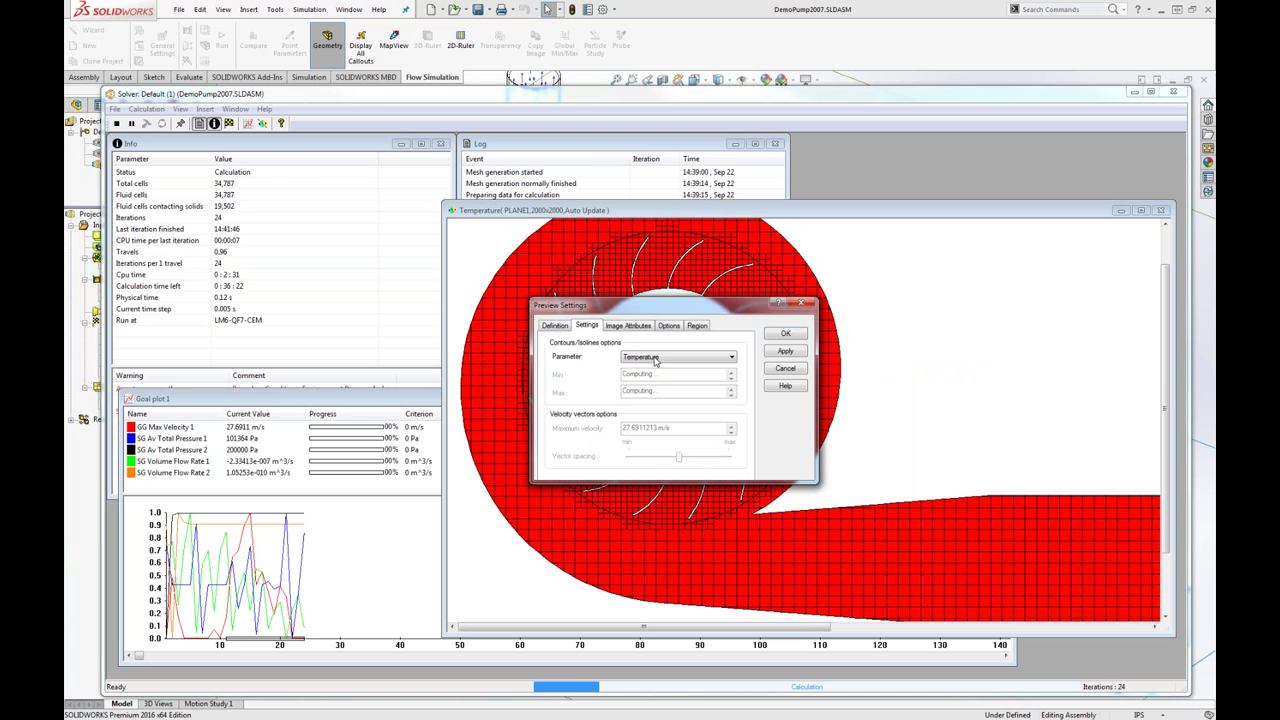
pyautogui.click(678, 357)
pyautogui.click(655, 367)
pyautogui.click(786, 332)
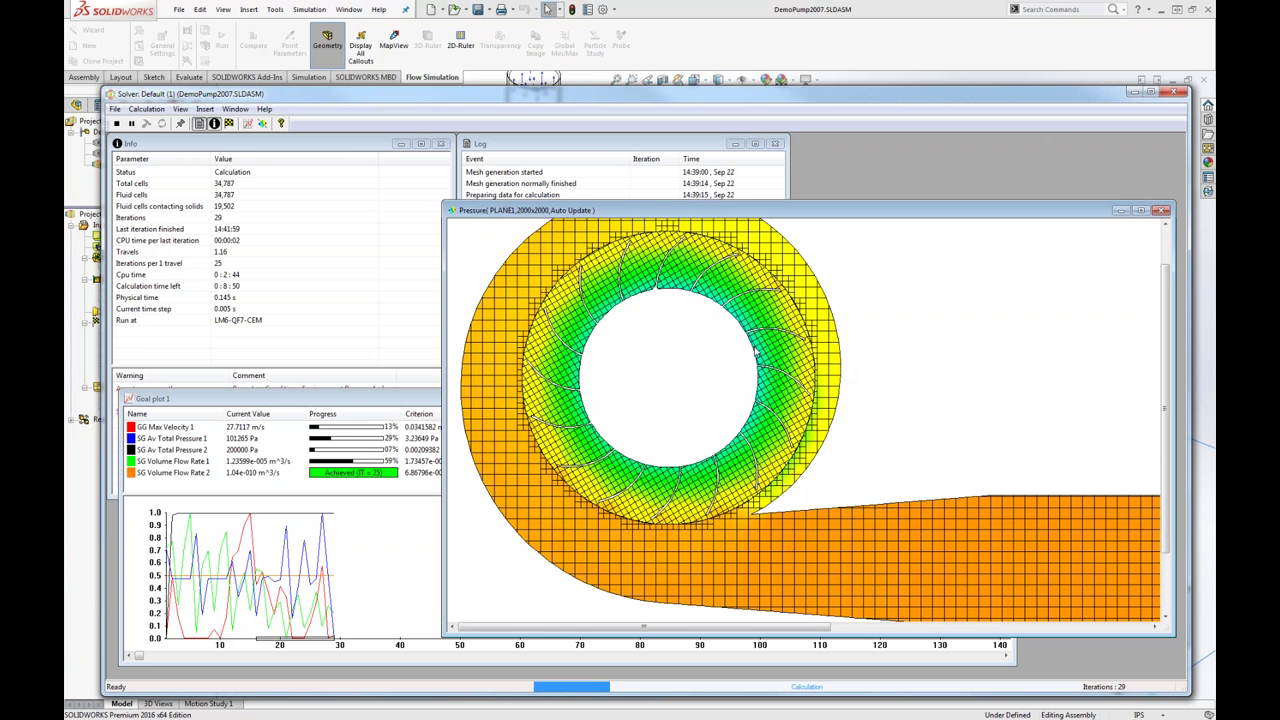
# - Close the running solver and close the DemoPump2007 assembly
pyautogui.click(1176, 92)
pyautogui.click(596, 421)
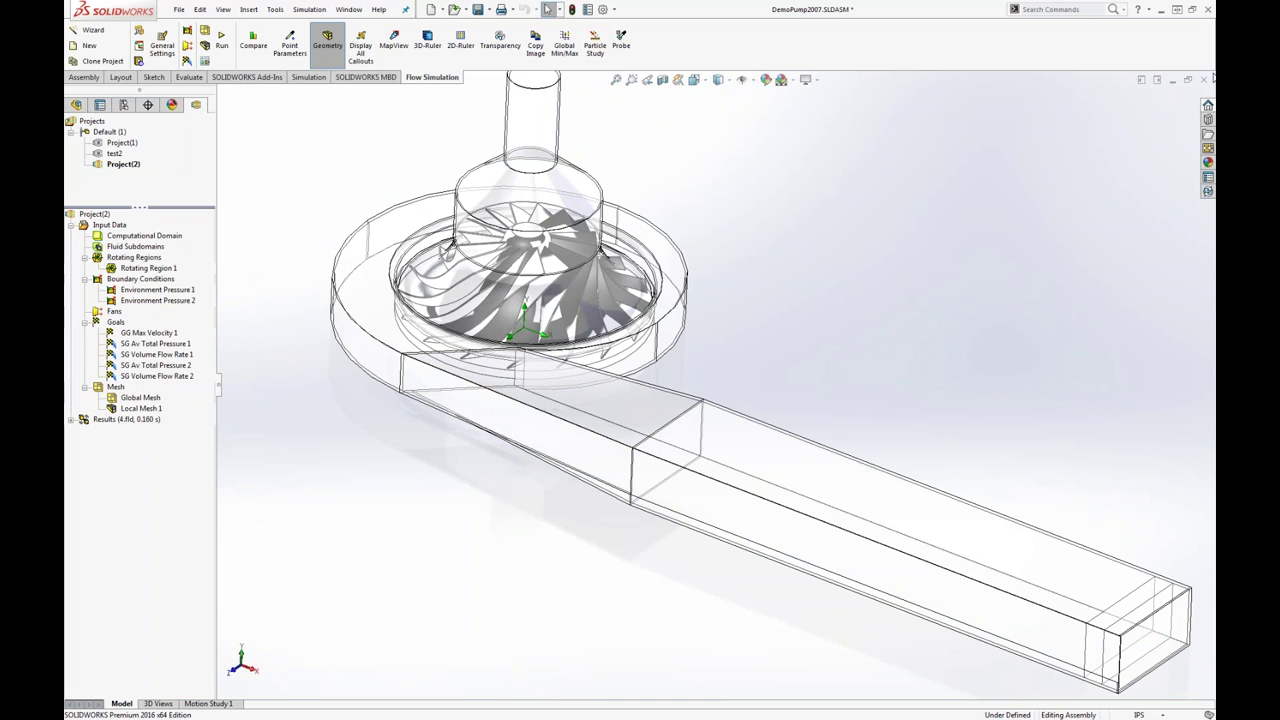
pyautogui.click(1205, 80)
pyautogui.click(575, 372)
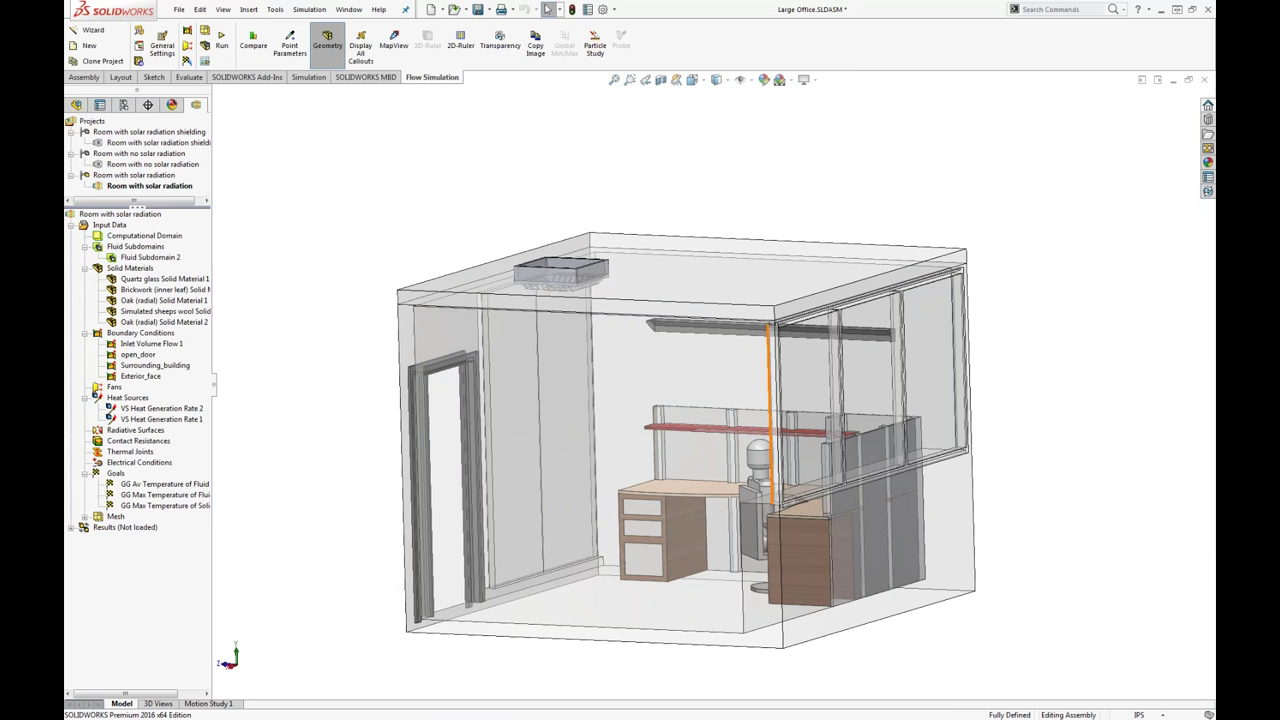
# - Activate the Room with no solar radiation project of the Large Office assembly and load its results
pyautogui.moveTo(640, 470); pyautogui.dragTo(659, 508, button='middle')
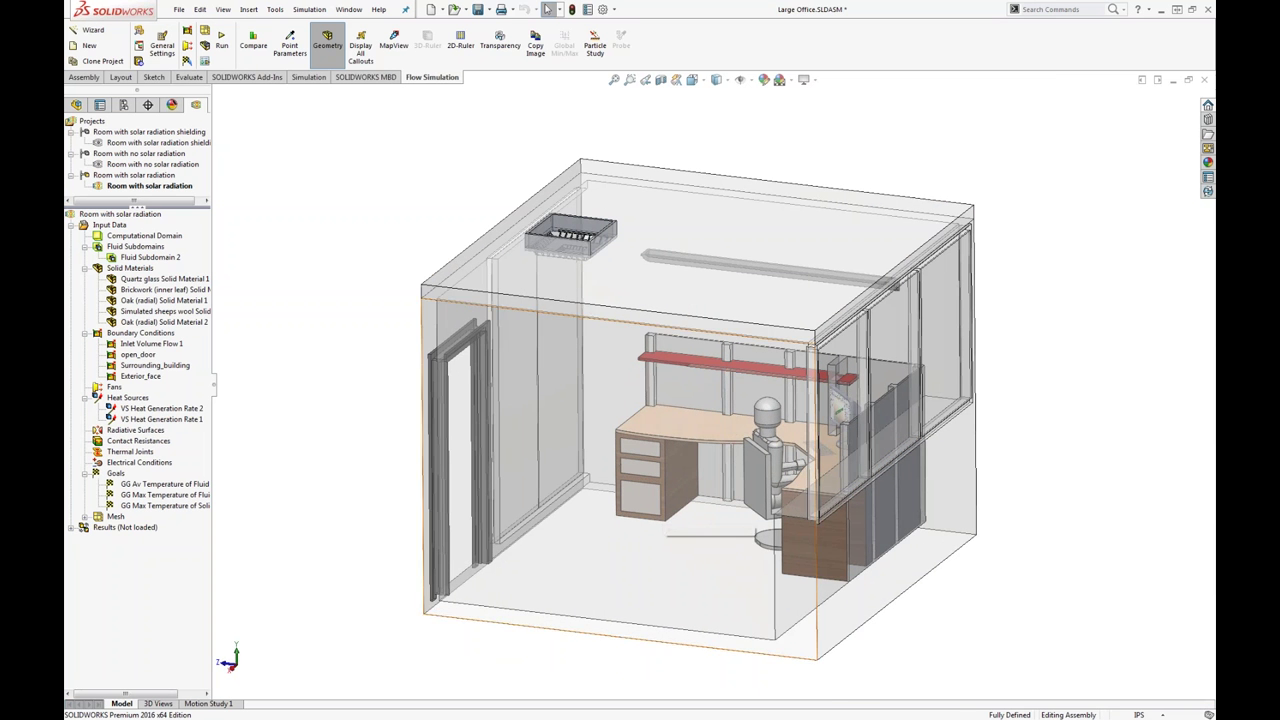
pyautogui.scroll(-2, 806, 457)
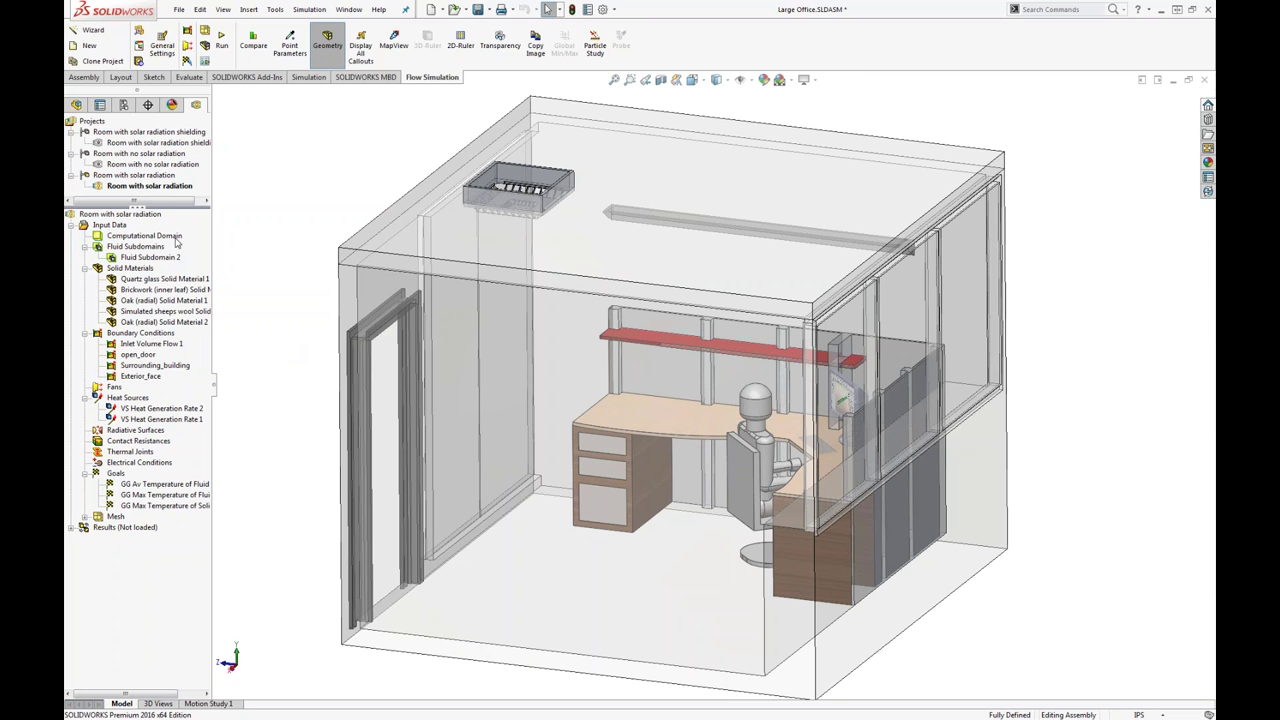
pyautogui.doubleClick(183, 165)
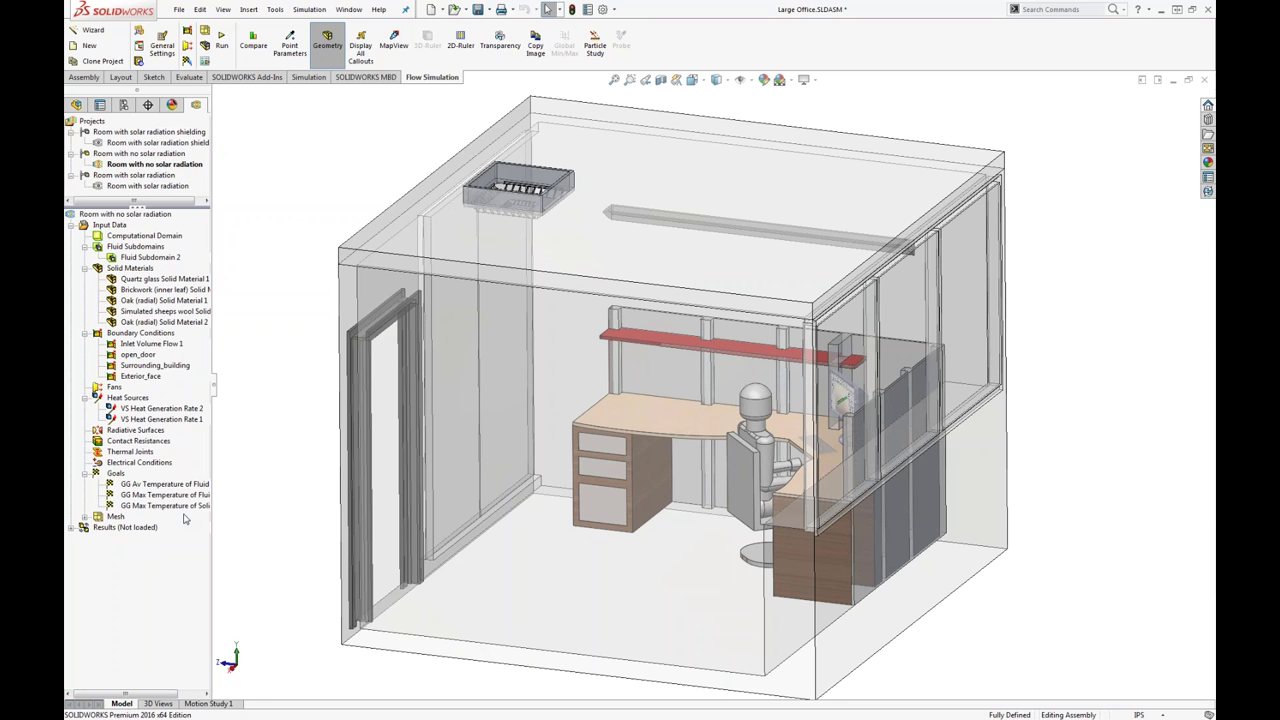
pyautogui.rightClick(153, 531)
pyautogui.click(182, 536)
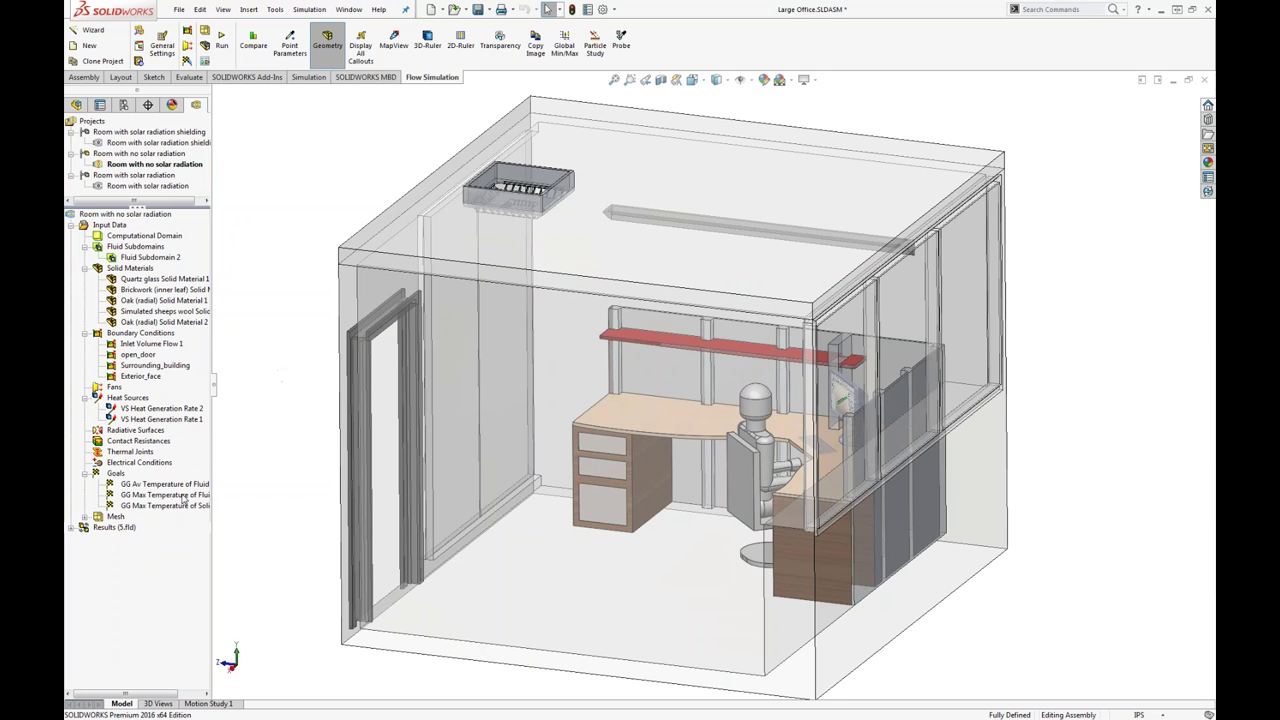
# - Expand the loaded results and show the Temp cut plot, with the whole room in view
pyautogui.click(71, 527)
pyautogui.click(130, 496)
pyautogui.rightClick(130, 496)
pyautogui.click(150, 522)
pyautogui.click(261, 413)
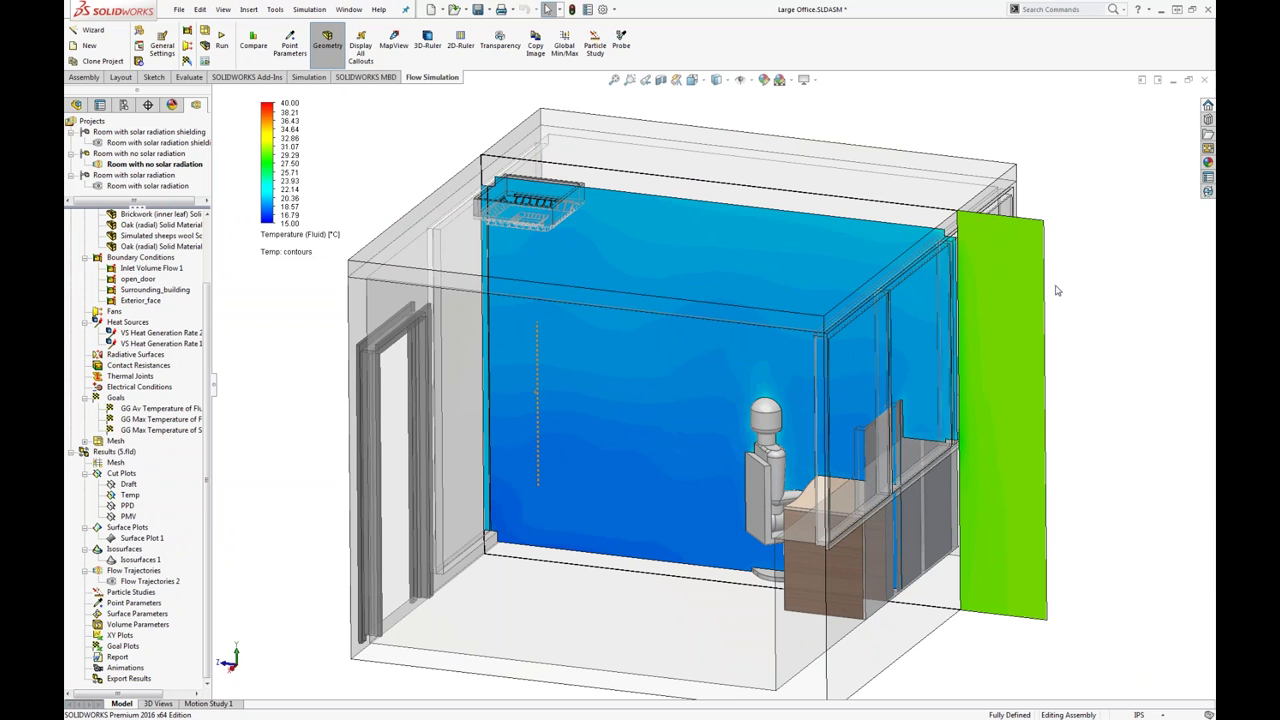
pyautogui.press('f')
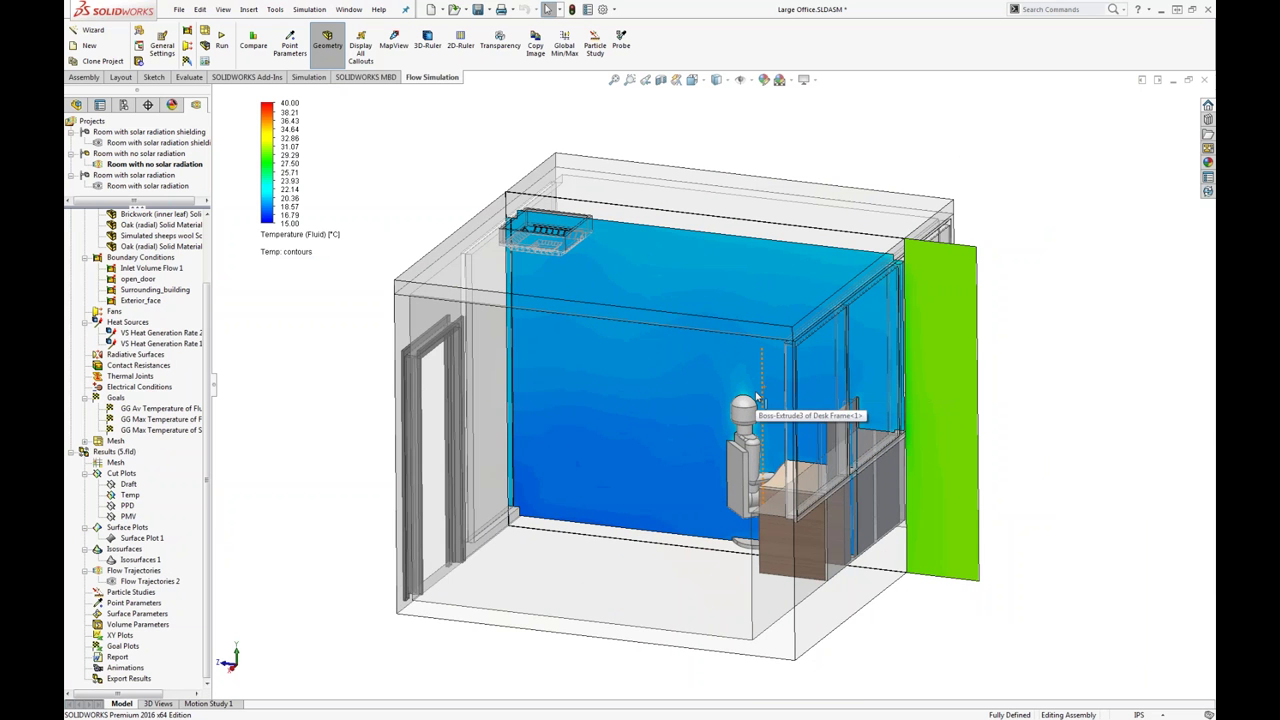
pyautogui.scroll(-2, 756, 396)
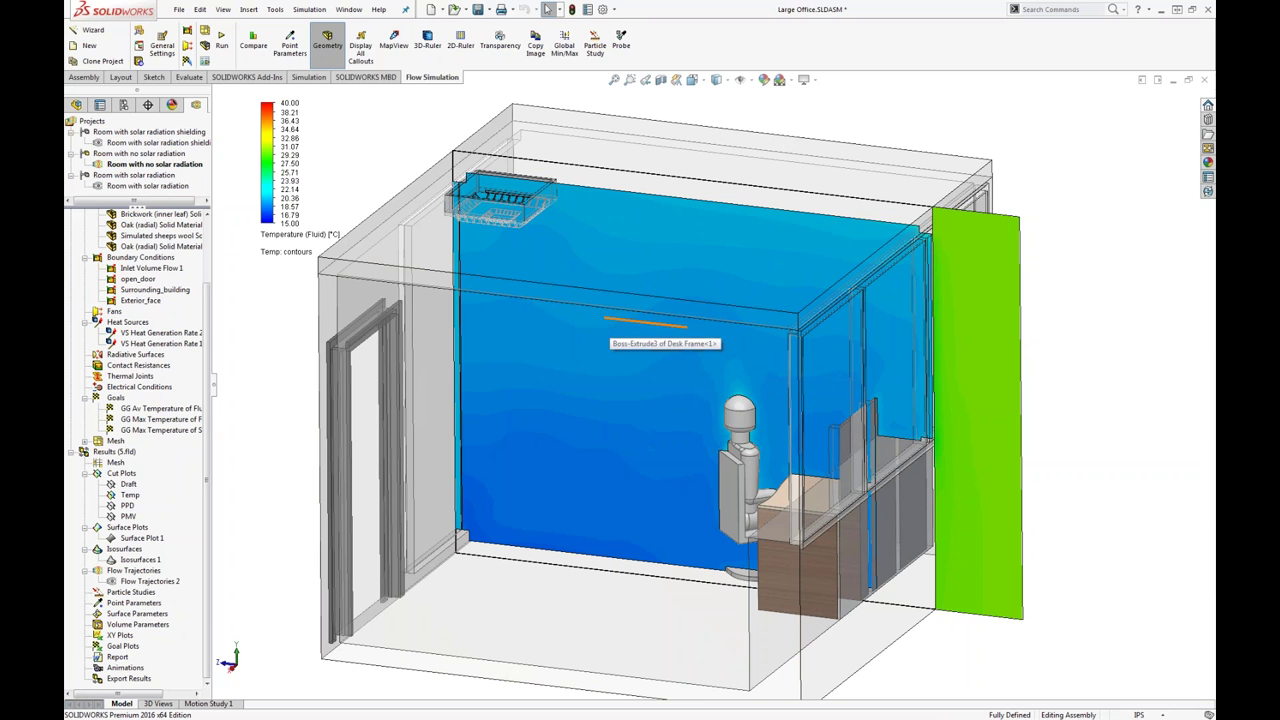
pyautogui.scroll(1, 713, 380)
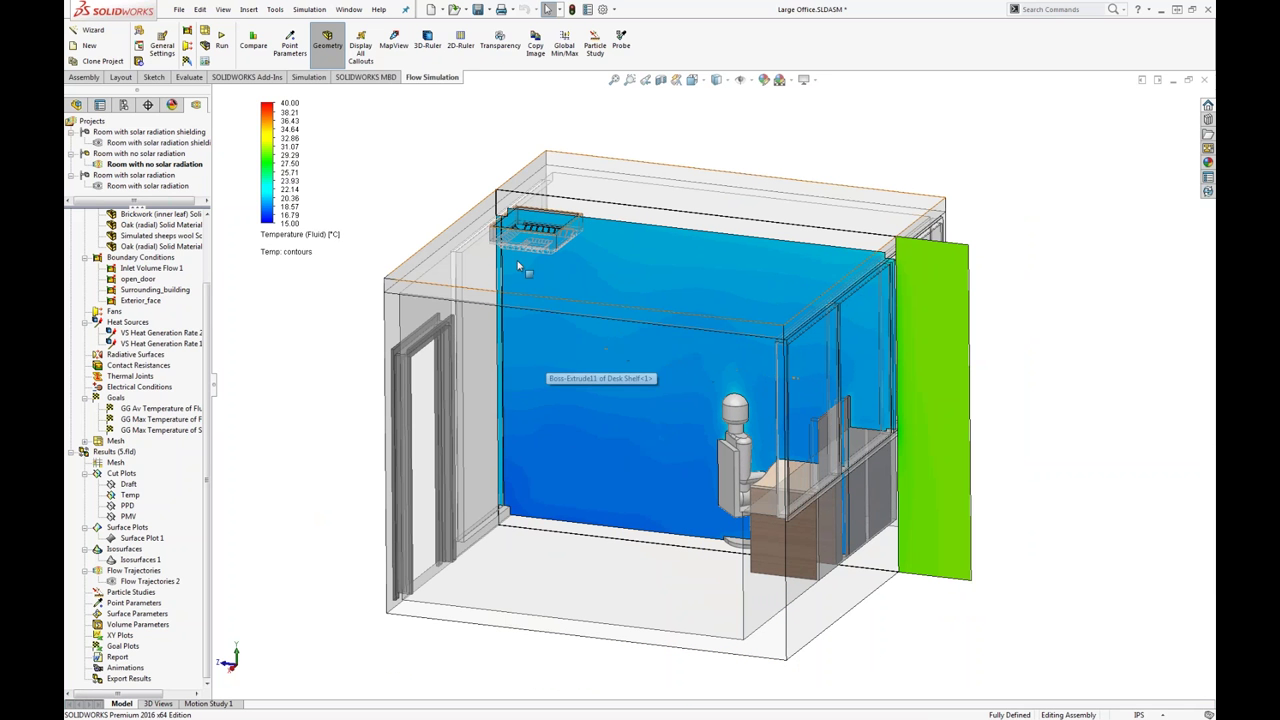
# - Show the Flow Trajectories 2 plot, play its animation through the room, and hide it when finished
pyautogui.rightClick(149, 581)
pyautogui.click(197, 440)
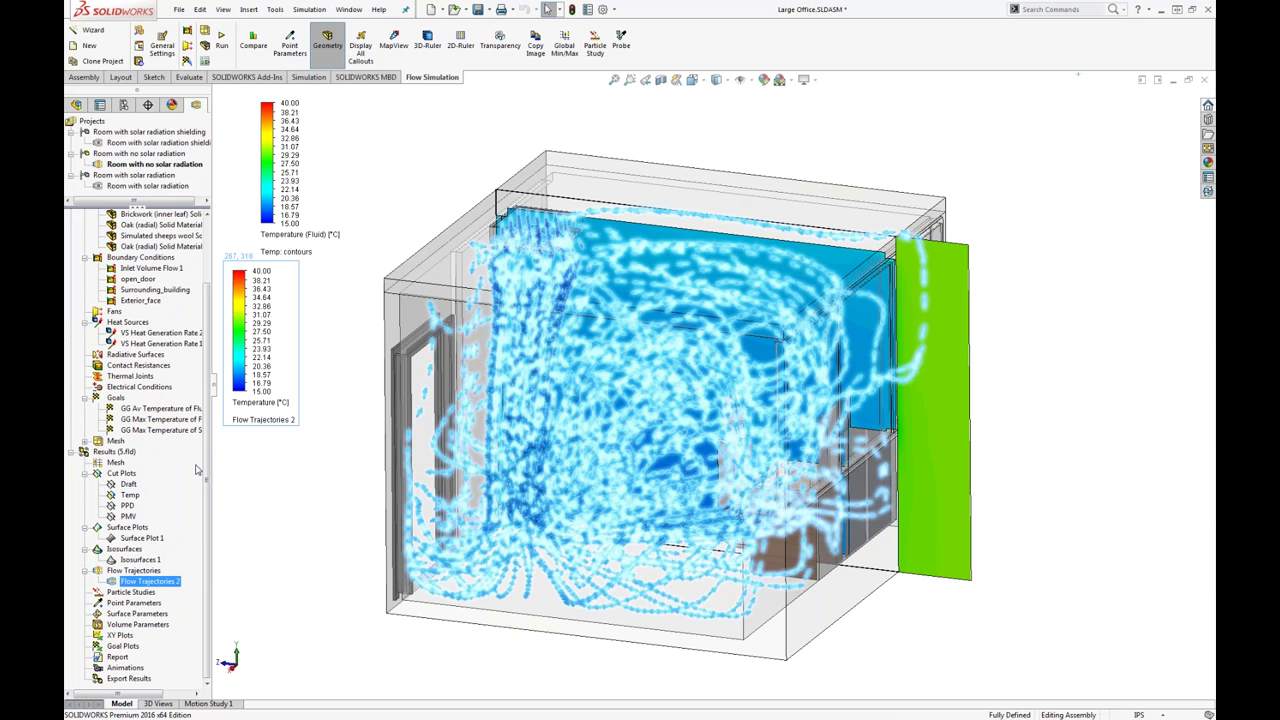
pyautogui.rightClick(152, 584)
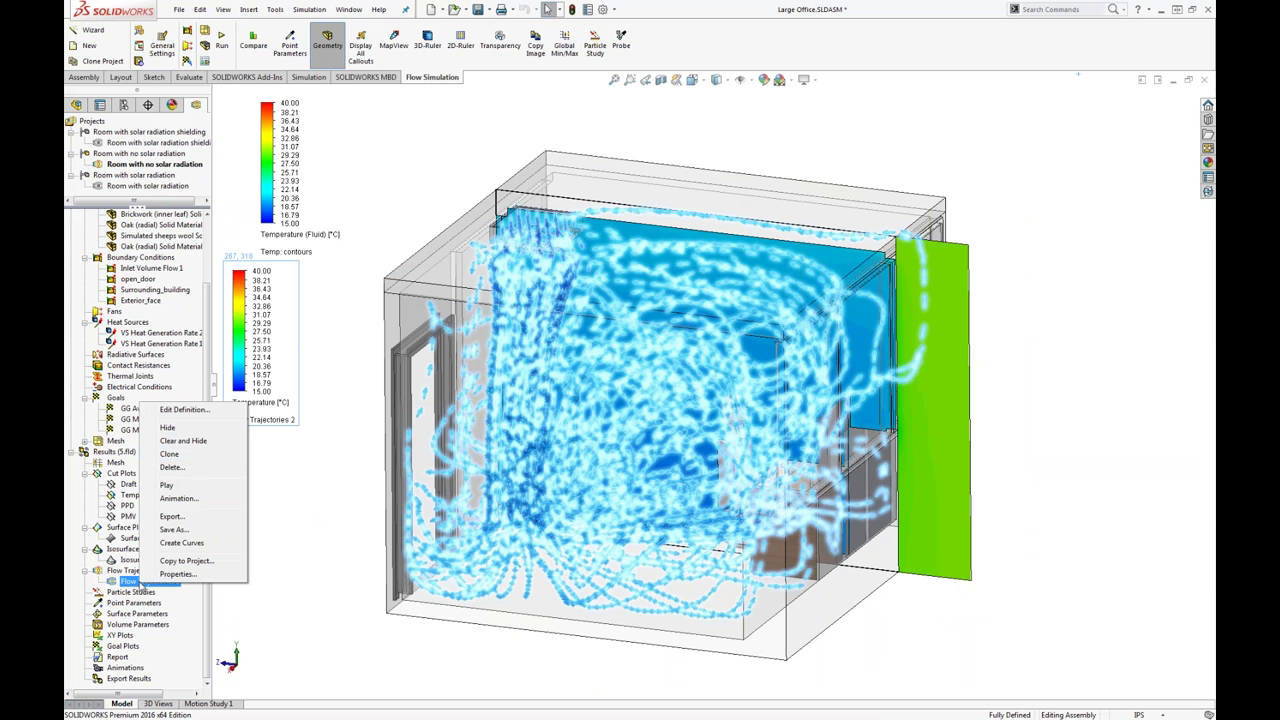
pyautogui.click(200, 487)
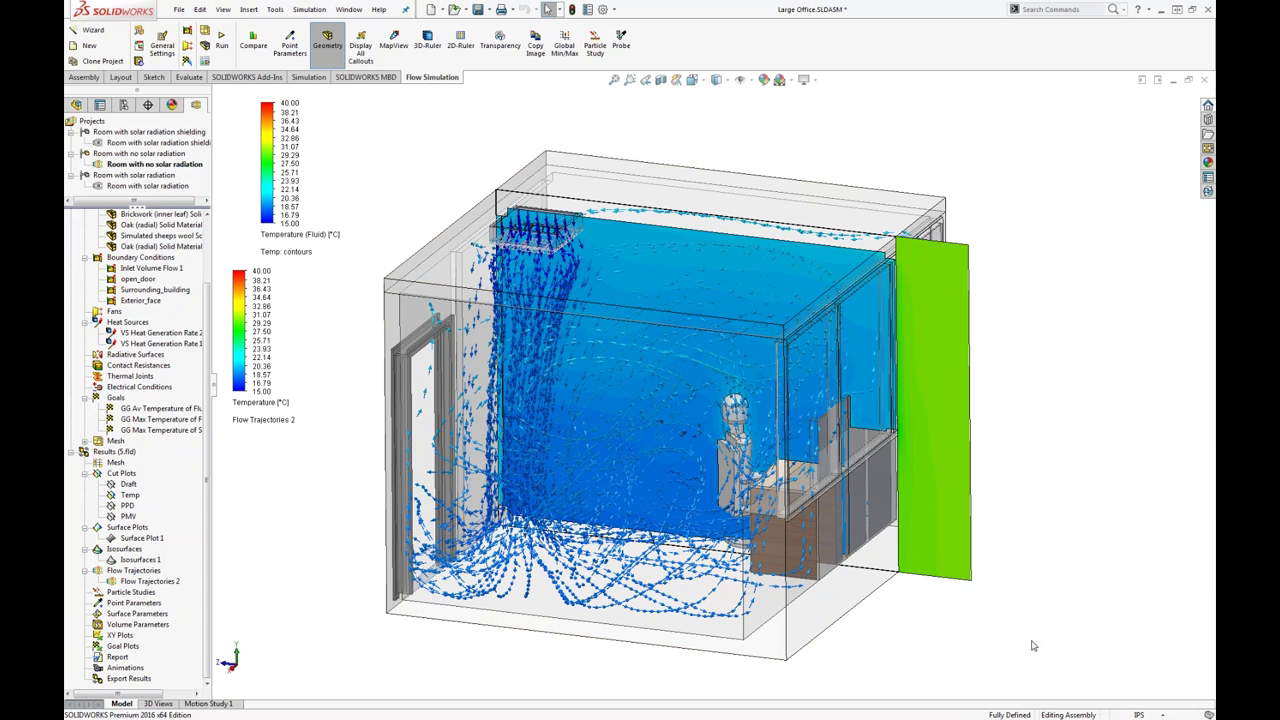
pyautogui.rightClick(131, 582)
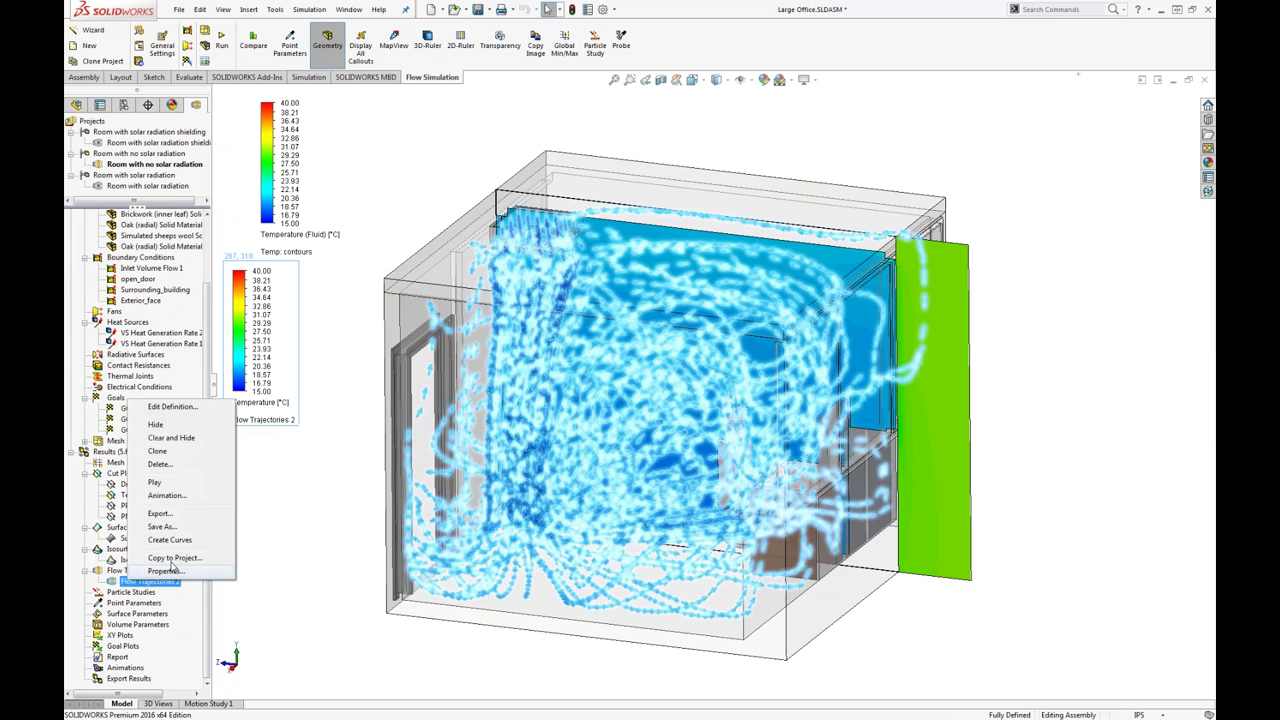
pyautogui.click(155, 424)
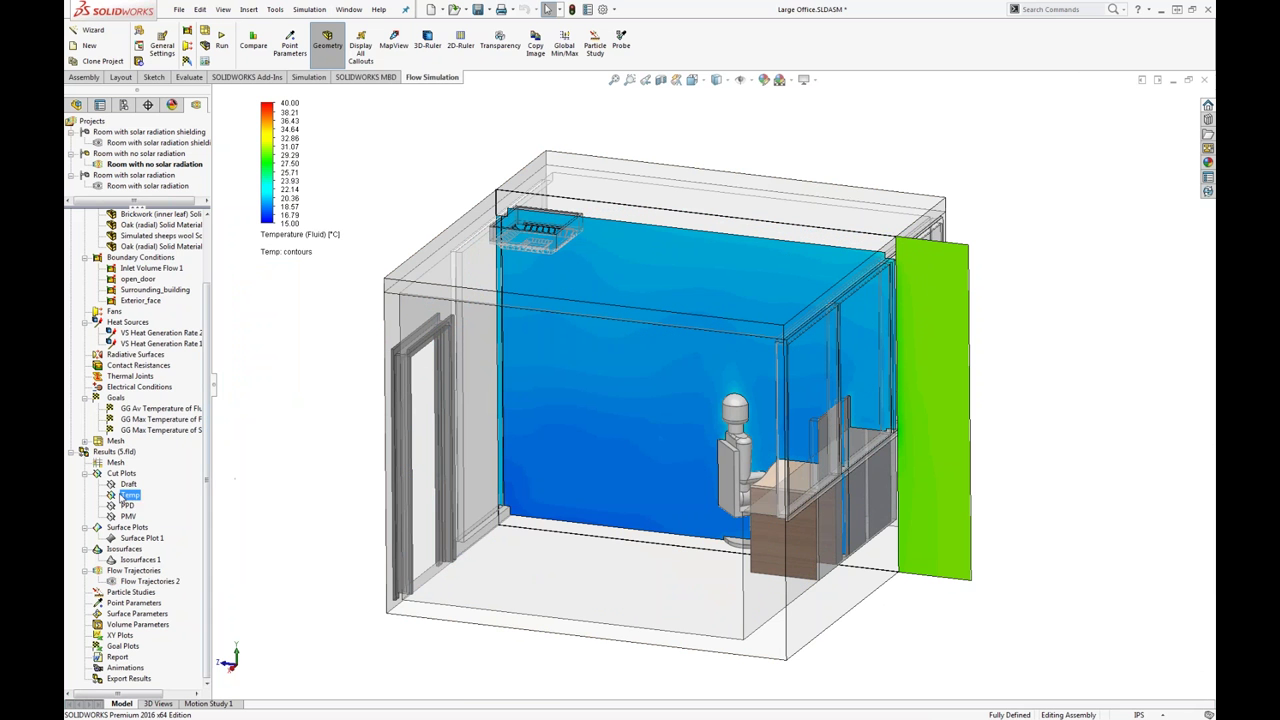
# - Show the PPD cut plot in place of the Temp cut plot and view it from the side of the room
pyautogui.rightClick(125, 495)
pyautogui.rightClick(125, 505)
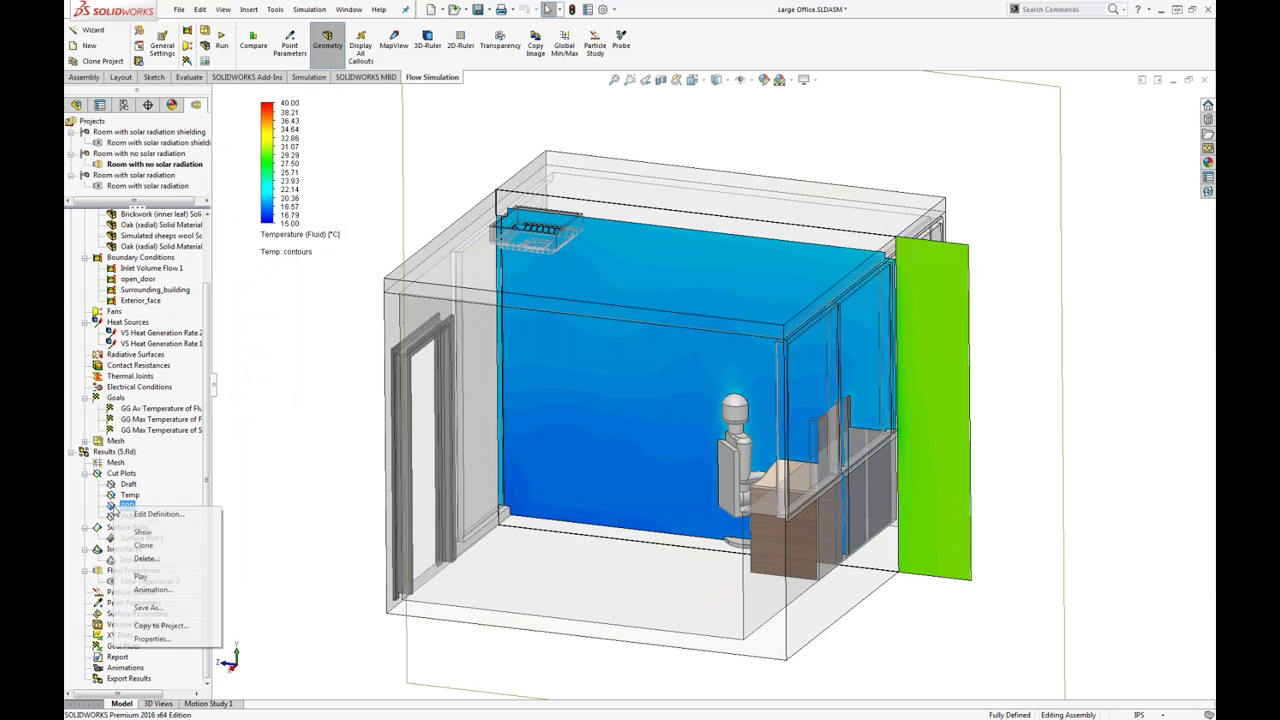
pyautogui.click(165, 530)
pyautogui.rightClick(124, 495)
pyautogui.click(168, 520)
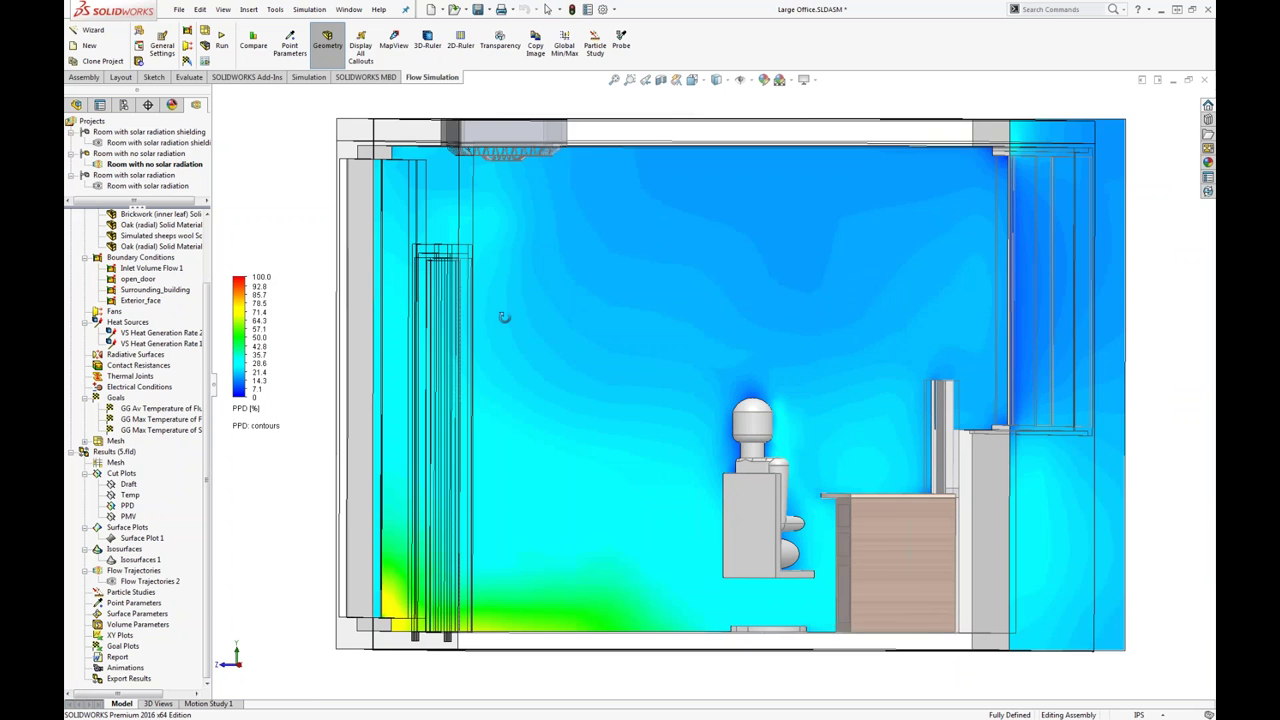
pyautogui.press('Escape')
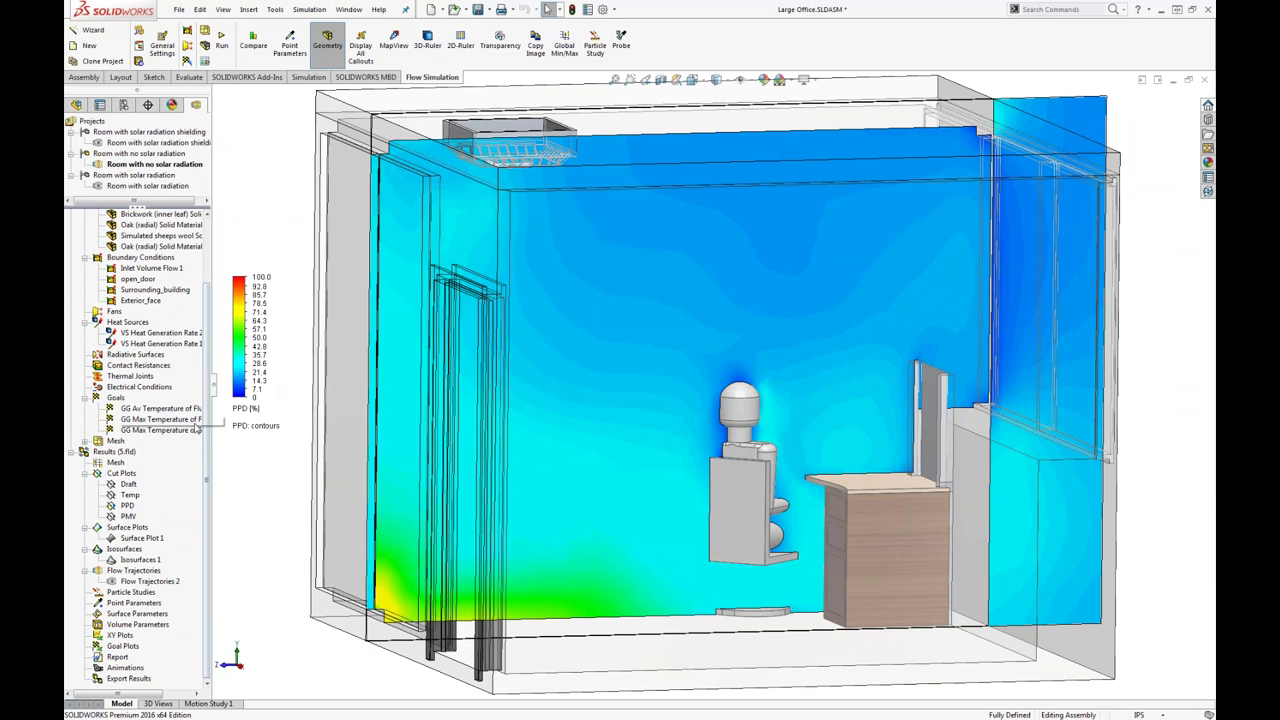
# - Probe the PPD values on the cut plot between the seated mannequin and the desk
pyautogui.moveTo(246, 414); pyautogui.dragTo(337, 403)
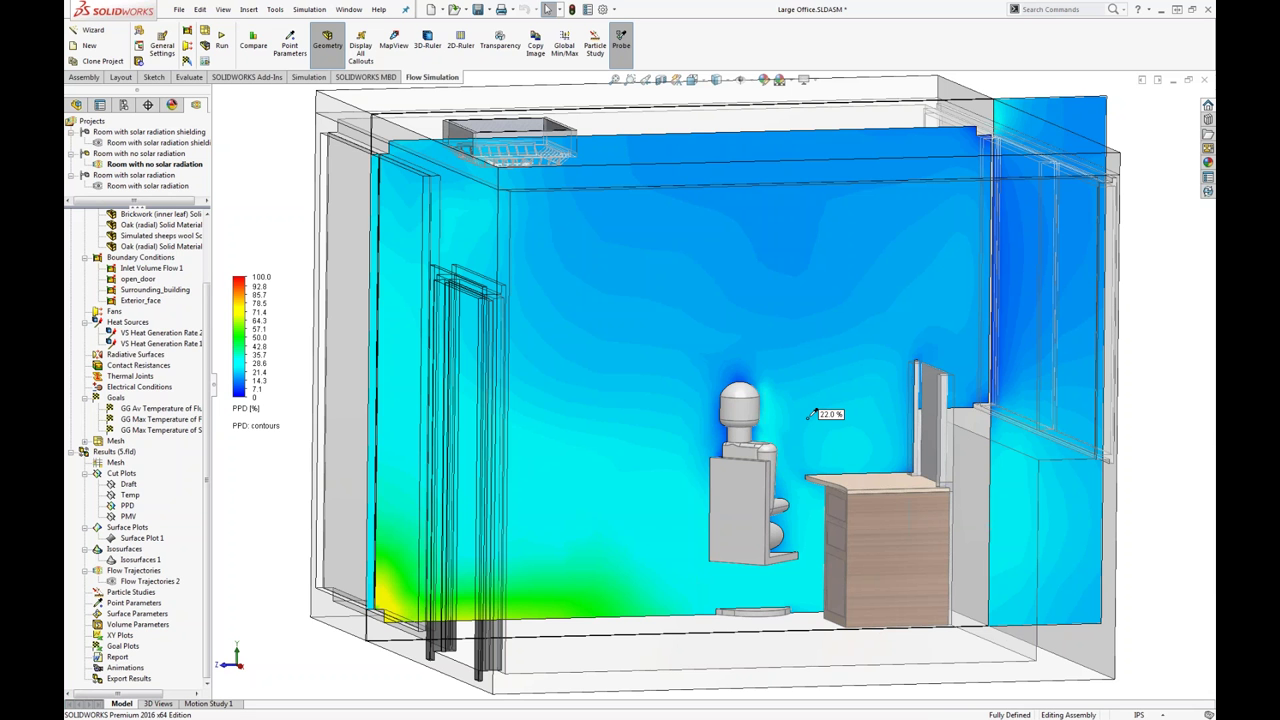
pyautogui.moveTo(812, 414); pyautogui.dragTo(820, 384, button='middle')
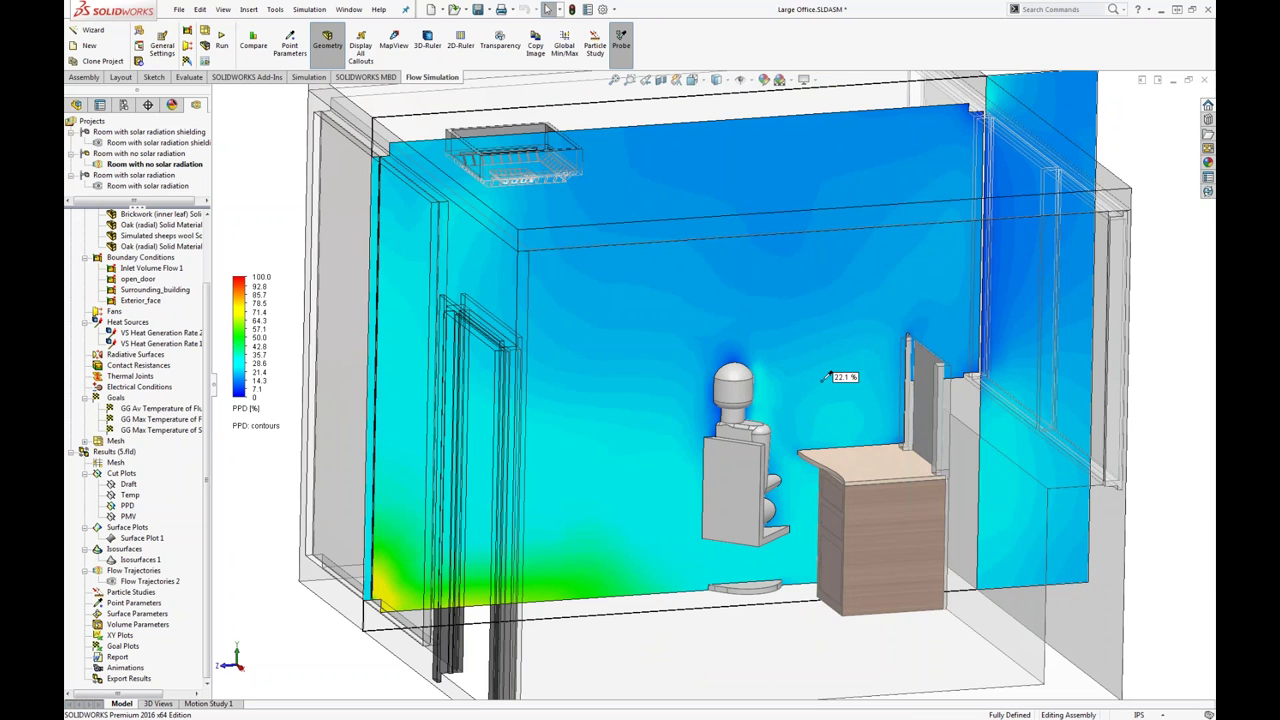
pyautogui.scroll(2, 825, 377)
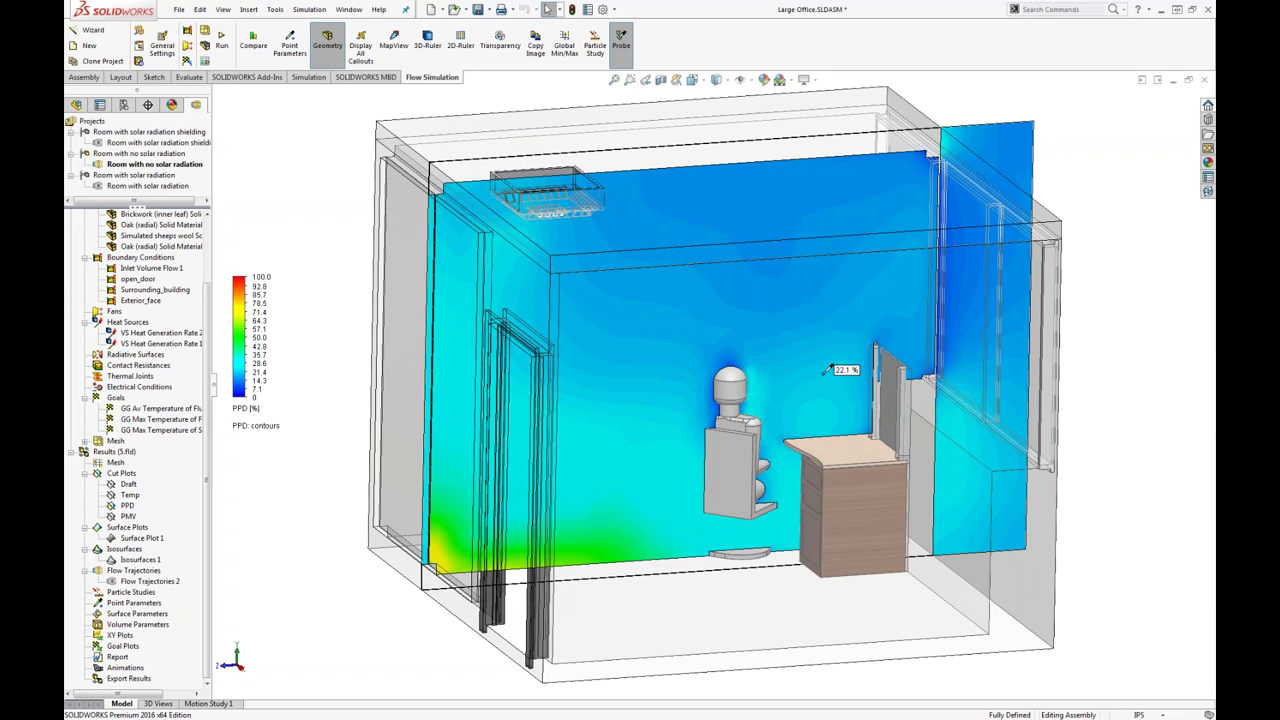
pyautogui.press('Escape')
# - Show the PMV cut plot in place of the PPD plot and move its colour legend lower beside the room
pyautogui.rightClick(128, 516)
pyautogui.click(150, 538)
pyautogui.rightClick(128, 505)
pyautogui.click(150, 528)
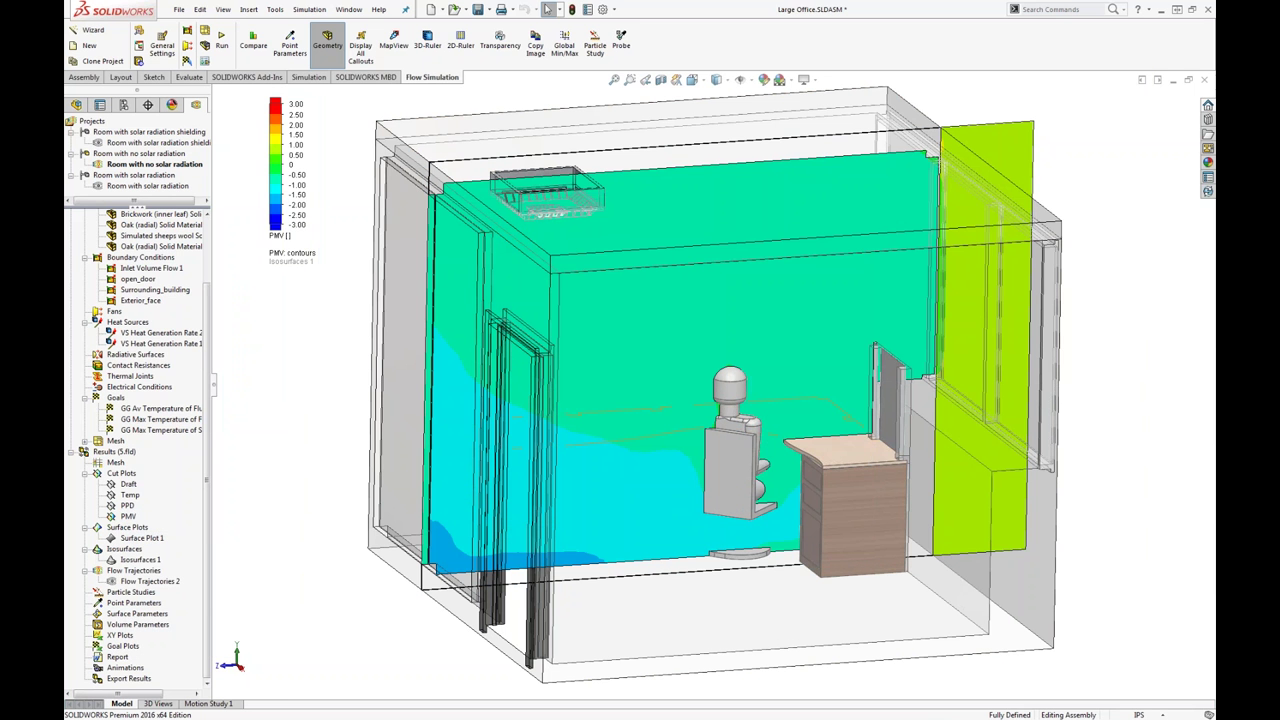
pyautogui.moveTo(298, 180); pyautogui.dragTo(282, 258)
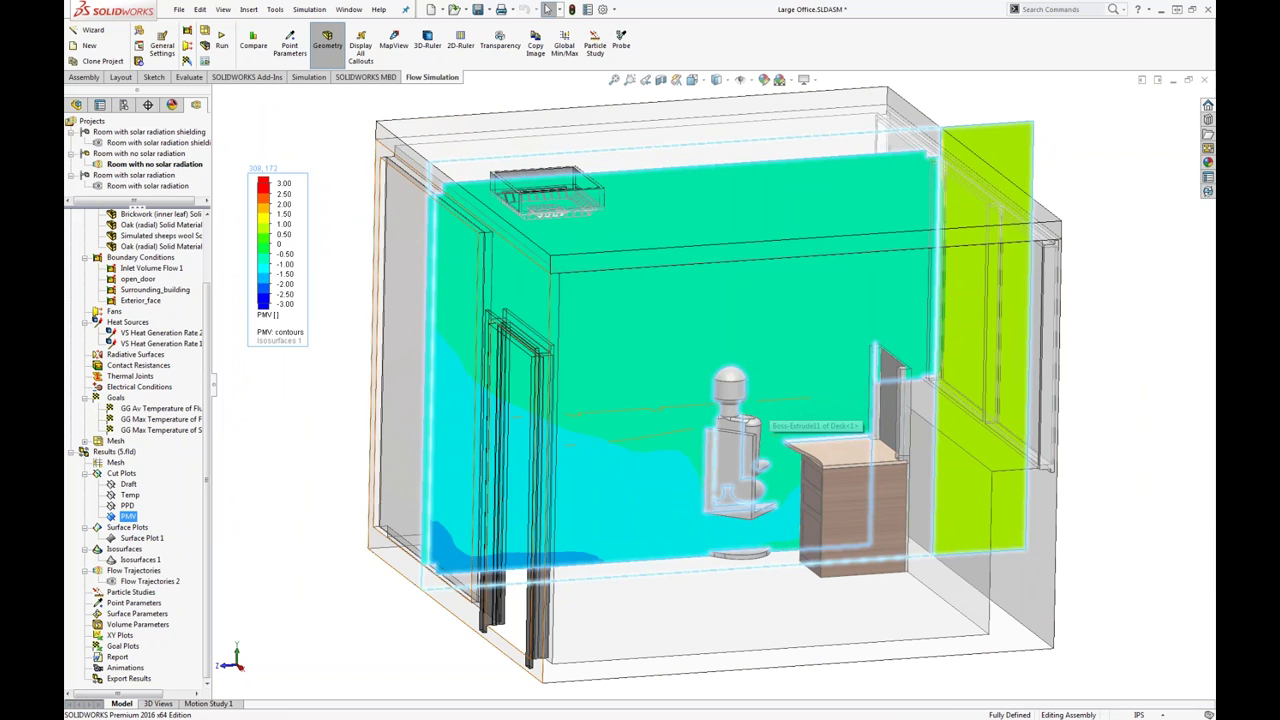
pyautogui.click(335, 402)
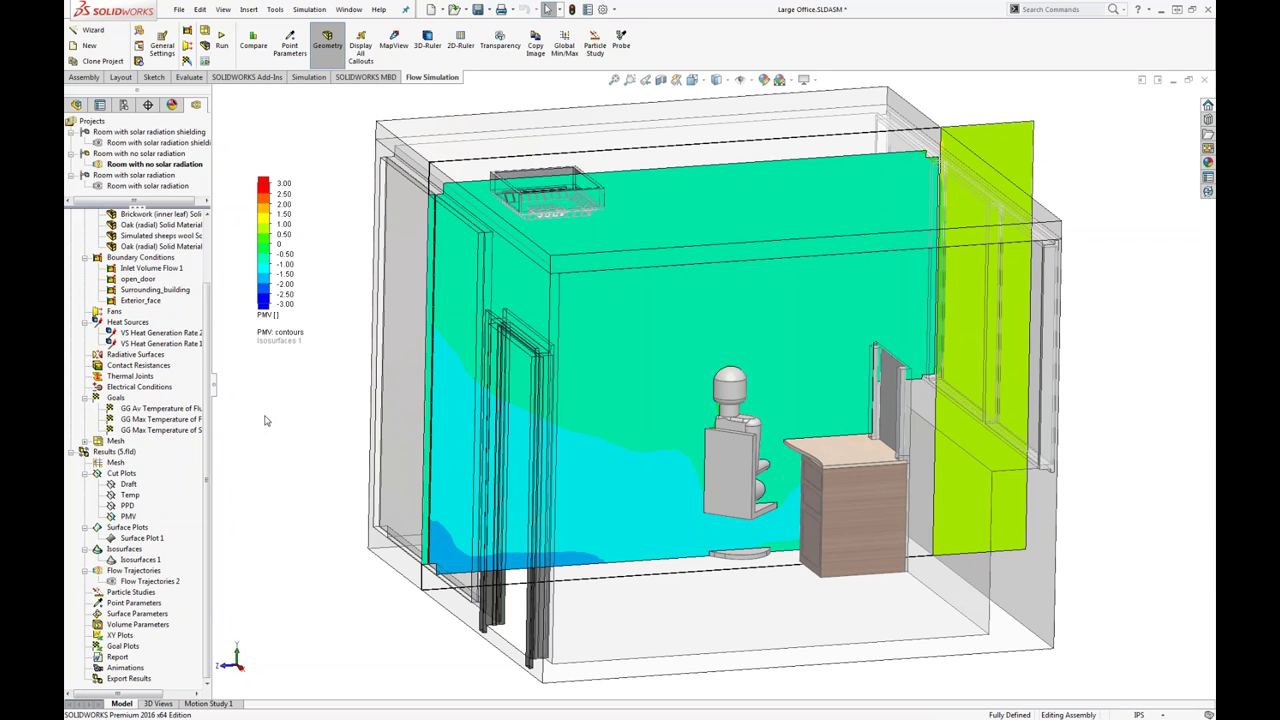
# - Hide the PMV cut plot and activate the Room with solar radiation shielding project
pyautogui.rightClick(128, 516)
pyautogui.click(151, 542)
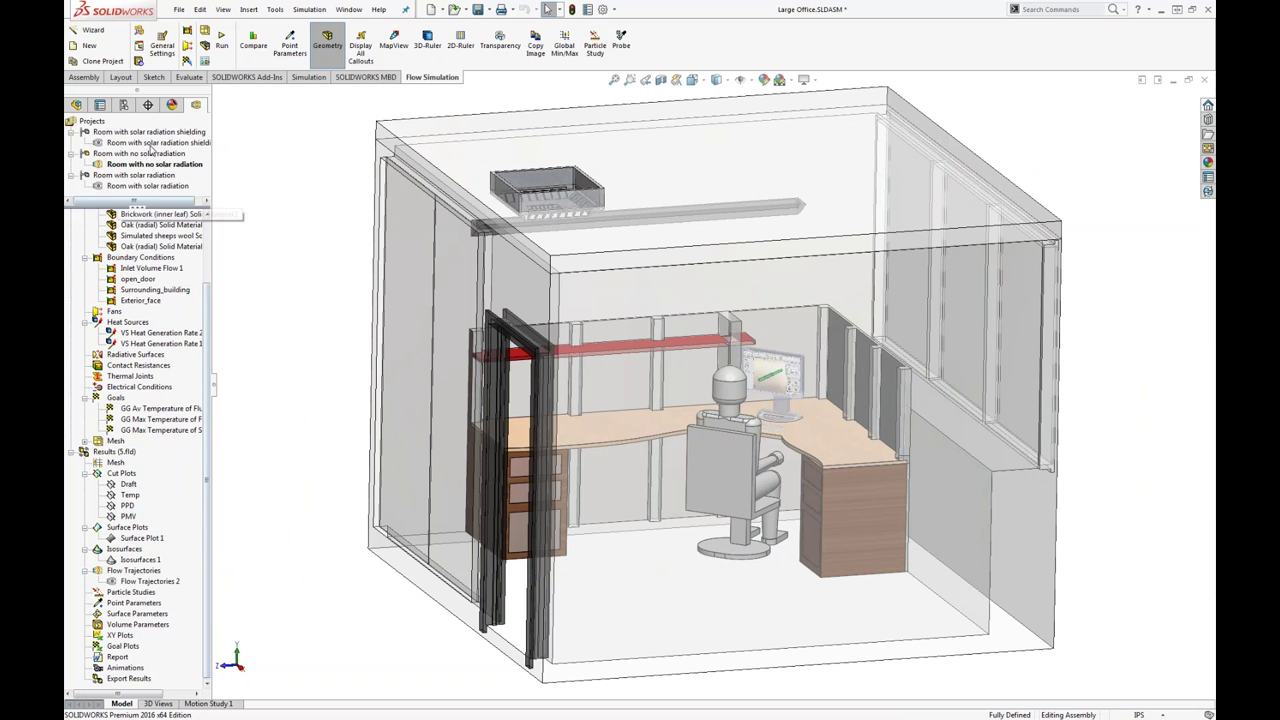
pyautogui.doubleClick(150, 142)
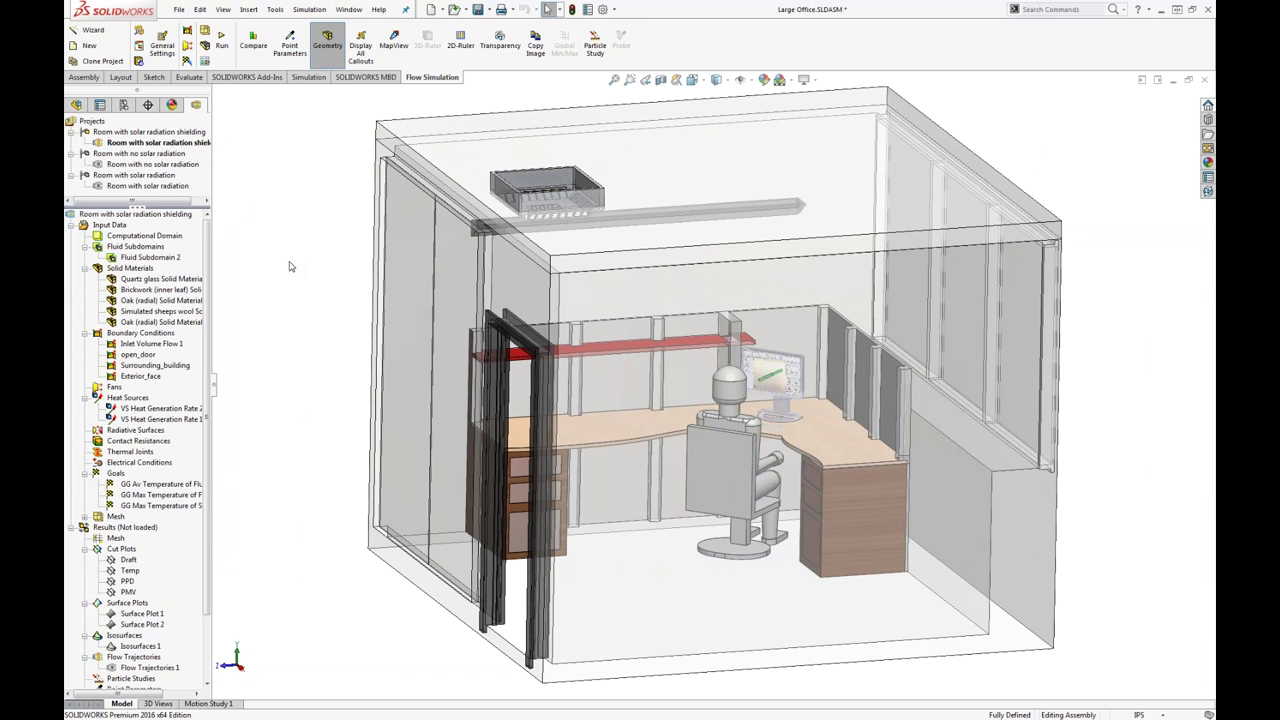
# - Review the radiation settings of the solar radiation shielding project, including the solar radiation location, date, time and zenith direction
pyautogui.rightClick(101, 217)
pyautogui.rightClick(104, 225)
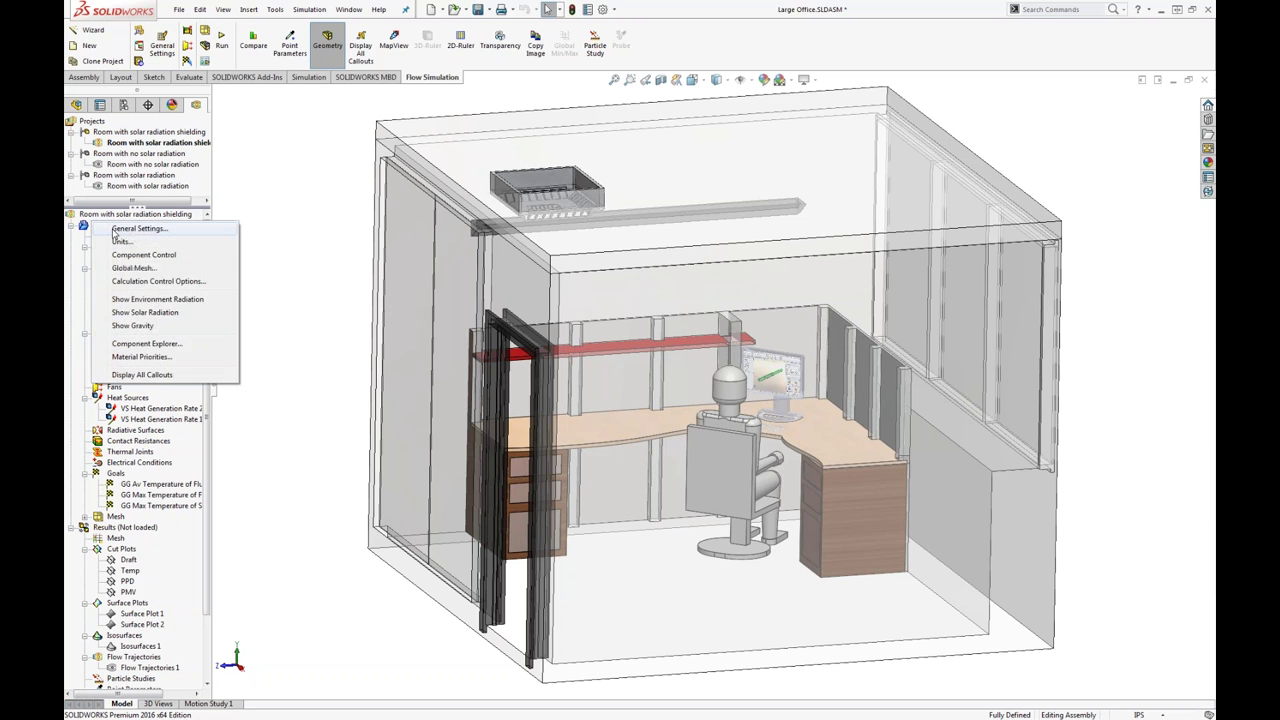
pyautogui.click(135, 231)
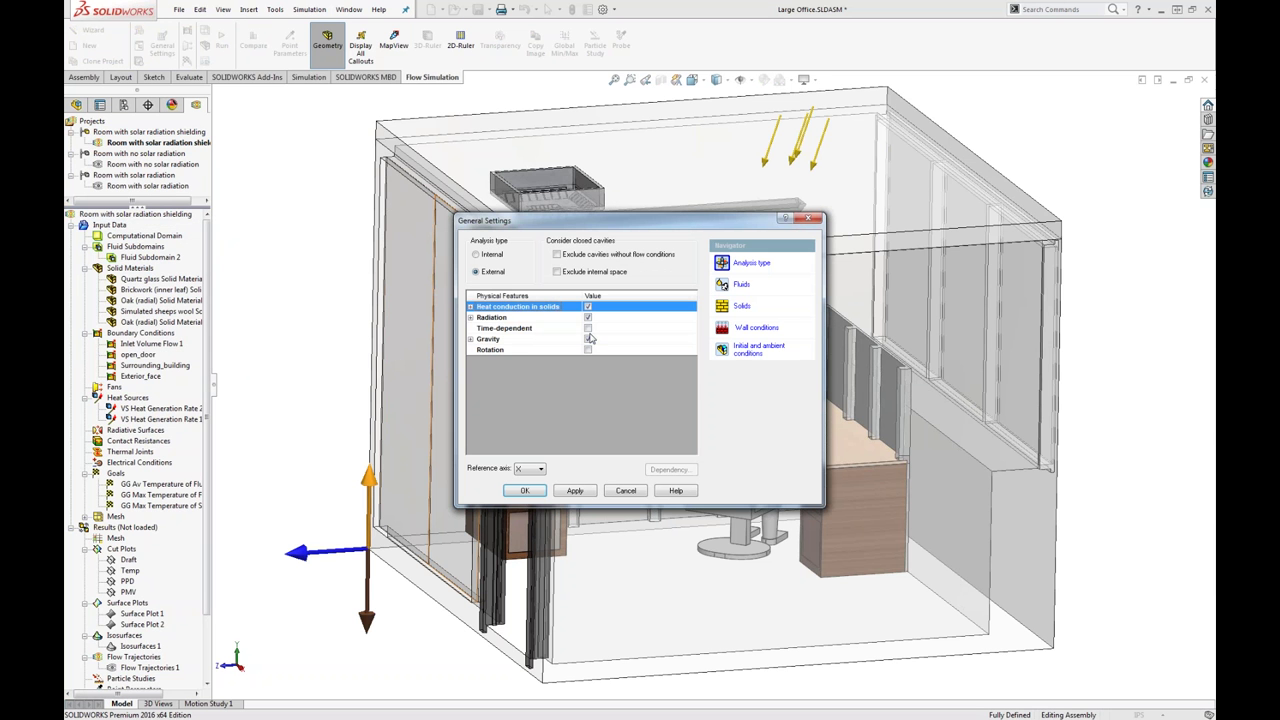
pyautogui.click(470, 317)
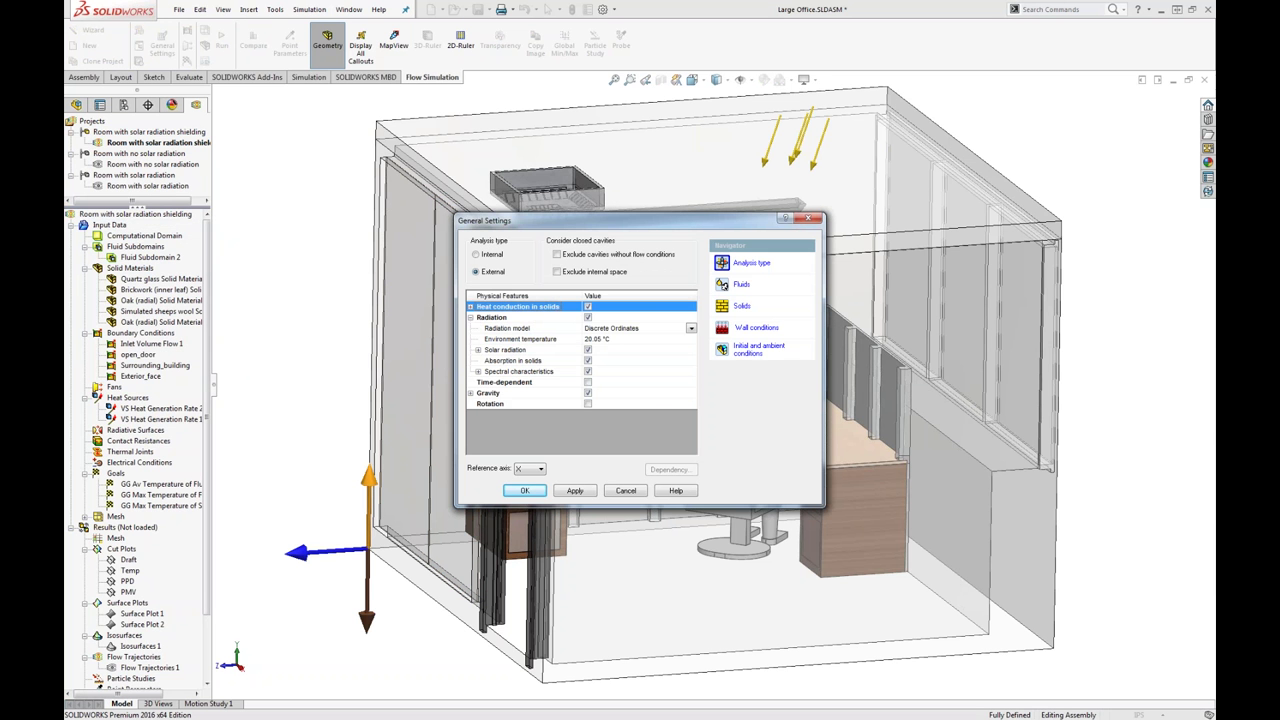
pyautogui.press('super+plus')
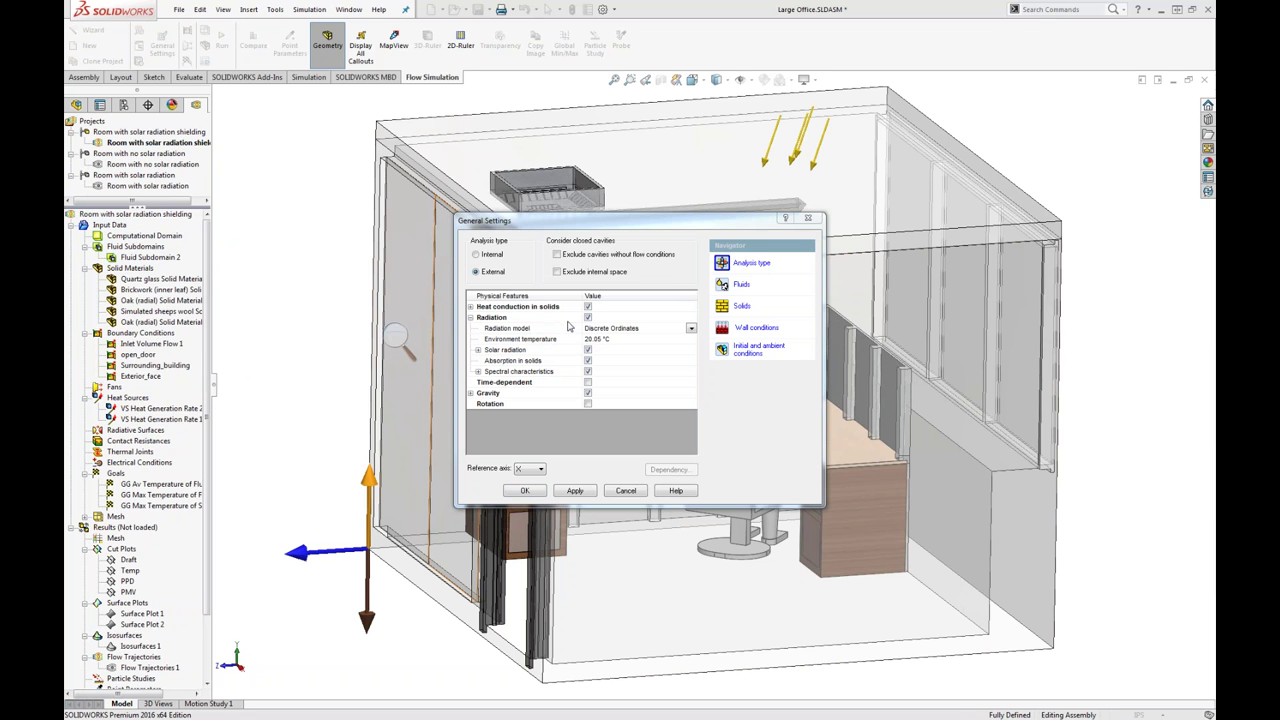
pyautogui.click(478, 350)
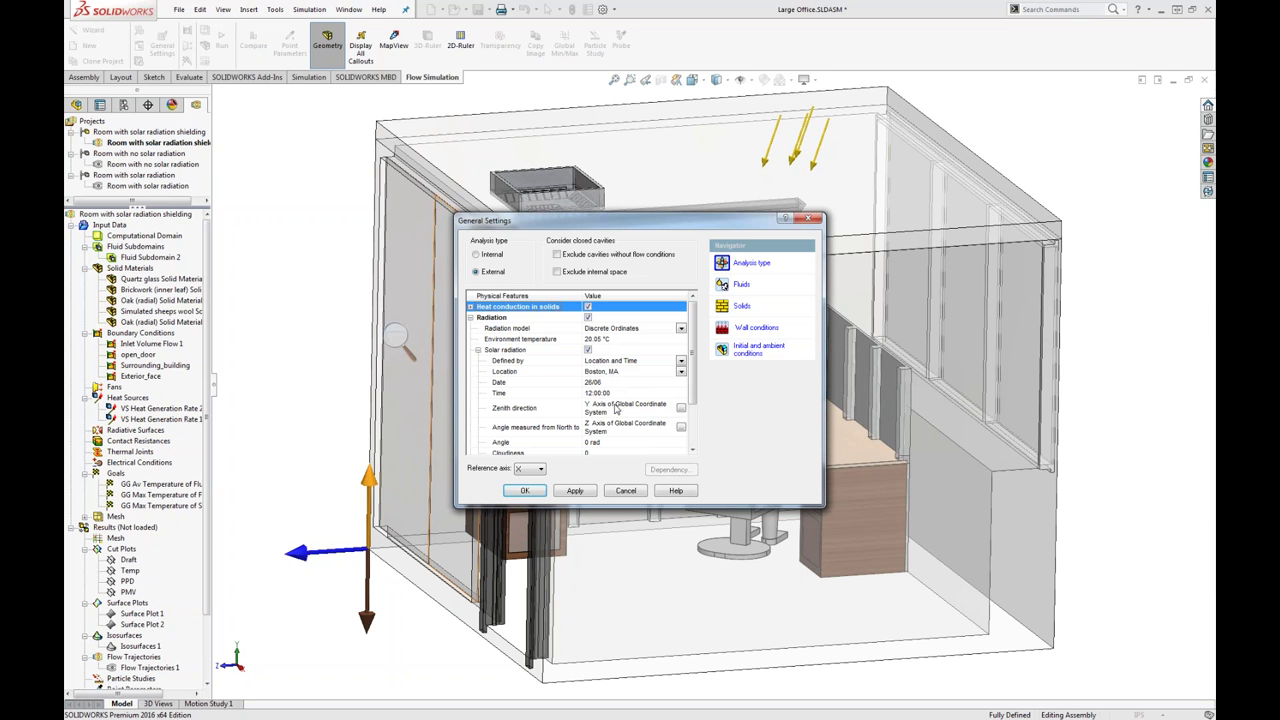
pyautogui.click(624, 491)
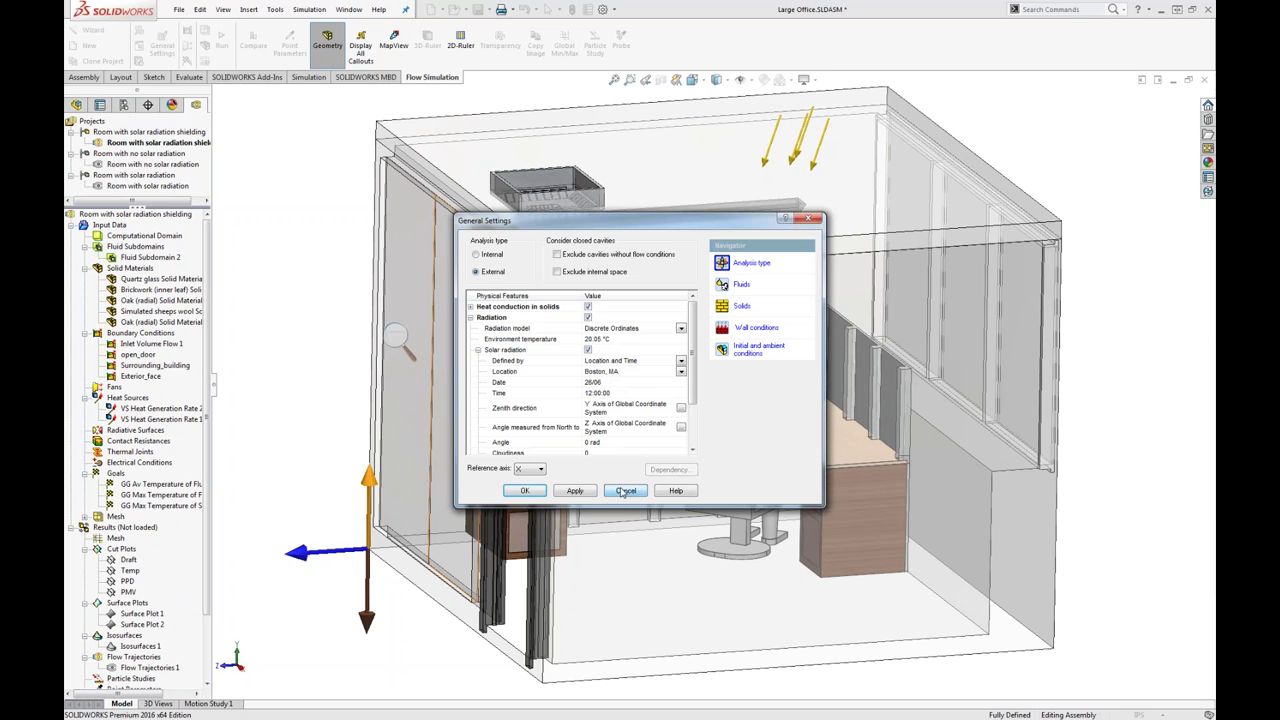
pyautogui.click(397, 335)
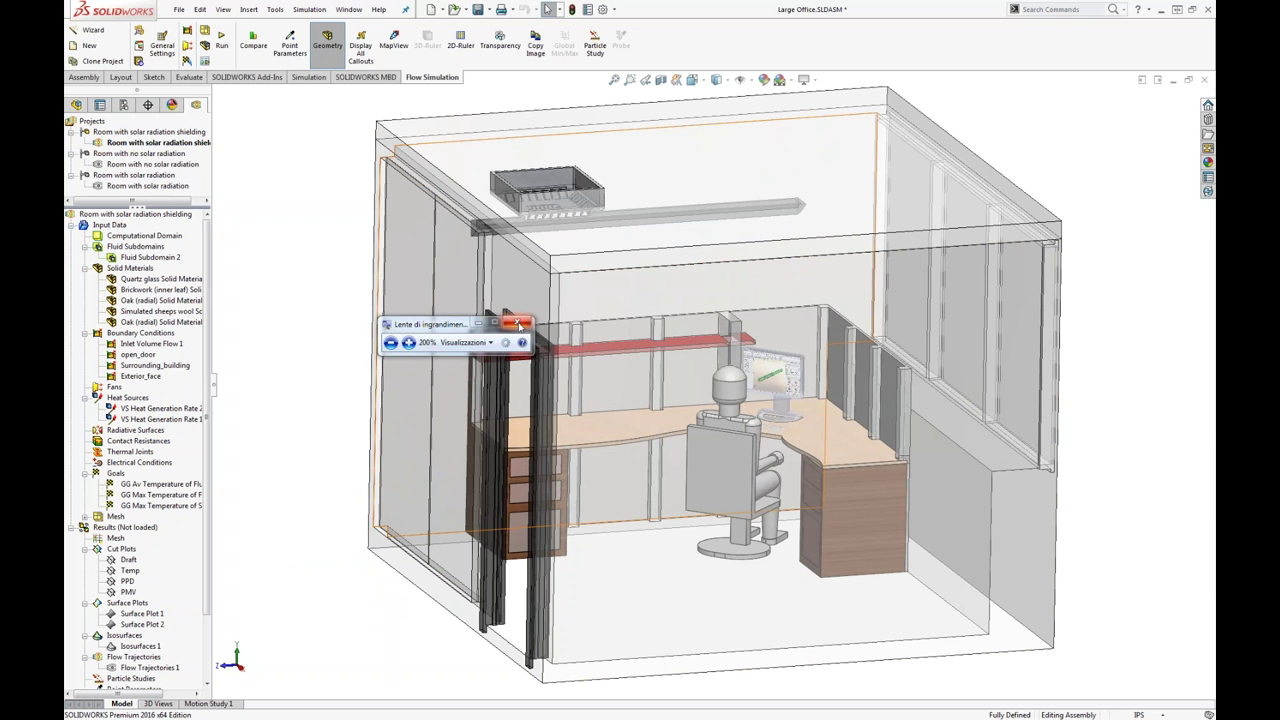
# - Inspect the Quartz glass solid material definition of the window panes, including its absorptive radiation transparency by wavelength
pyautogui.moveTo(925, 250); pyautogui.dragTo(1022, 282, button='middle')
pyautogui.click(1022, 282)
pyautogui.click(1088, 308)
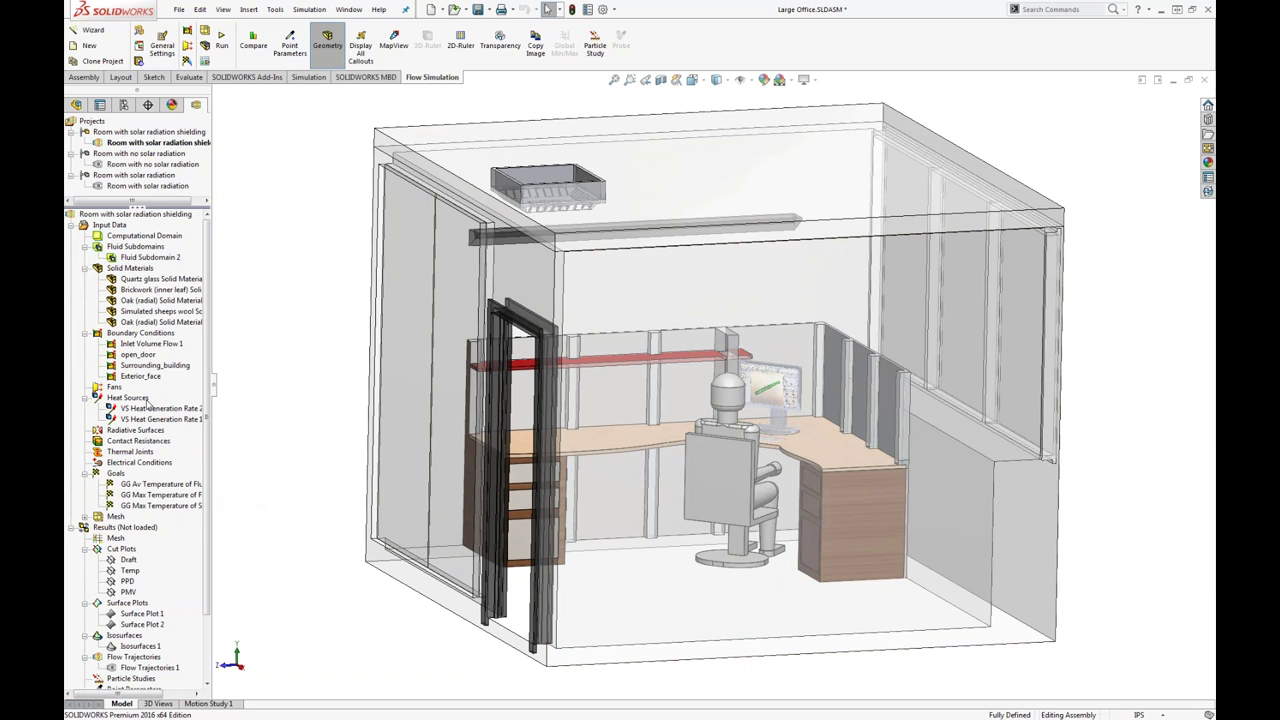
pyautogui.rightClick(133, 281)
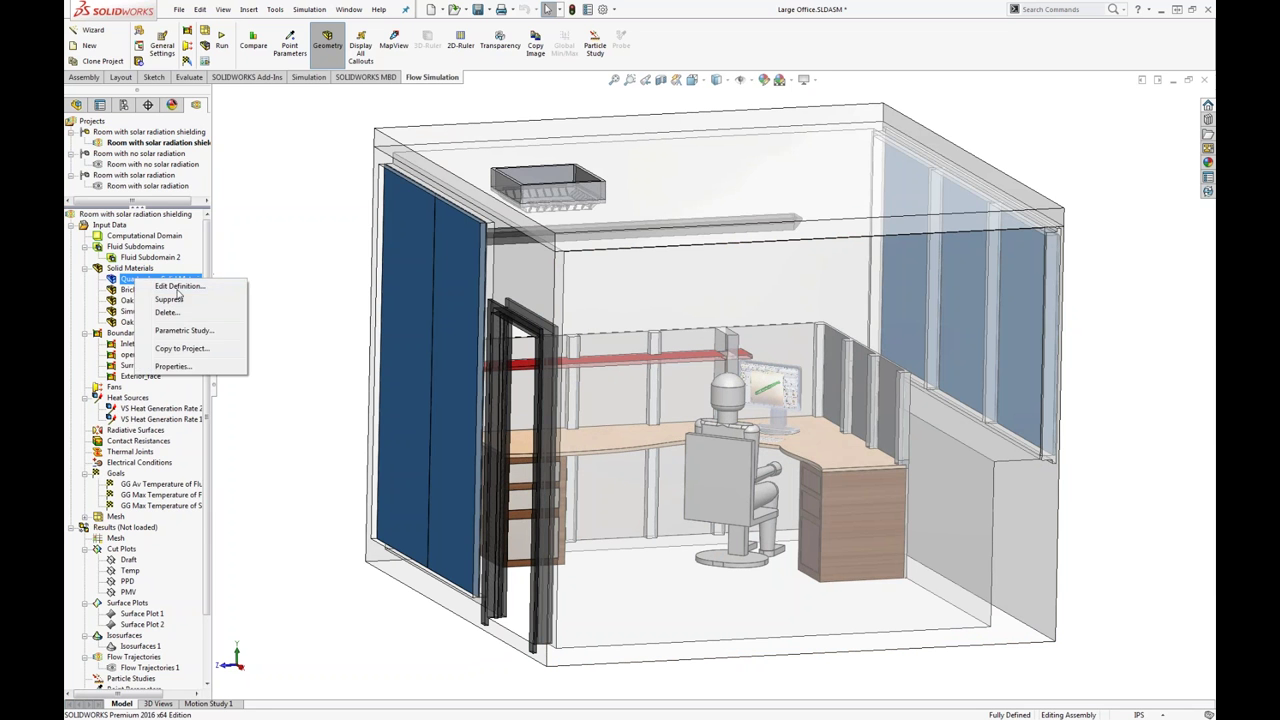
pyautogui.click(182, 287)
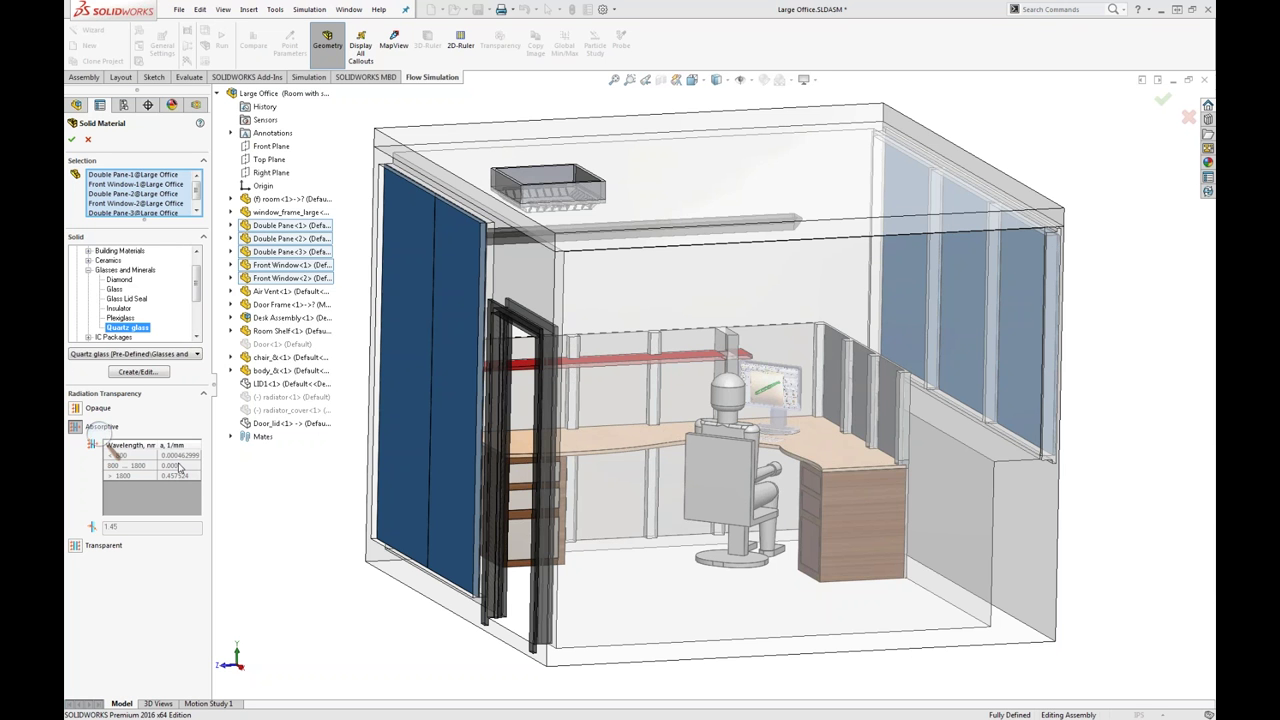
pyautogui.press('super+plus')
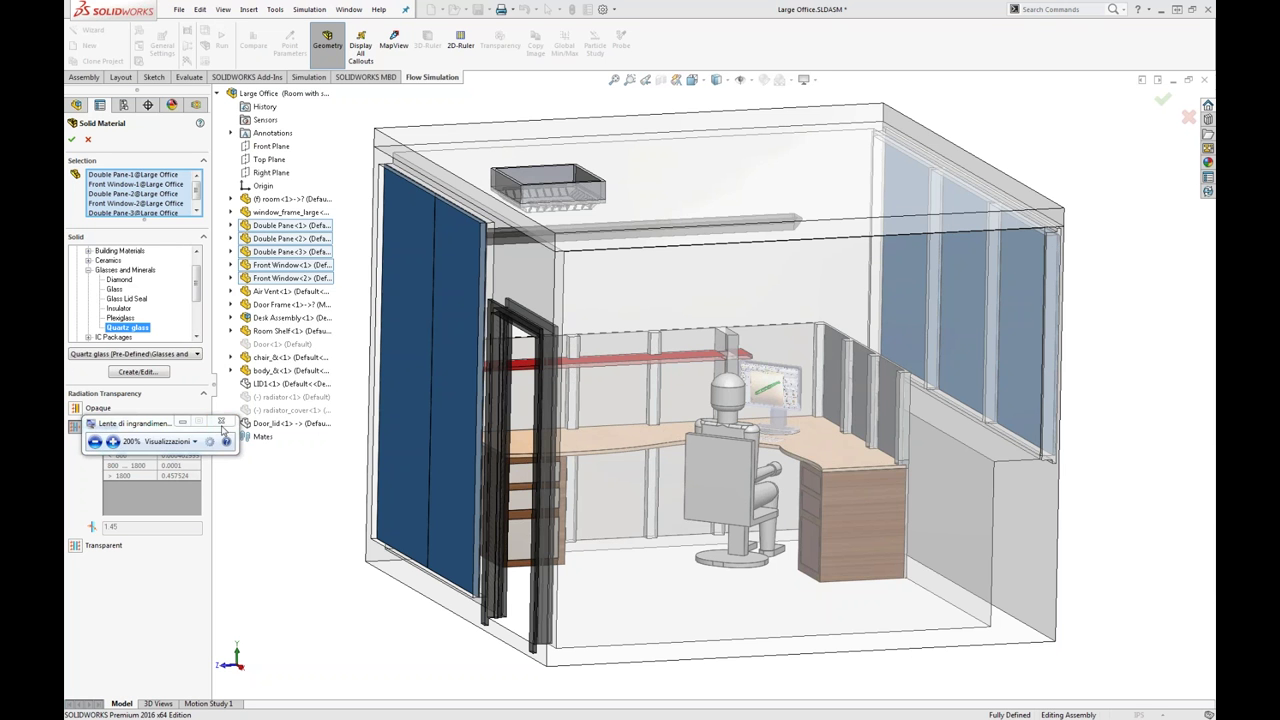
pyautogui.click(221, 421)
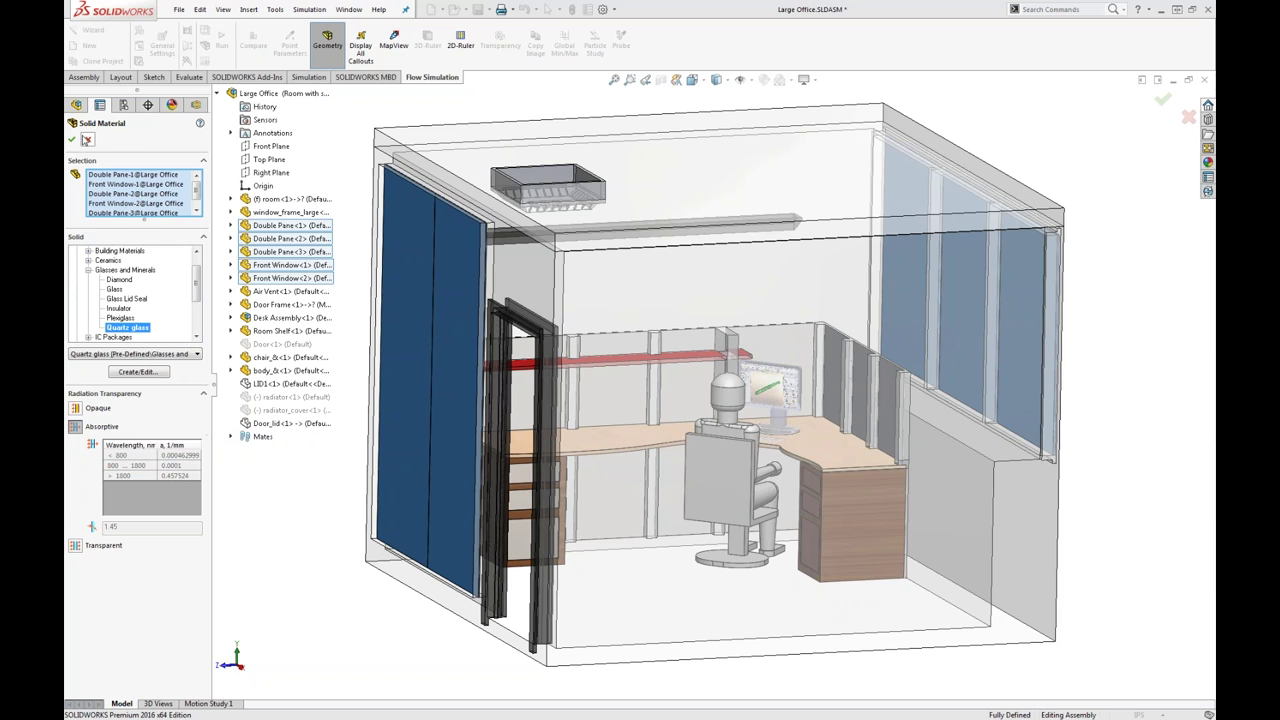
pyautogui.click(87, 140)
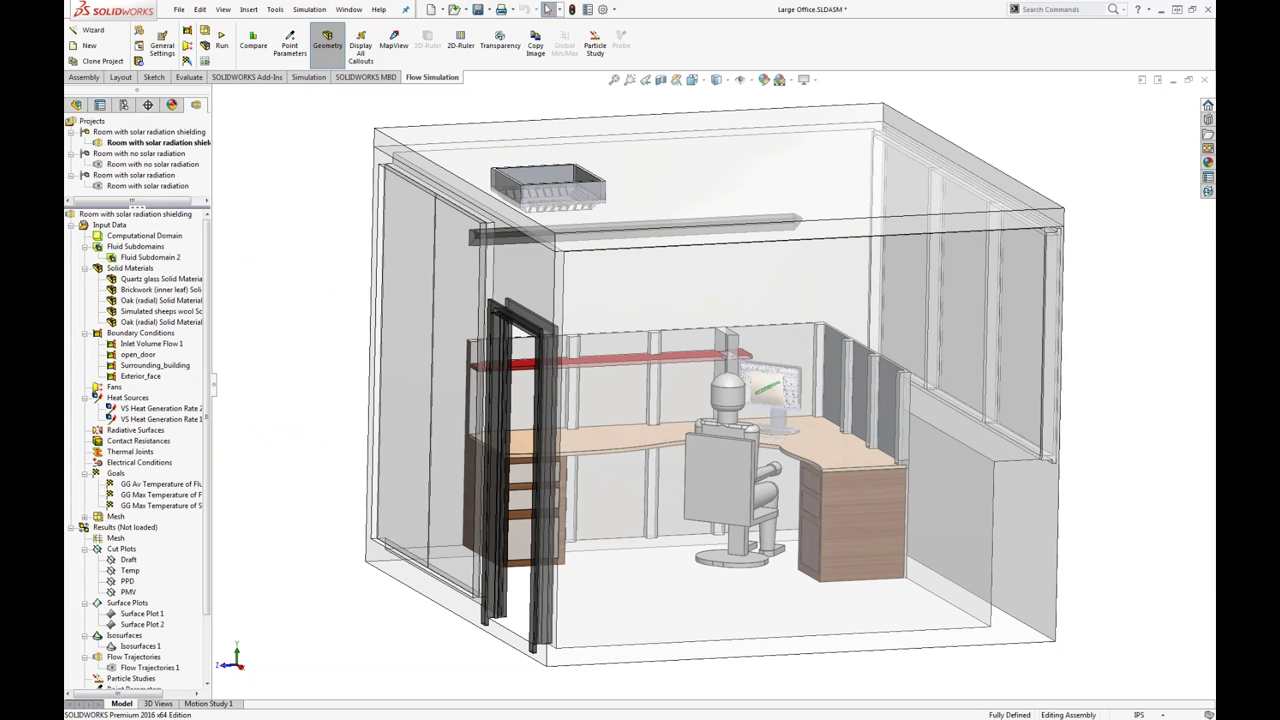
# - Load the results of the shielding project and show the Temp cut plot
pyautogui.rightClick(125, 560)
pyautogui.click(121, 570)
pyautogui.rightClick(128, 570)
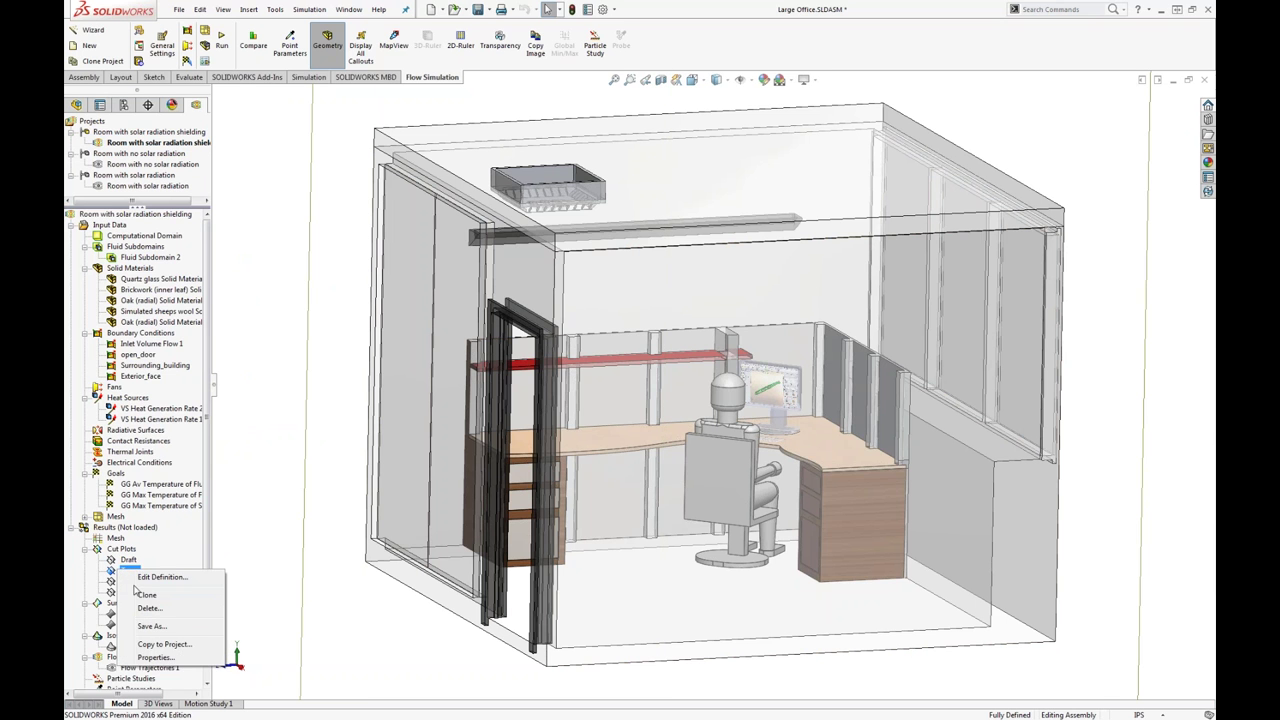
pyautogui.rightClick(122, 529)
pyautogui.click(160, 541)
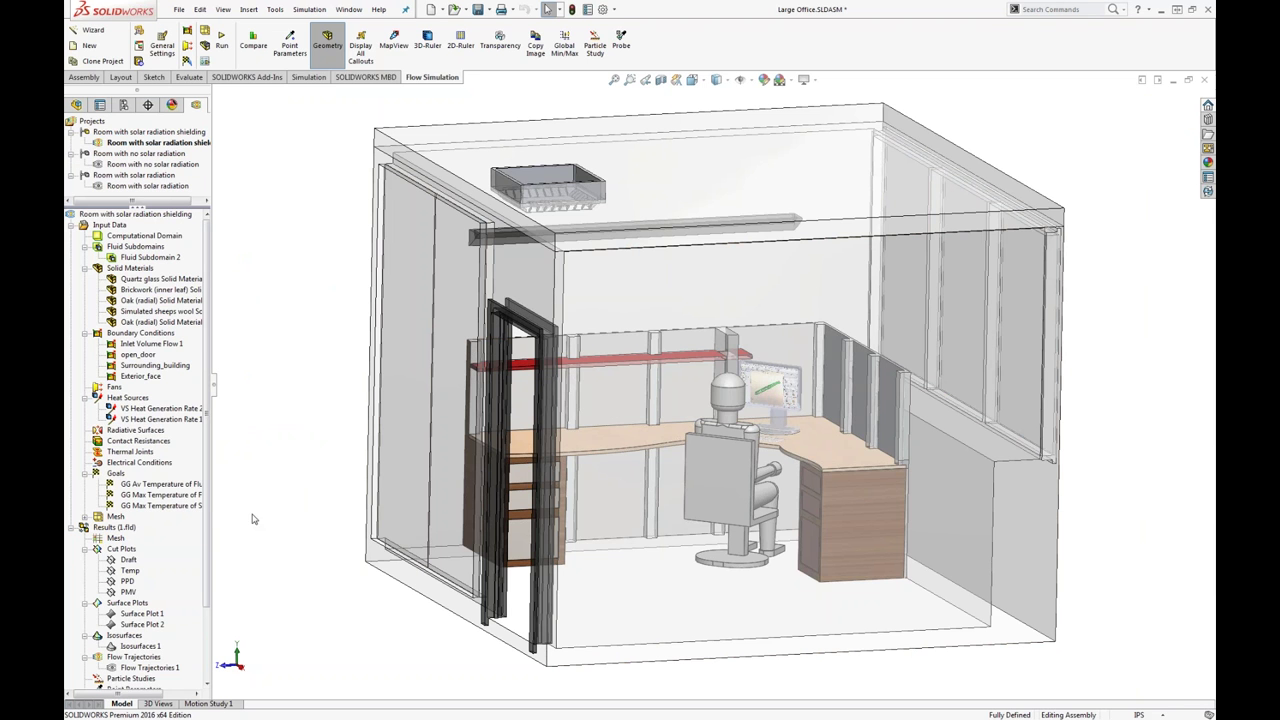
pyautogui.rightClick(128, 561)
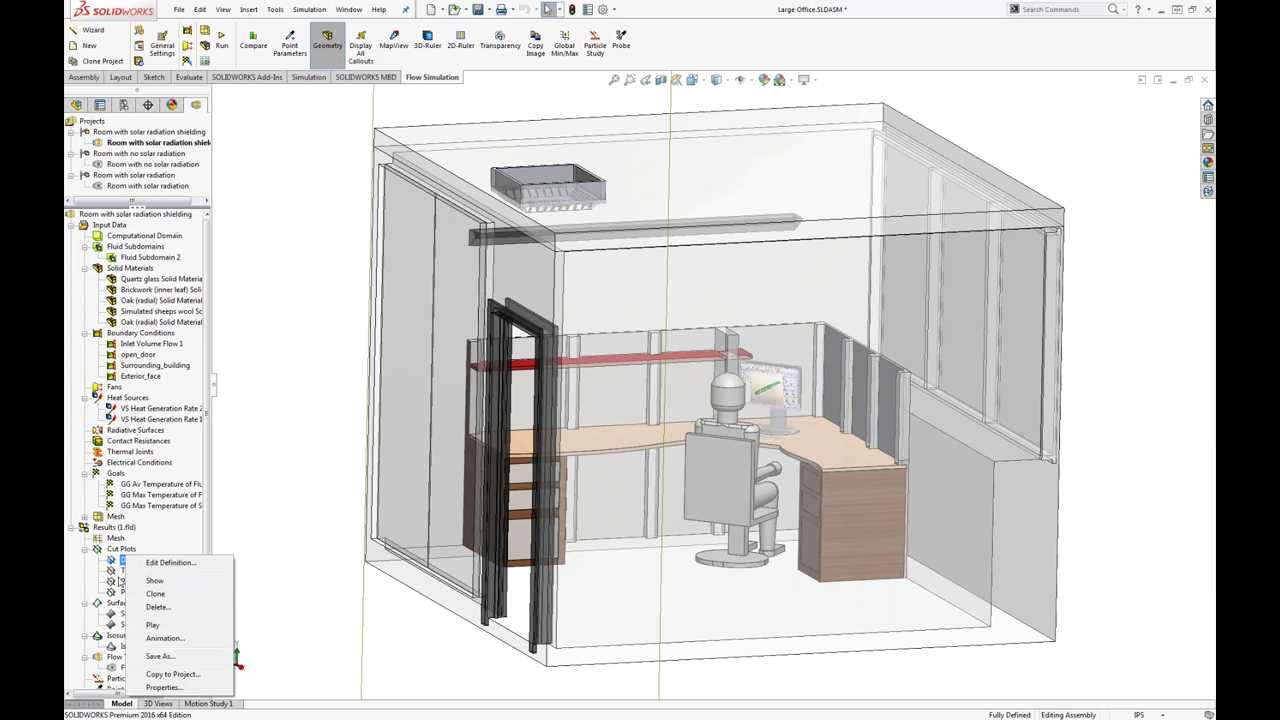
pyautogui.click(124, 571)
pyautogui.rightClick(124, 571)
pyautogui.click(145, 597)
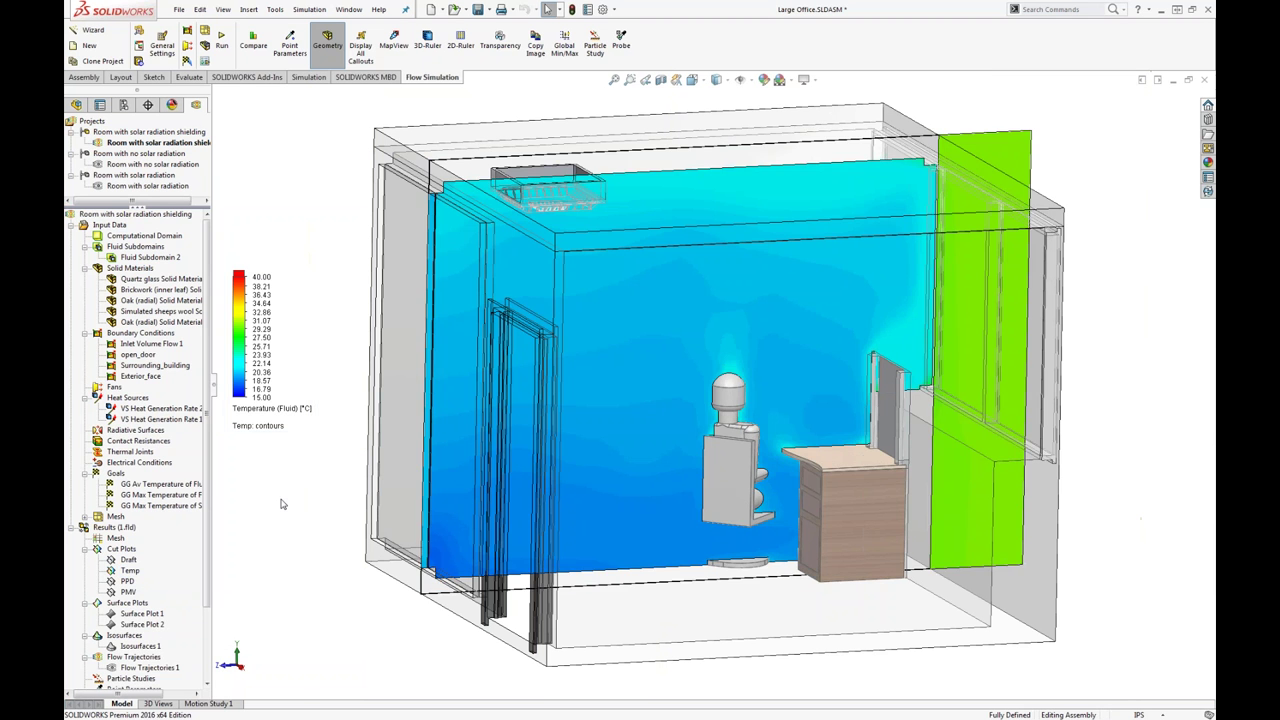
# - Show the PPD cut plot in place of the Temp cut plot
pyautogui.click(124, 581)
pyautogui.rightClick(124, 581)
pyautogui.click(158, 472)
pyautogui.rightClick(129, 570)
pyautogui.click(150, 446)
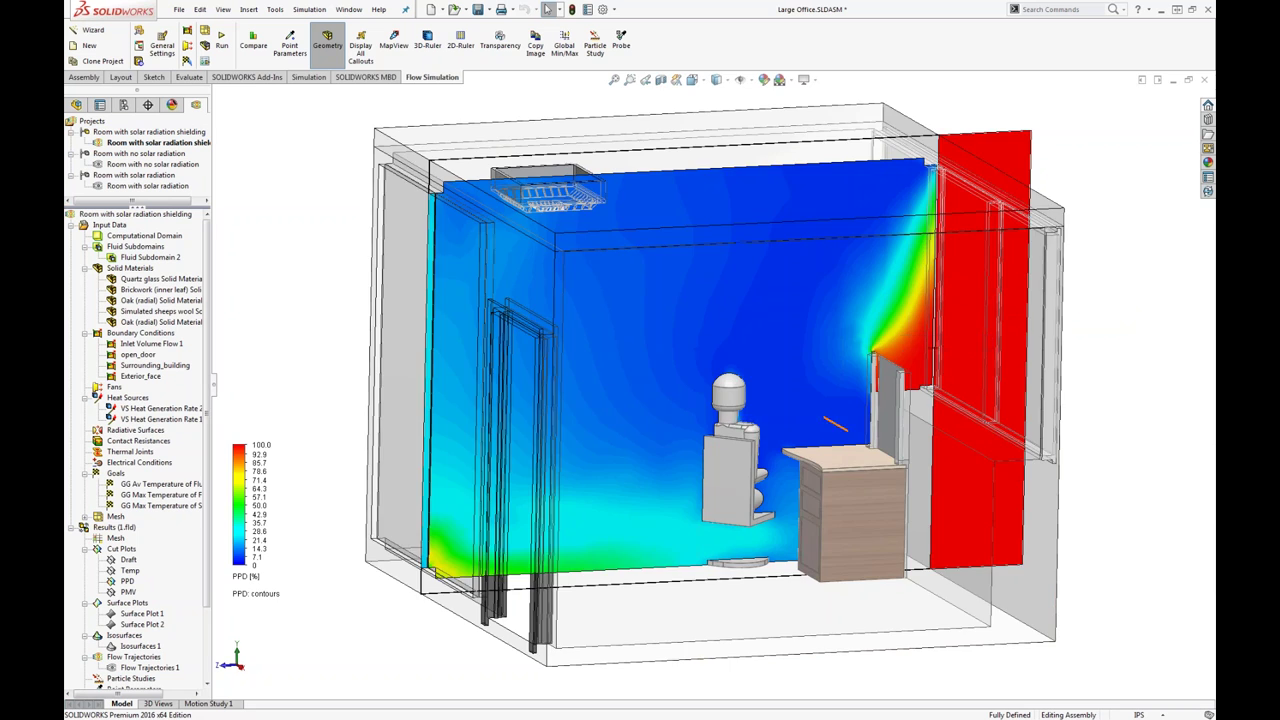
# - Examine the PPD cut plot around the desk and probe its value between the seated mannequin and the desk
pyautogui.moveTo(889, 327); pyautogui.dragTo(860, 330, button='middle')
pyautogui.scroll(-10, 752, 377)
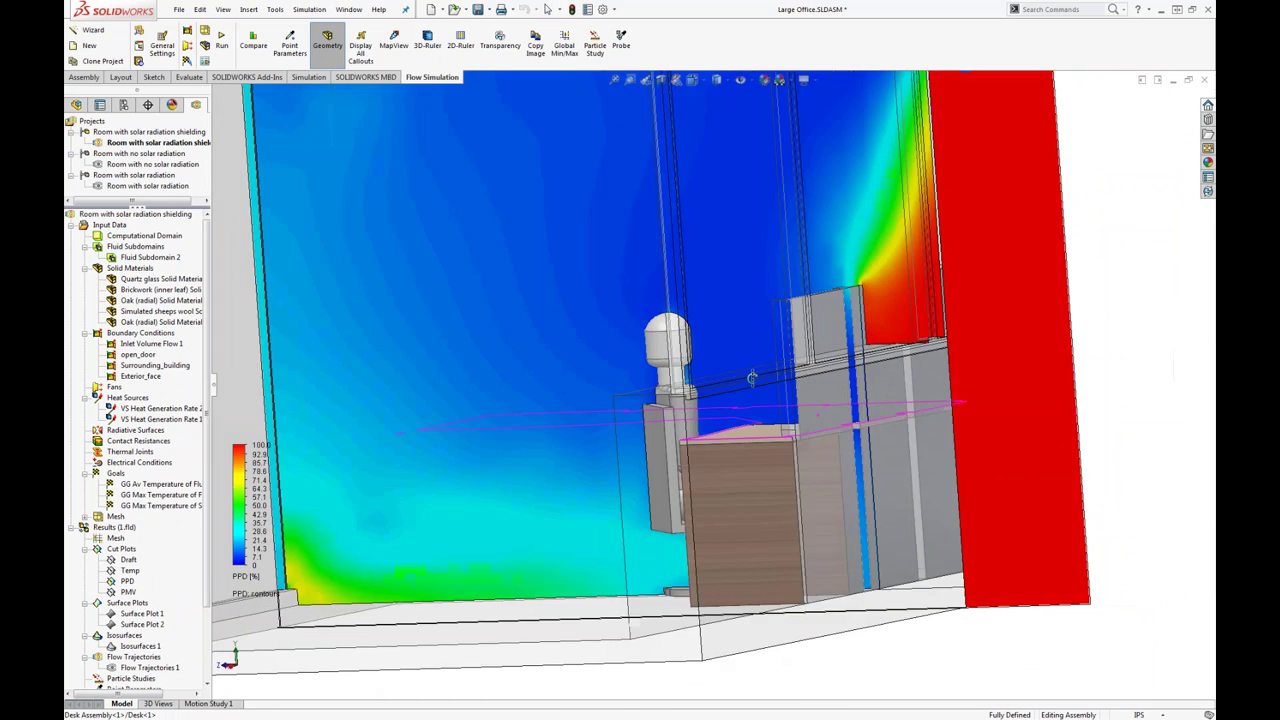
pyautogui.moveTo(752, 377); pyautogui.dragTo(837, 401, button='middle')
pyautogui.scroll(10, 837, 401)
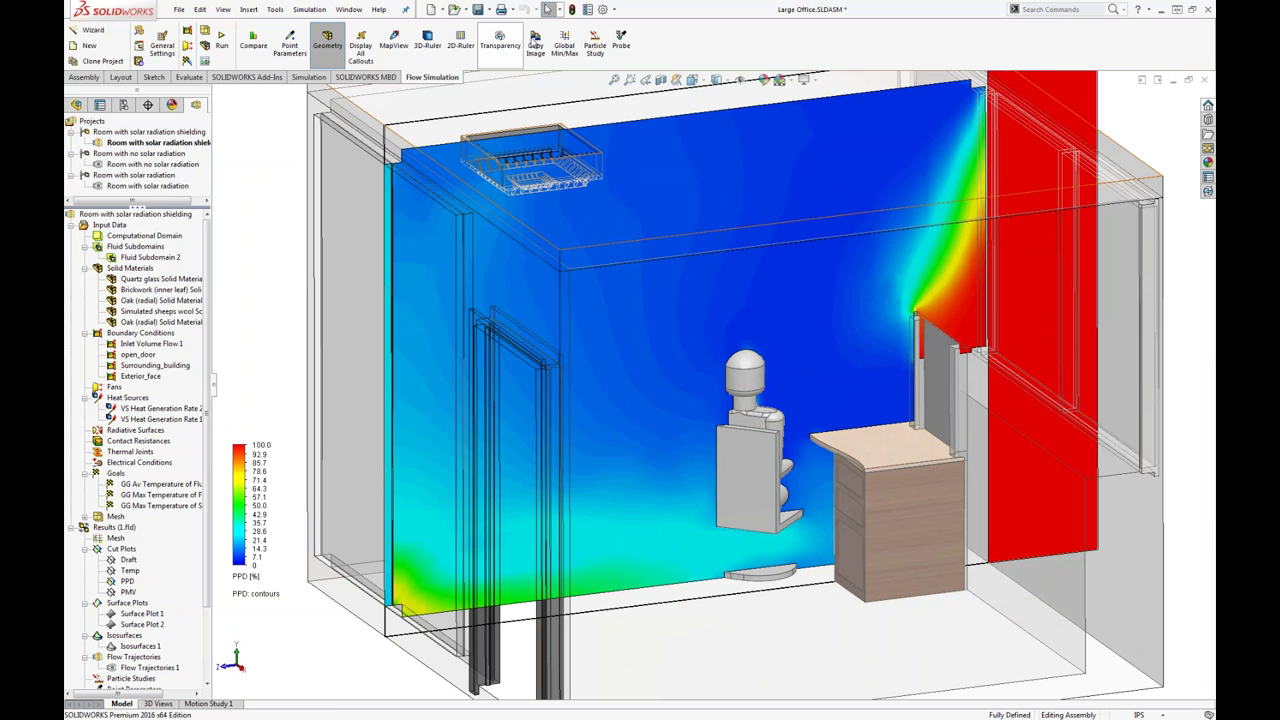
pyautogui.click(621, 45)
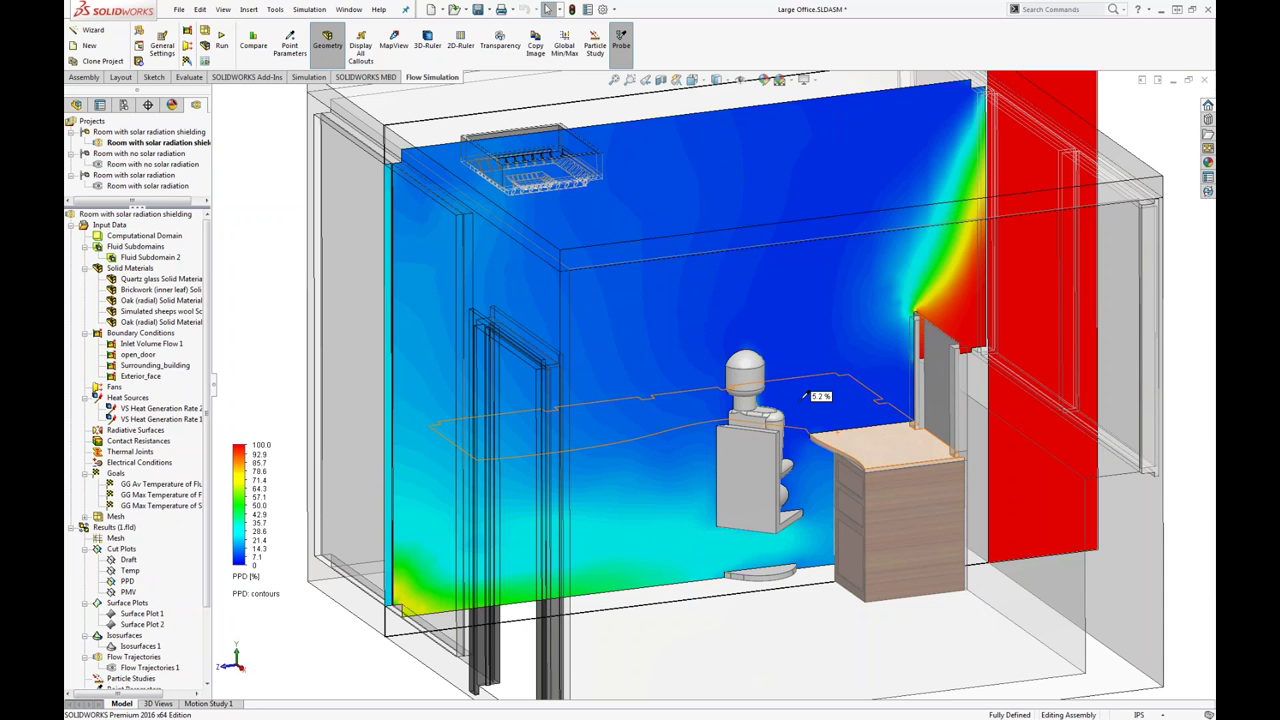
pyautogui.press('Escape')
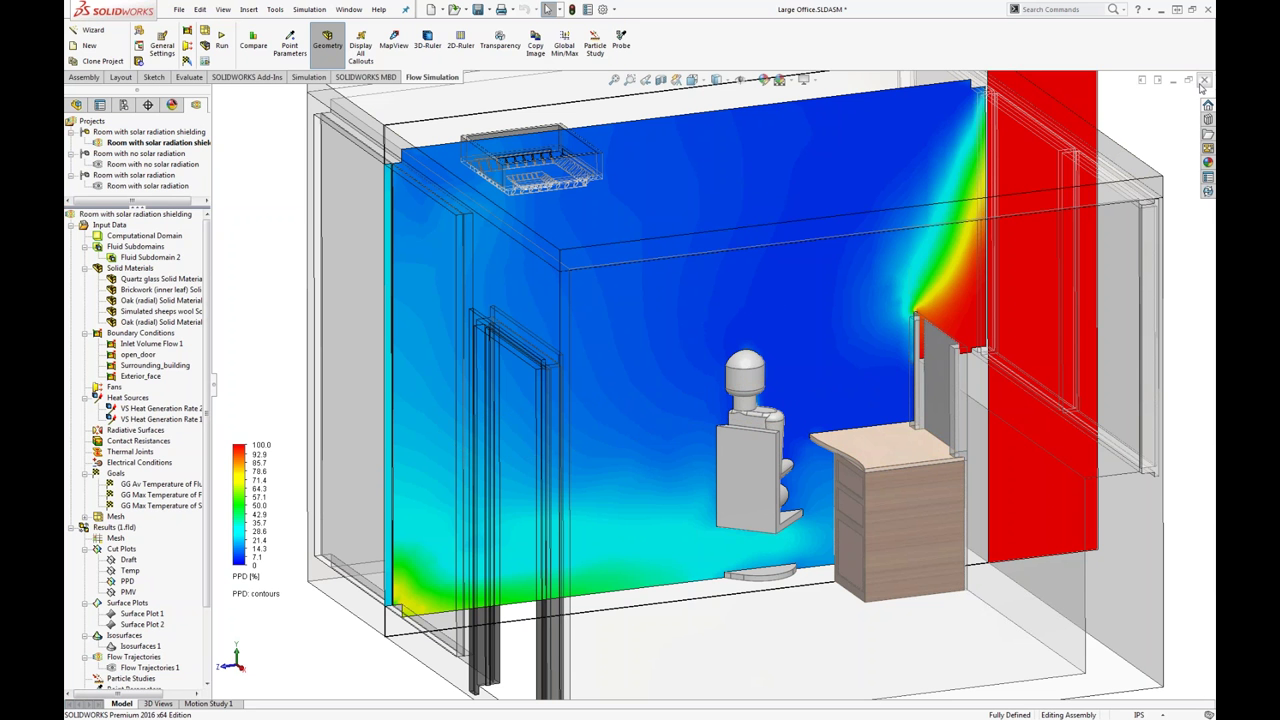
# - Close the Large Office assembly
pyautogui.click(1203, 79)
pyautogui.click(596, 374)
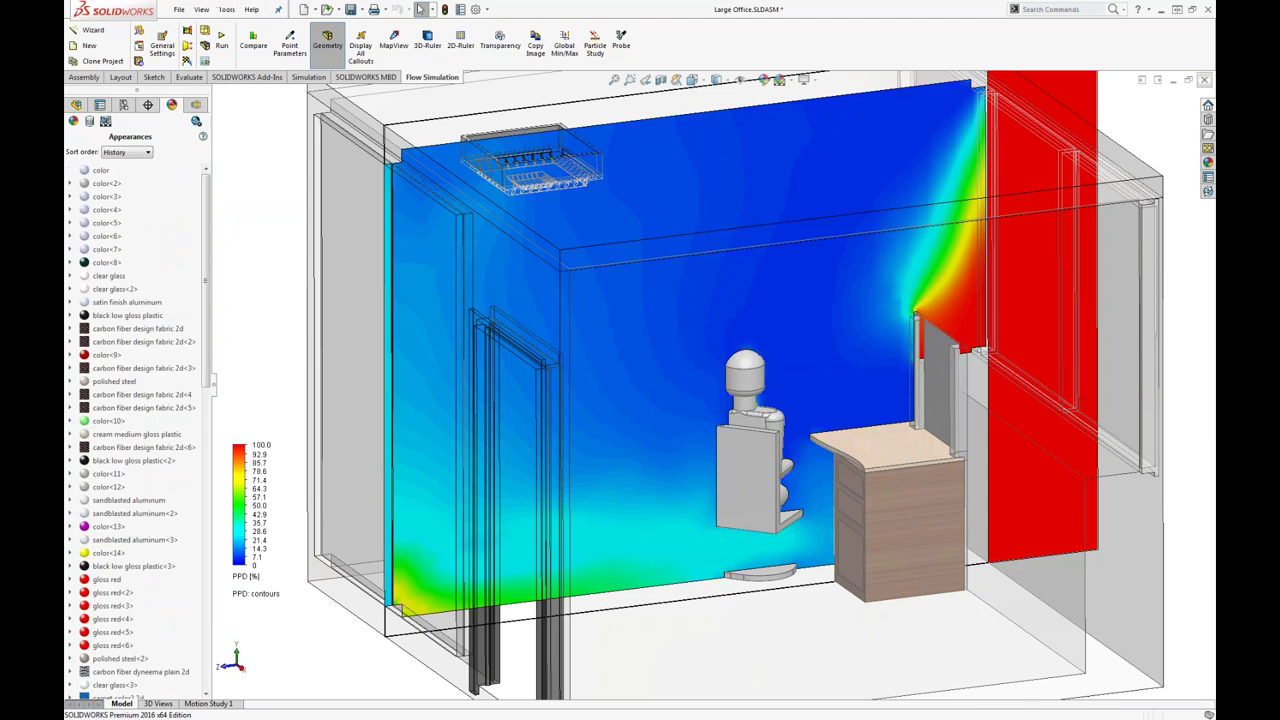